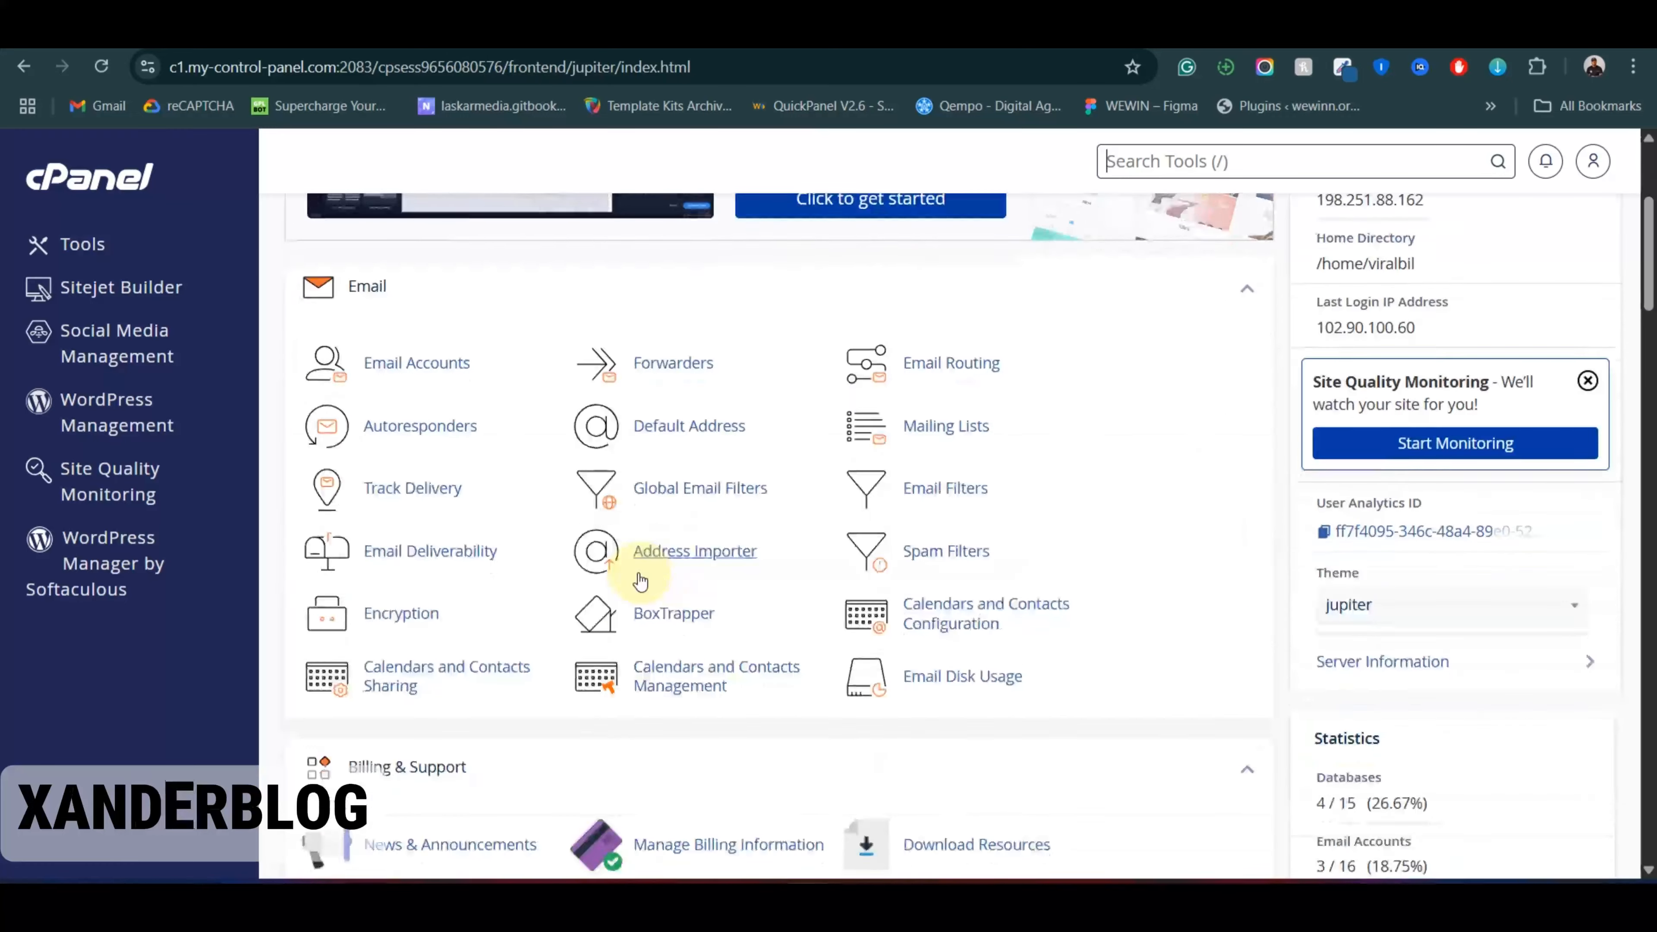
Step: Open the form for a fresh WordPress installation in WordPress Manager by Softaculous
scroll(450, 588, "down", 10)
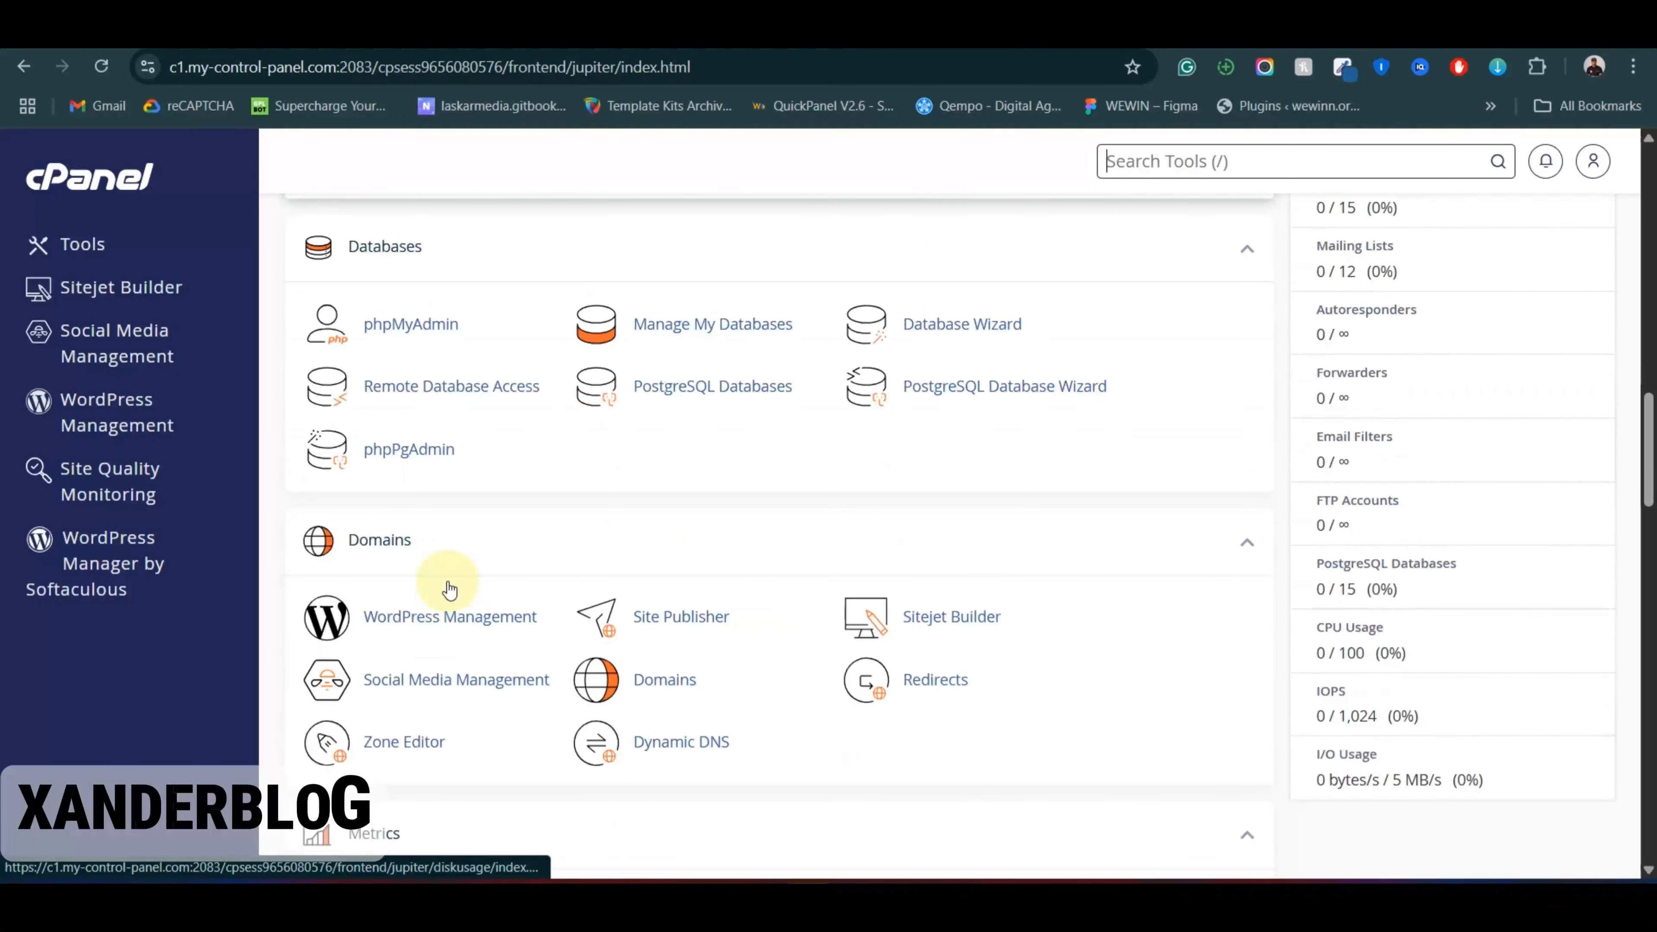
scroll(450, 585, "up", 3)
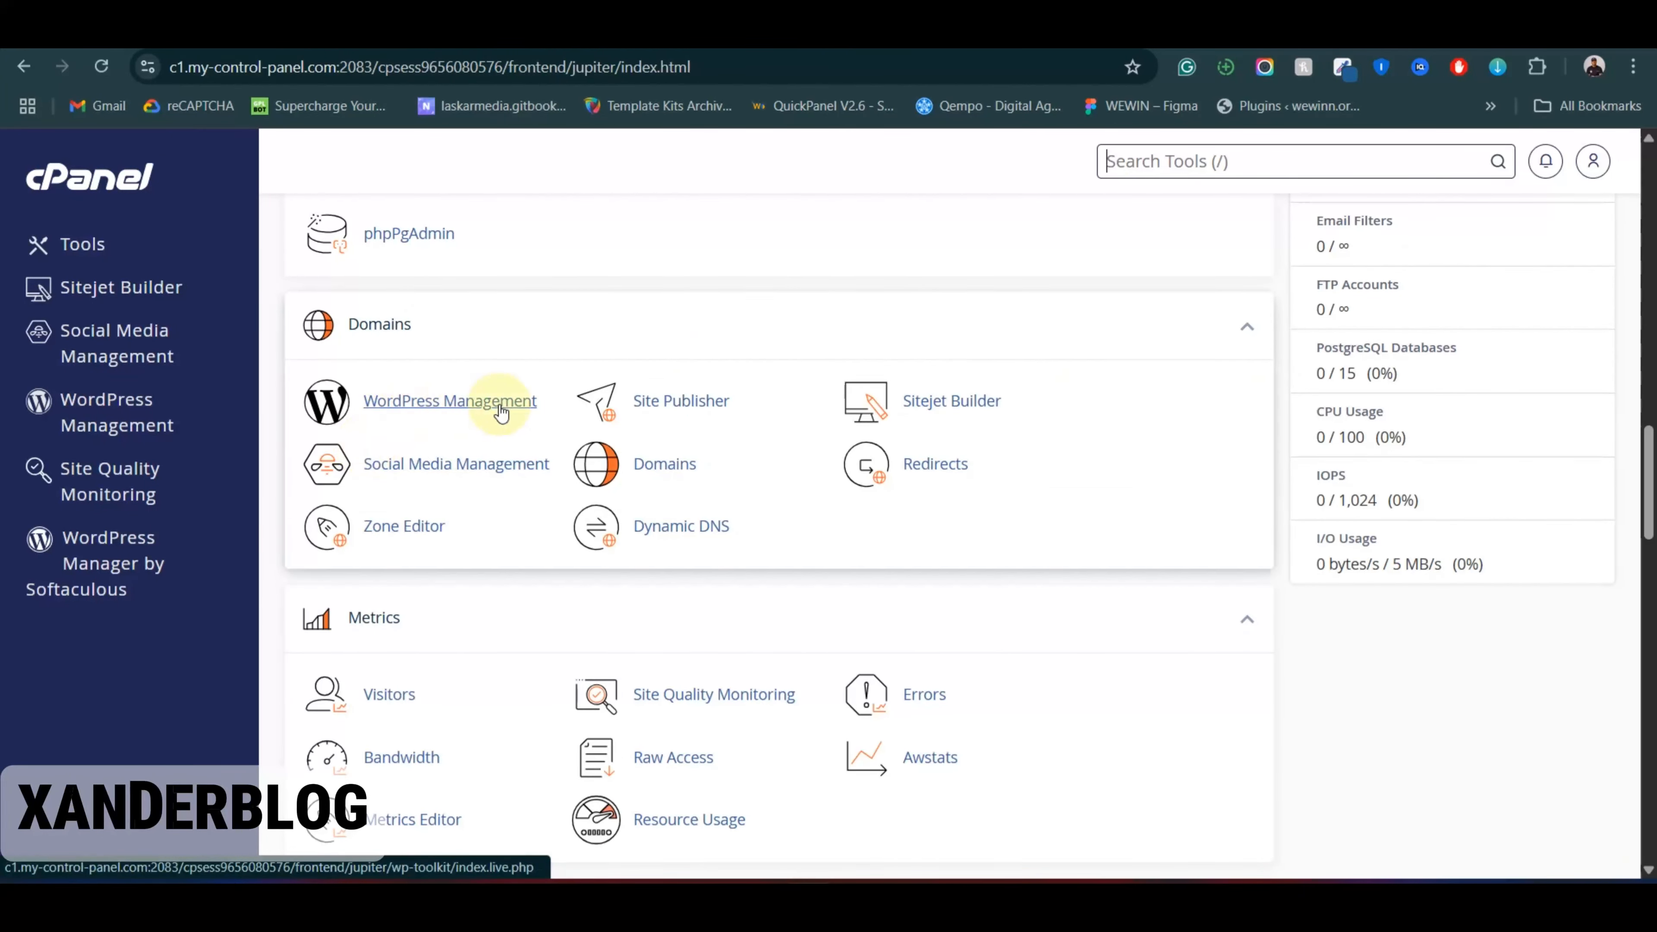
scroll(456, 424, "down", 12)
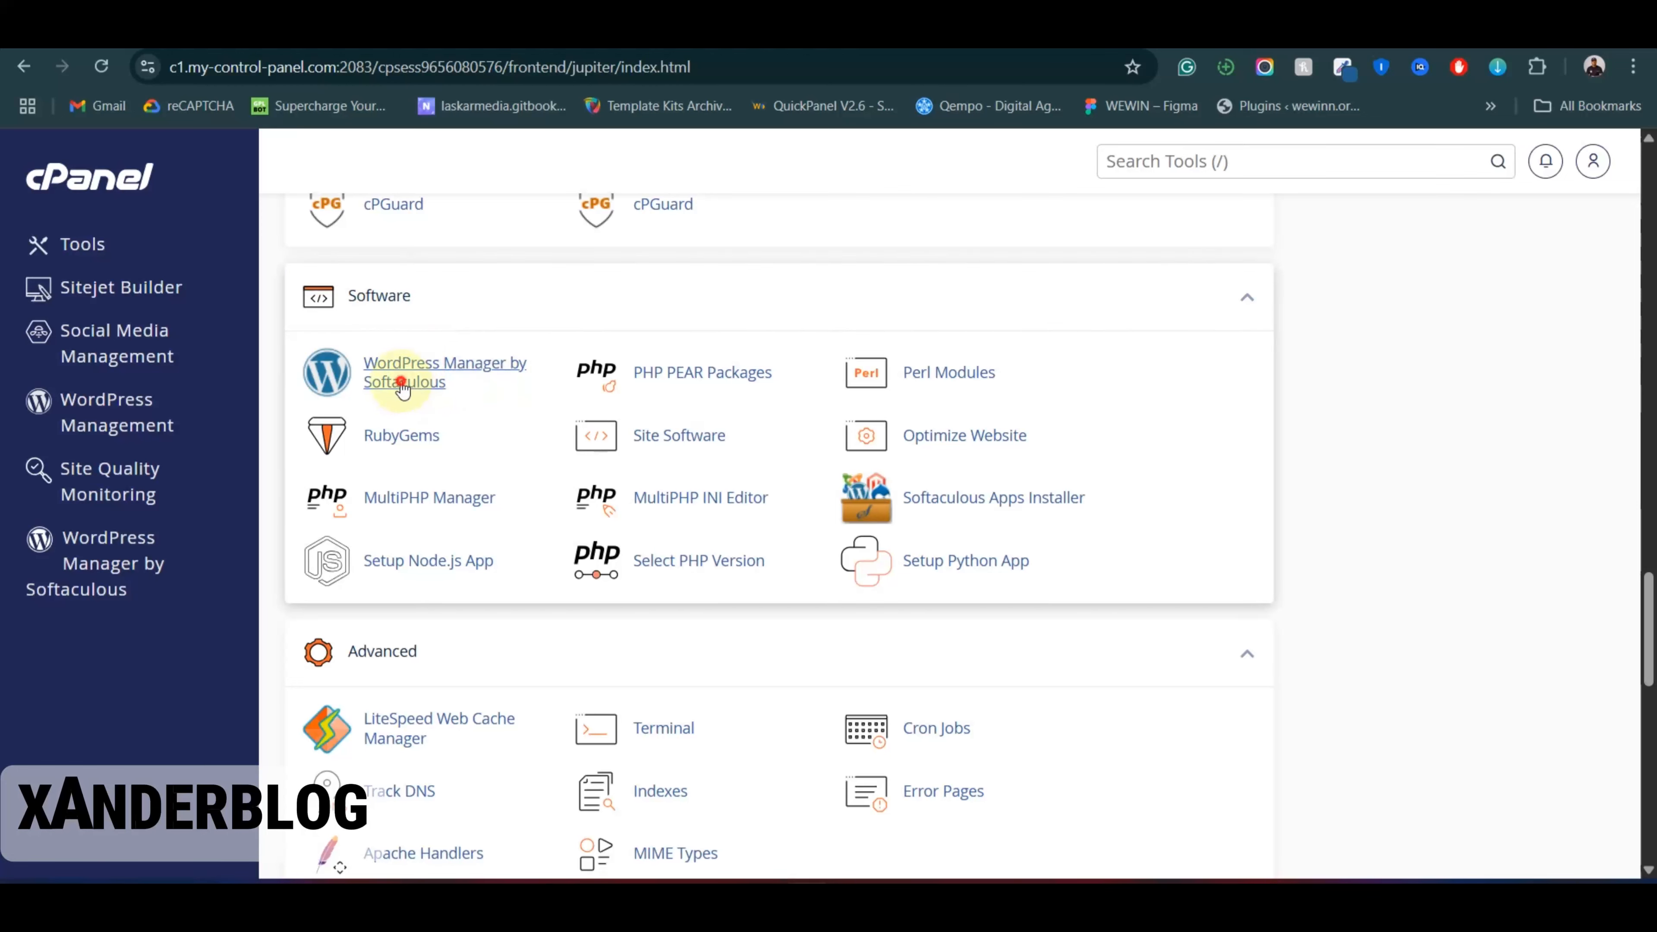
left_click(468, 369)
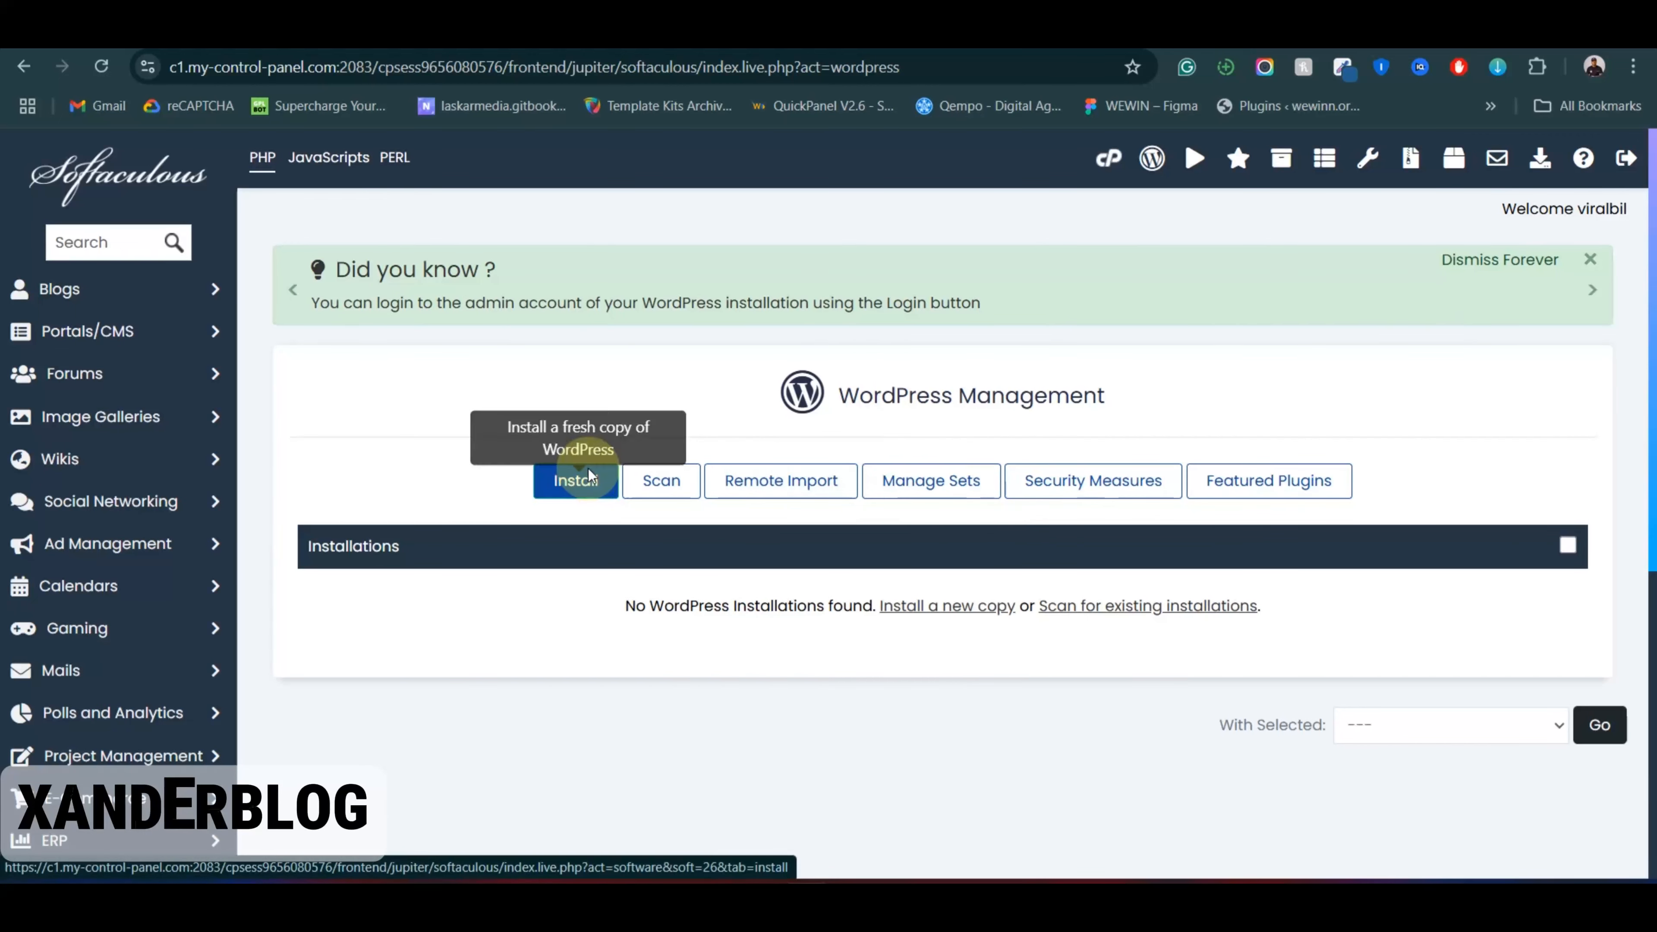
left_click(576, 485)
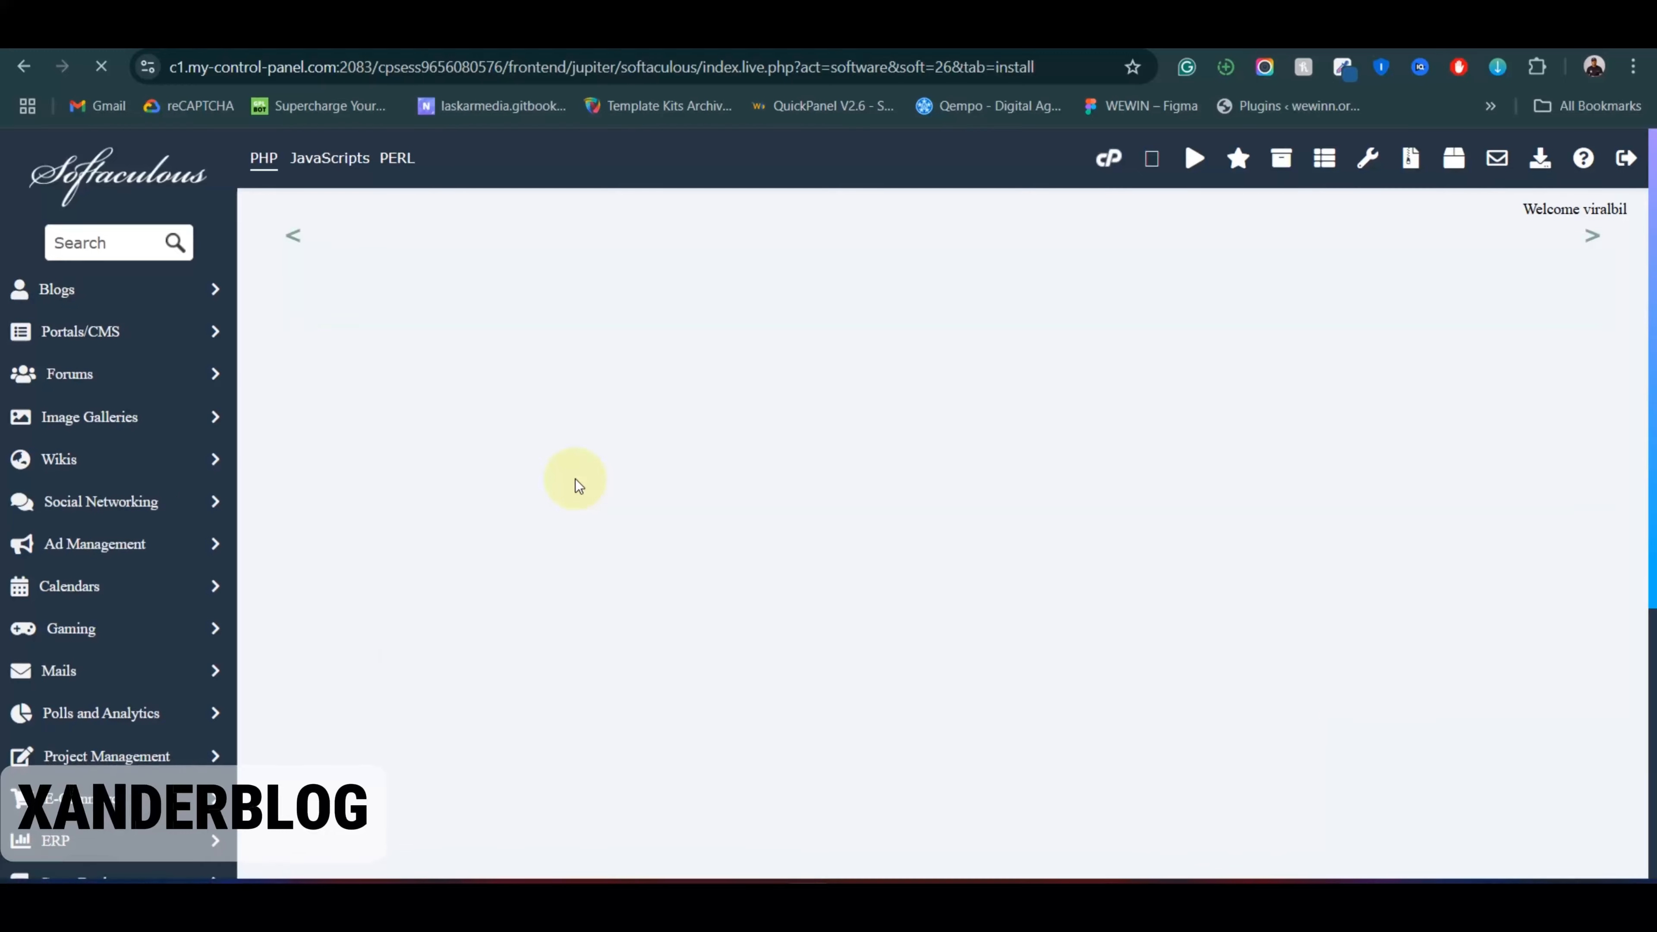
Step: Set the installation URL to the domain web.viralvpn.website and clear the installation directory
scroll(777, 444, "down", 5)
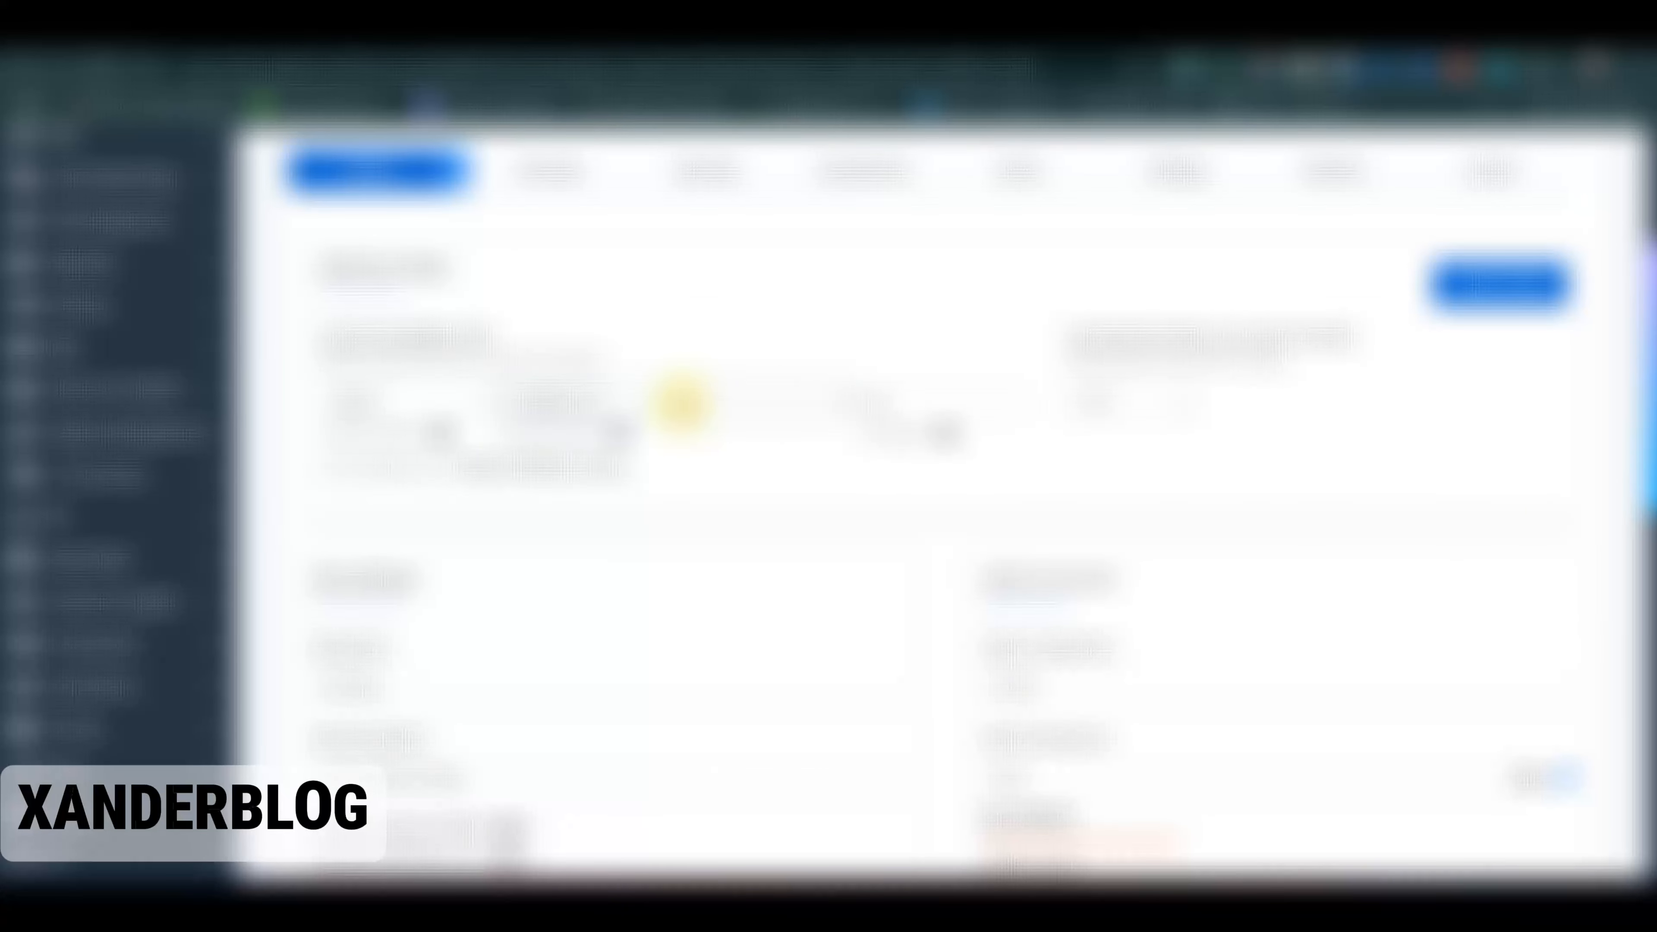
left_click(680, 401)
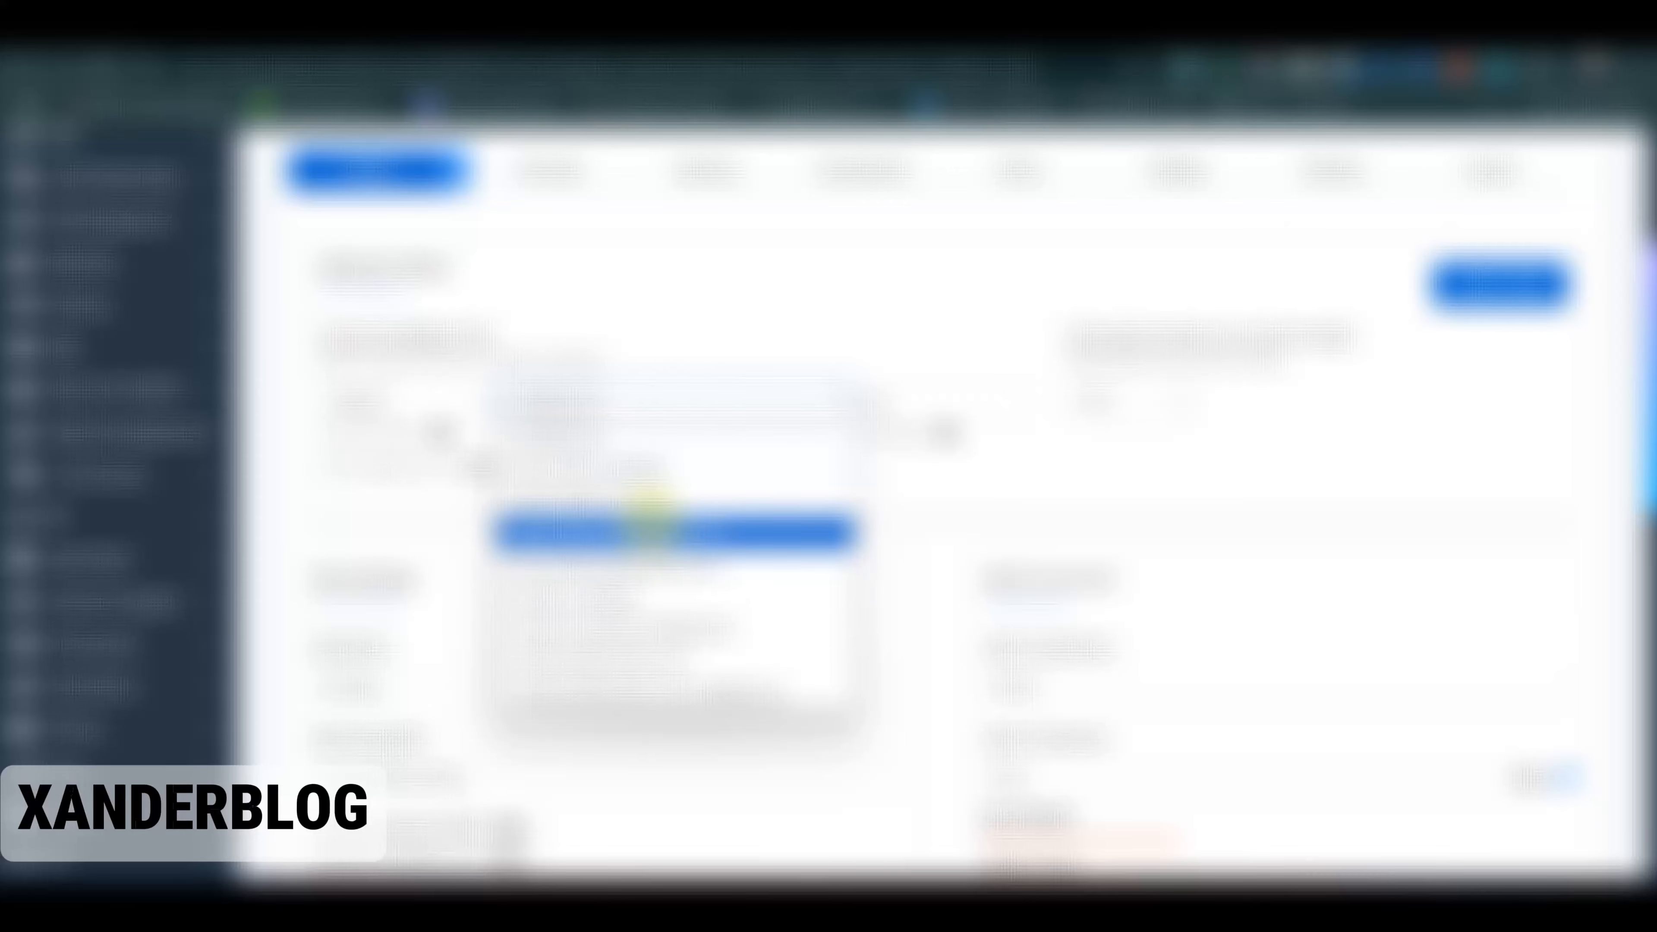
left_click(654, 486)
left_click(920, 418)
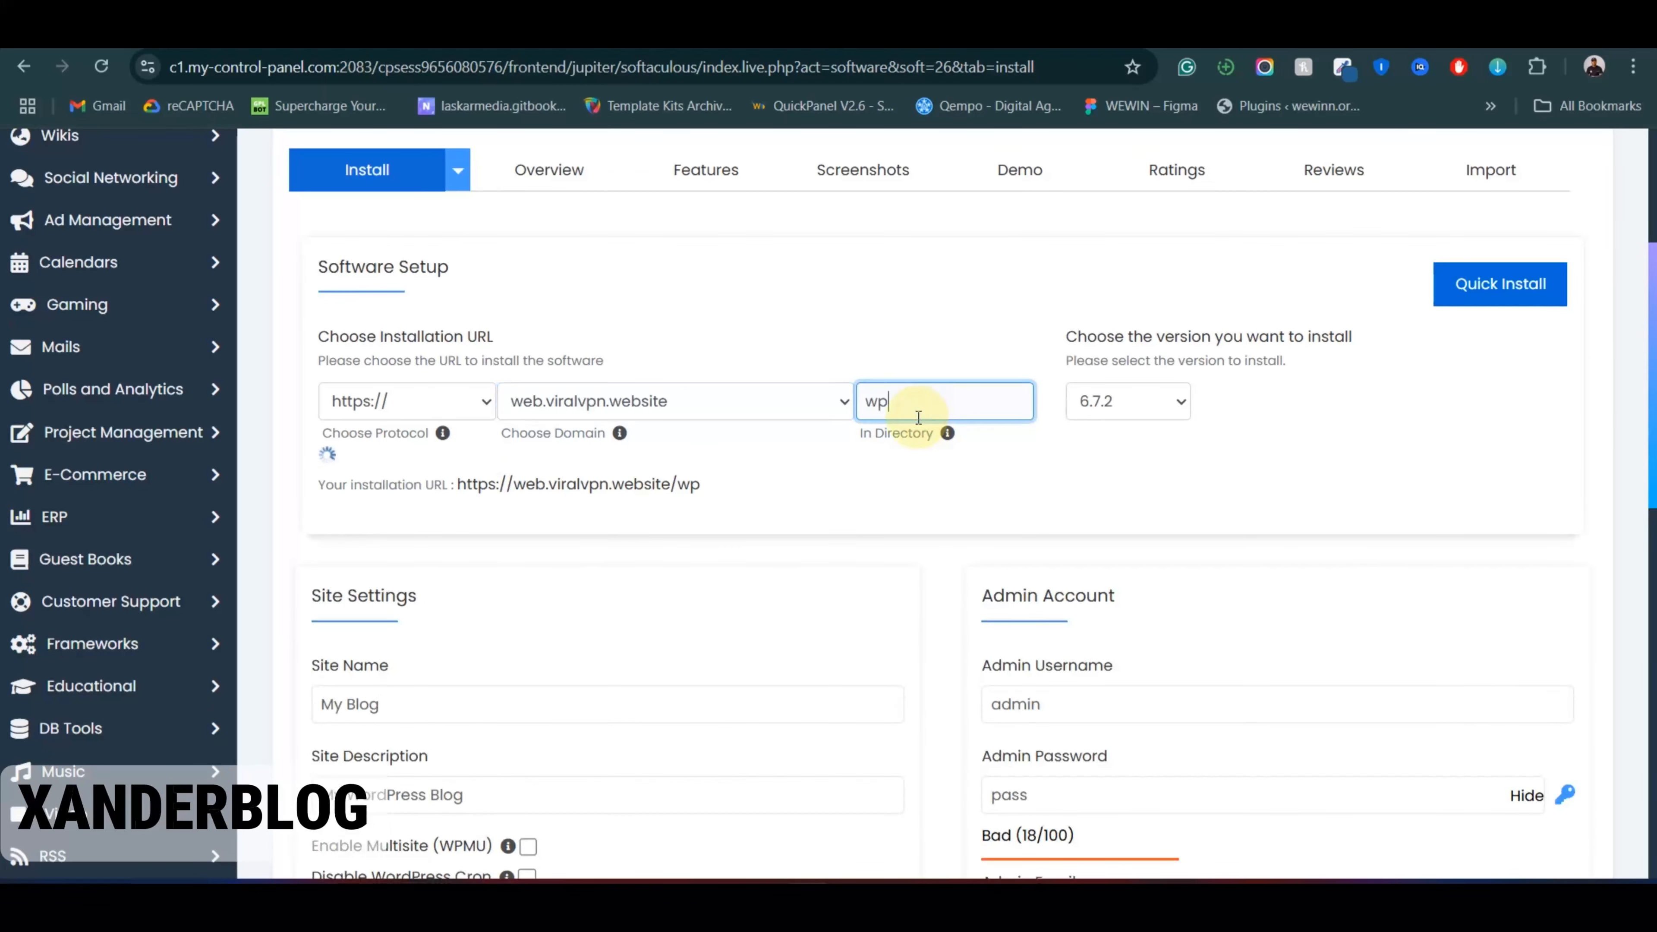
key("BackSpace")
key("BackSpace")
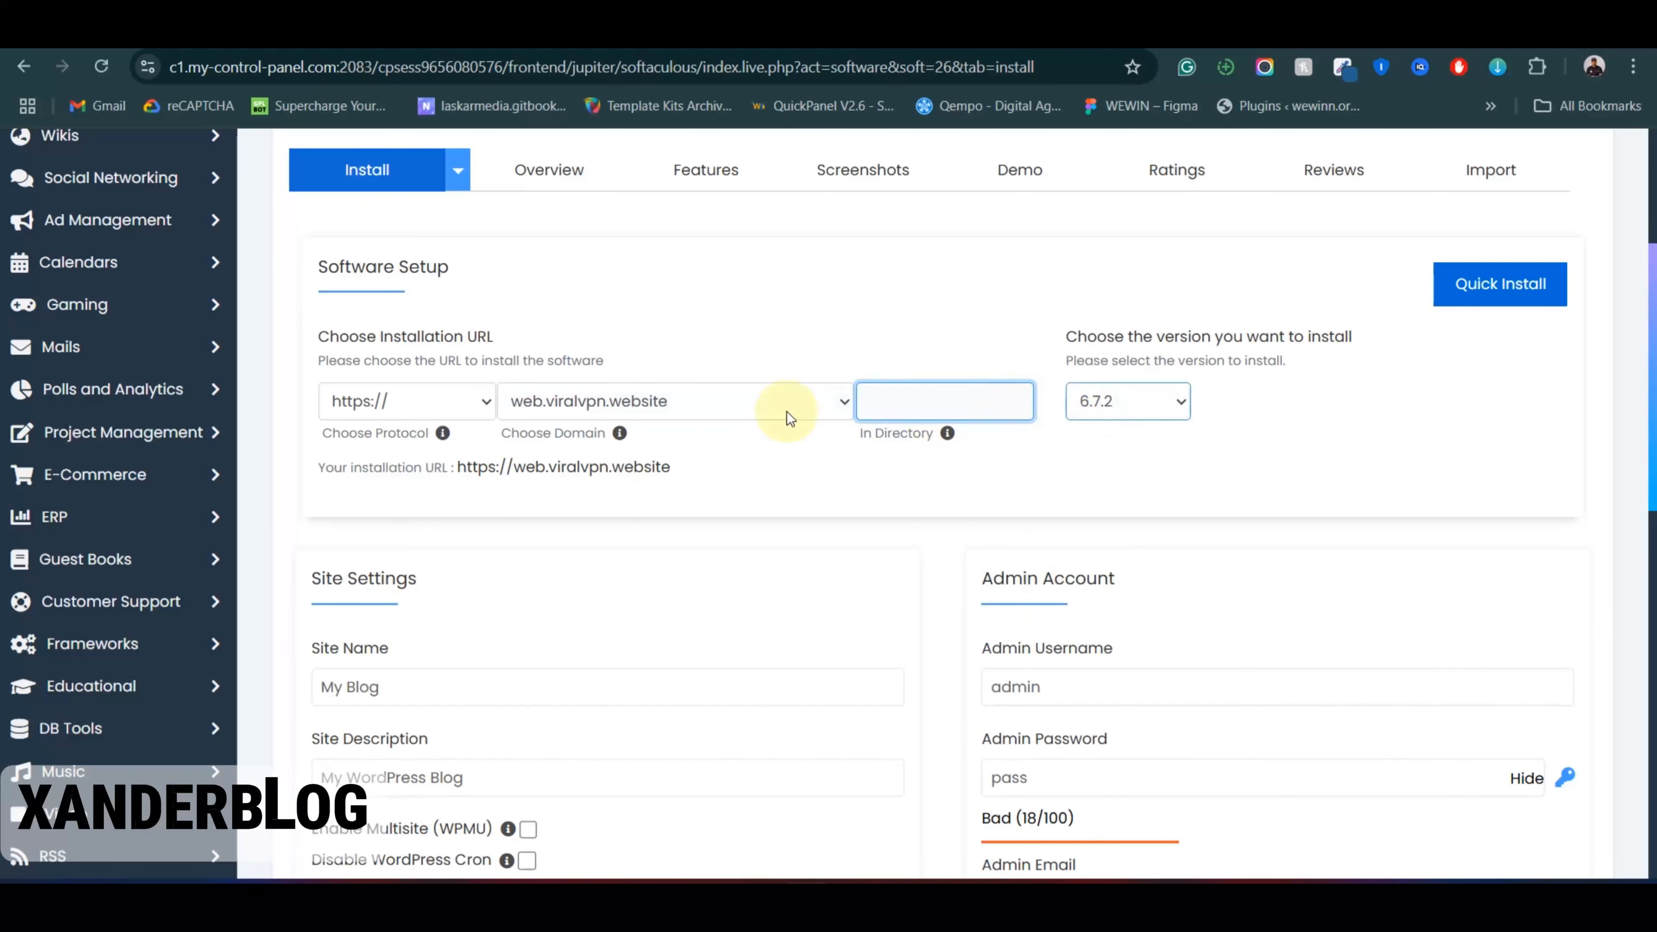
left_click(906, 400)
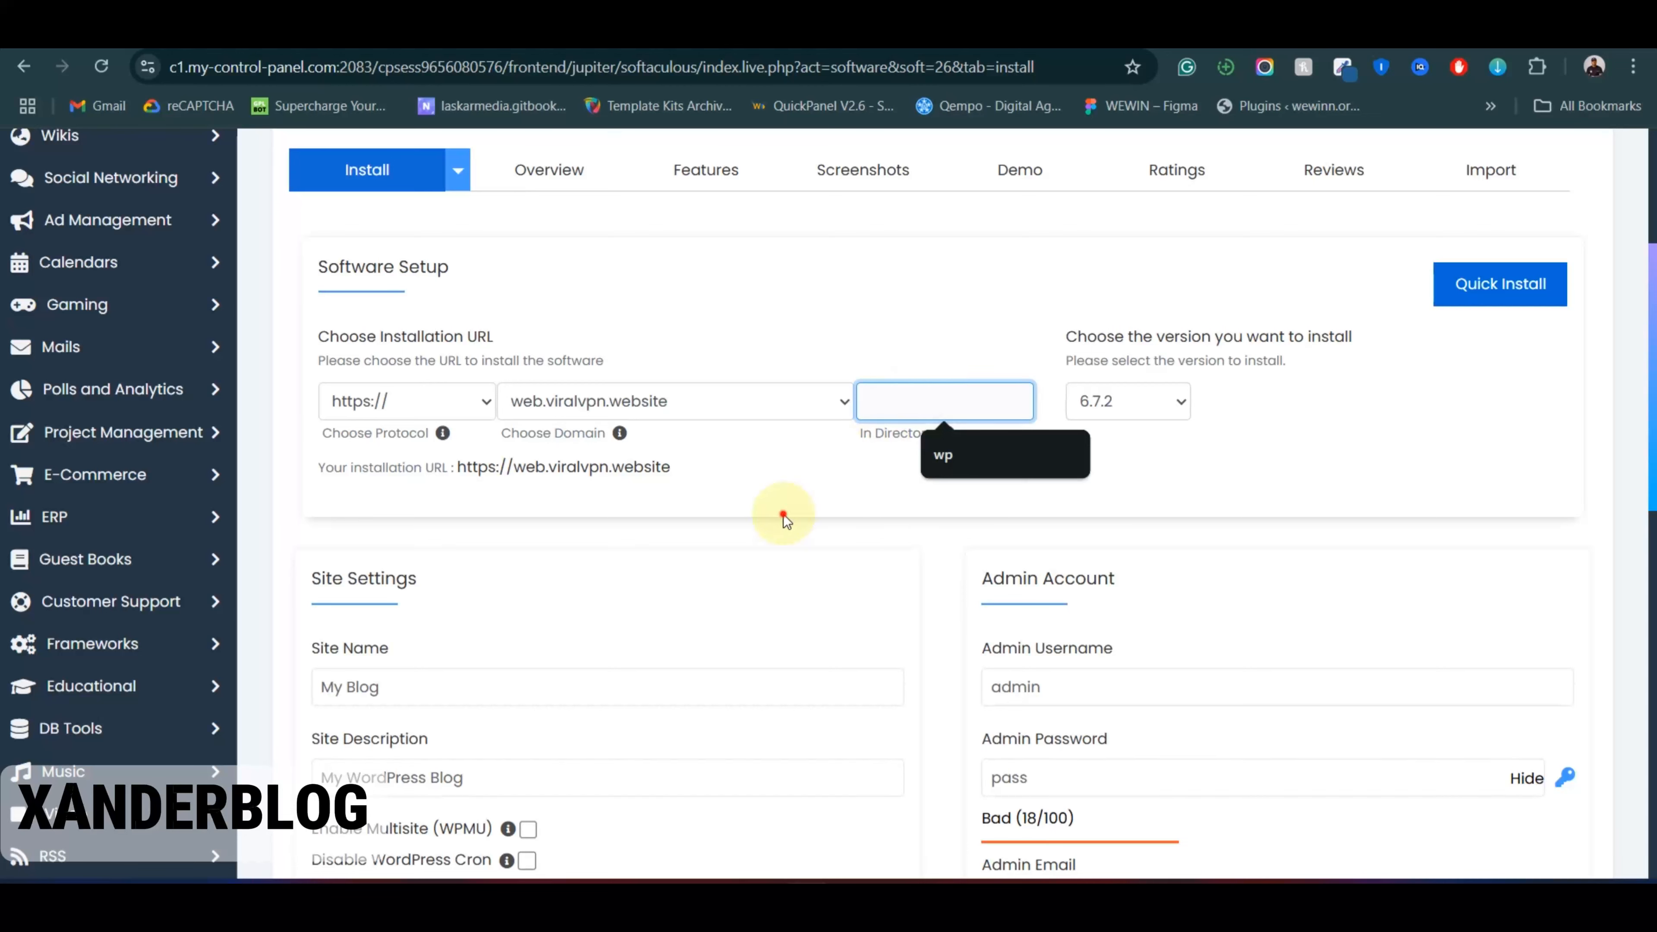
Step: Choose WordPress version 6.7.2 for the installation
left_click(1166, 400)
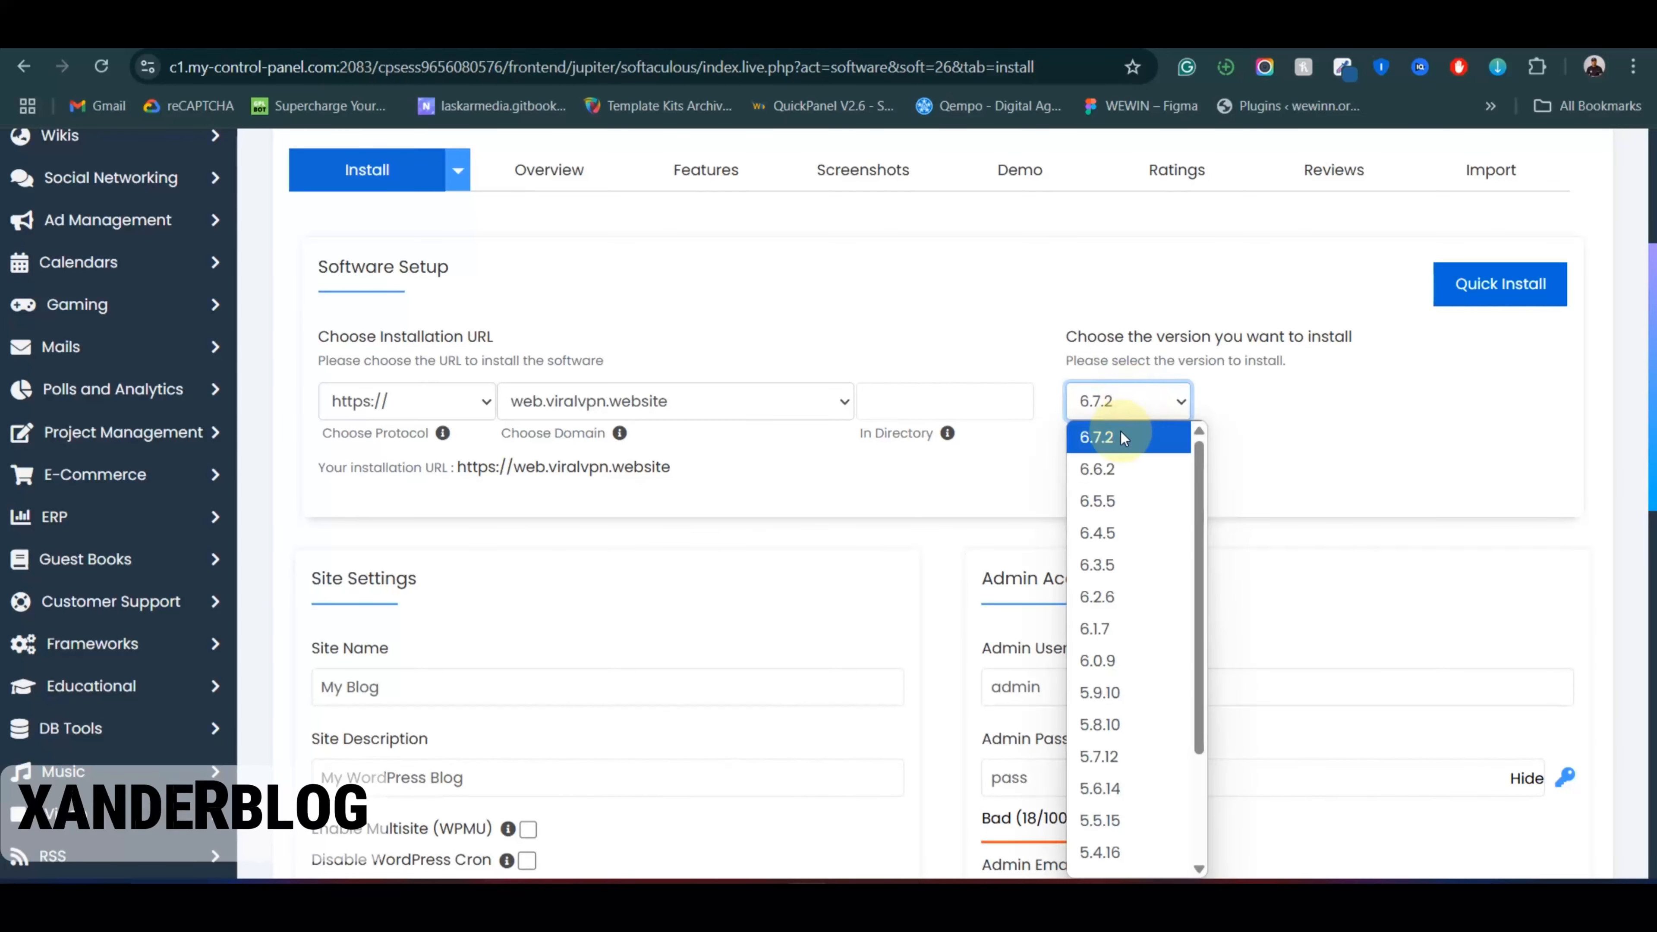
left_click(1120, 445)
scroll(1031, 499, "down", 5)
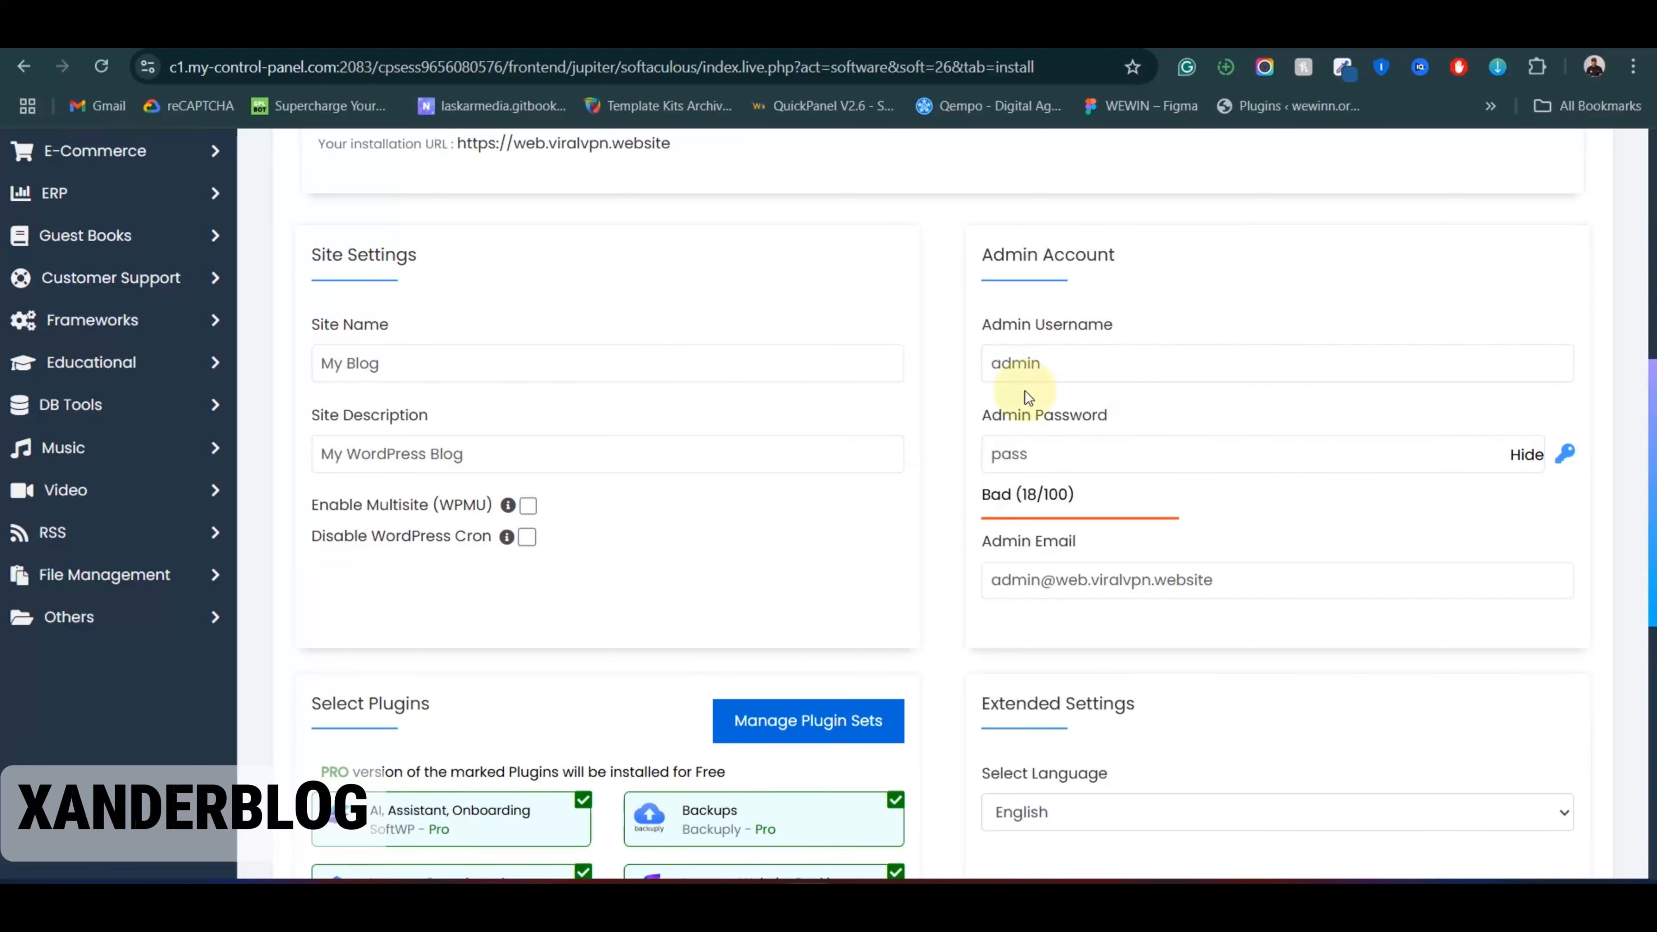
left_click(1024, 428)
Step: Deselect the SoftWP, Backuply, SiteSEO, SpeedyCache, Loginizer, Pagelayer and GoSMTP plugins so none is installed with WordPress
scroll(1128, 415, "down", 5)
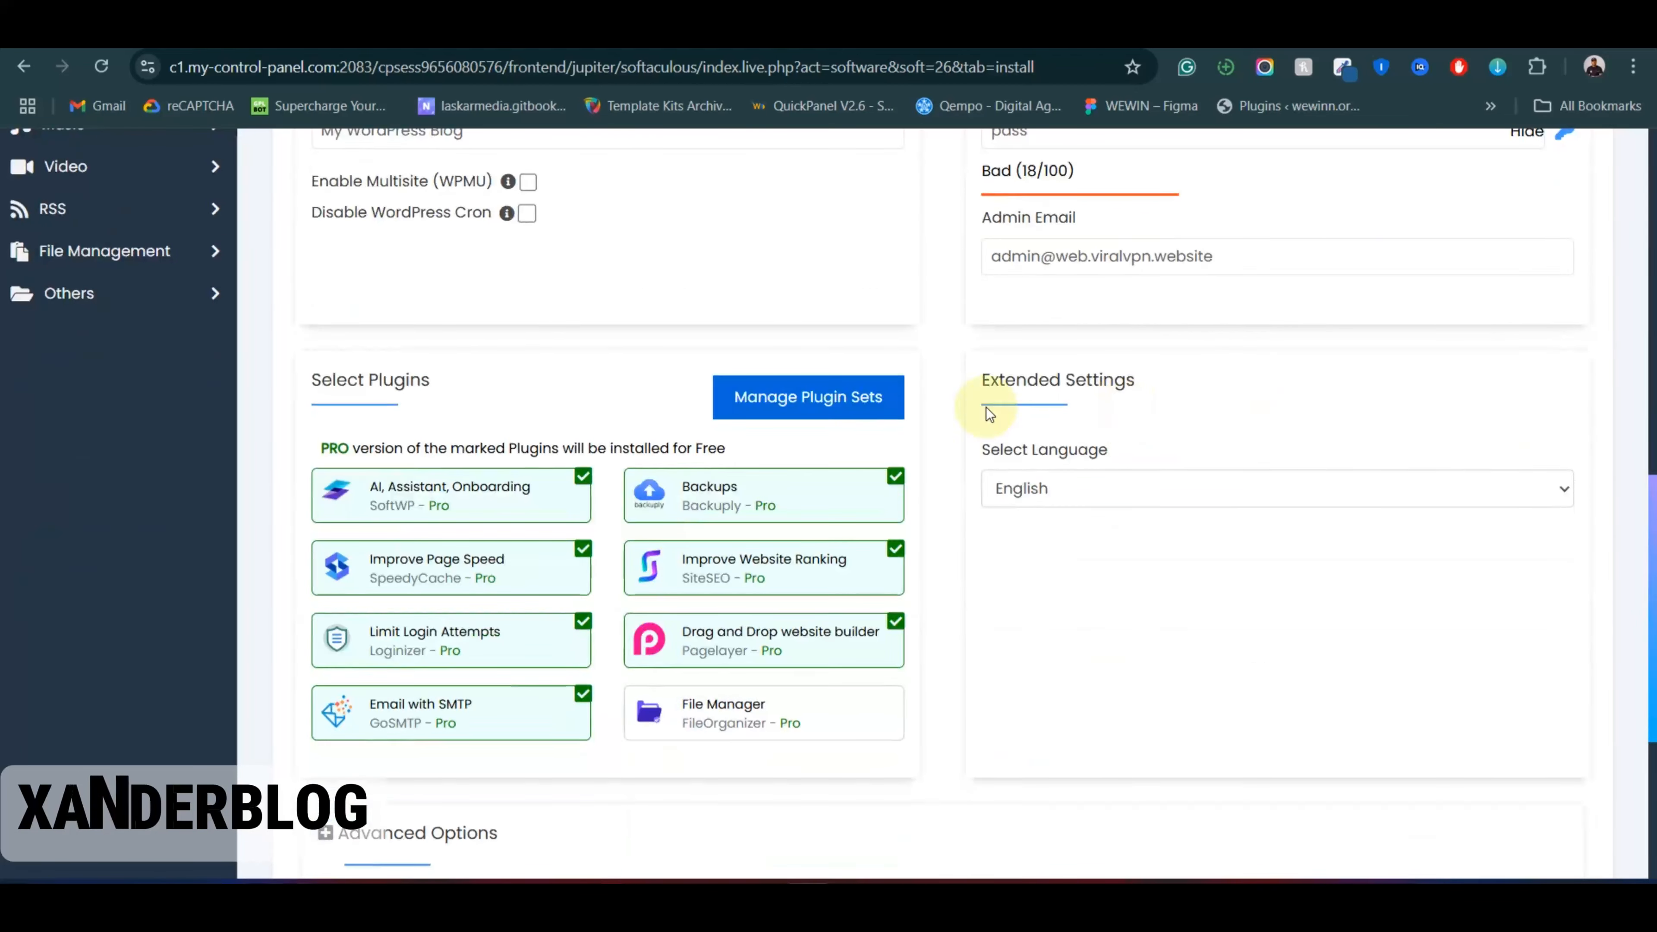
left_click(568, 487)
left_click(725, 483)
left_click(777, 568)
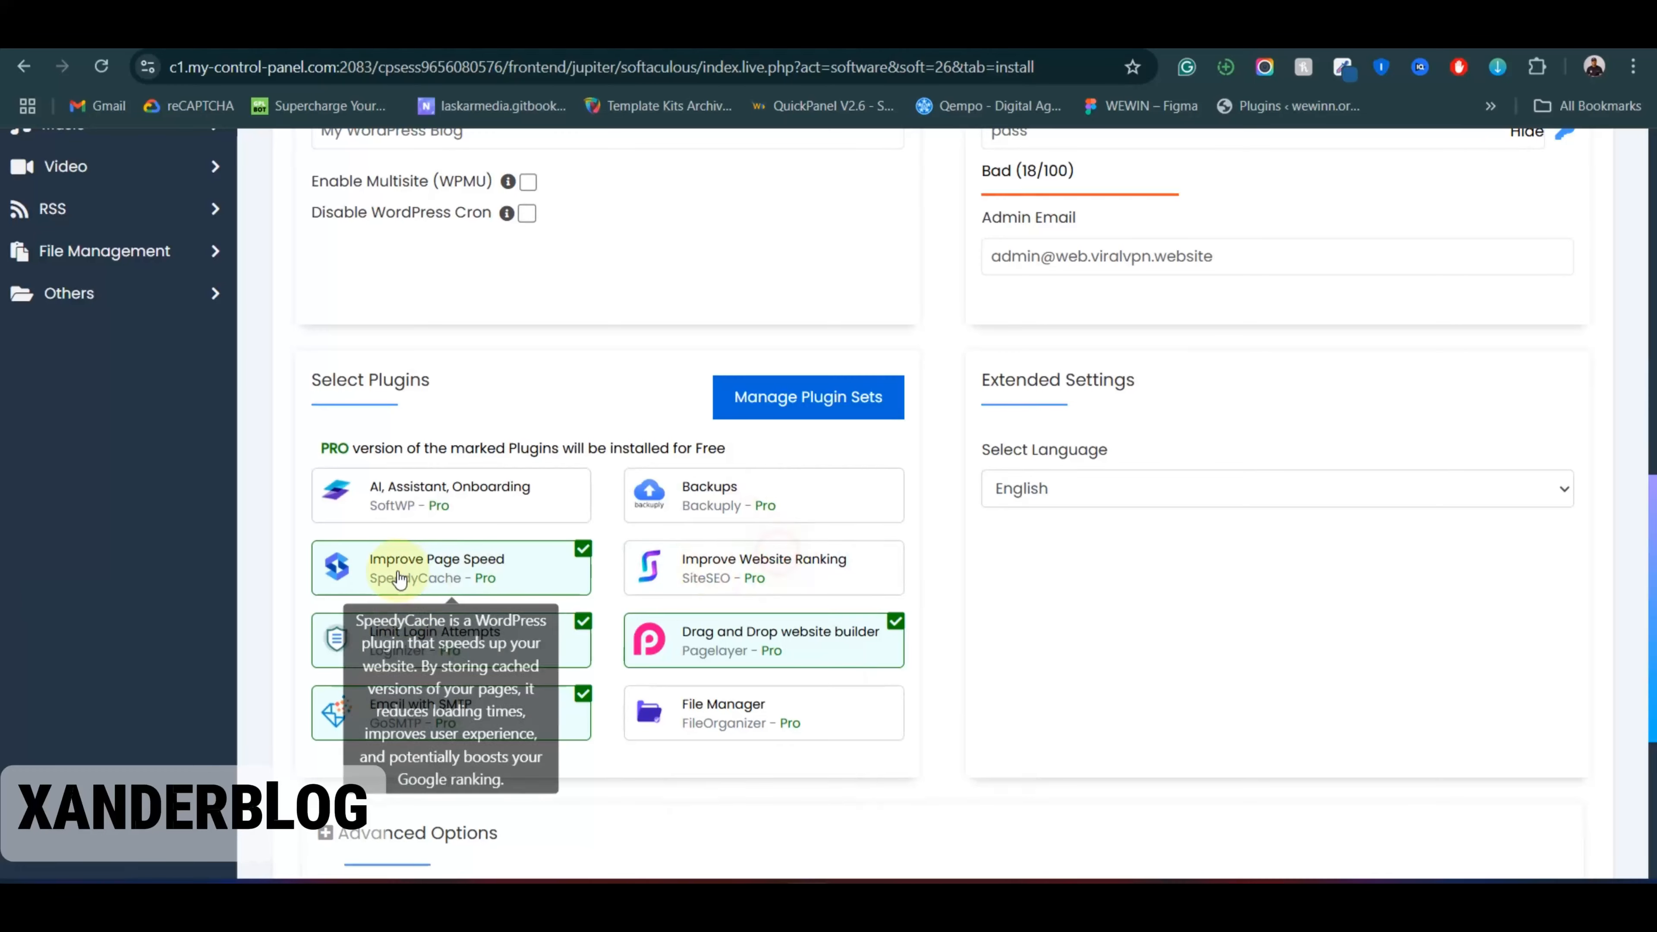
left_click(377, 563)
left_click(395, 646)
left_click(718, 643)
left_click(436, 725)
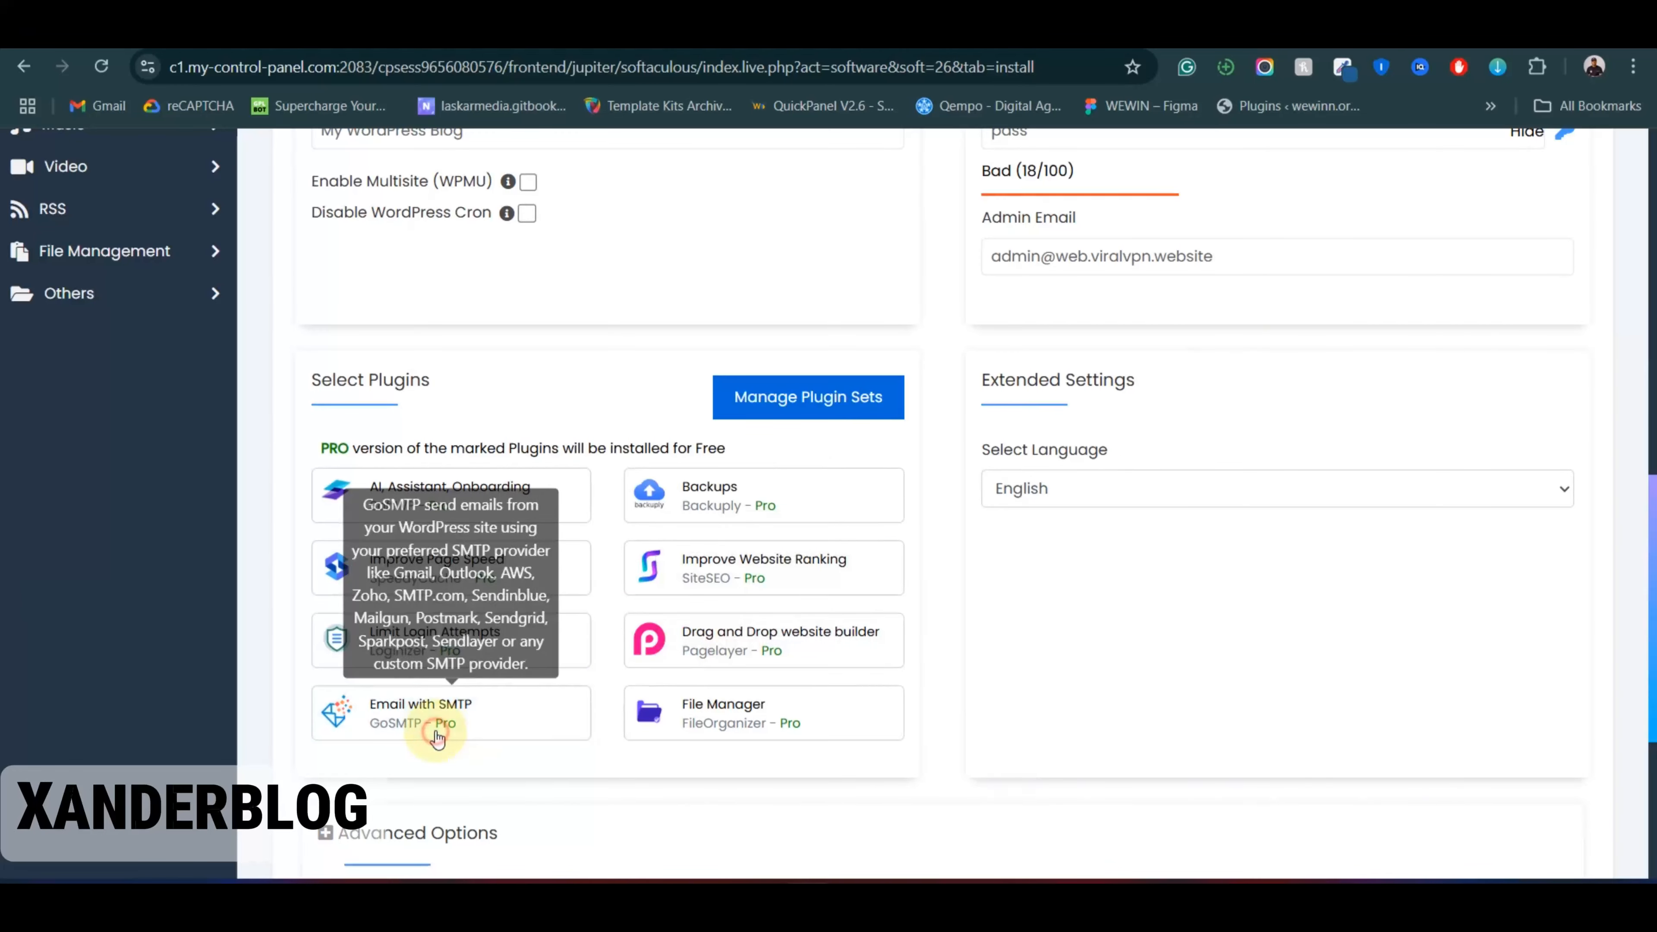
Step: Review the site and admin settings, and start the WordPress installation
scroll(979, 434, "up", 5)
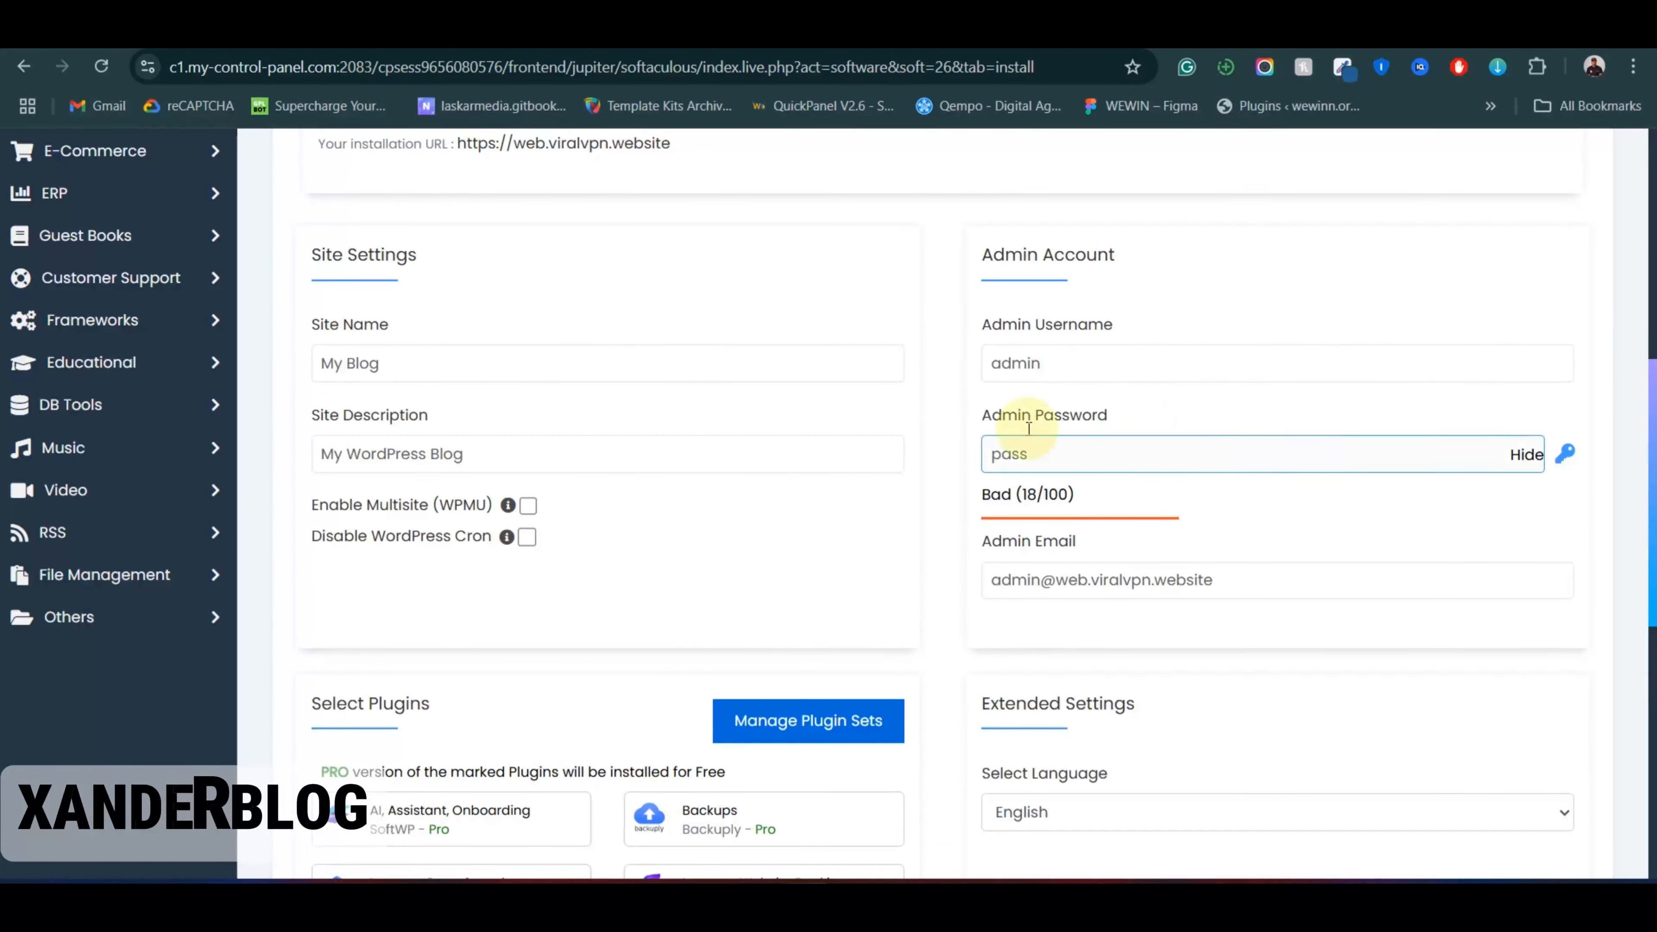
scroll(1109, 430, "down", 5)
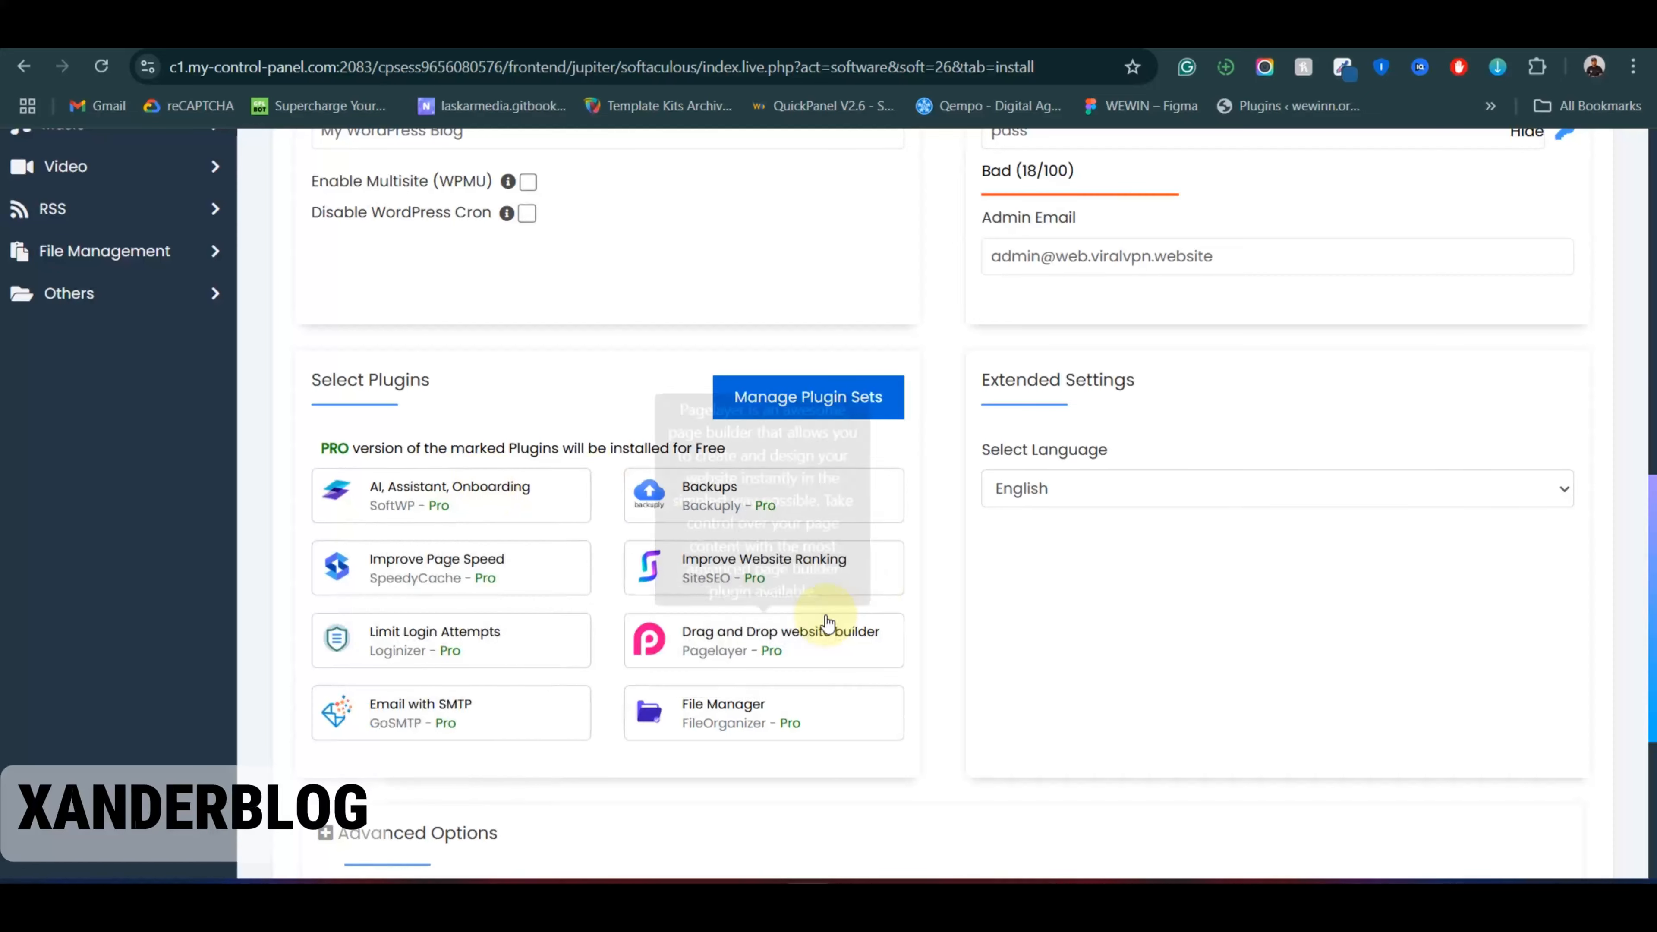
scroll(980, 462, "up", 6)
scroll(974, 454, "down", 10)
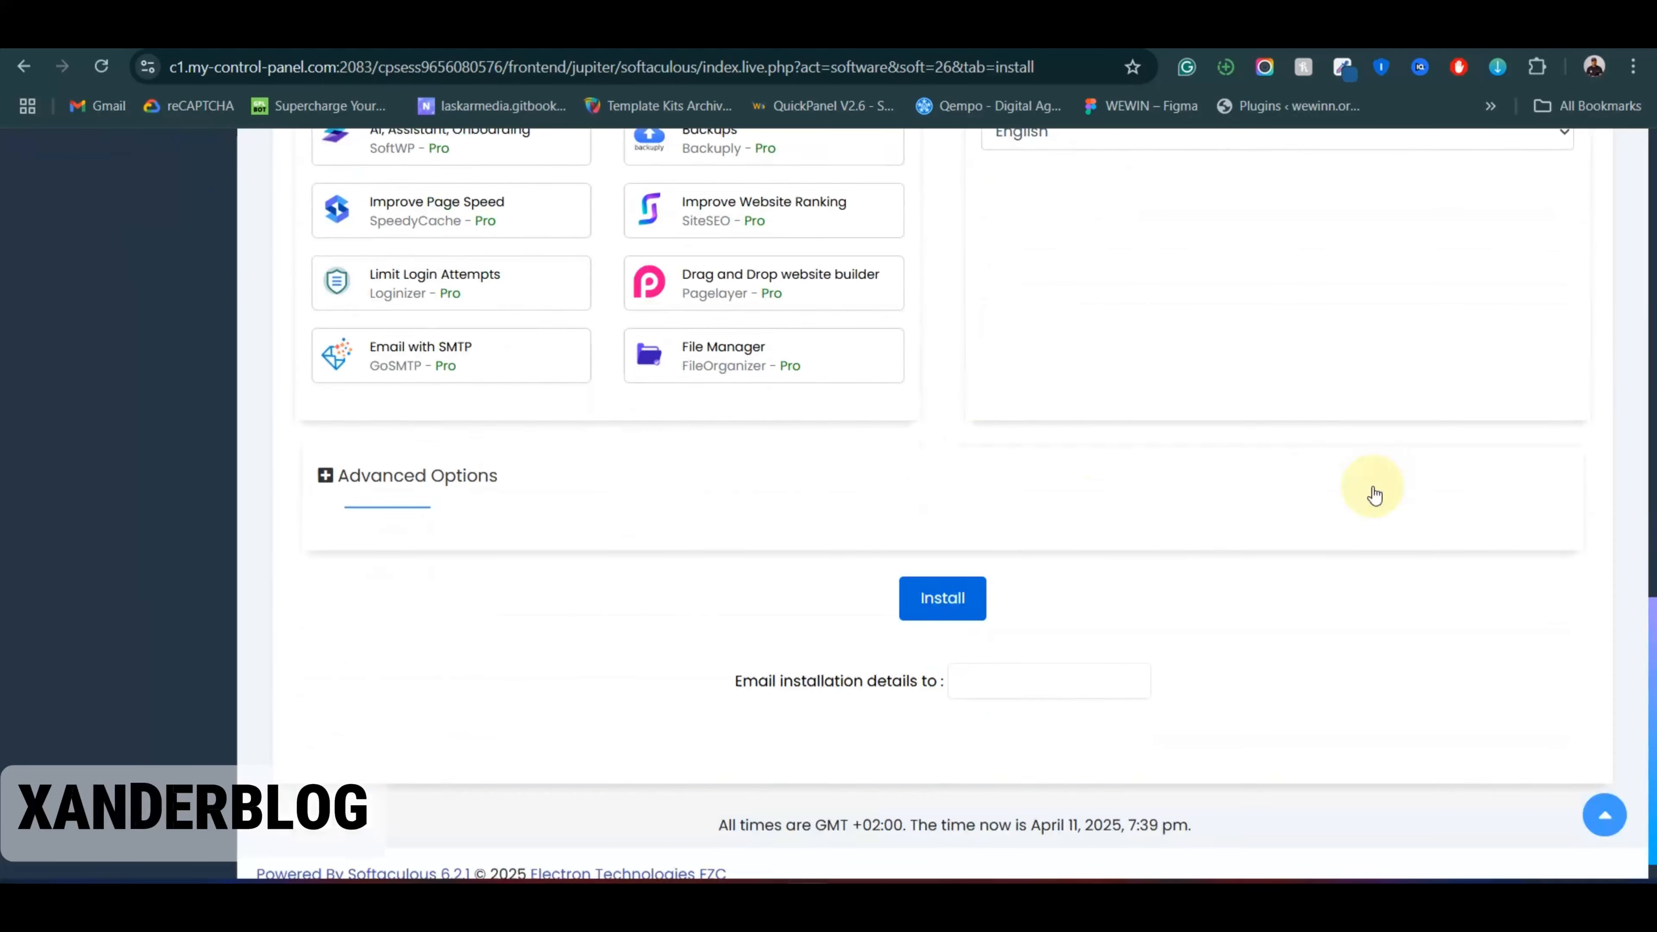
left_click(947, 562)
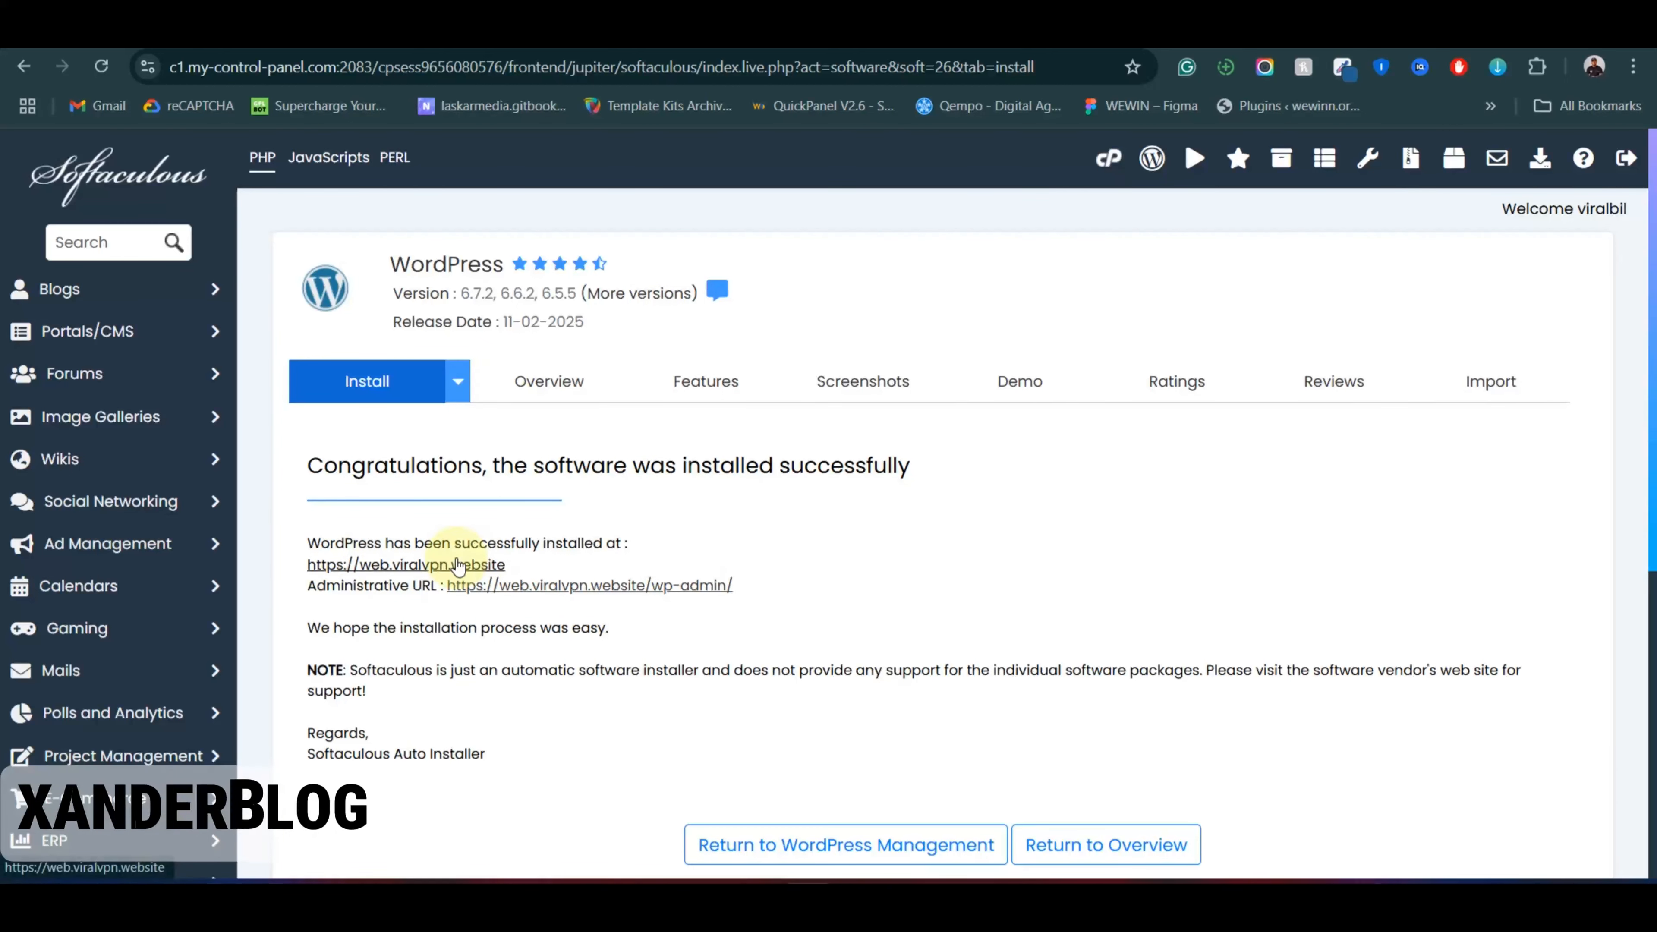
Step: Open the newly installed site web.viralvpn.website and examine its front page from header to footer
left_click(451, 564)
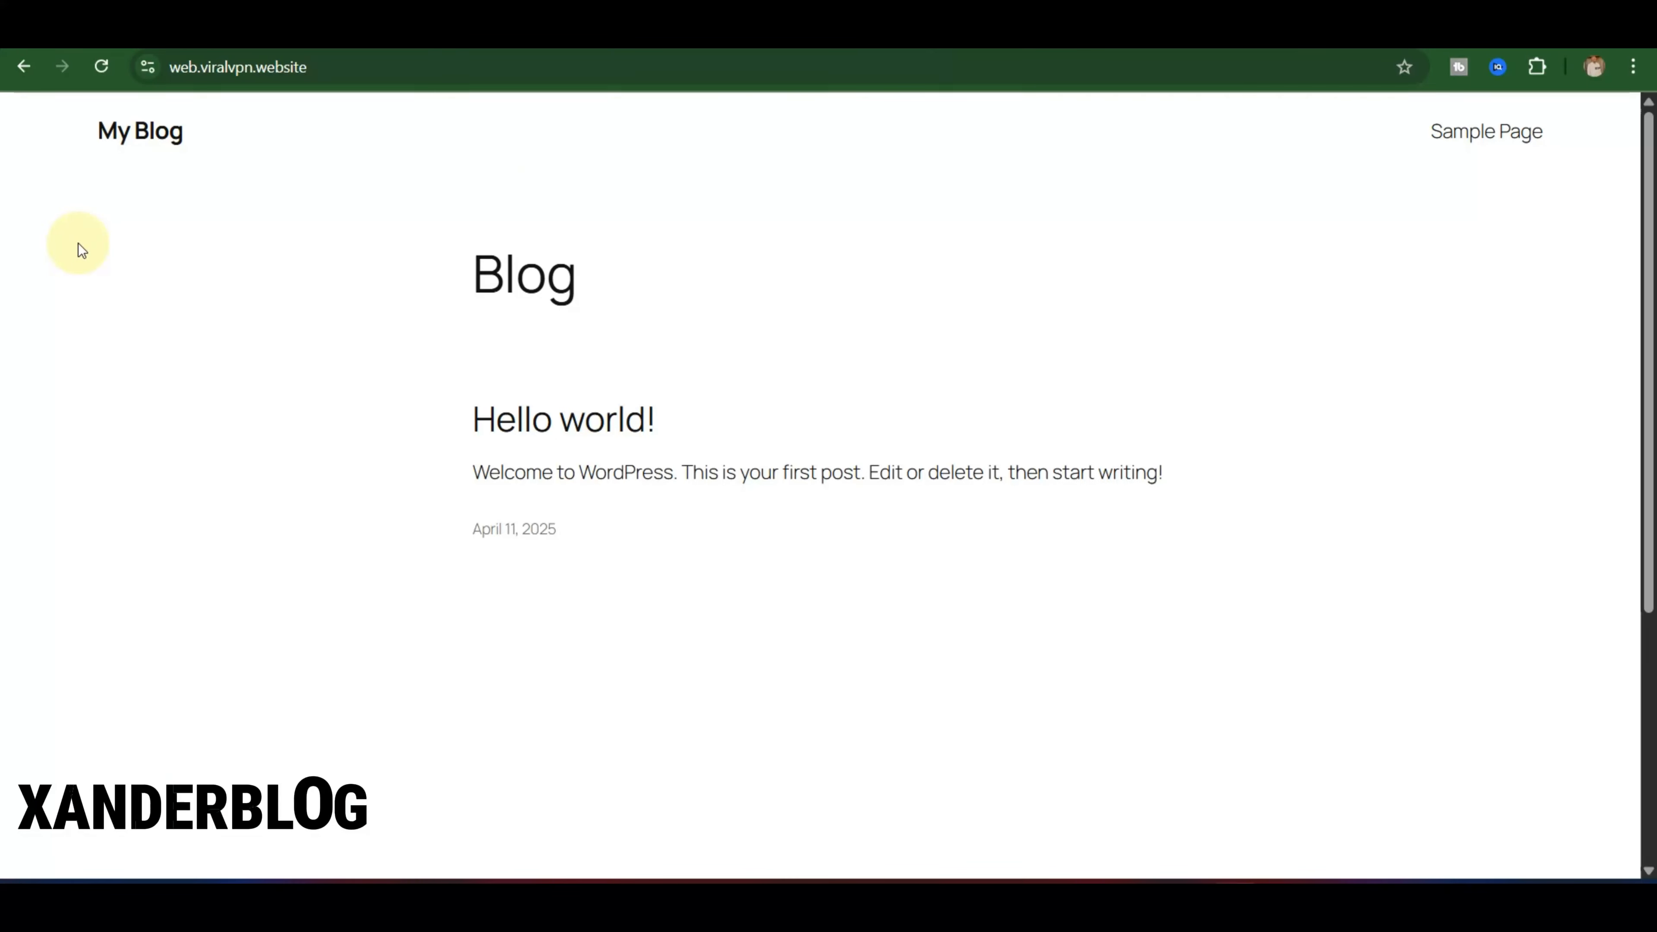
scroll(802, 388, "down", 4)
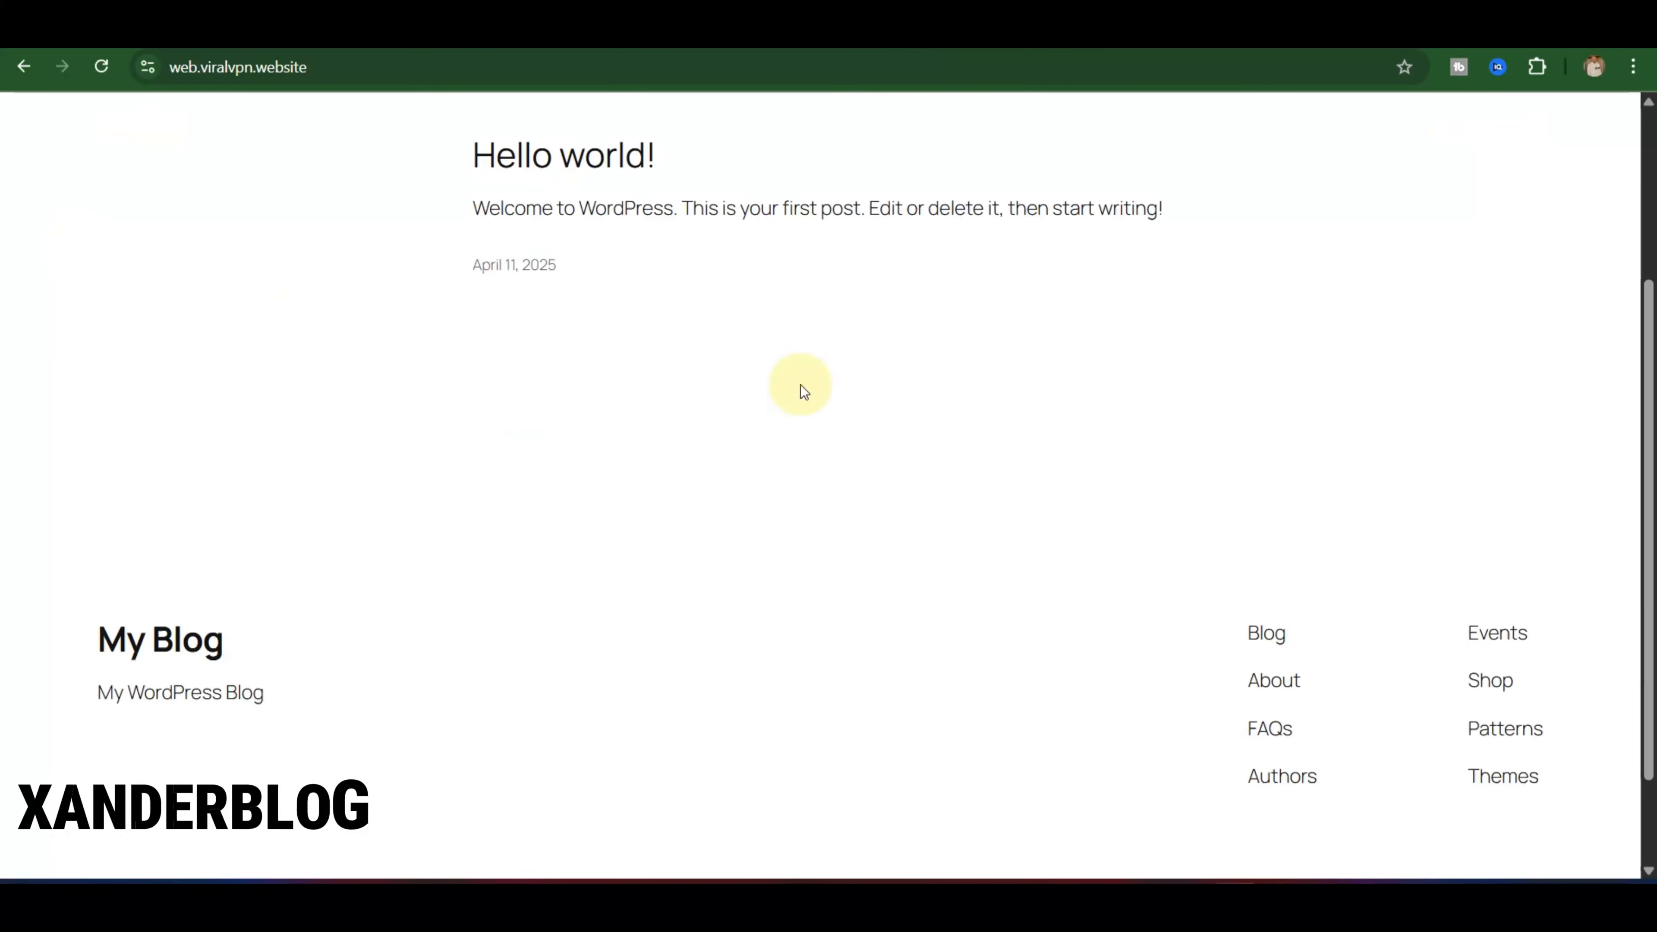
scroll(382, 444, "up", 4)
scroll(407, 322, "down", 5)
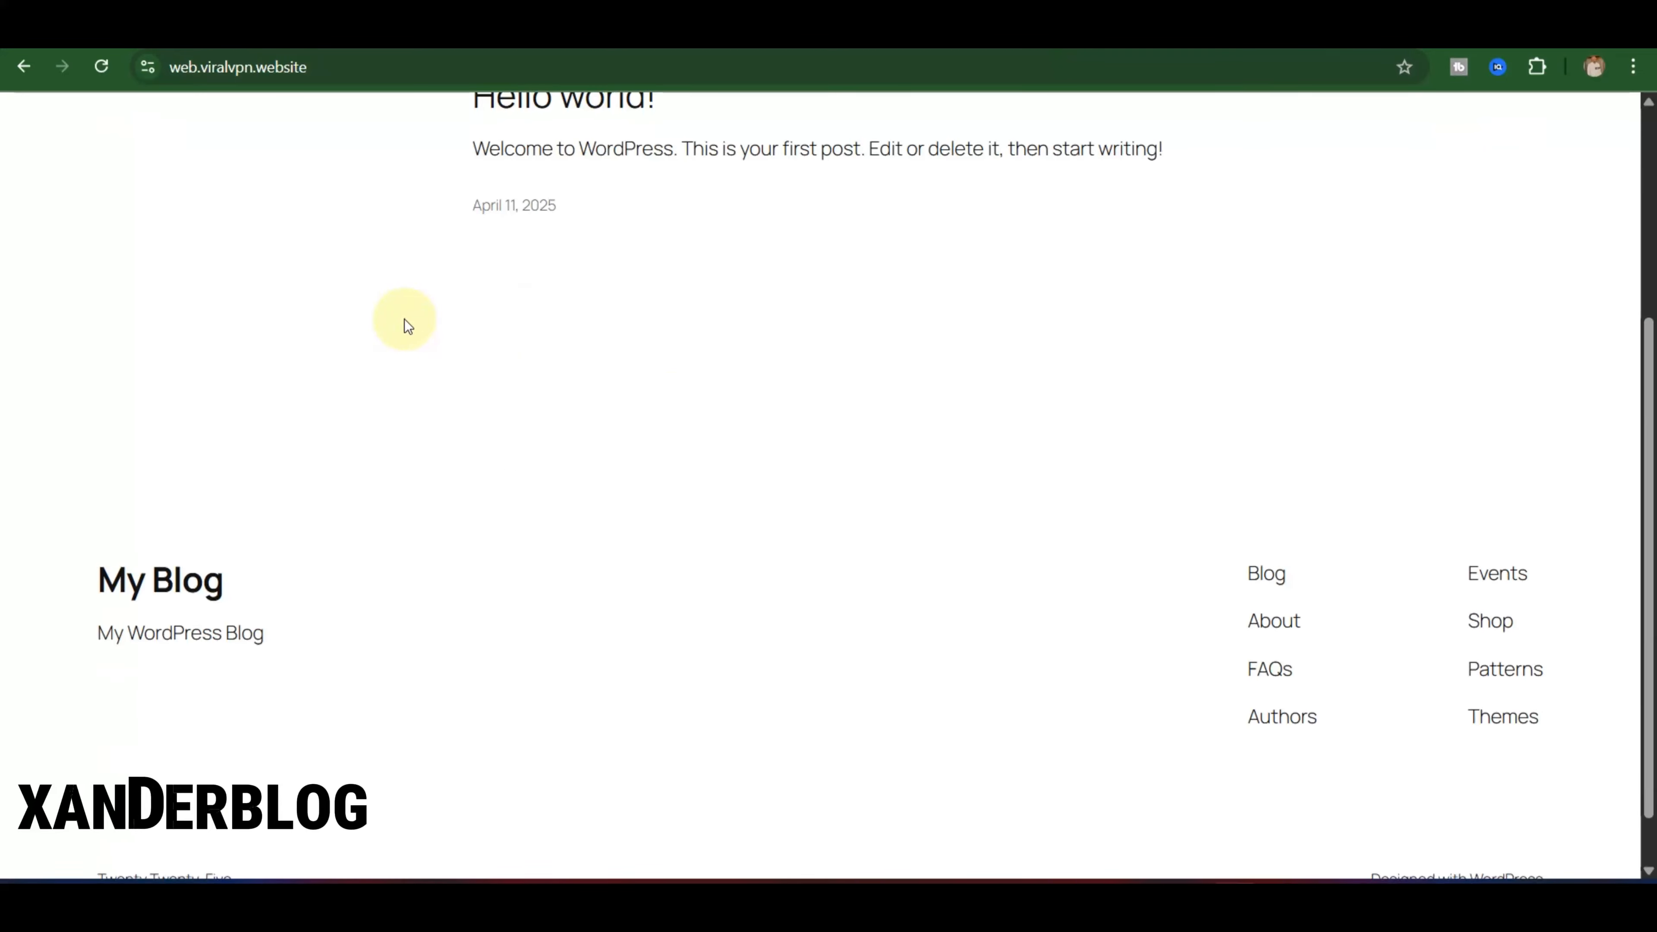
scroll(907, 405, "down", 2)
scroll(924, 448, "up", 8)
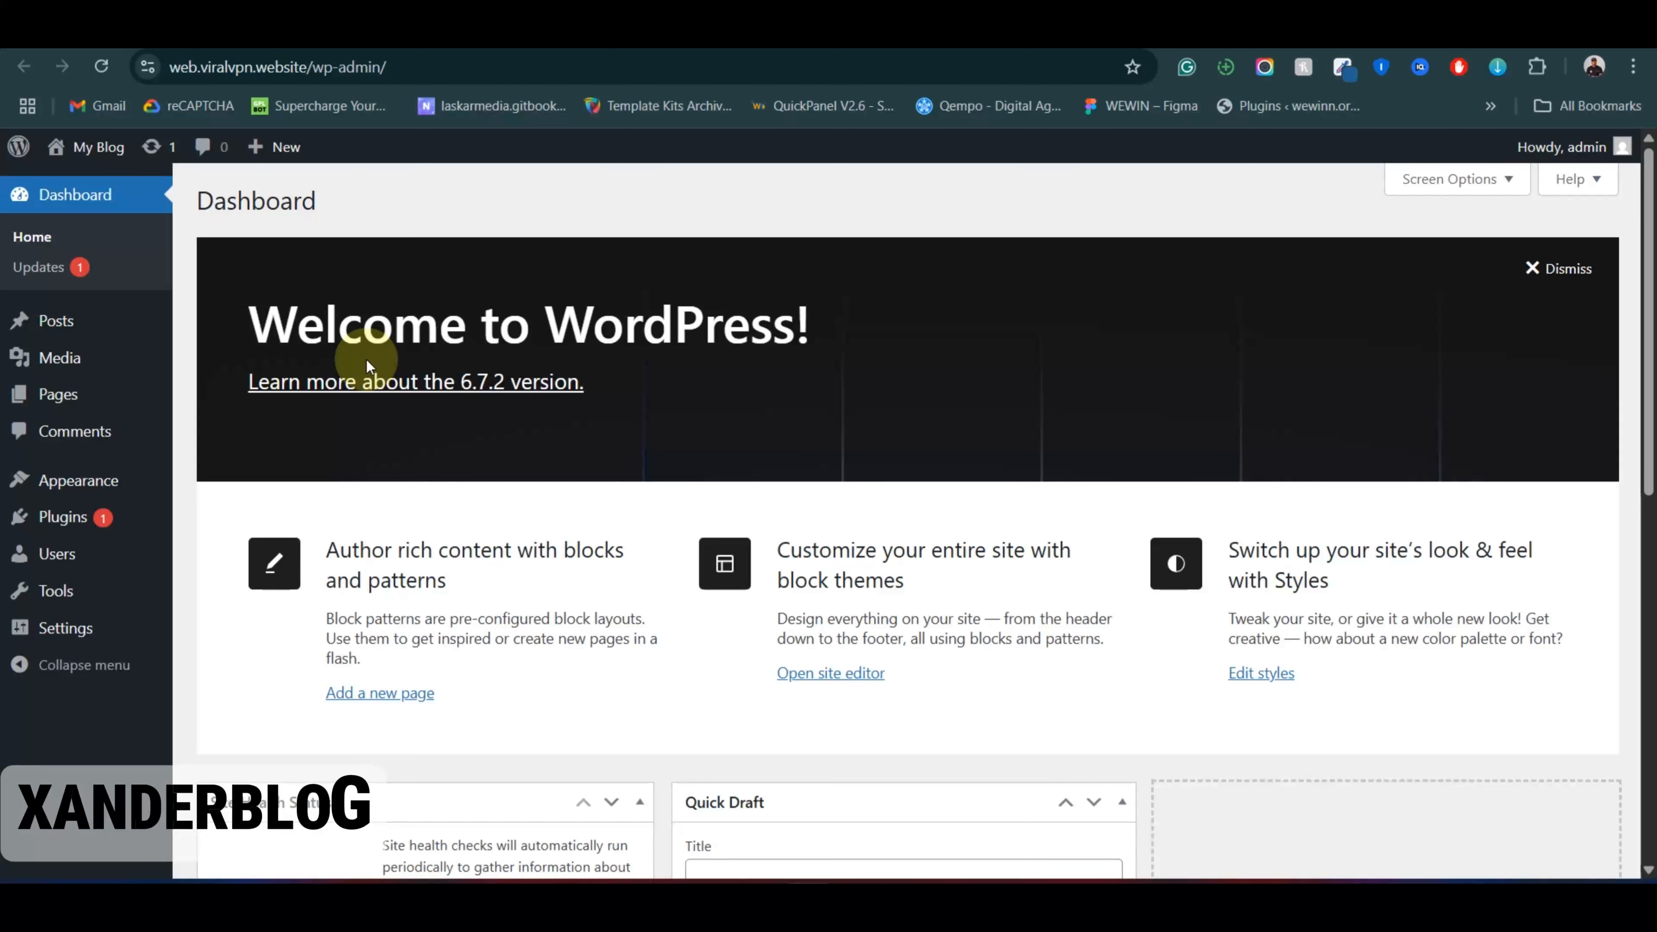
Step: Go to adding a new plugin in the WordPress dashboard and open the form for uploading a plugin archive
mouse_move(34, 397)
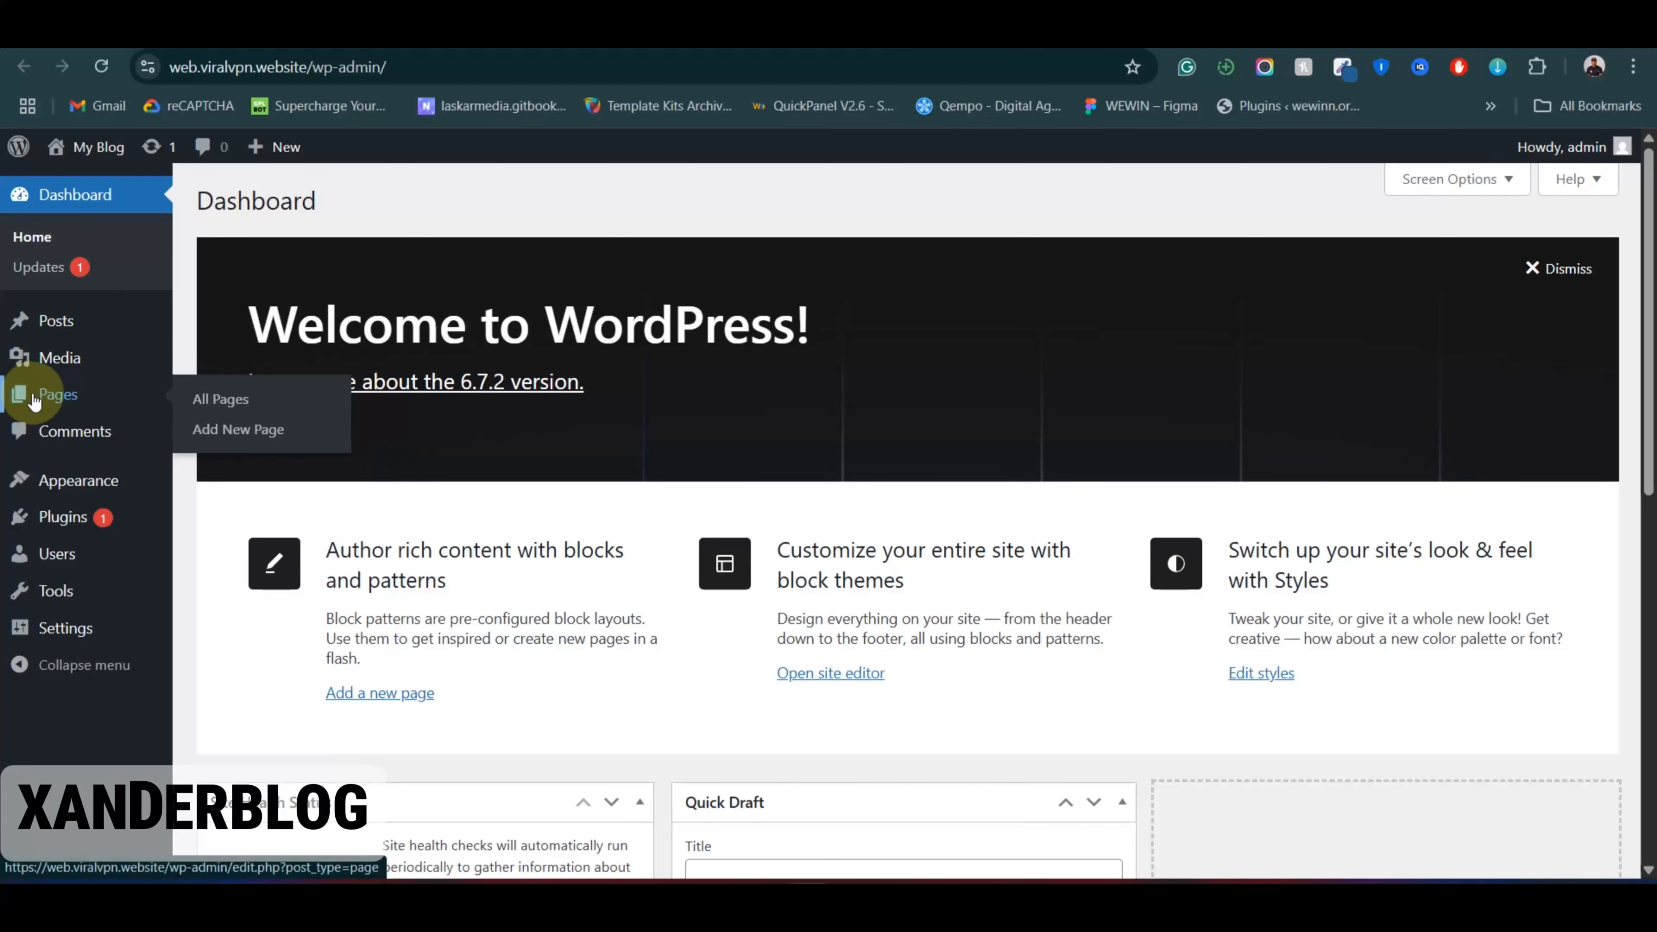
mouse_move(74, 521)
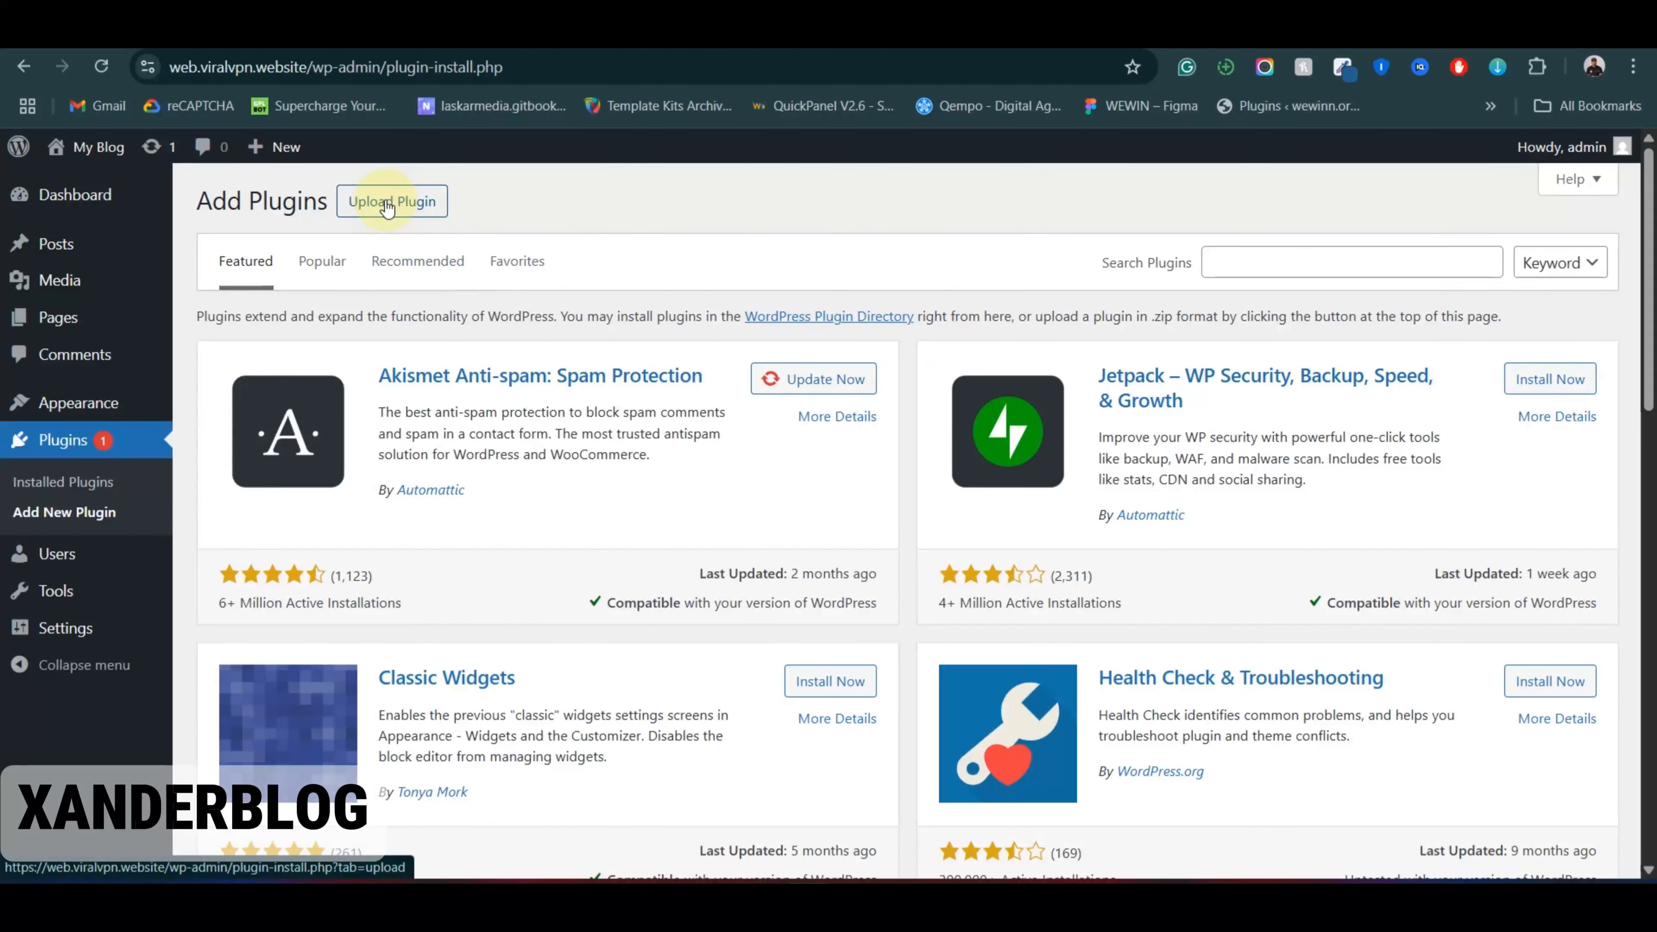
left_click(389, 208)
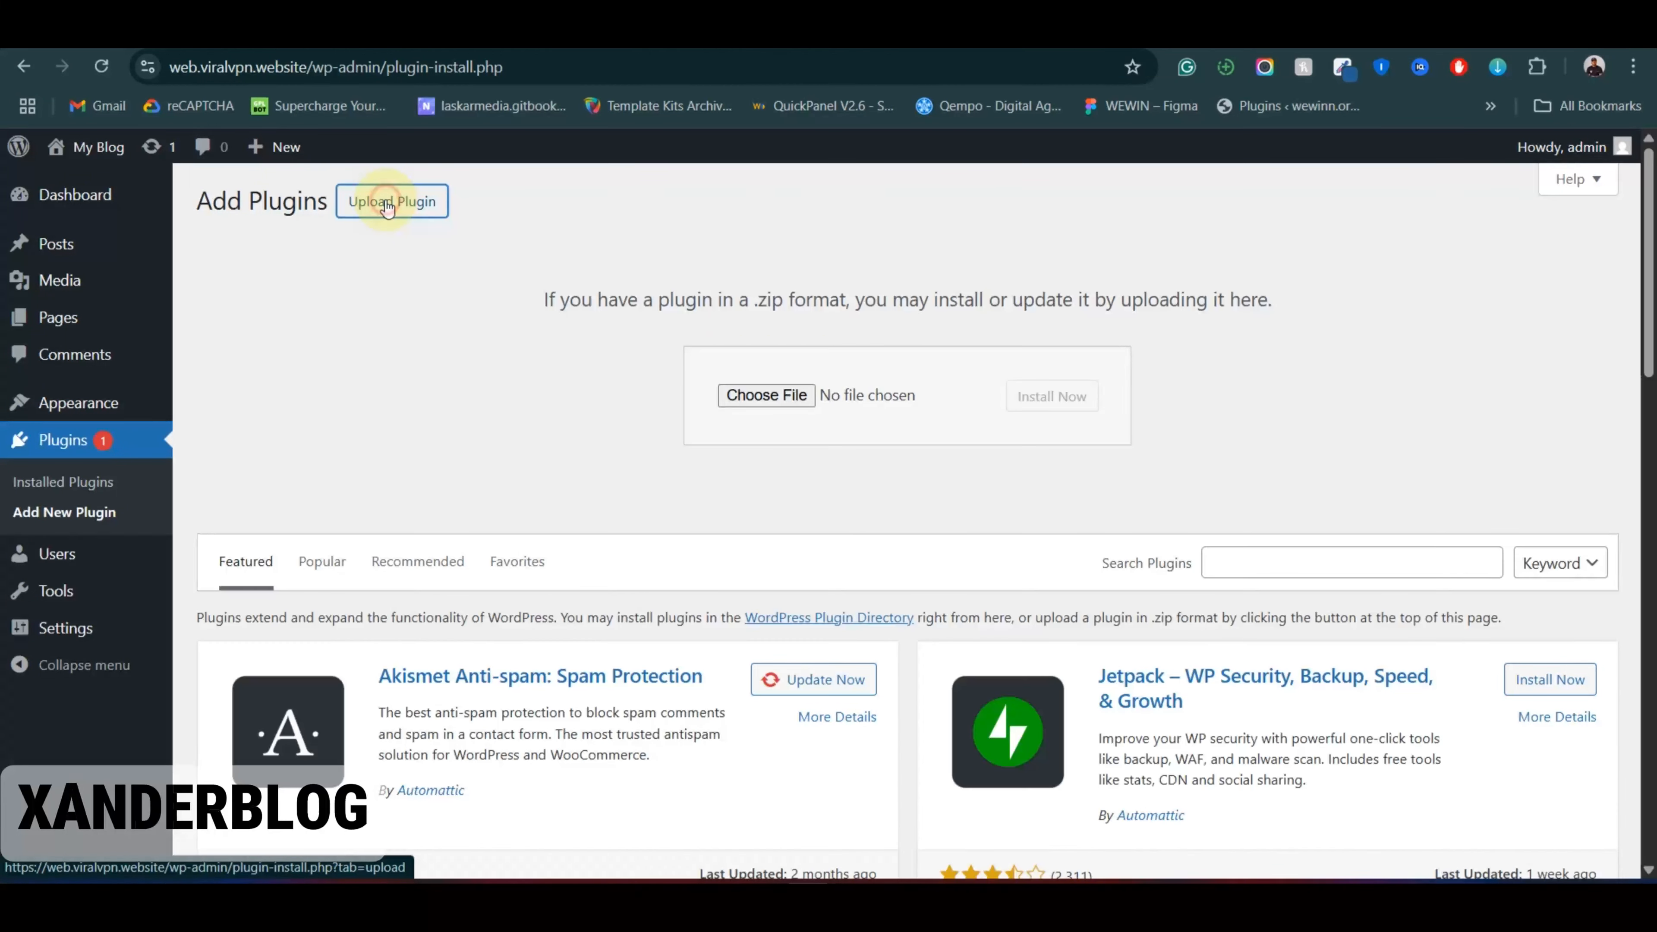
Step: Select the elementor ZIP archive from the elementor-pro-package (7) folder in Downloads as the plugin file
left_click(766, 396)
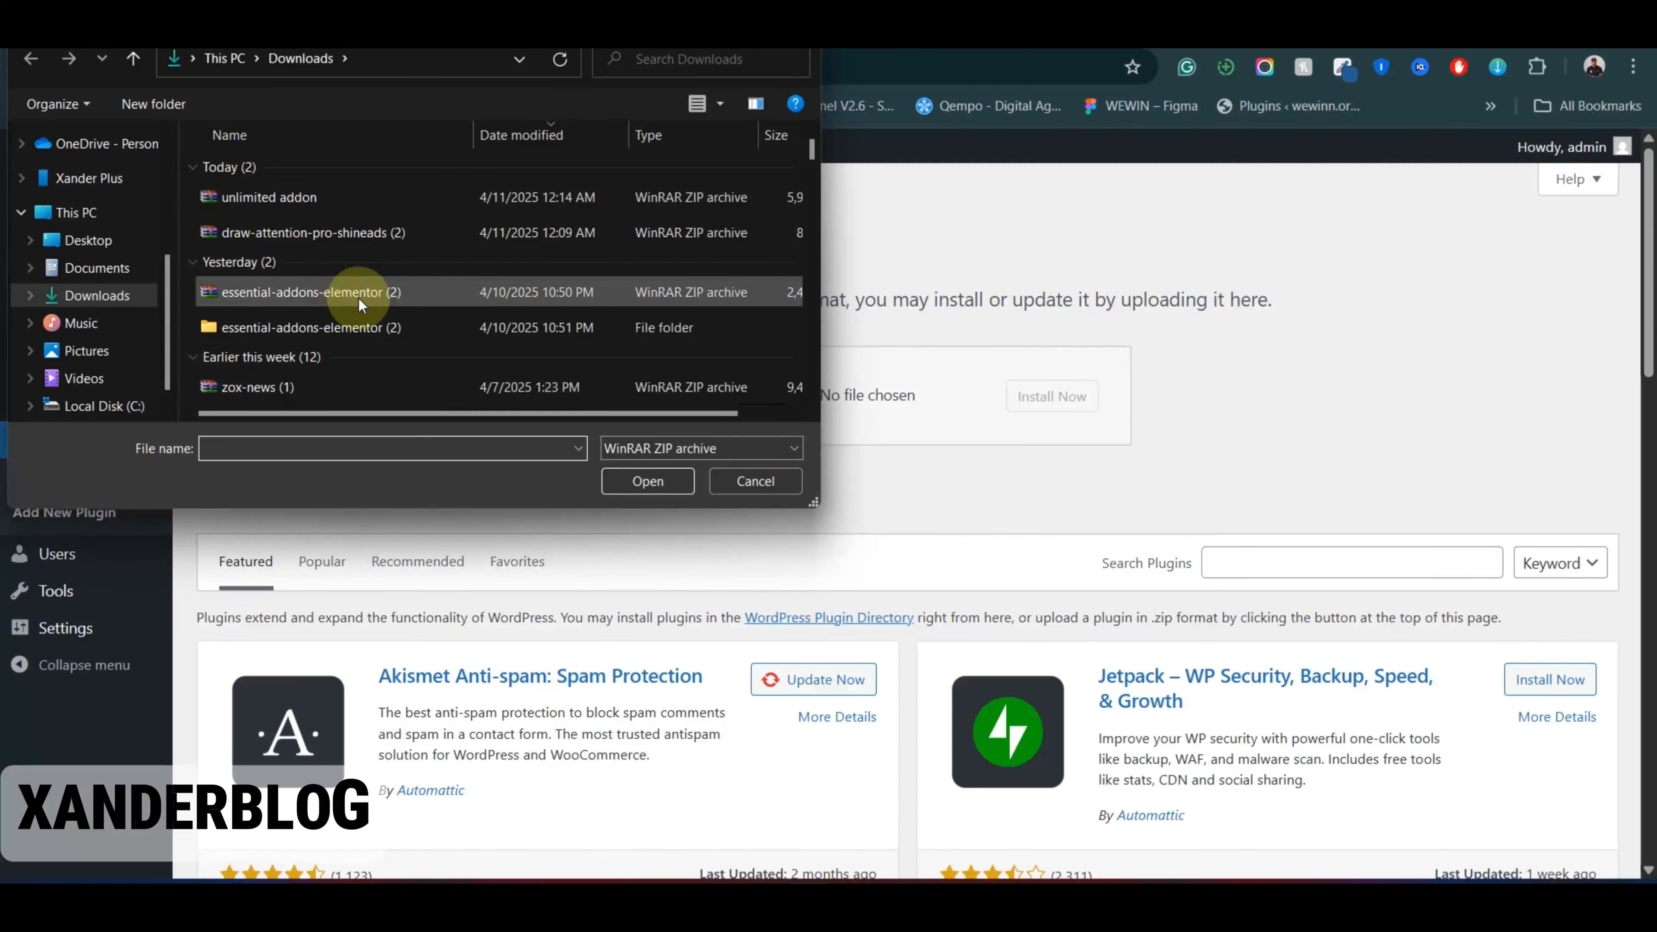
scroll(341, 305, "down", 2)
scroll(341, 306, "down", 6)
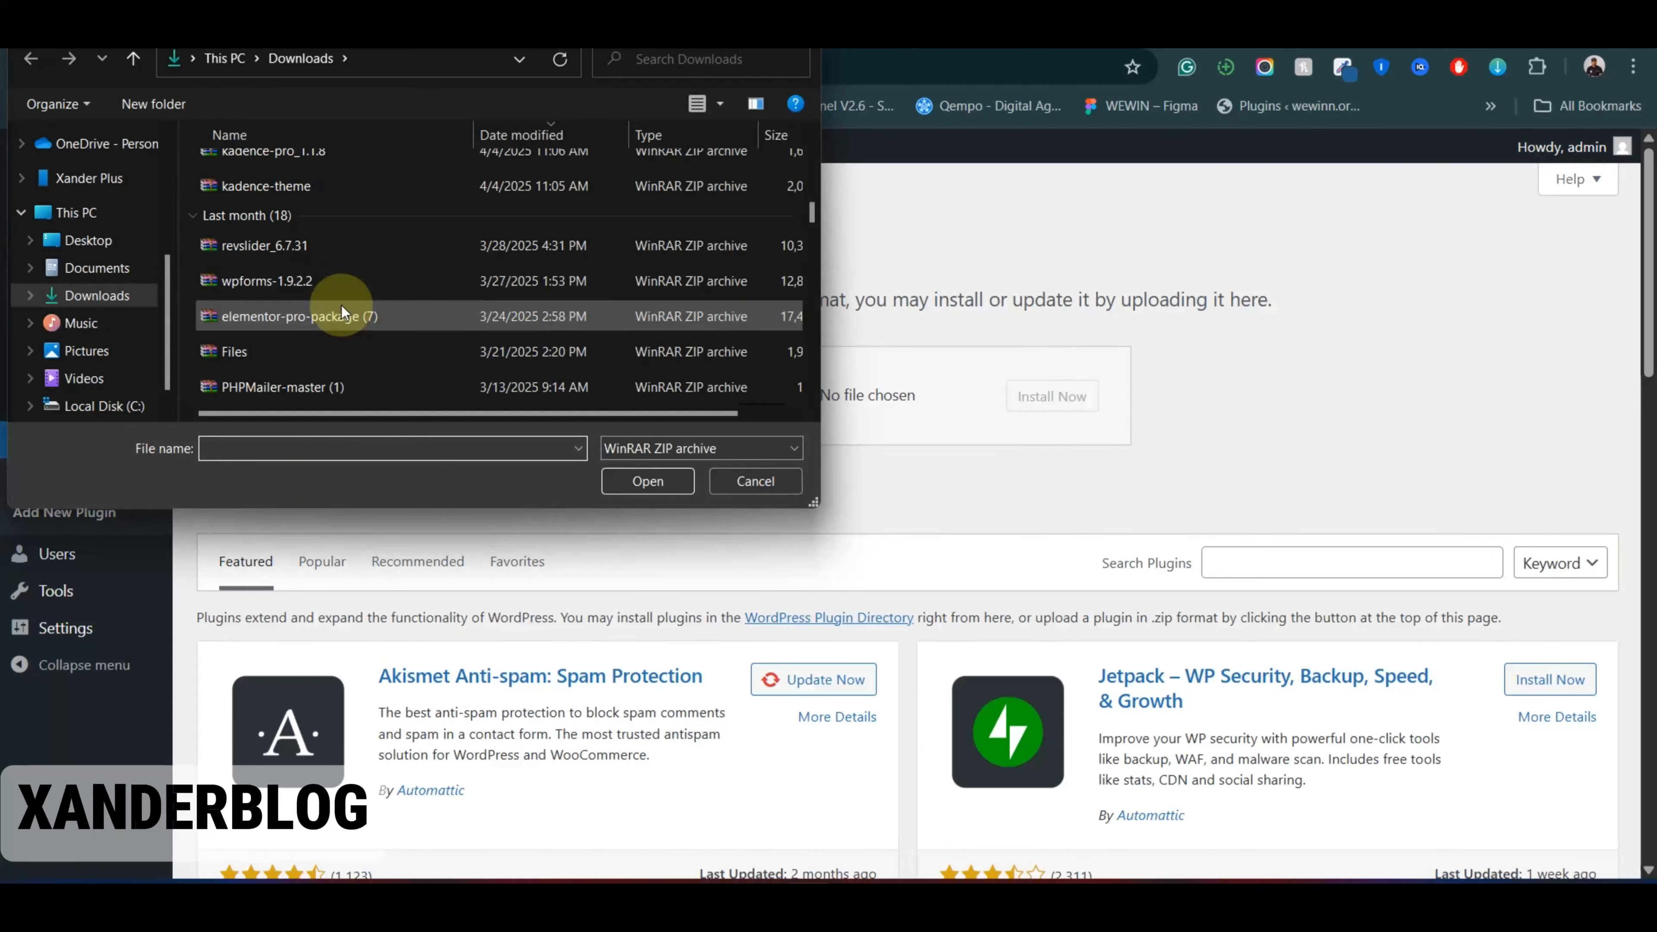
scroll(342, 306, "down", 2)
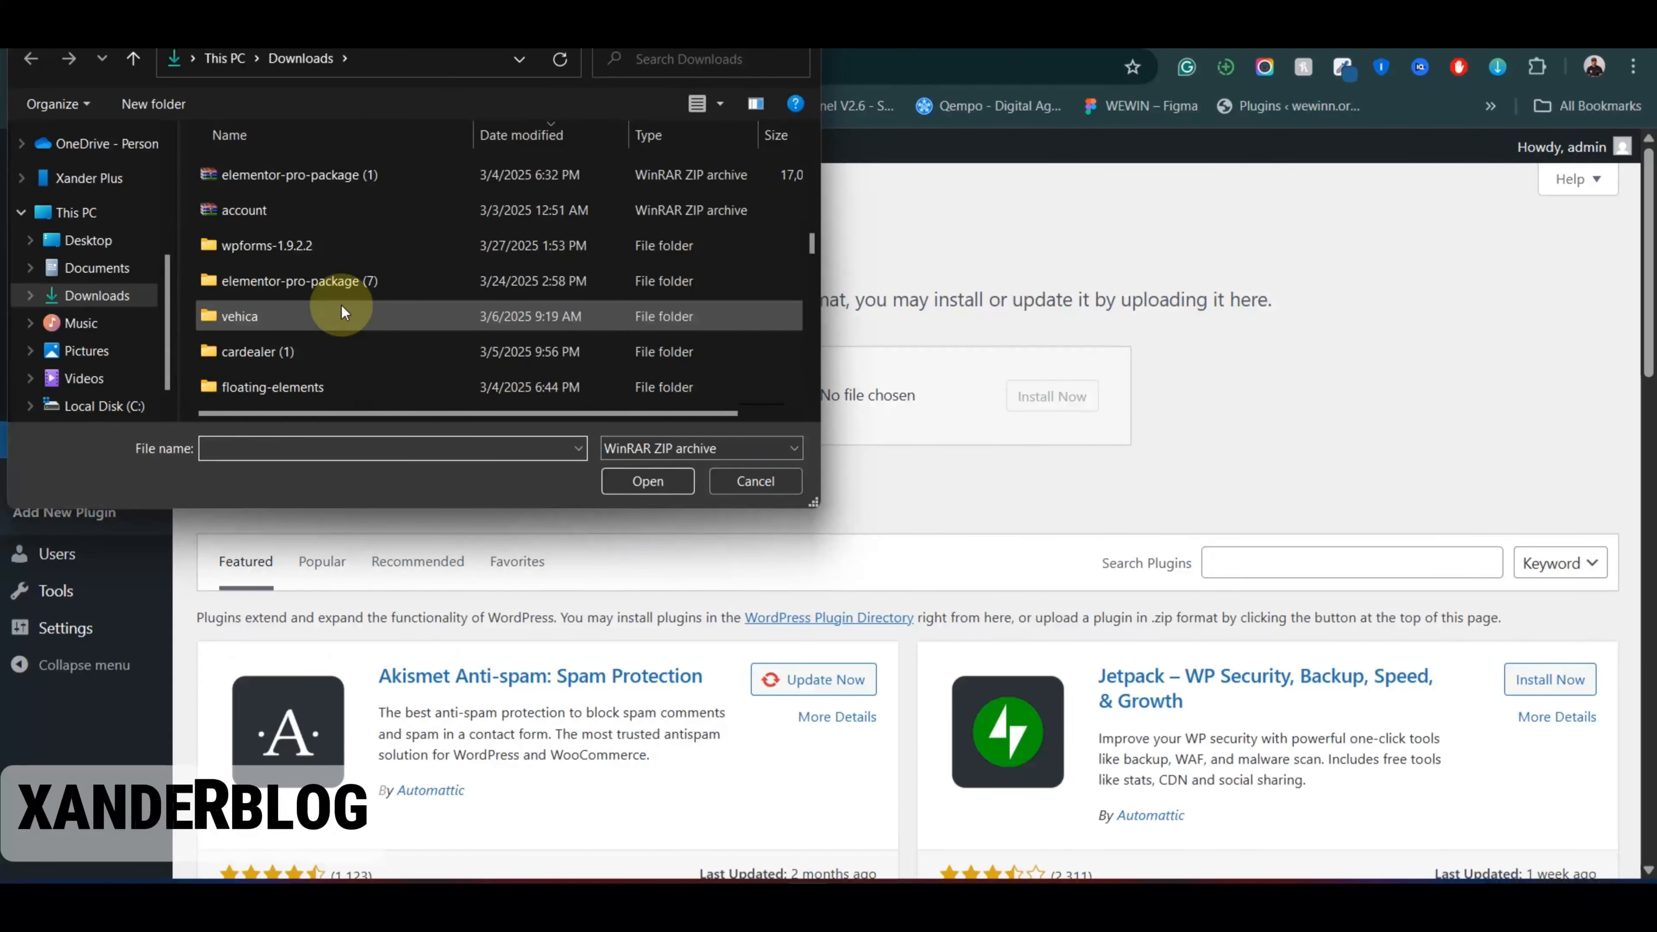
double_click(361, 288)
left_click(293, 179)
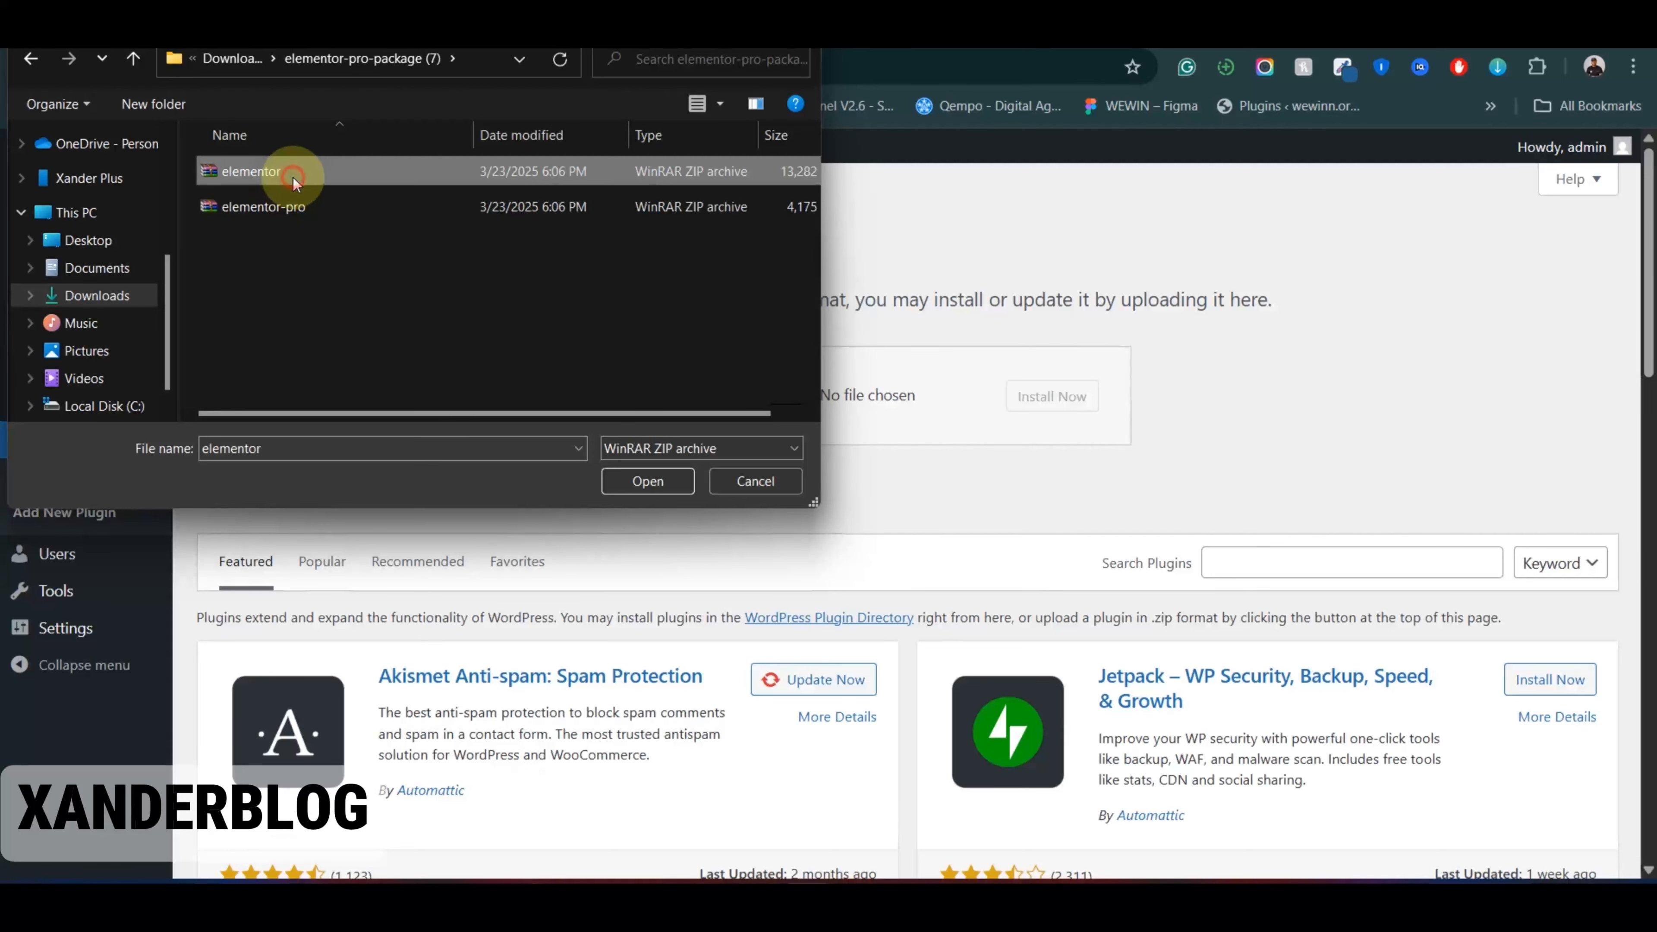
left_click(646, 483)
Step: Install and activate the uploaded Elementor plugin, and close its account onboarding wizard
left_click(1051, 398)
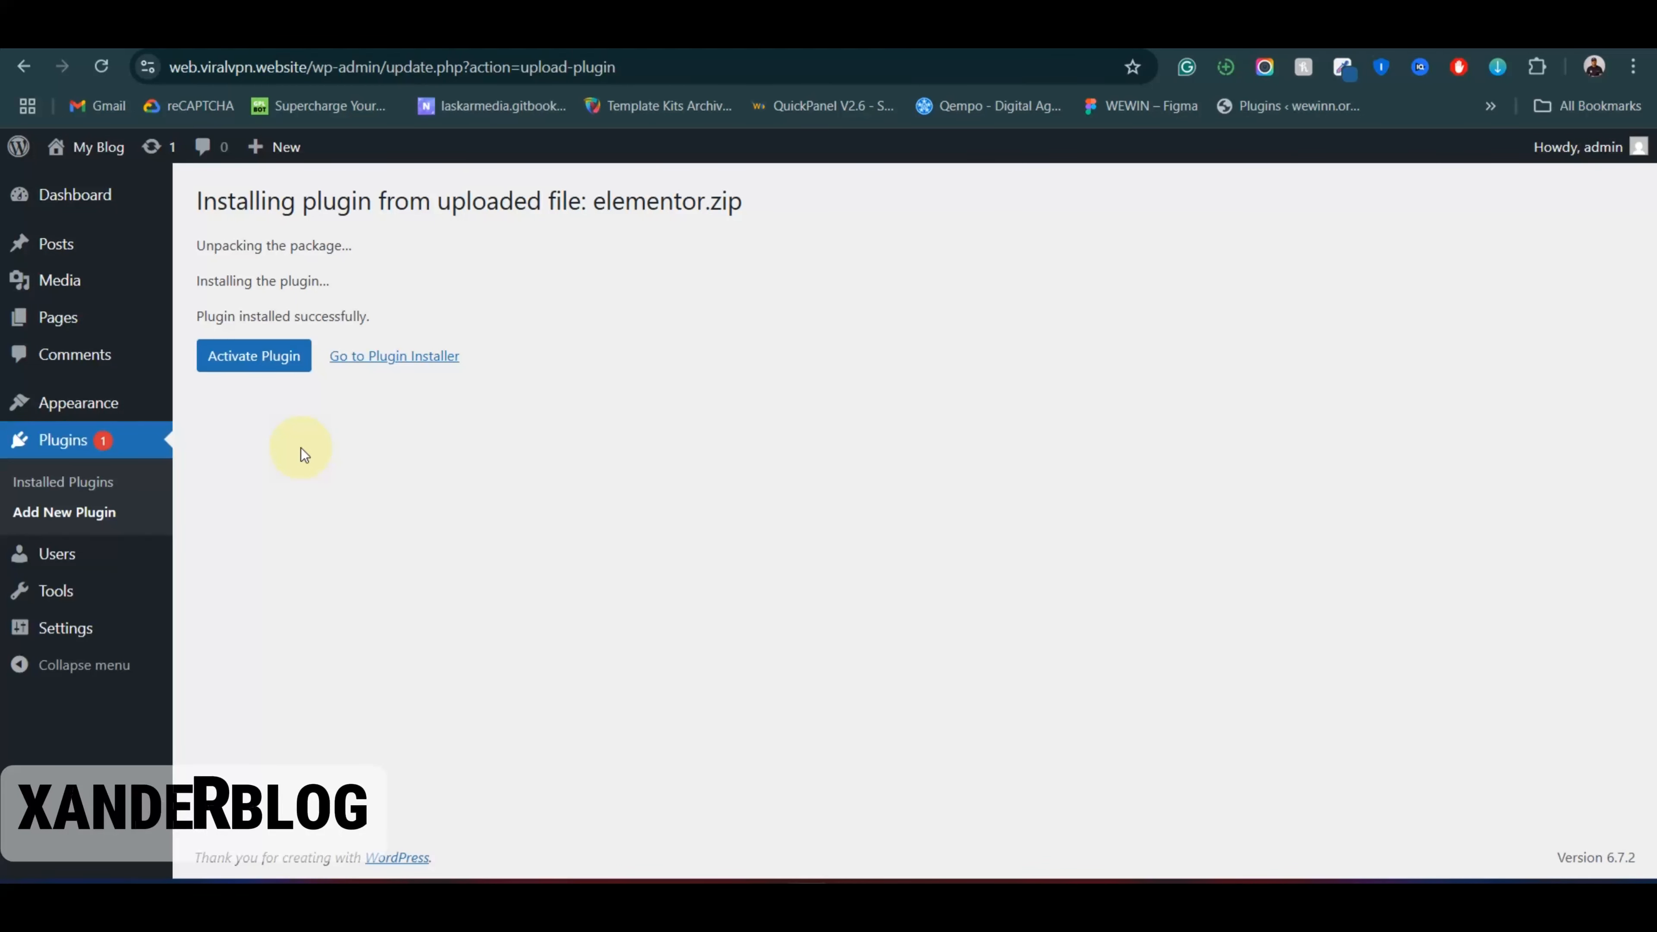
left_click(236, 364)
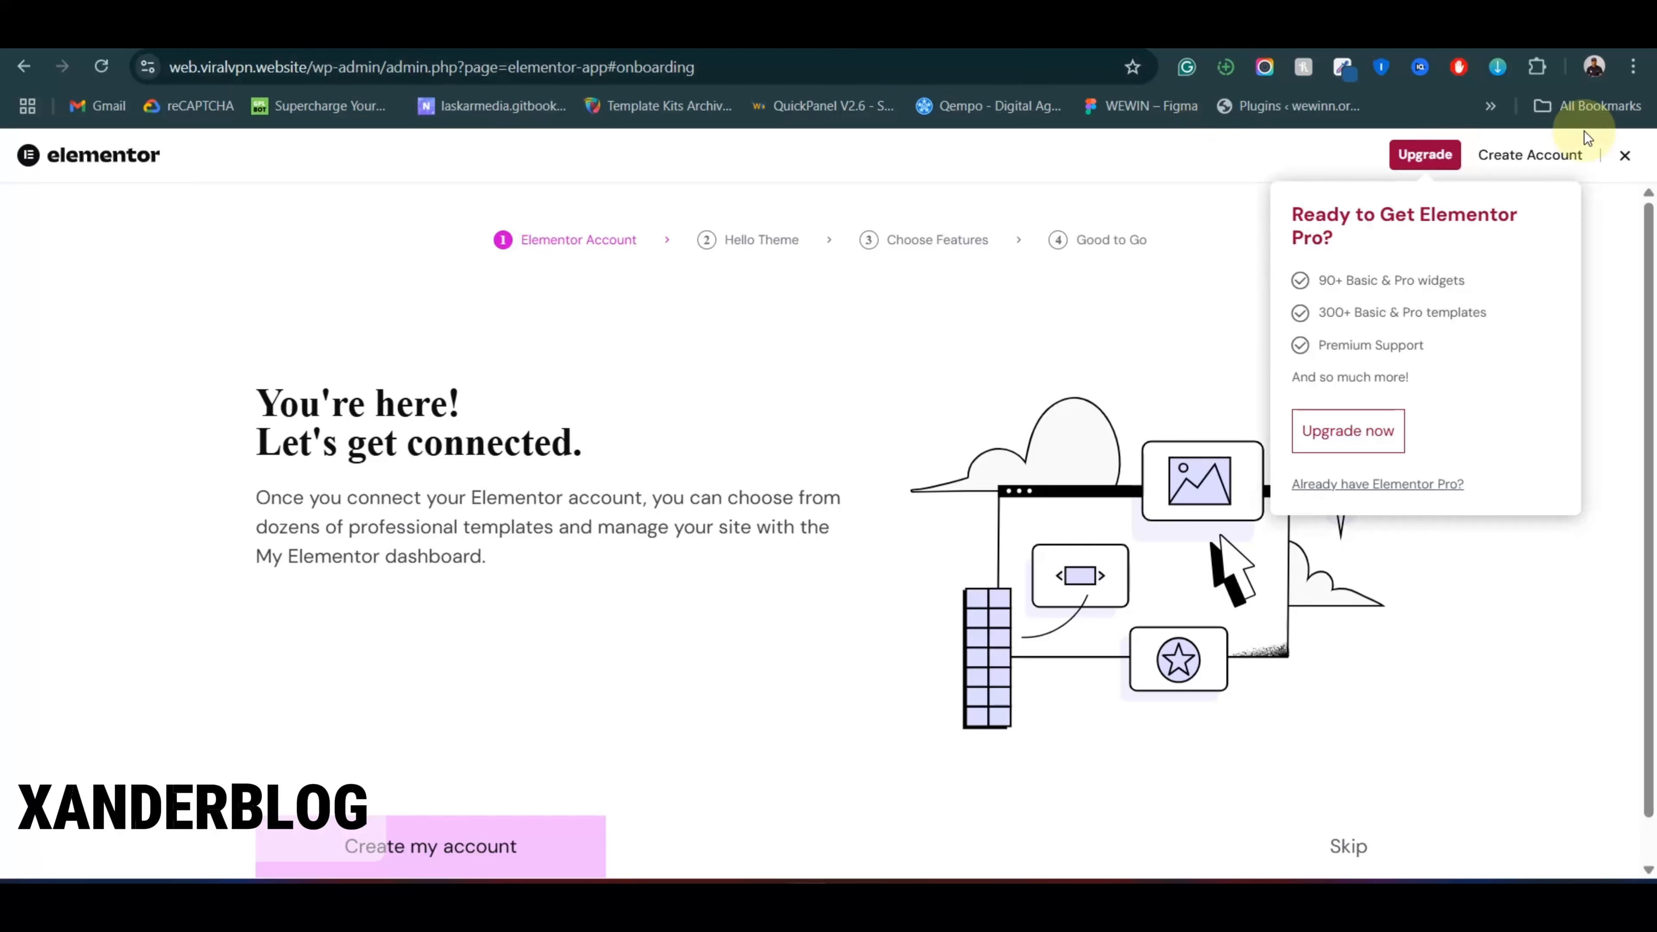
left_click(1625, 157)
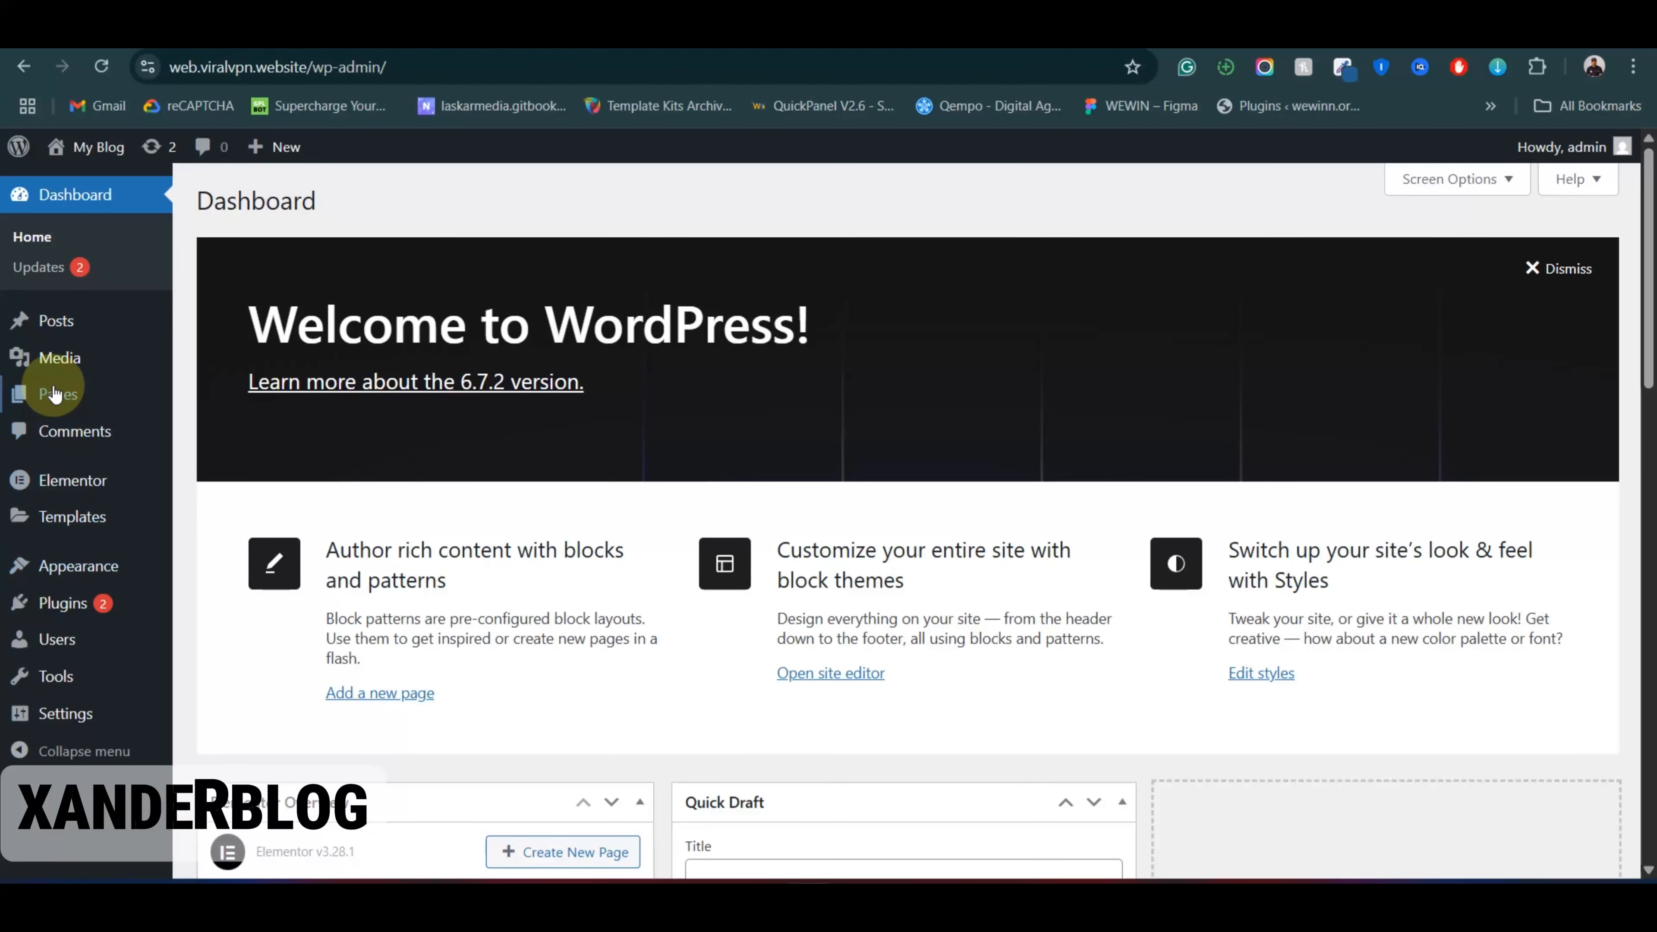
Step: Upload the elementor-pro ZIP archive from the elementor-pro-package (7) folder as a new plugin, then install and activate it
mouse_move(69, 602)
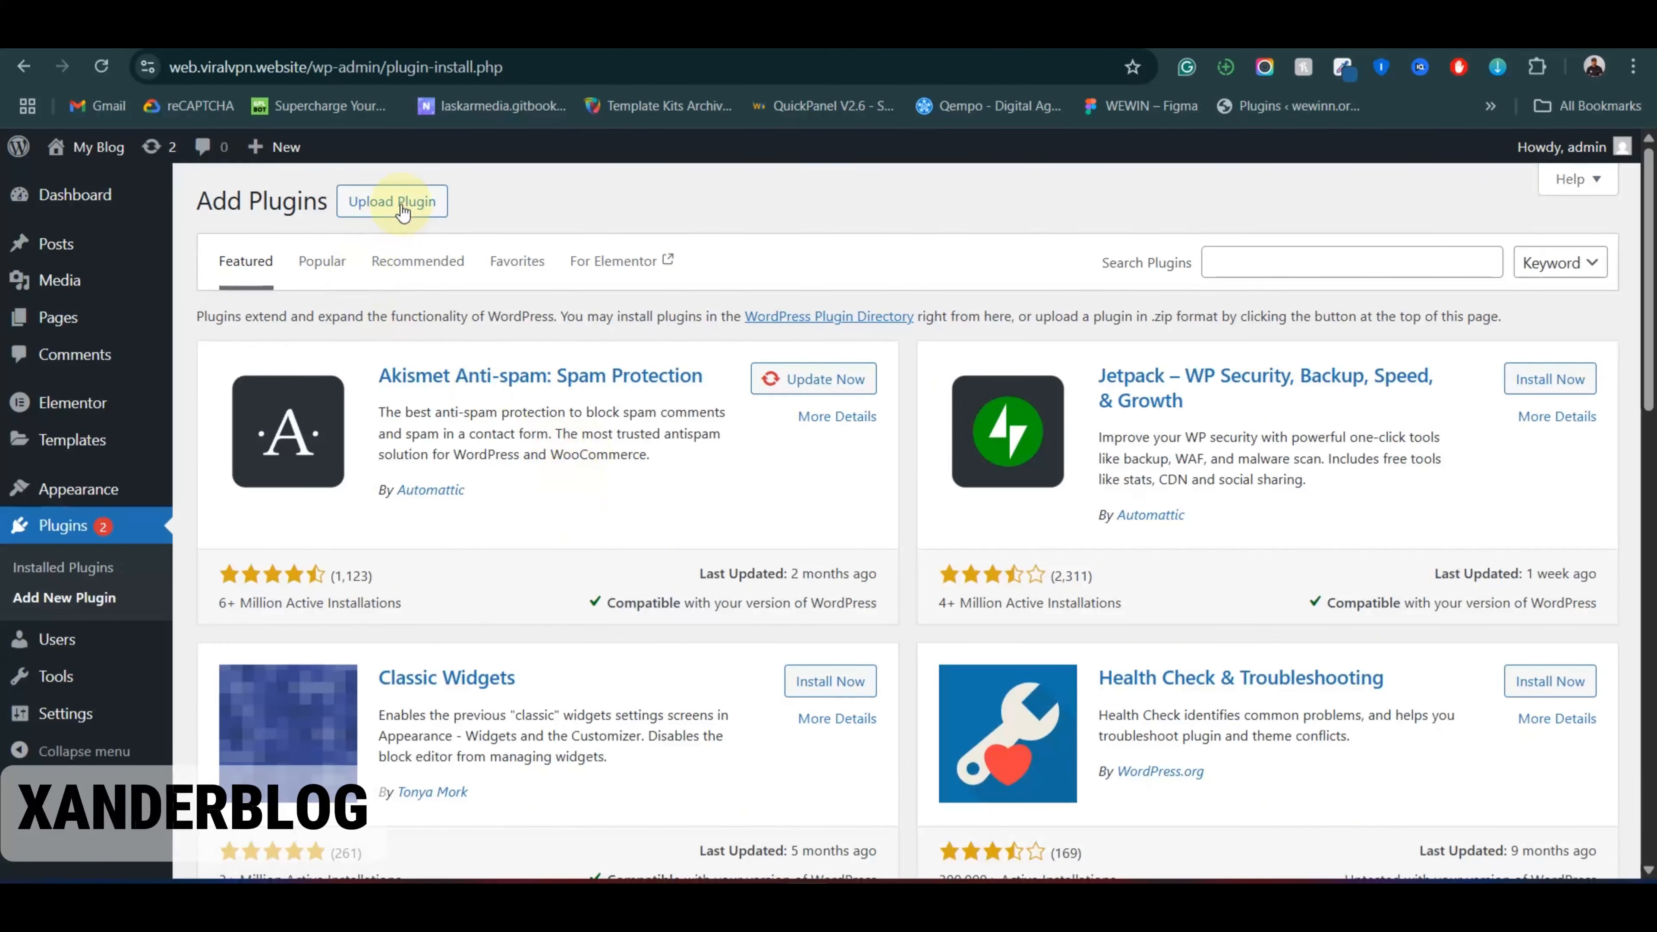
left_click(405, 201)
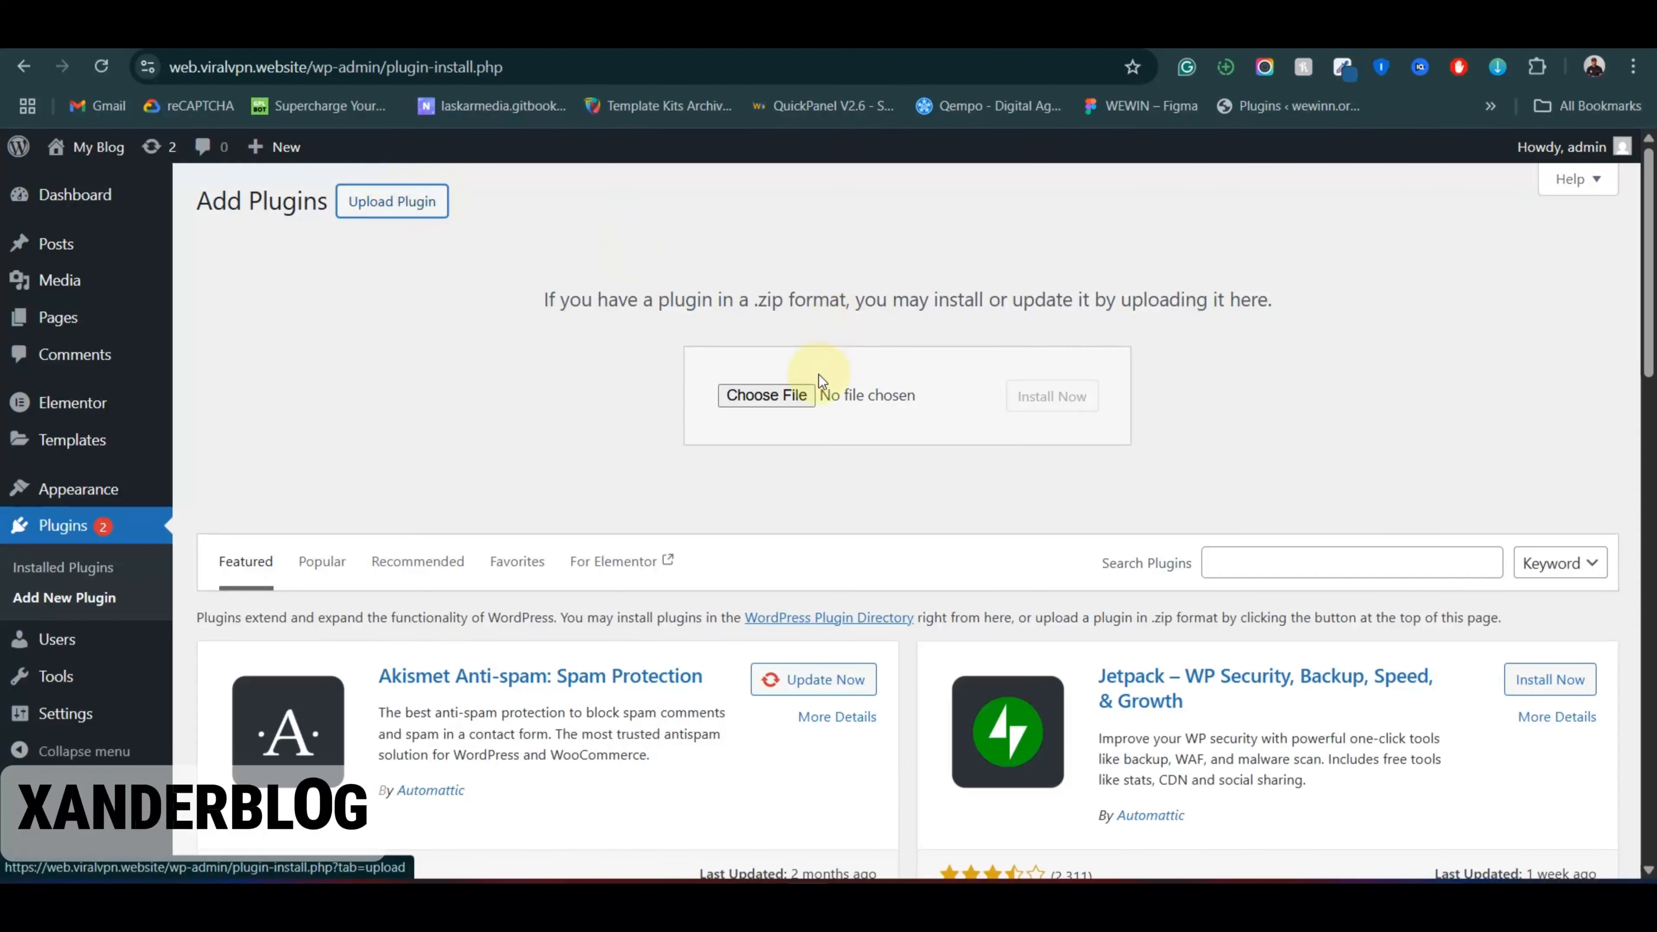
left_click(793, 403)
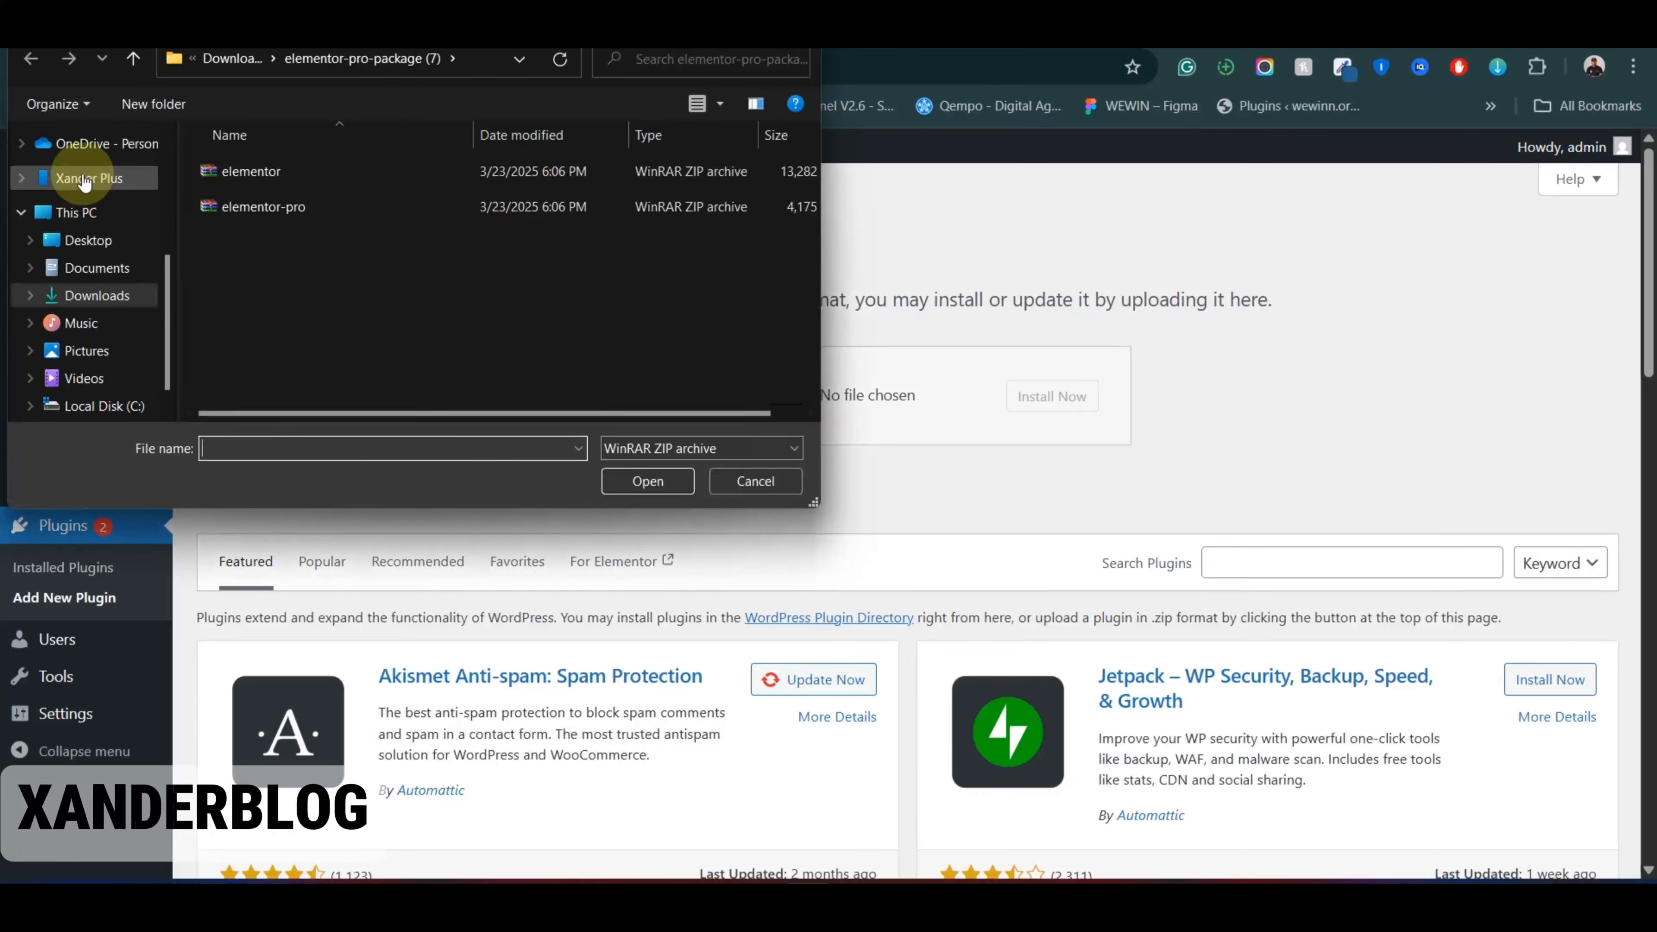
left_click(292, 208)
left_click(635, 478)
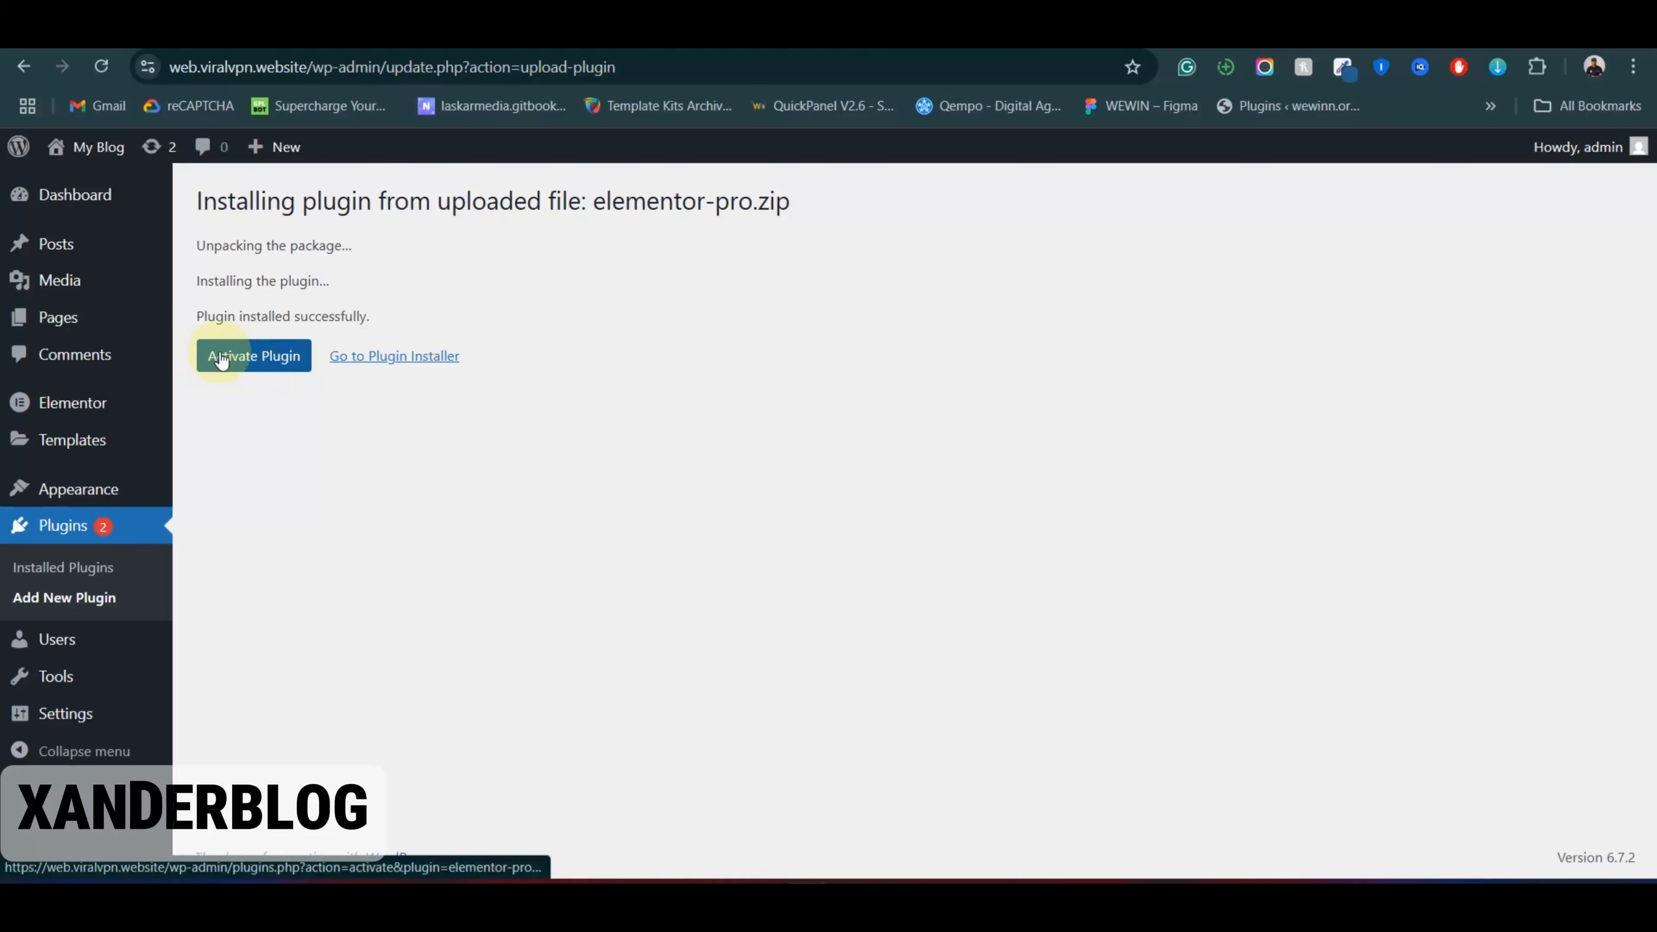
left_click(239, 361)
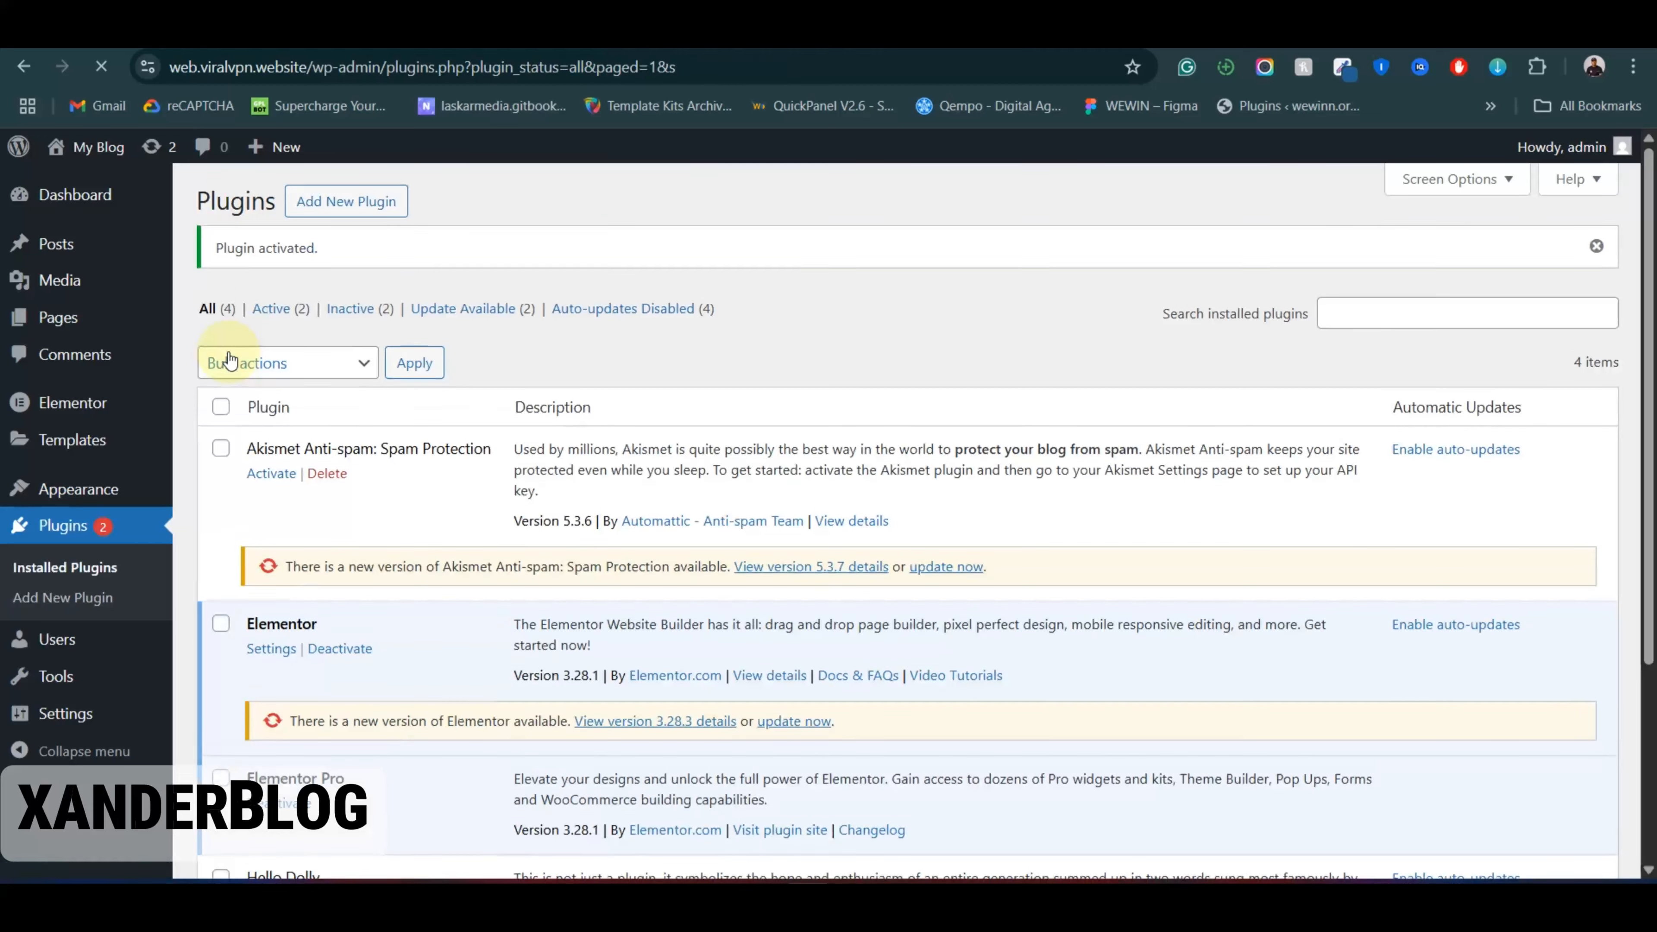
Step: Open the upload form for another new plugin and browse for its archive in the Downloads folder
left_click(356, 203)
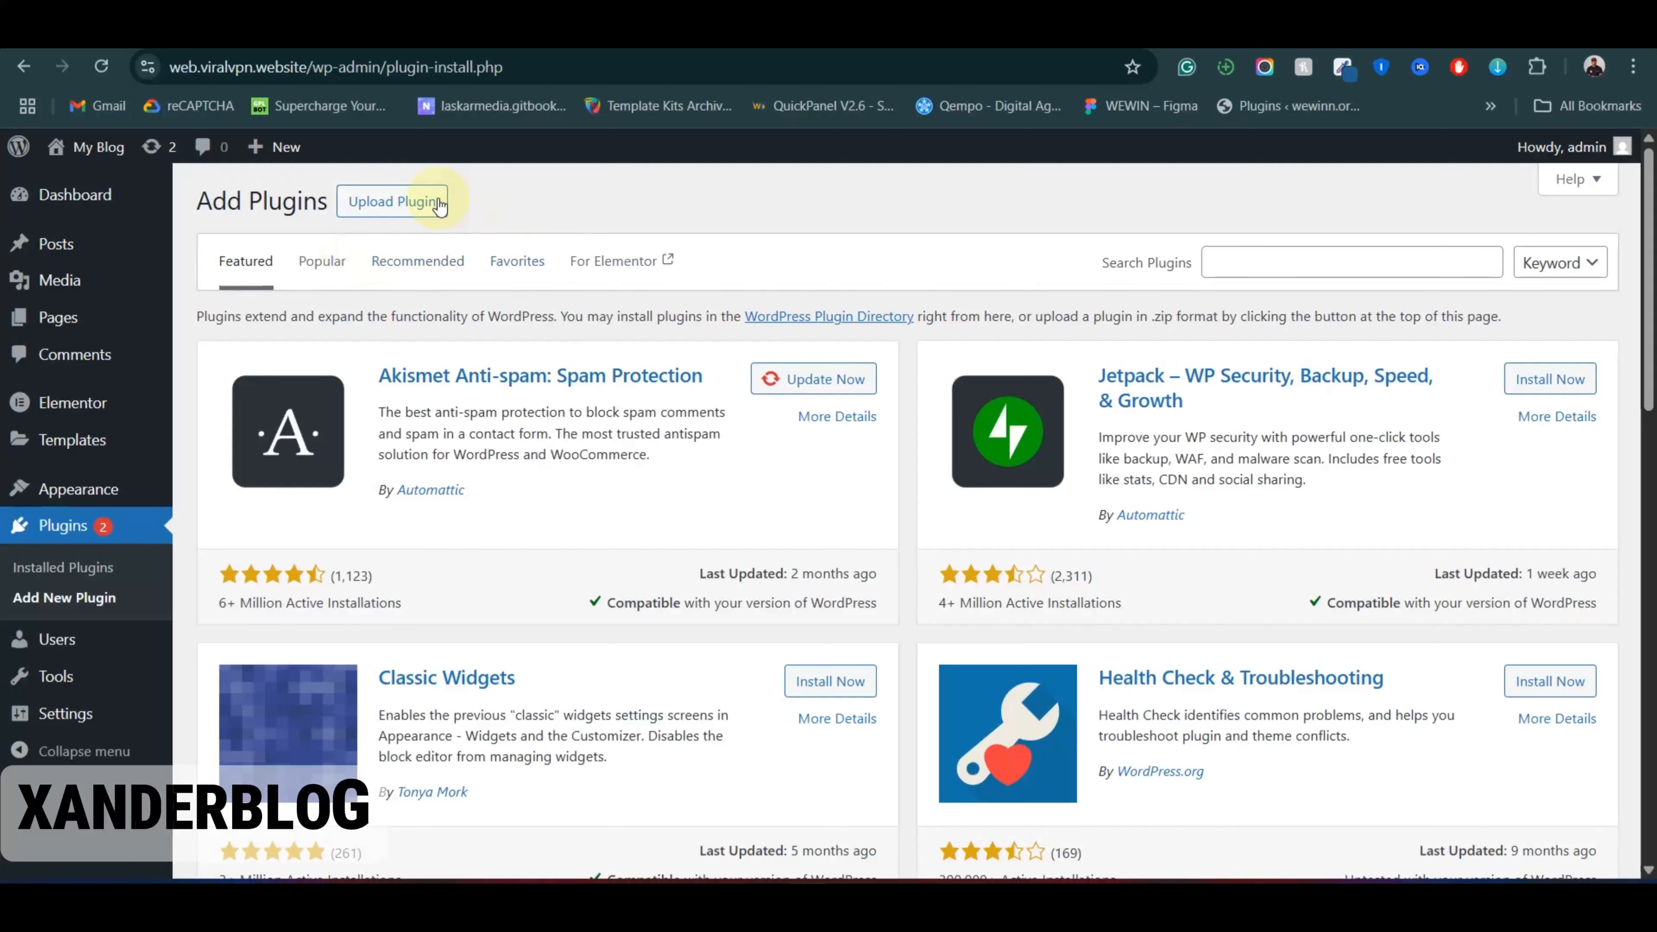
left_click(405, 202)
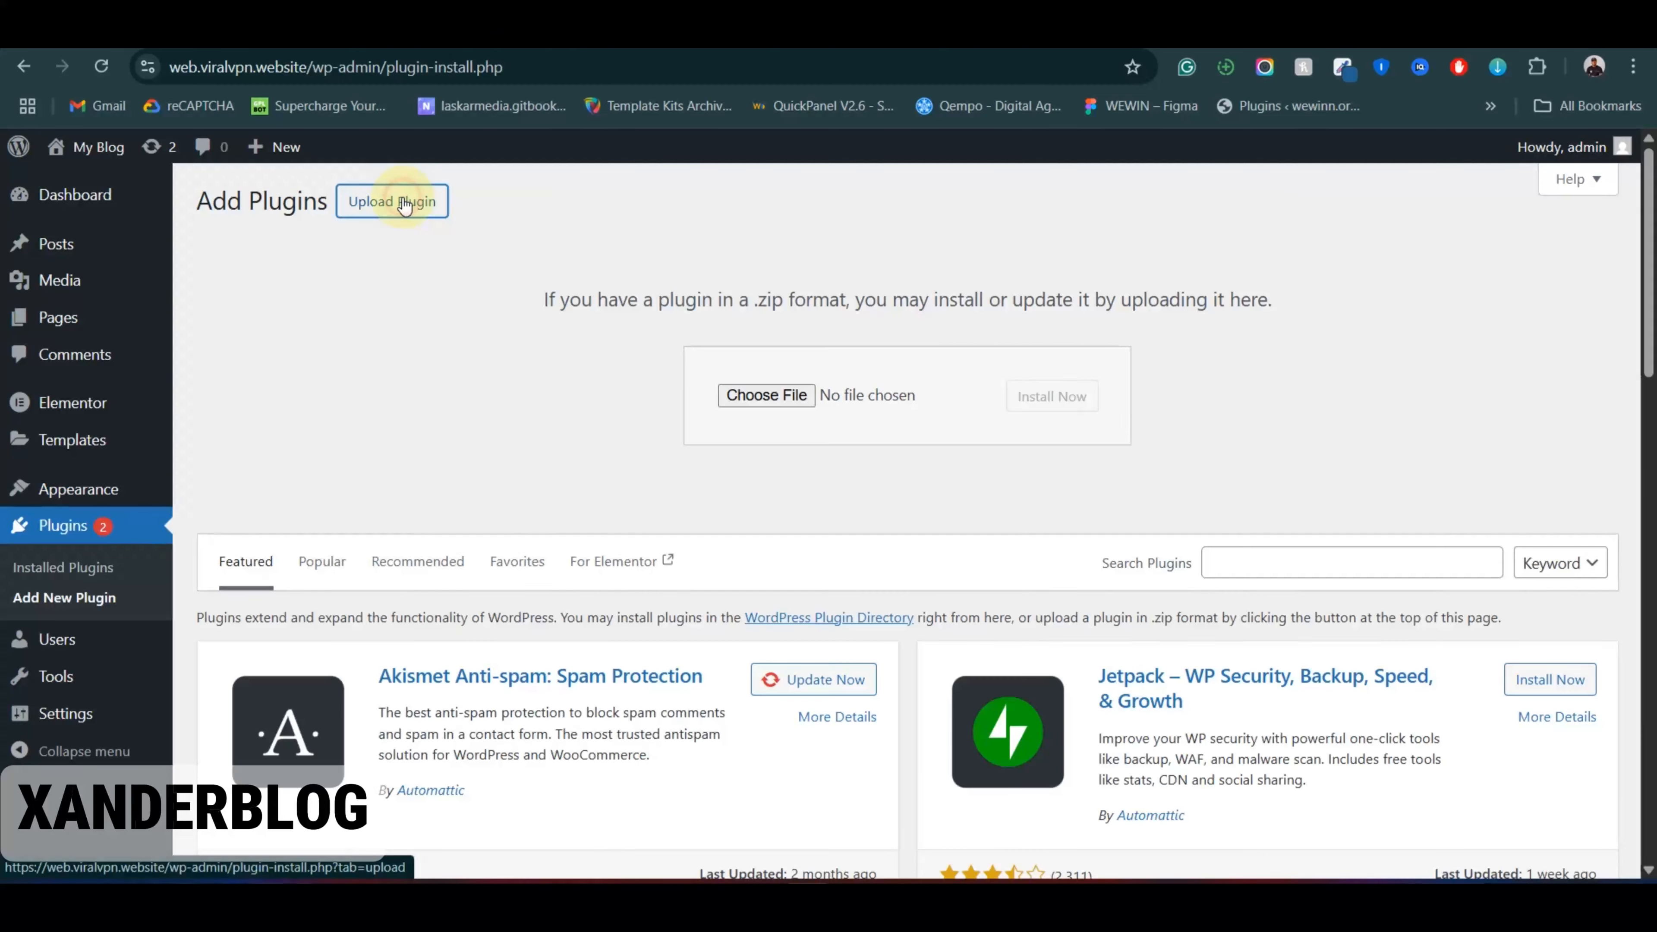
left_click(779, 395)
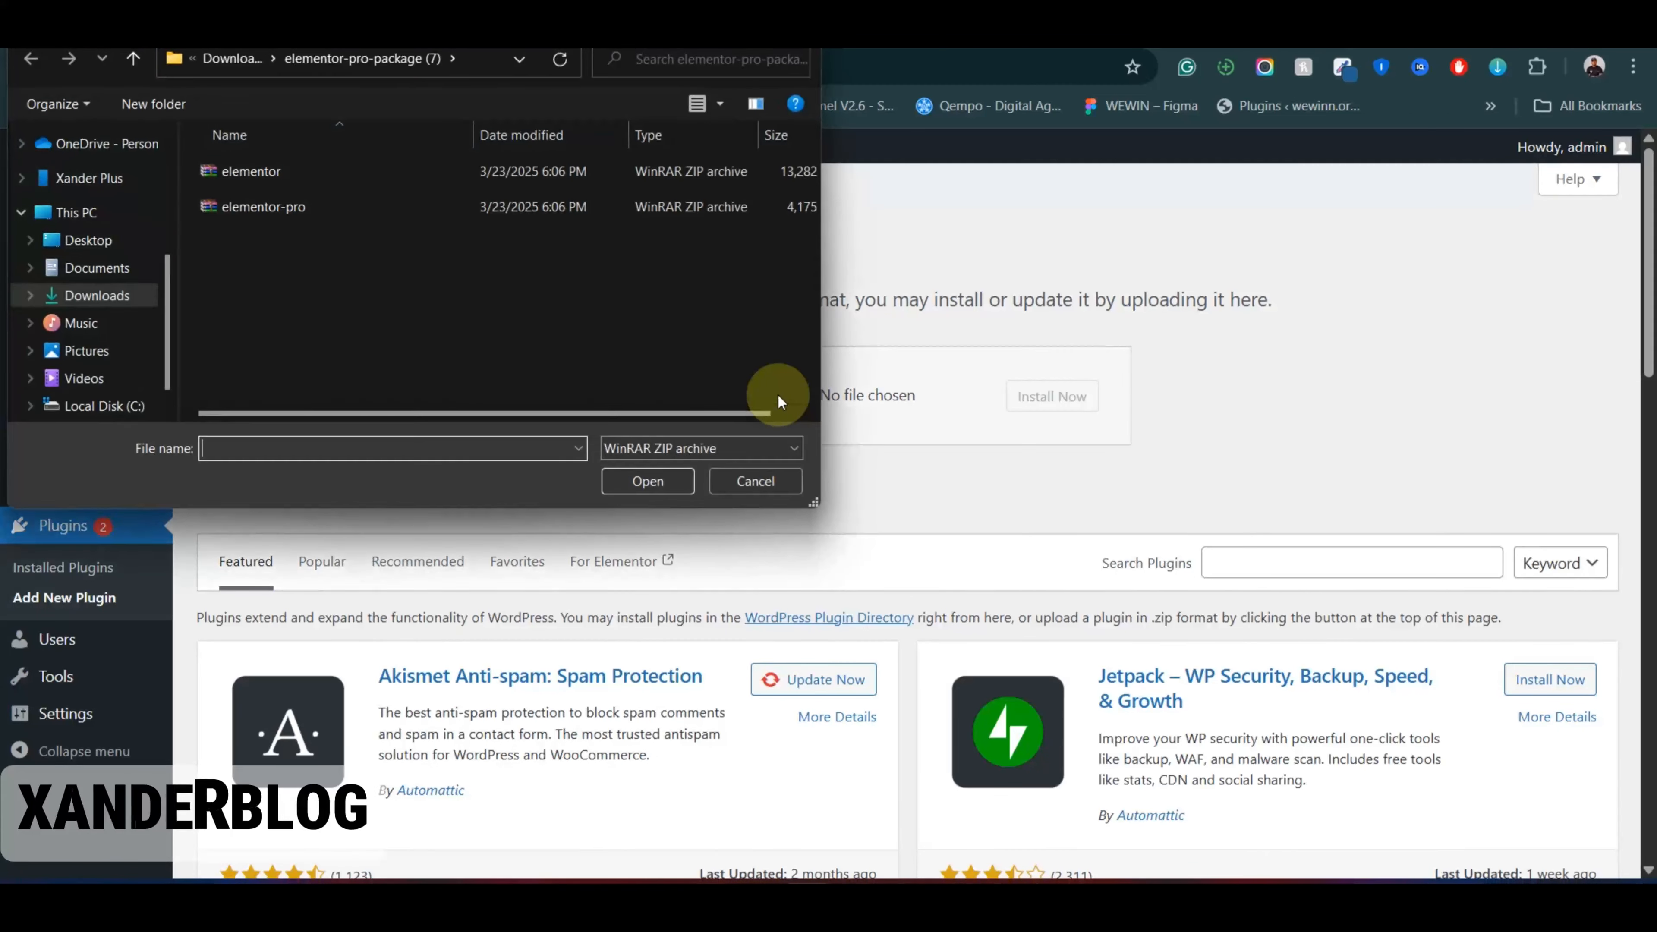
left_click(135, 57)
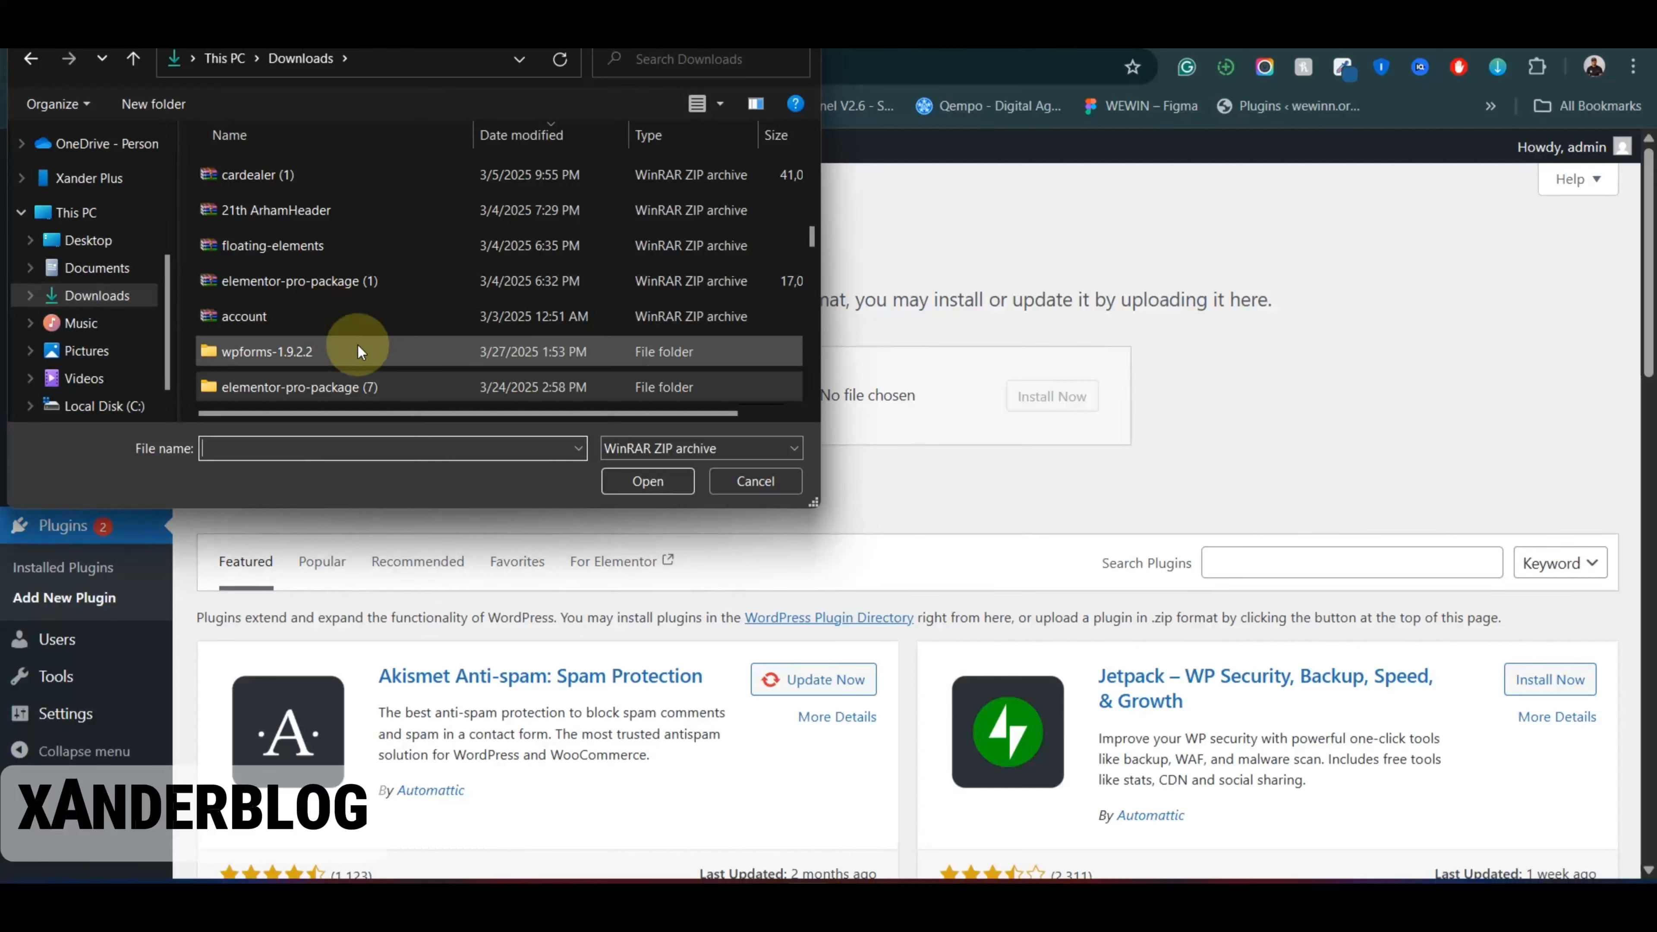
scroll(366, 355, "up", 5)
scroll(372, 358, "up", 2)
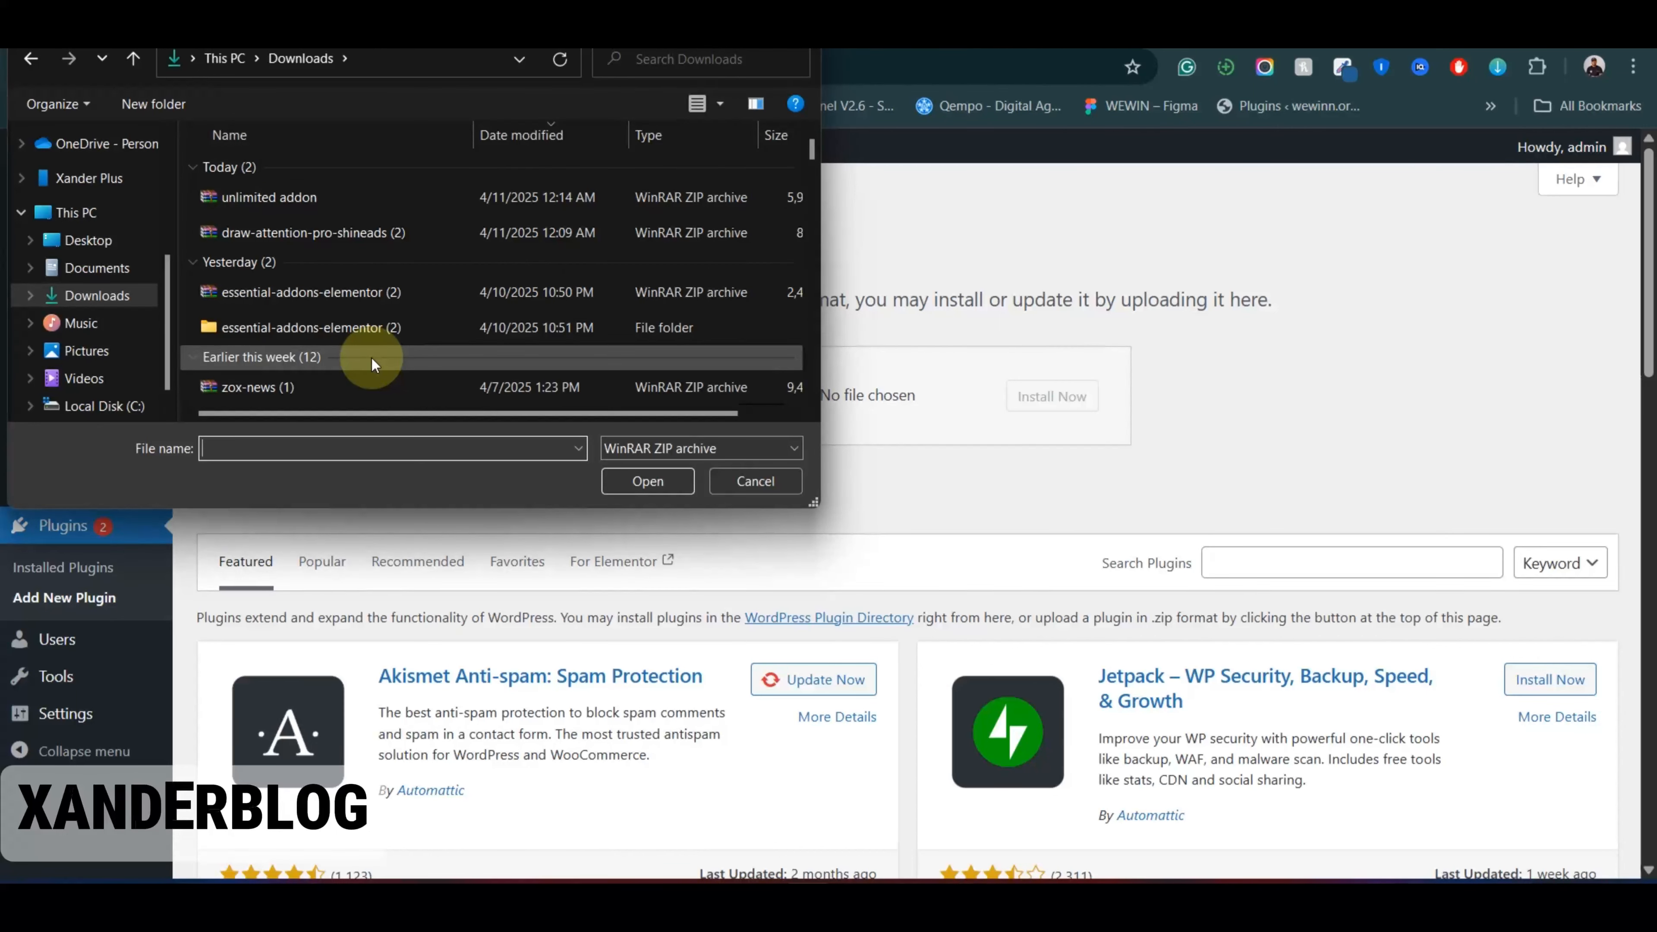
double_click(395, 327)
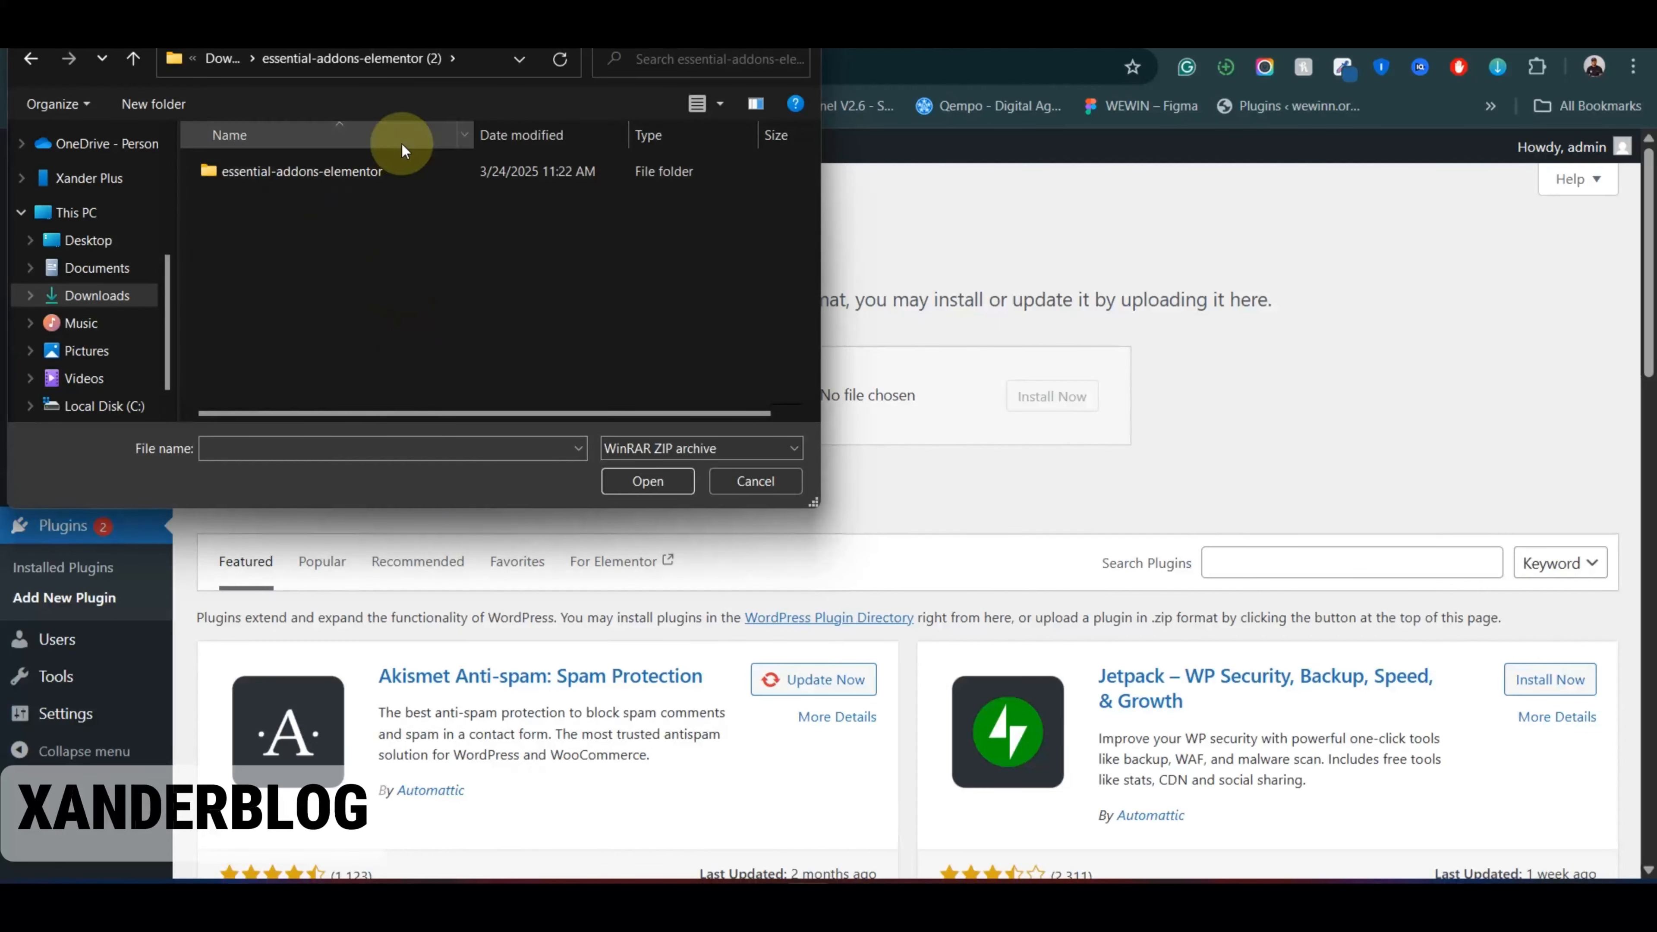
double_click(407, 174)
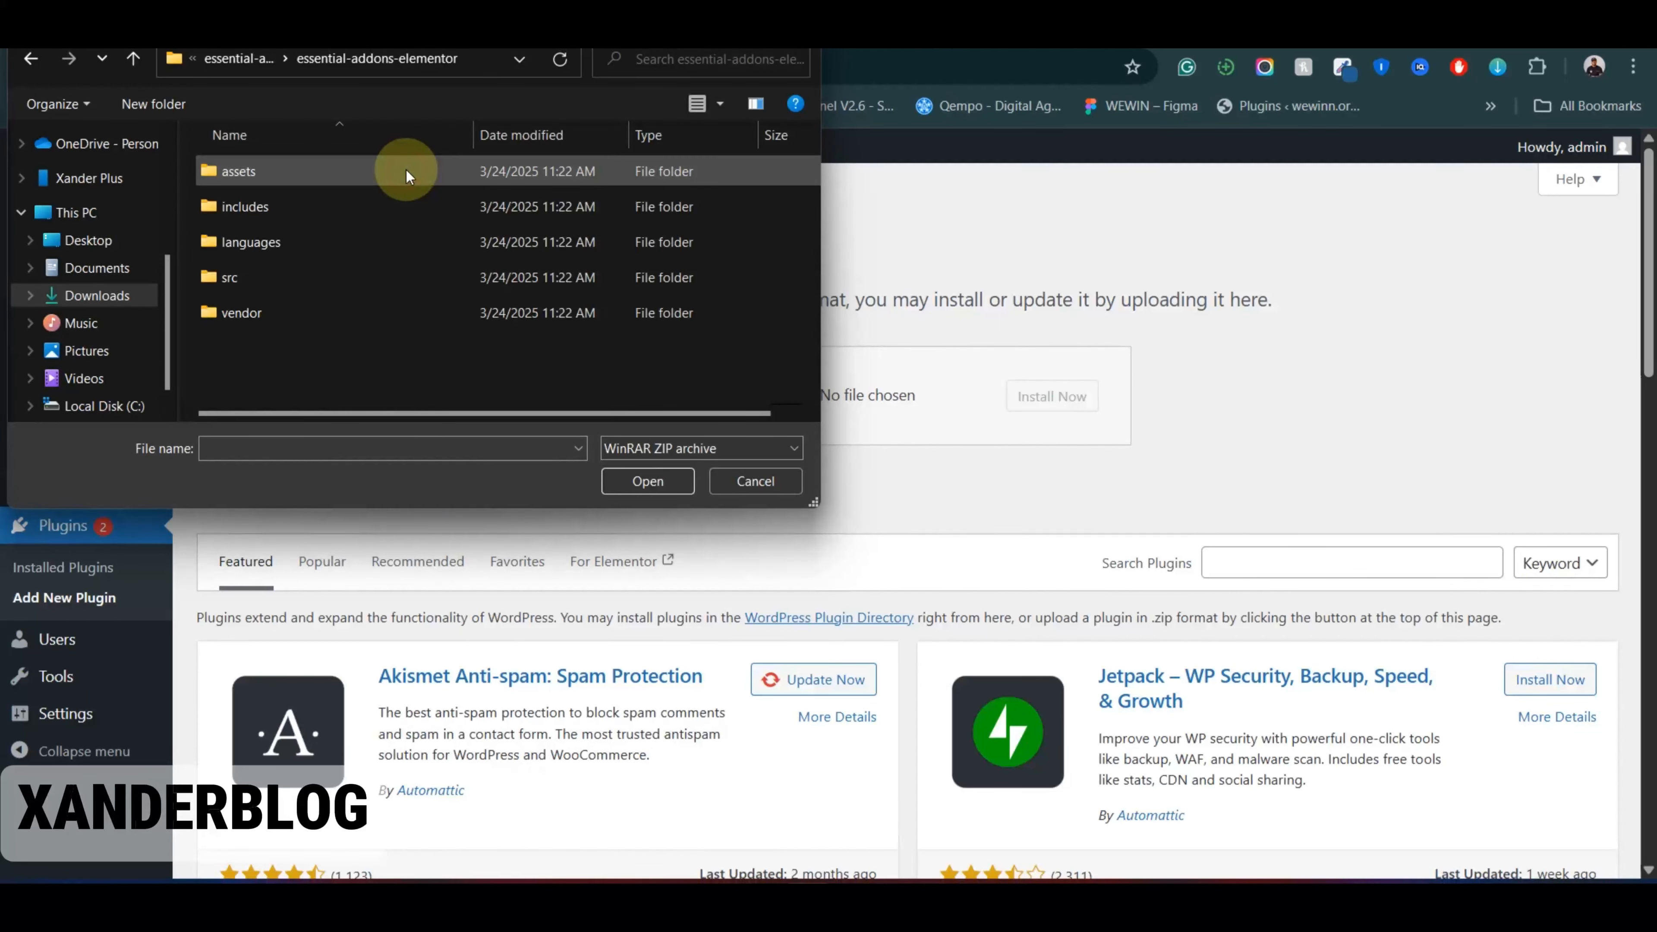
left_click(127, 59)
left_click(125, 59)
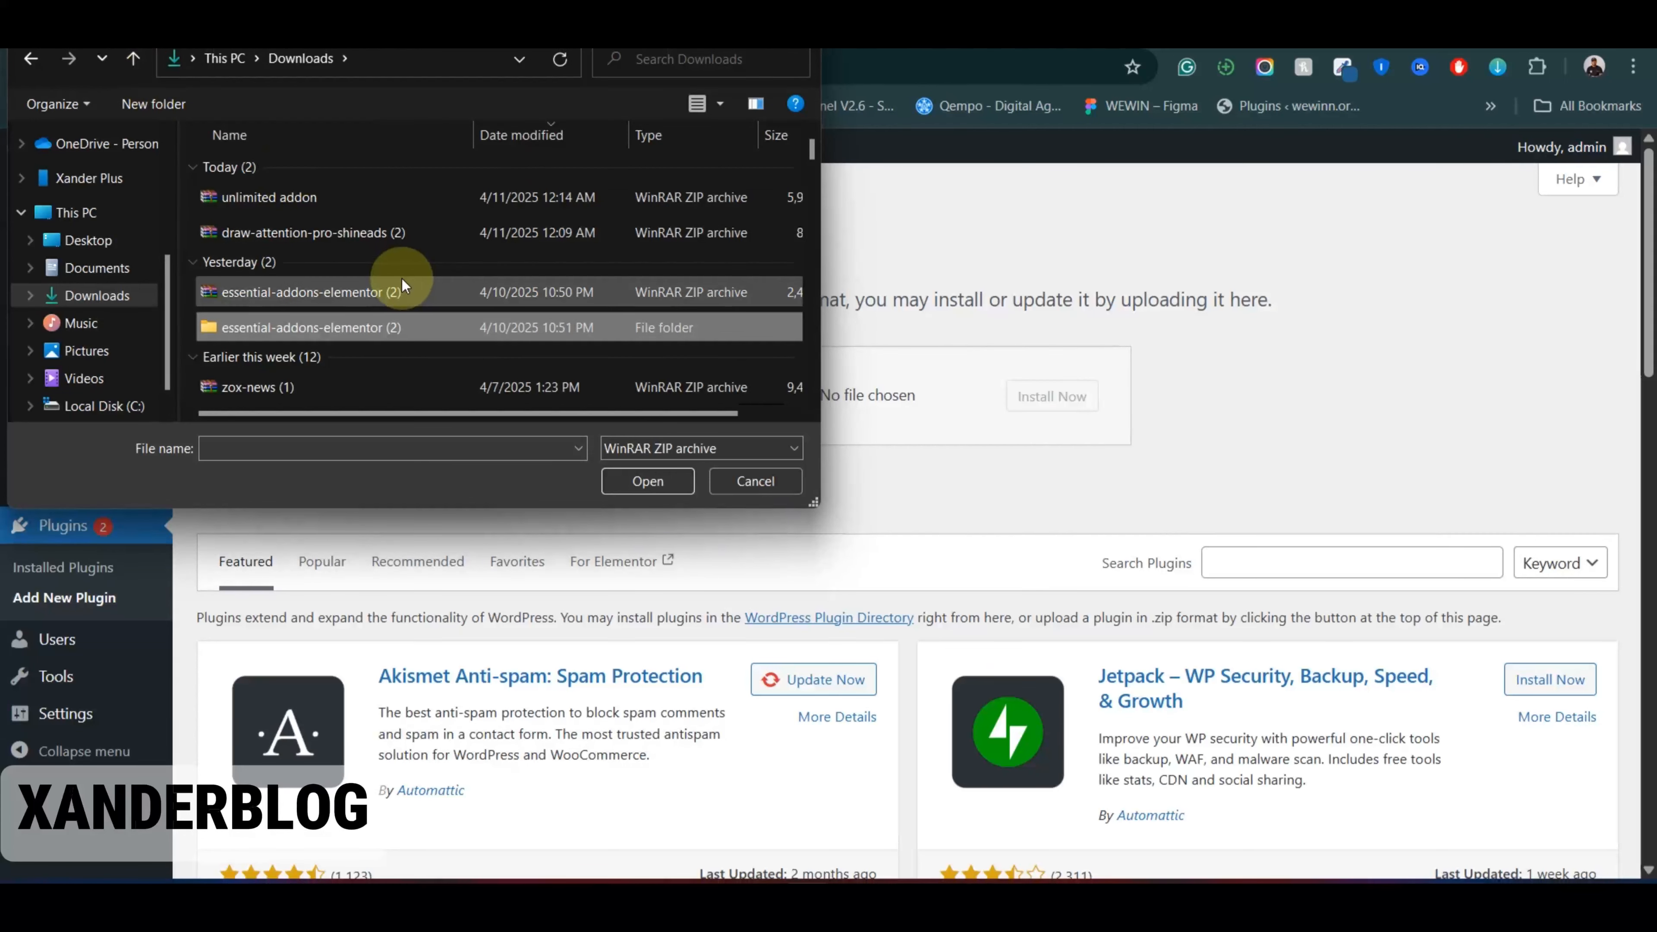
Step: Install and activate the plugin from the essential-addons-elementor (2) ZIP archive in Downloads, and check the installed plugins list
left_click(406, 291)
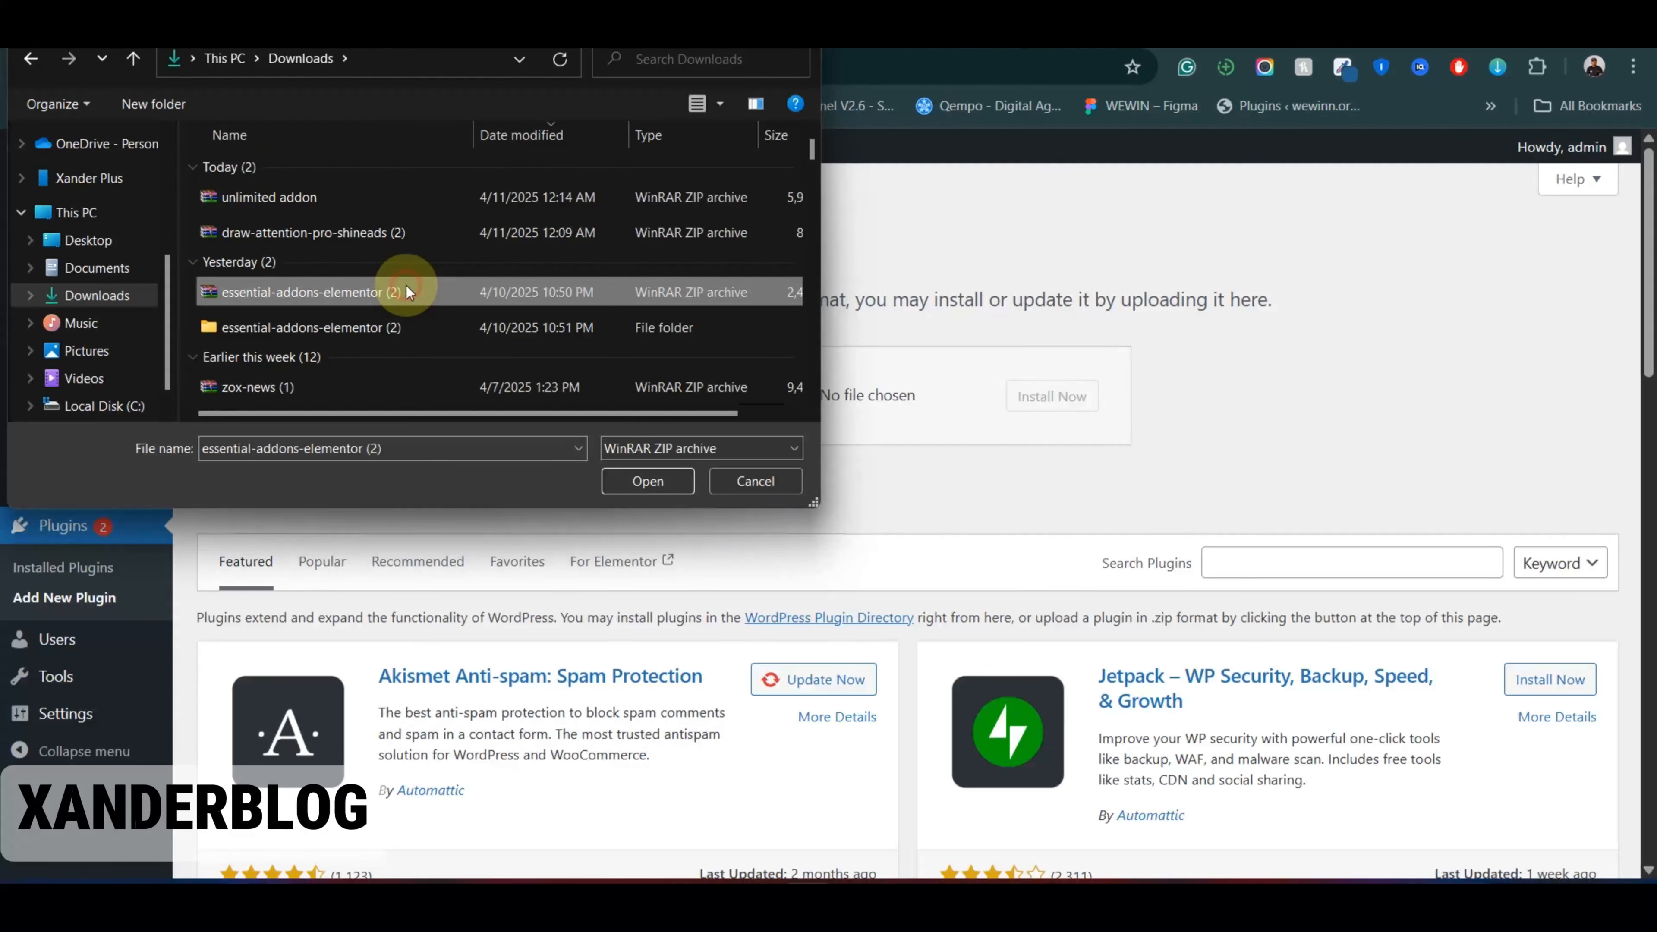
left_click(640, 484)
left_click(1012, 394)
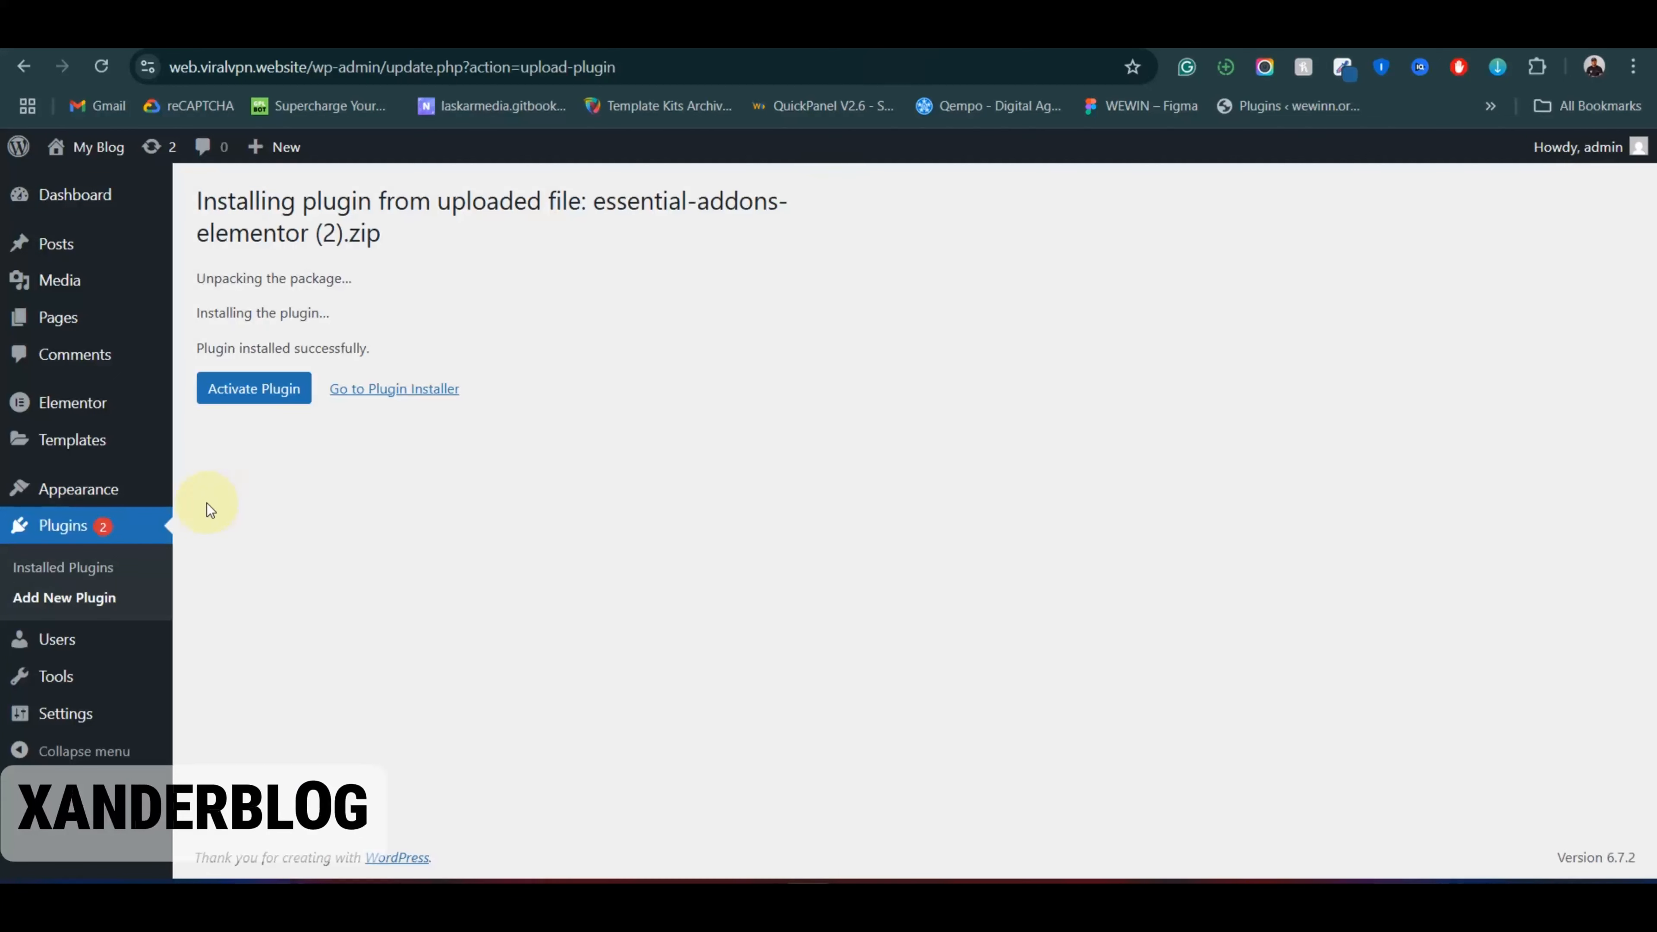
left_click(269, 392)
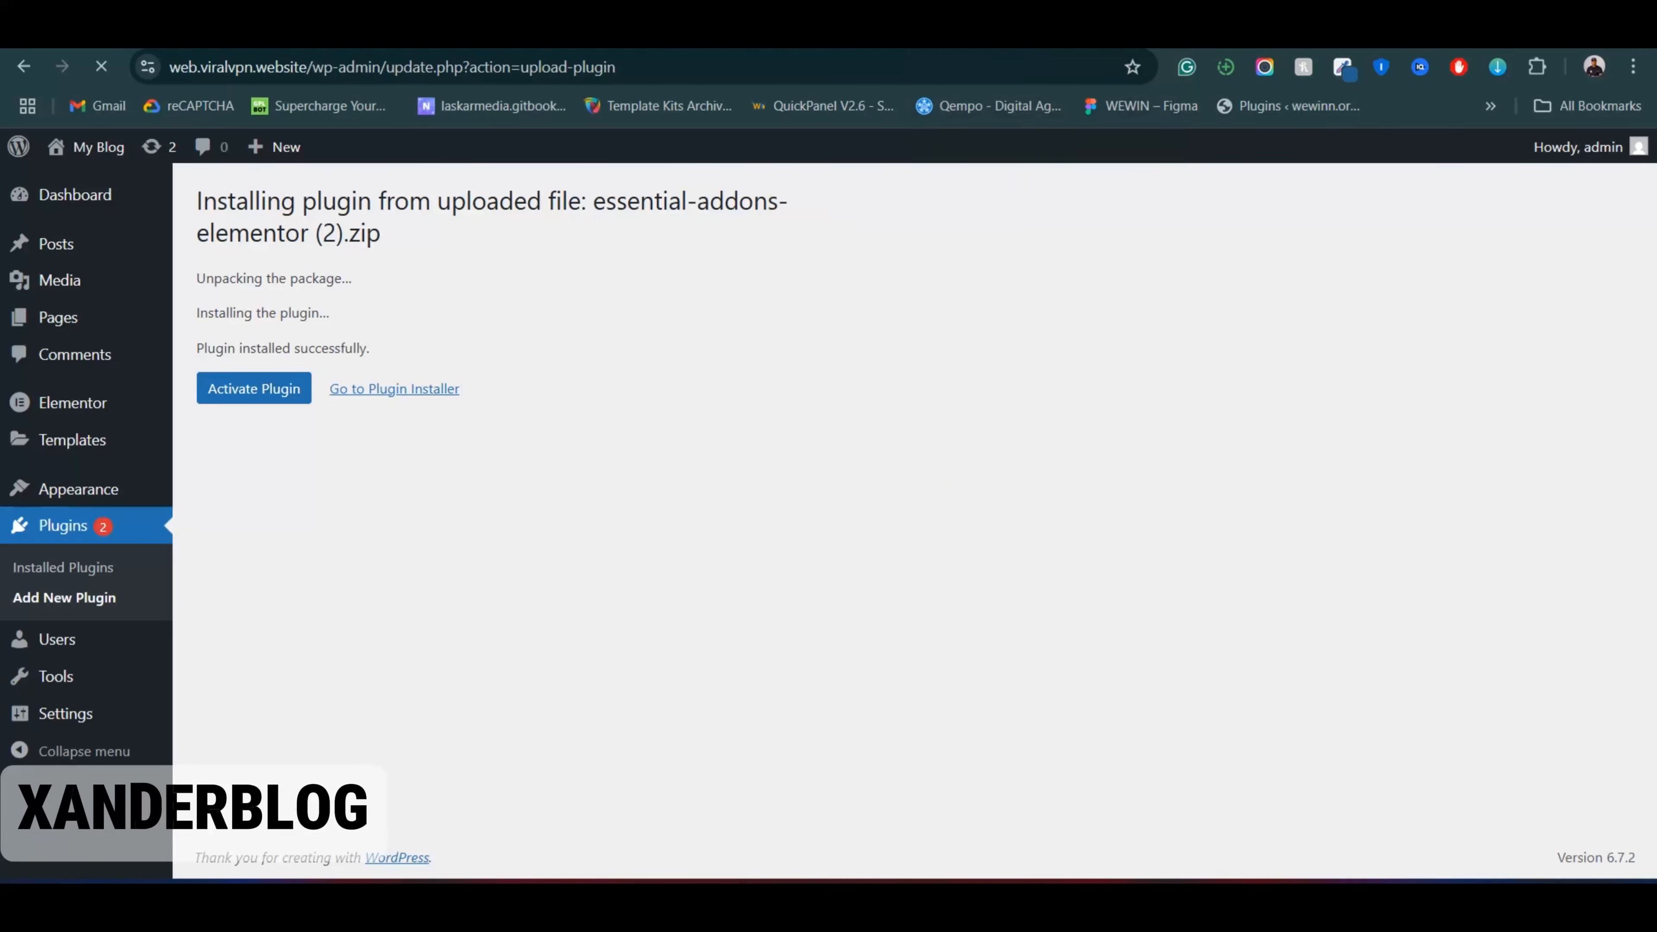
scroll(452, 452, "down", 6)
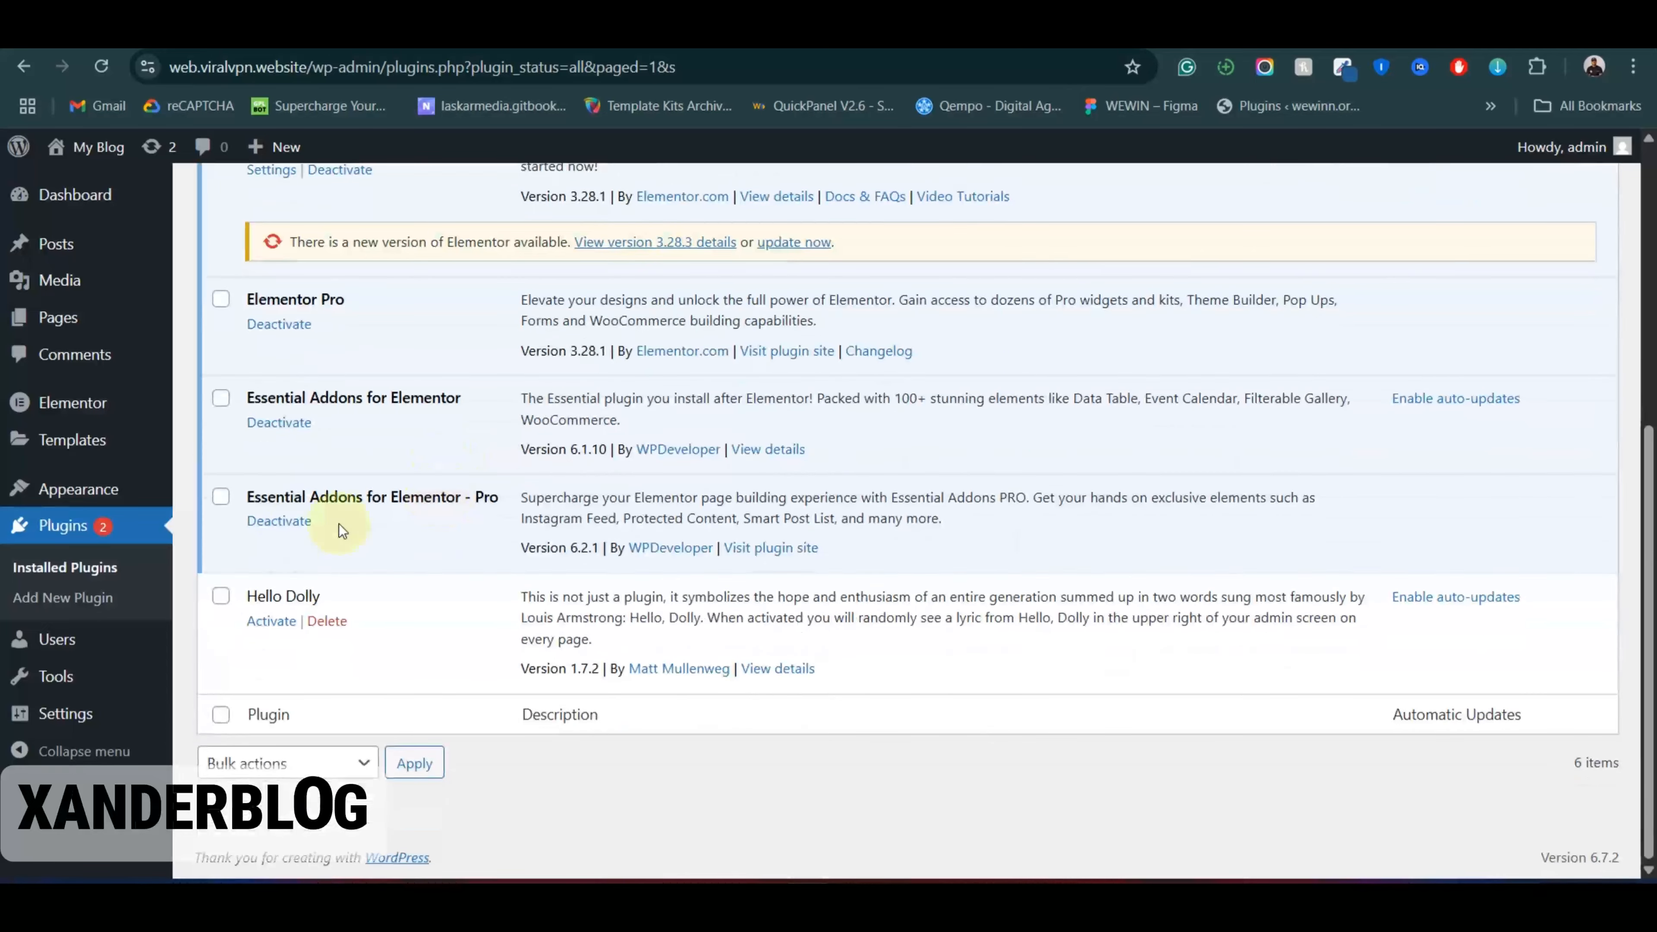
scroll(349, 539, "up", 4)
scroll(417, 495, "down", 3)
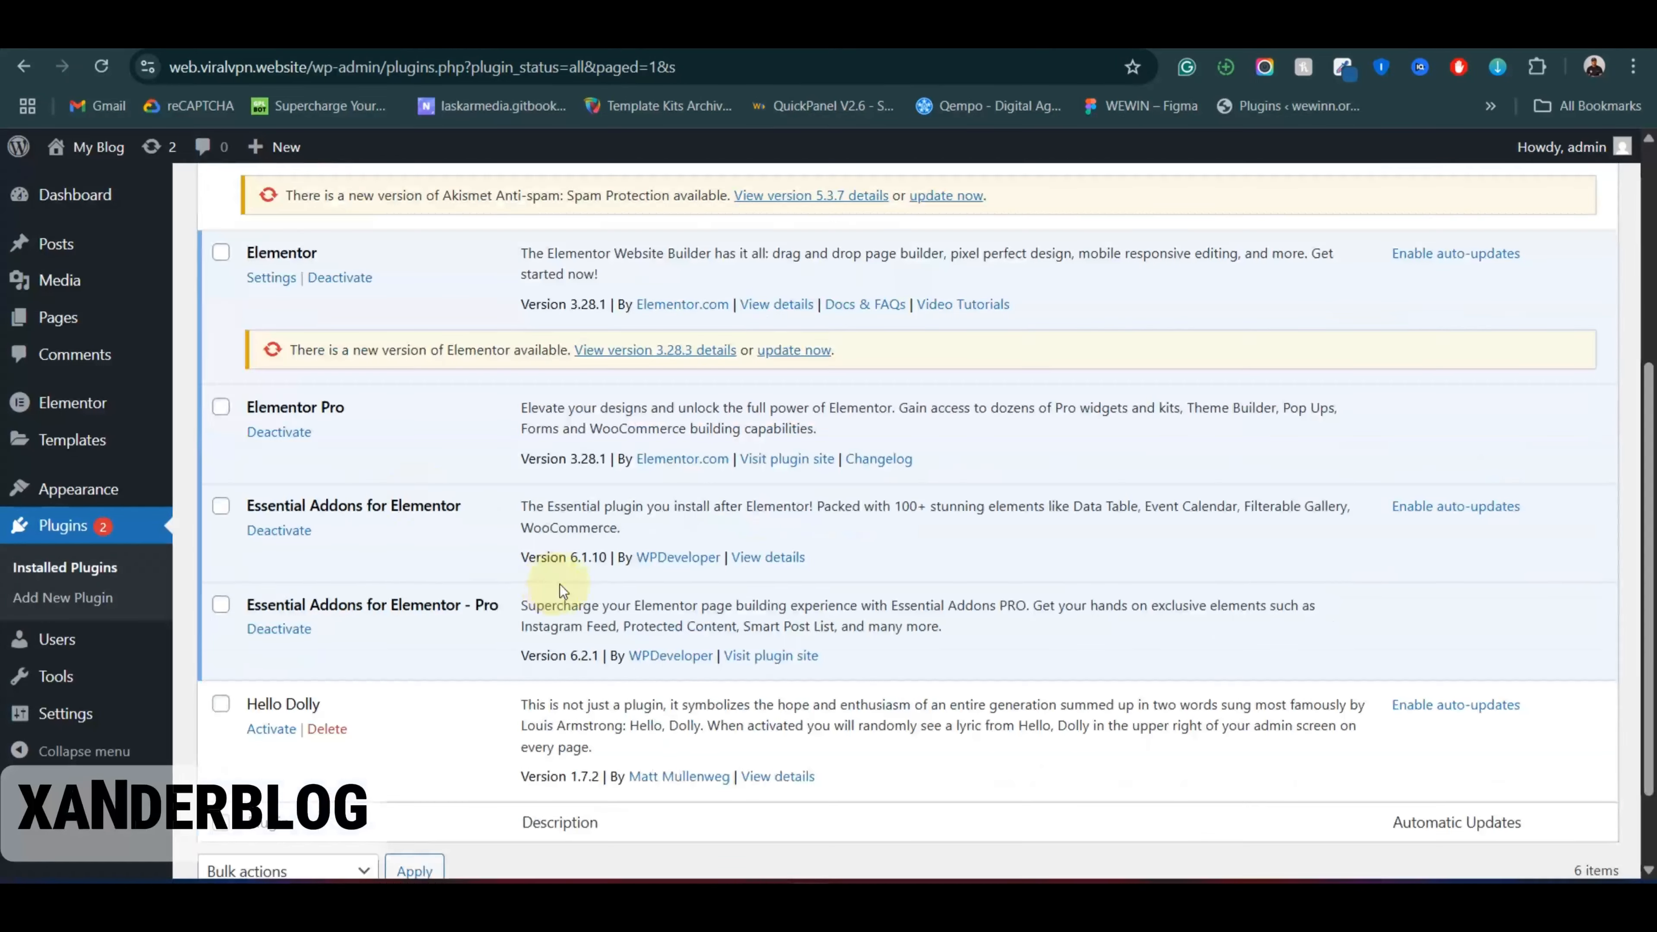
scroll(618, 611, "up", 6)
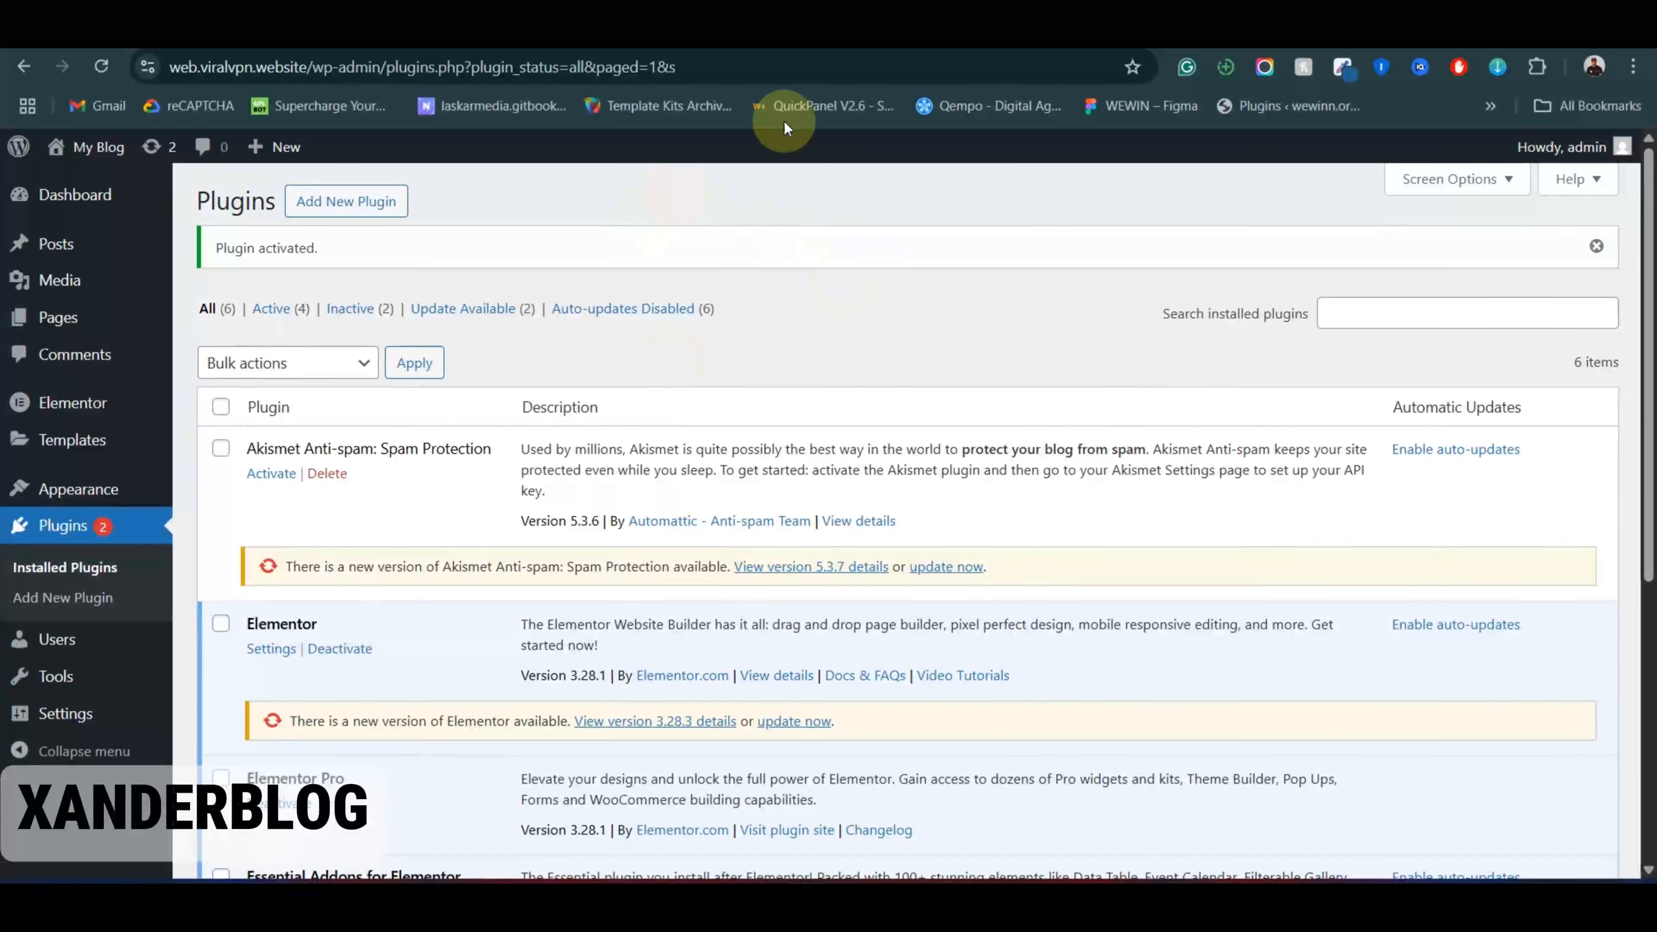
Step: Switch to the WEWIN design in Figma and examine the code languages offered by the Figma to Code plugin in Dev Mode
left_click(1182, 37)
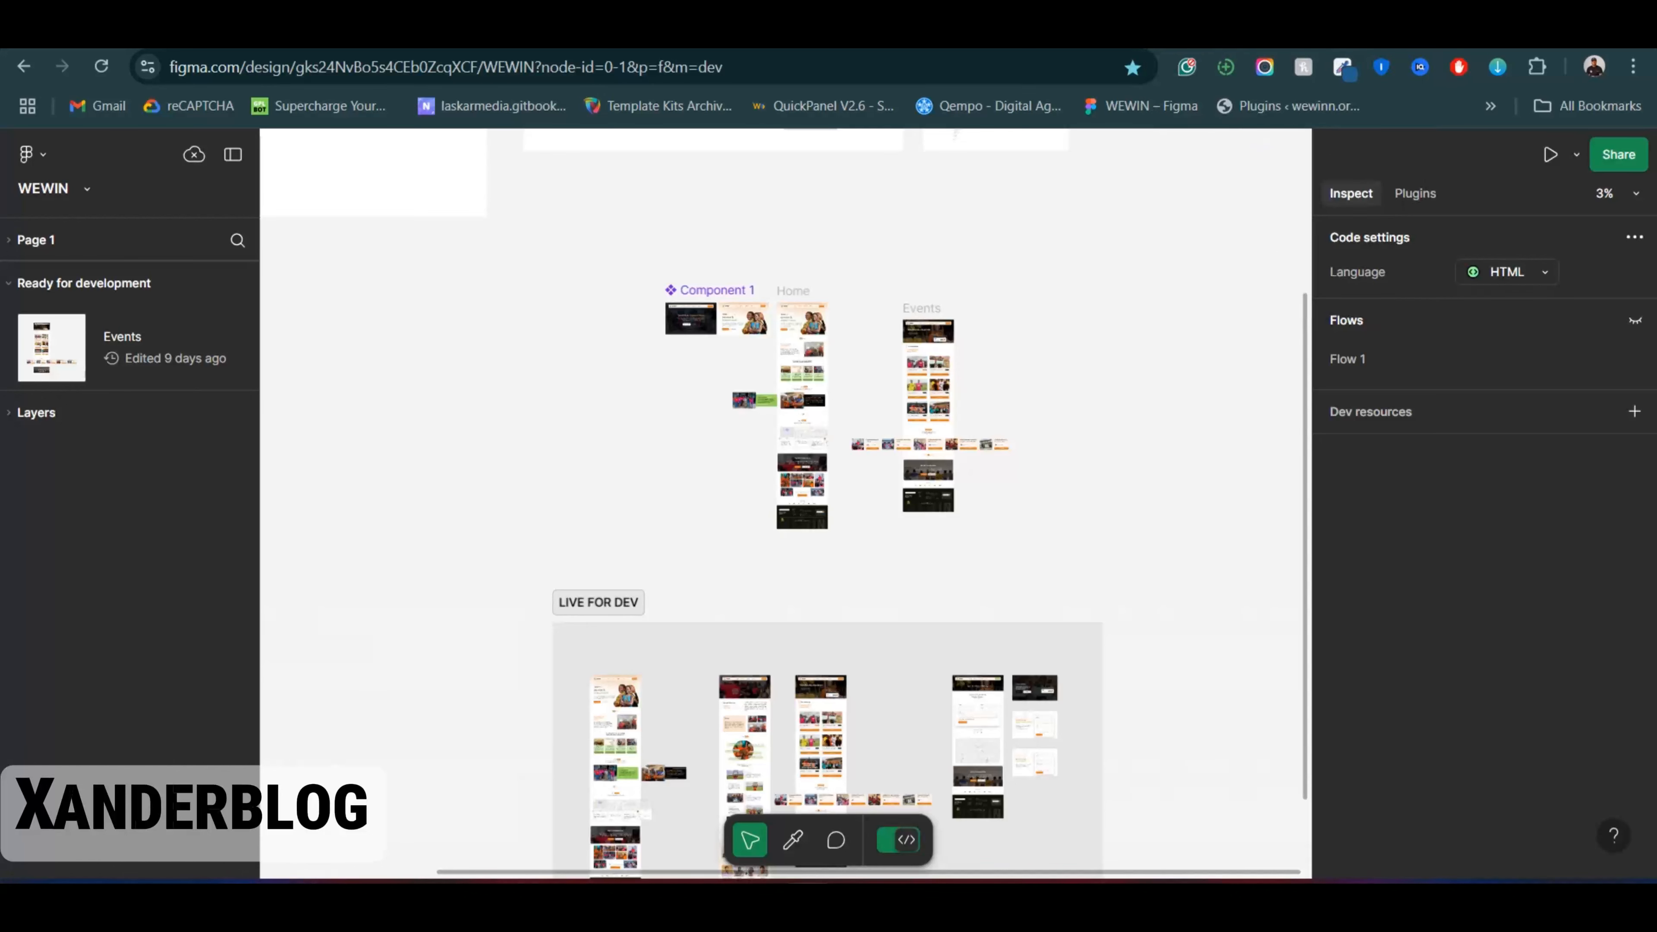
scroll(1168, 445, "up", 1)
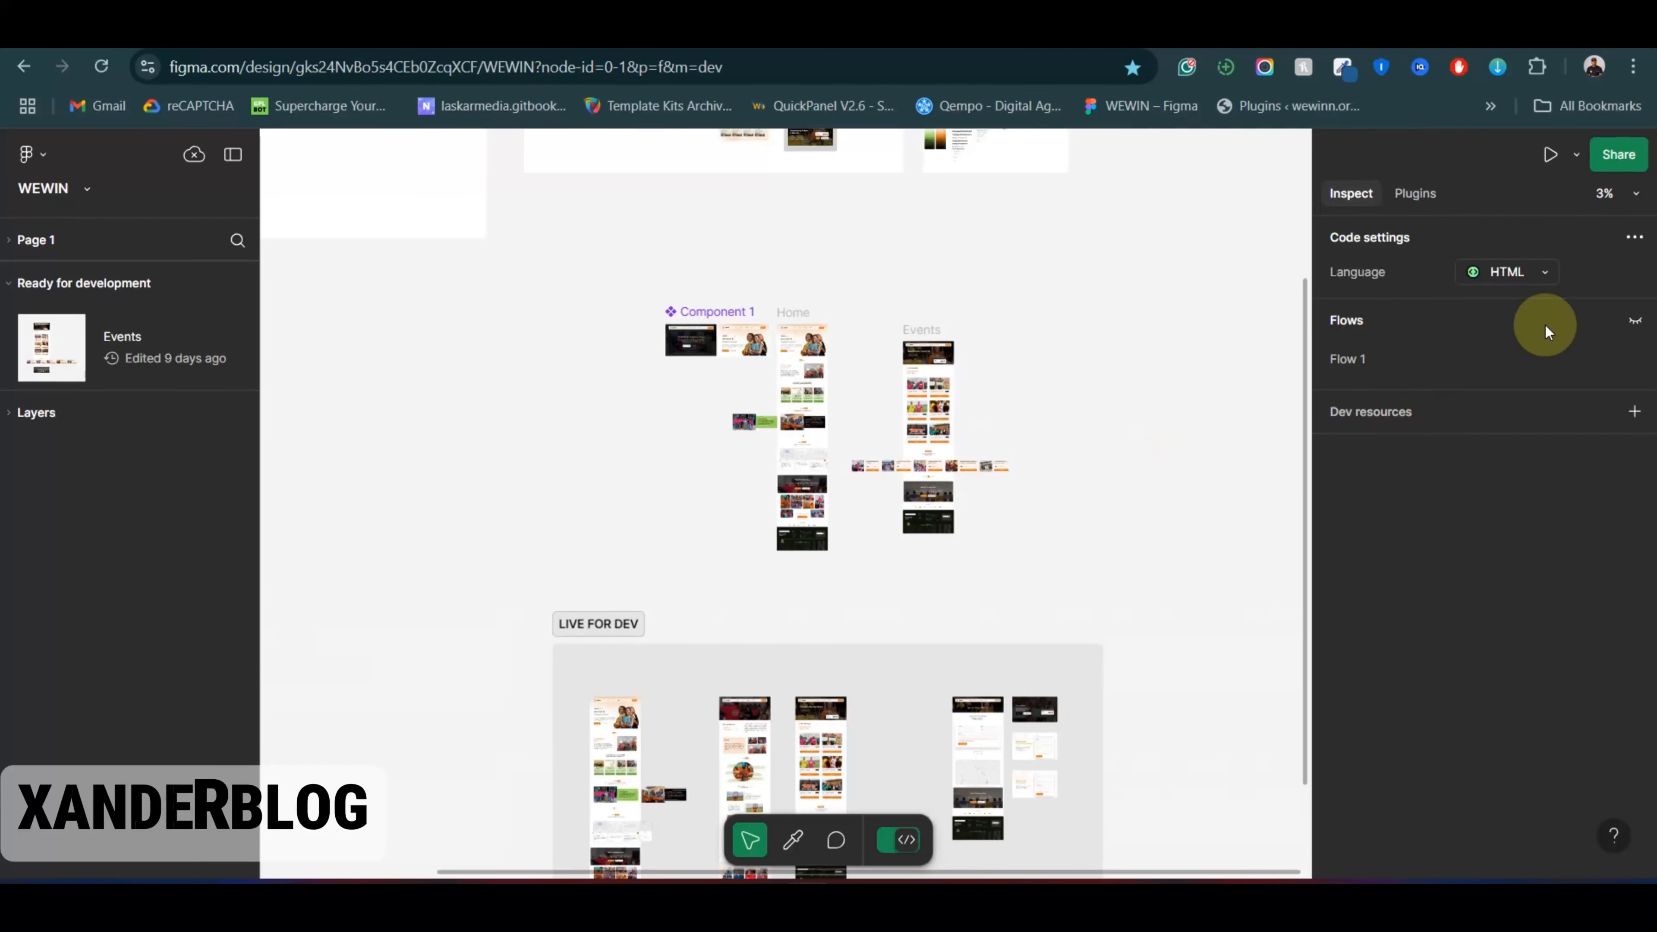
left_click(1494, 272)
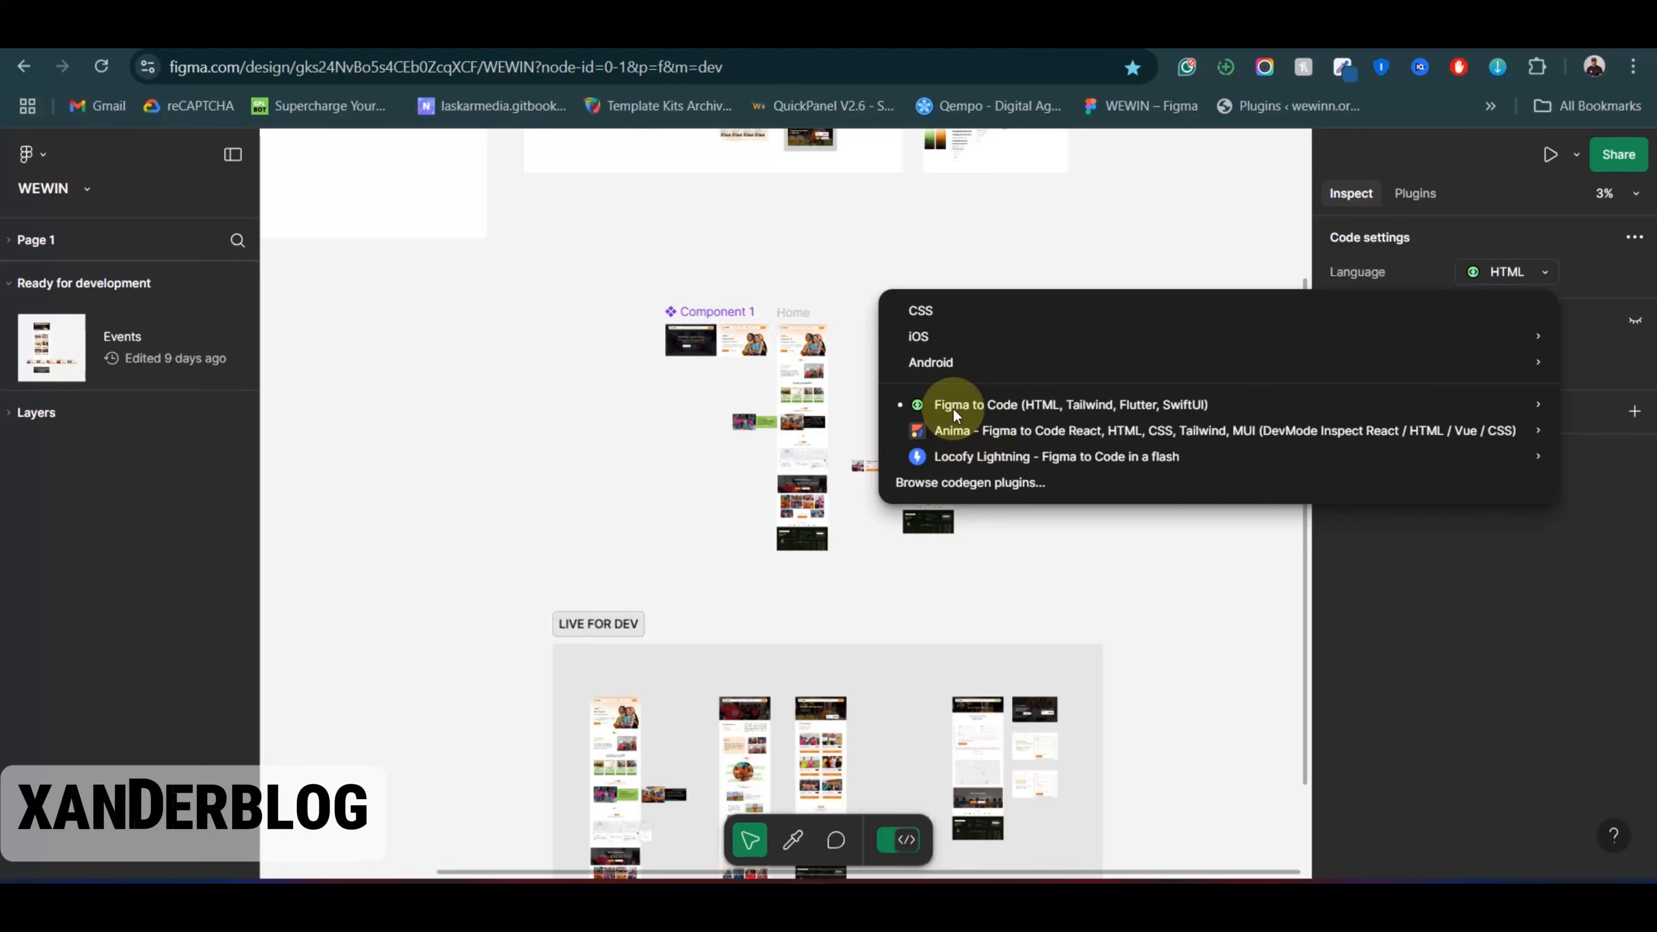
mouse_move(953, 410)
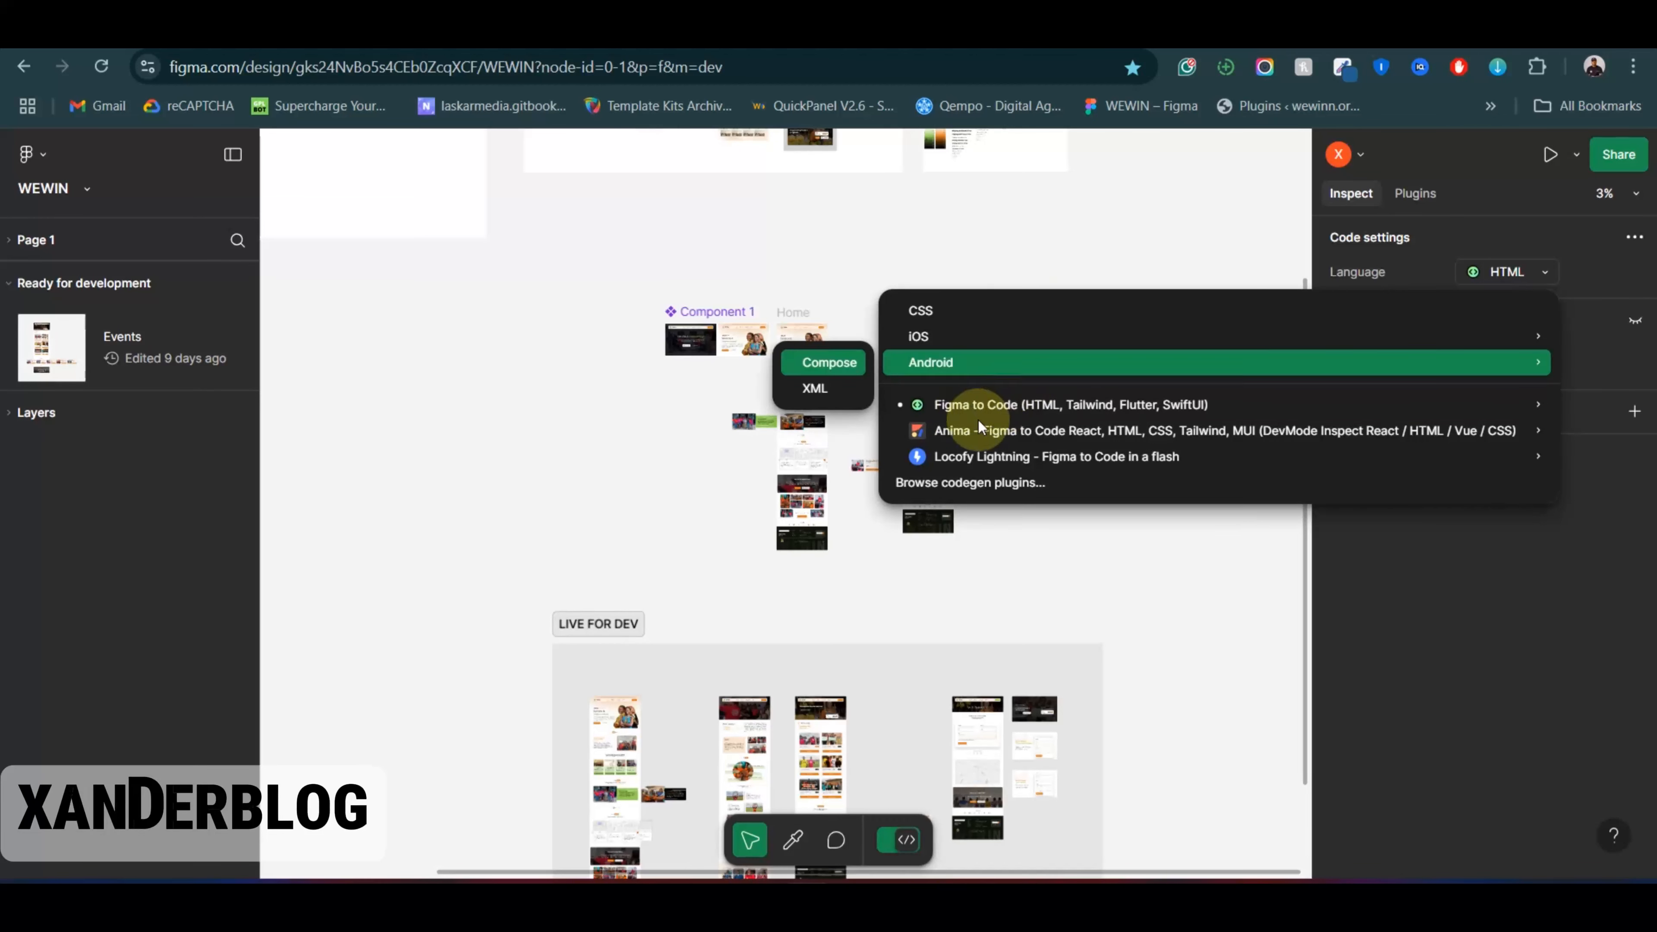
mouse_move(1066, 398)
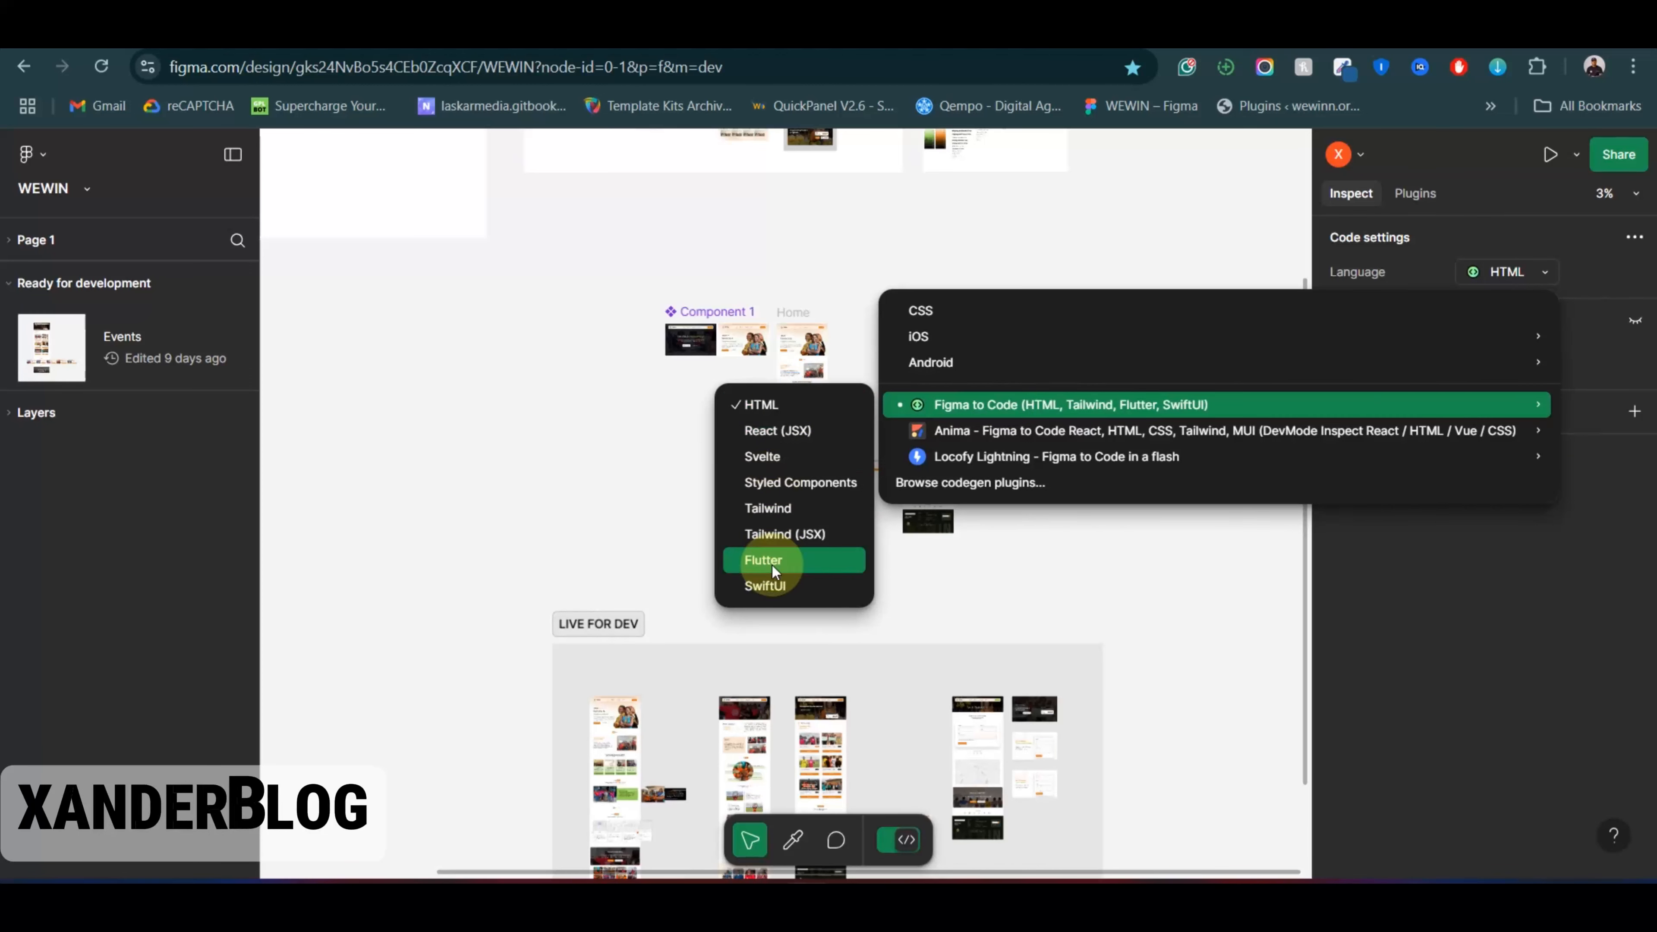
left_click(1113, 210)
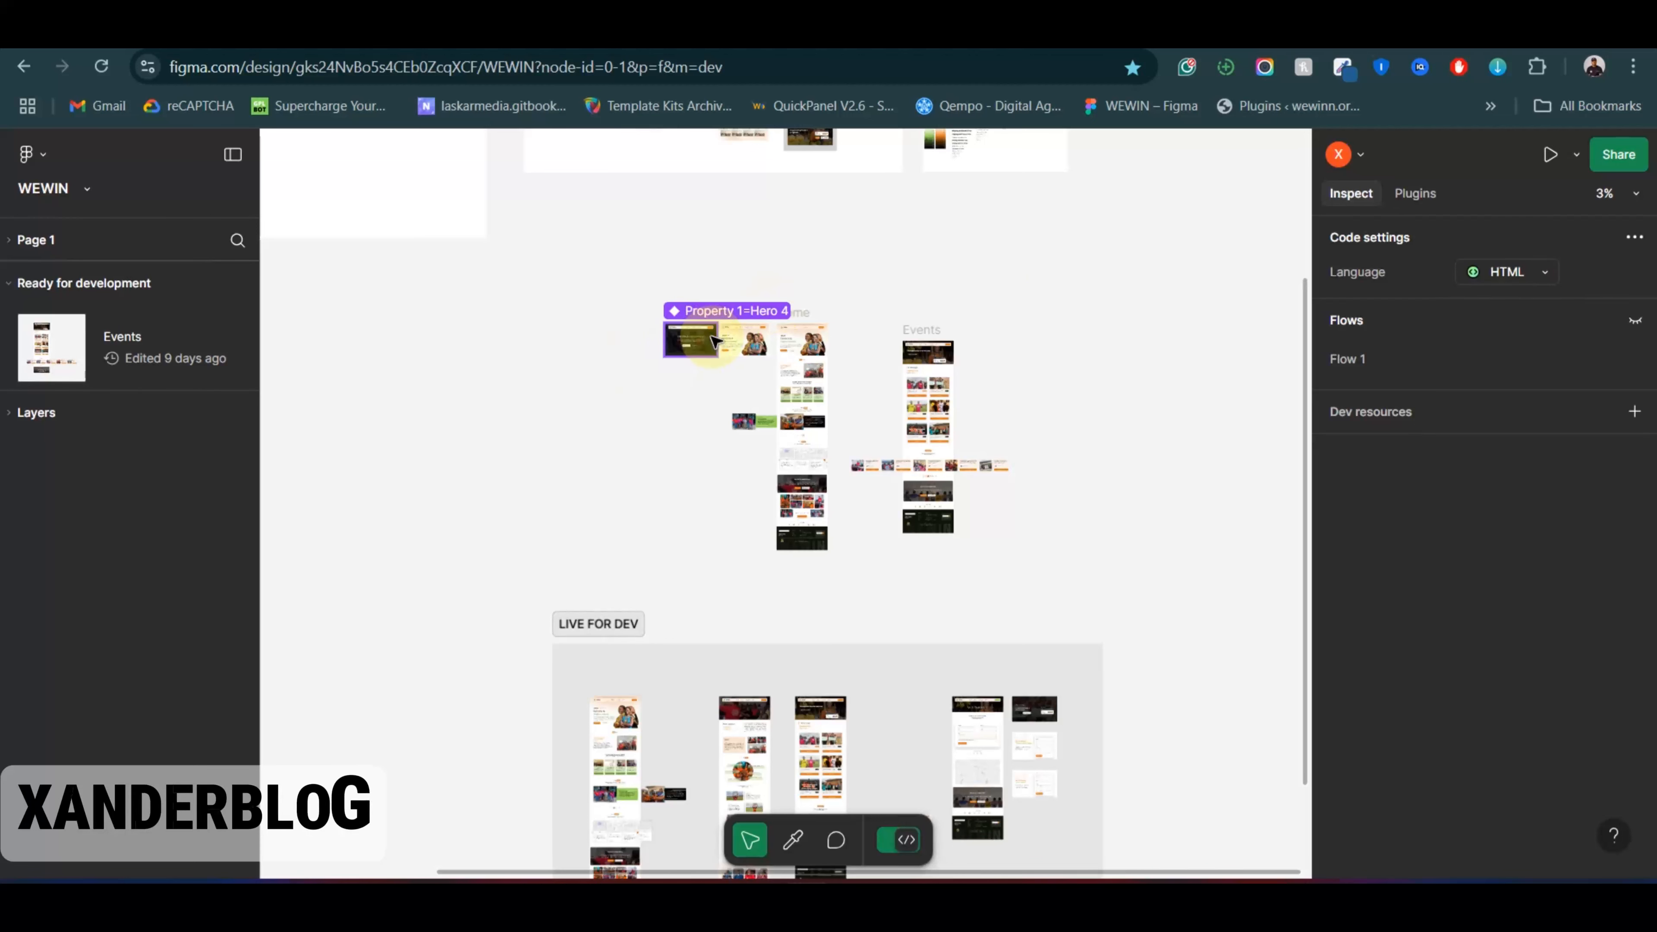
scroll(588, 630, "down", 3)
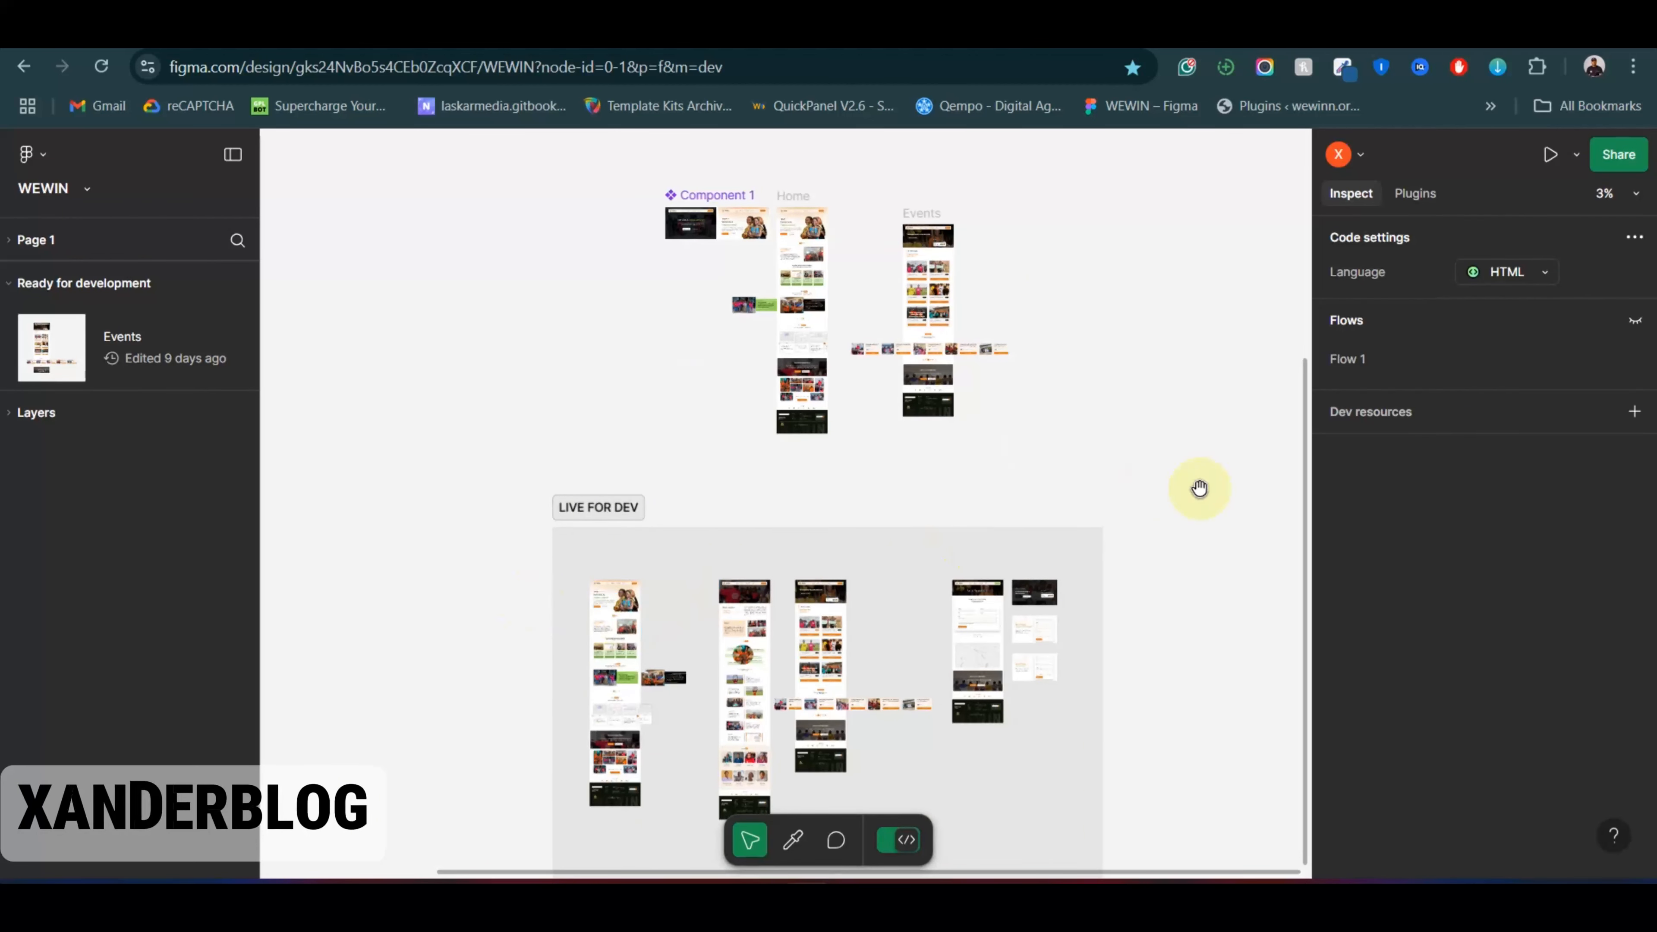
left_click(627, 600)
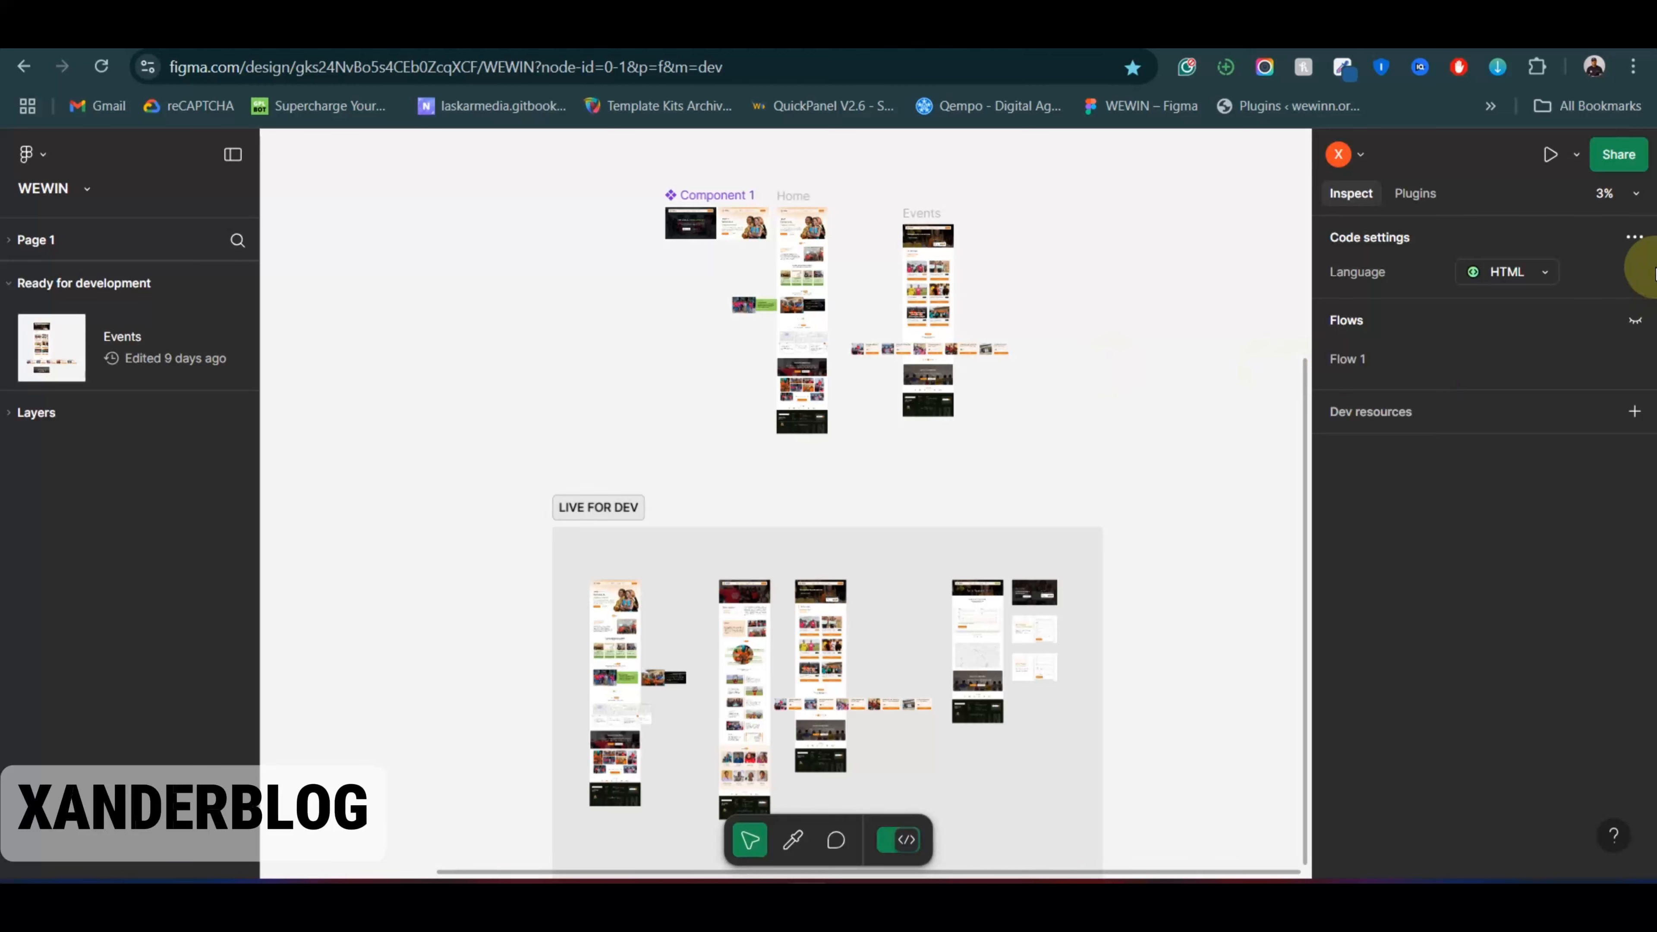
Step: Review the code language choices again, and turn Dev Mode off and back on
left_click(1512, 273)
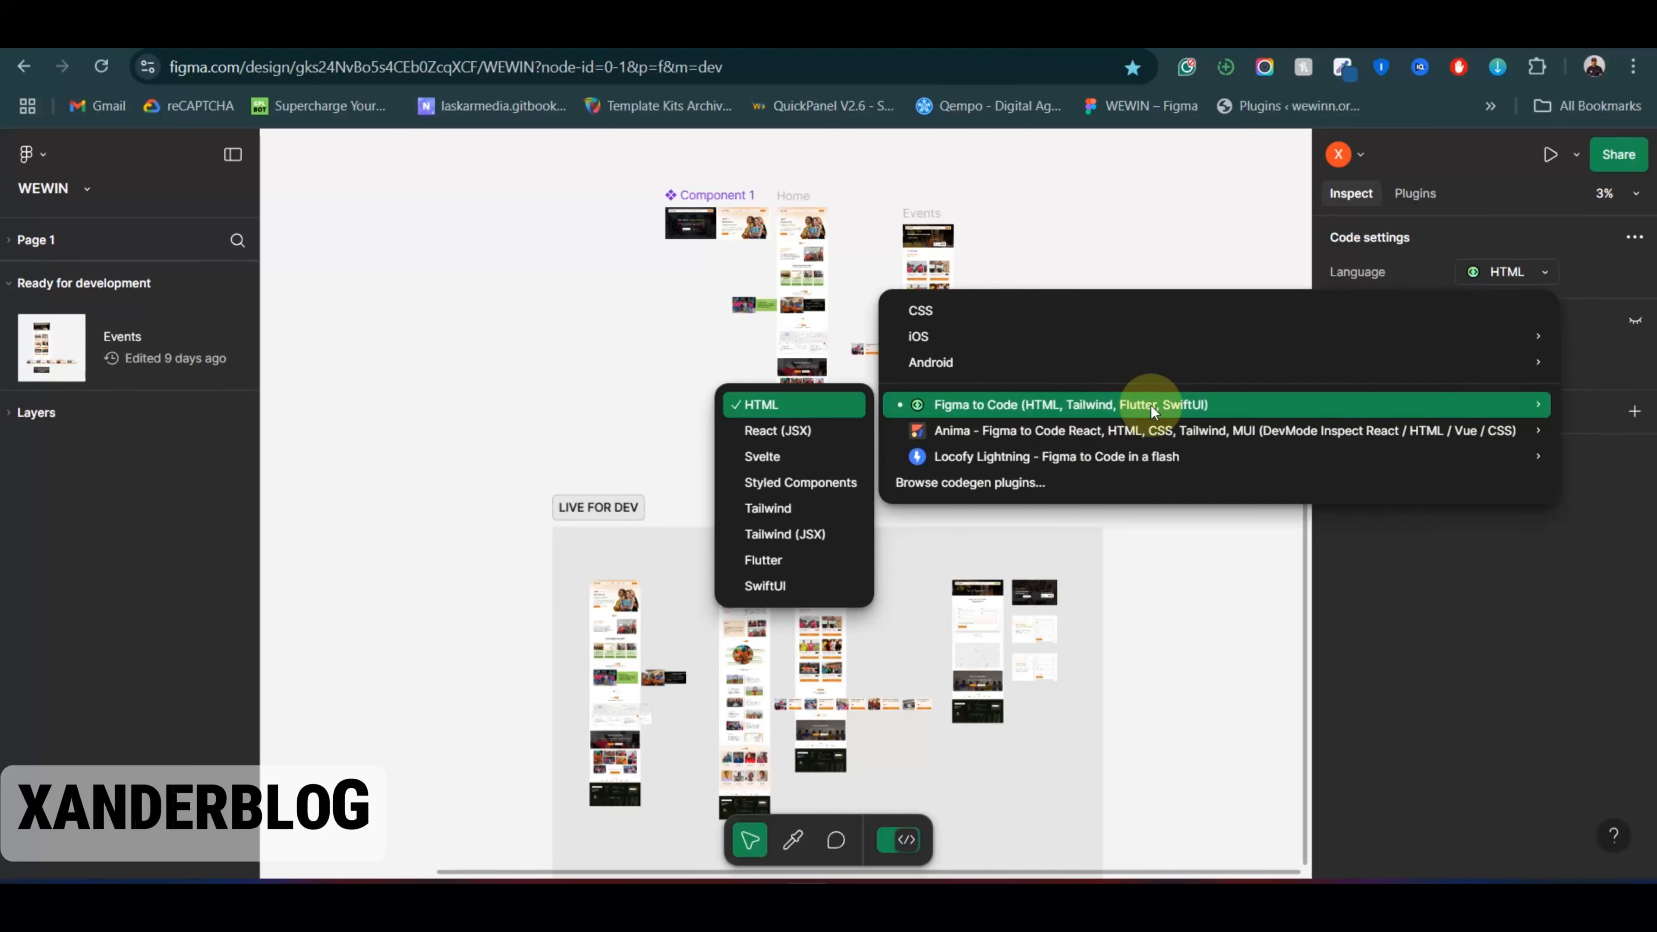
left_click(1586, 287)
left_click(1529, 273)
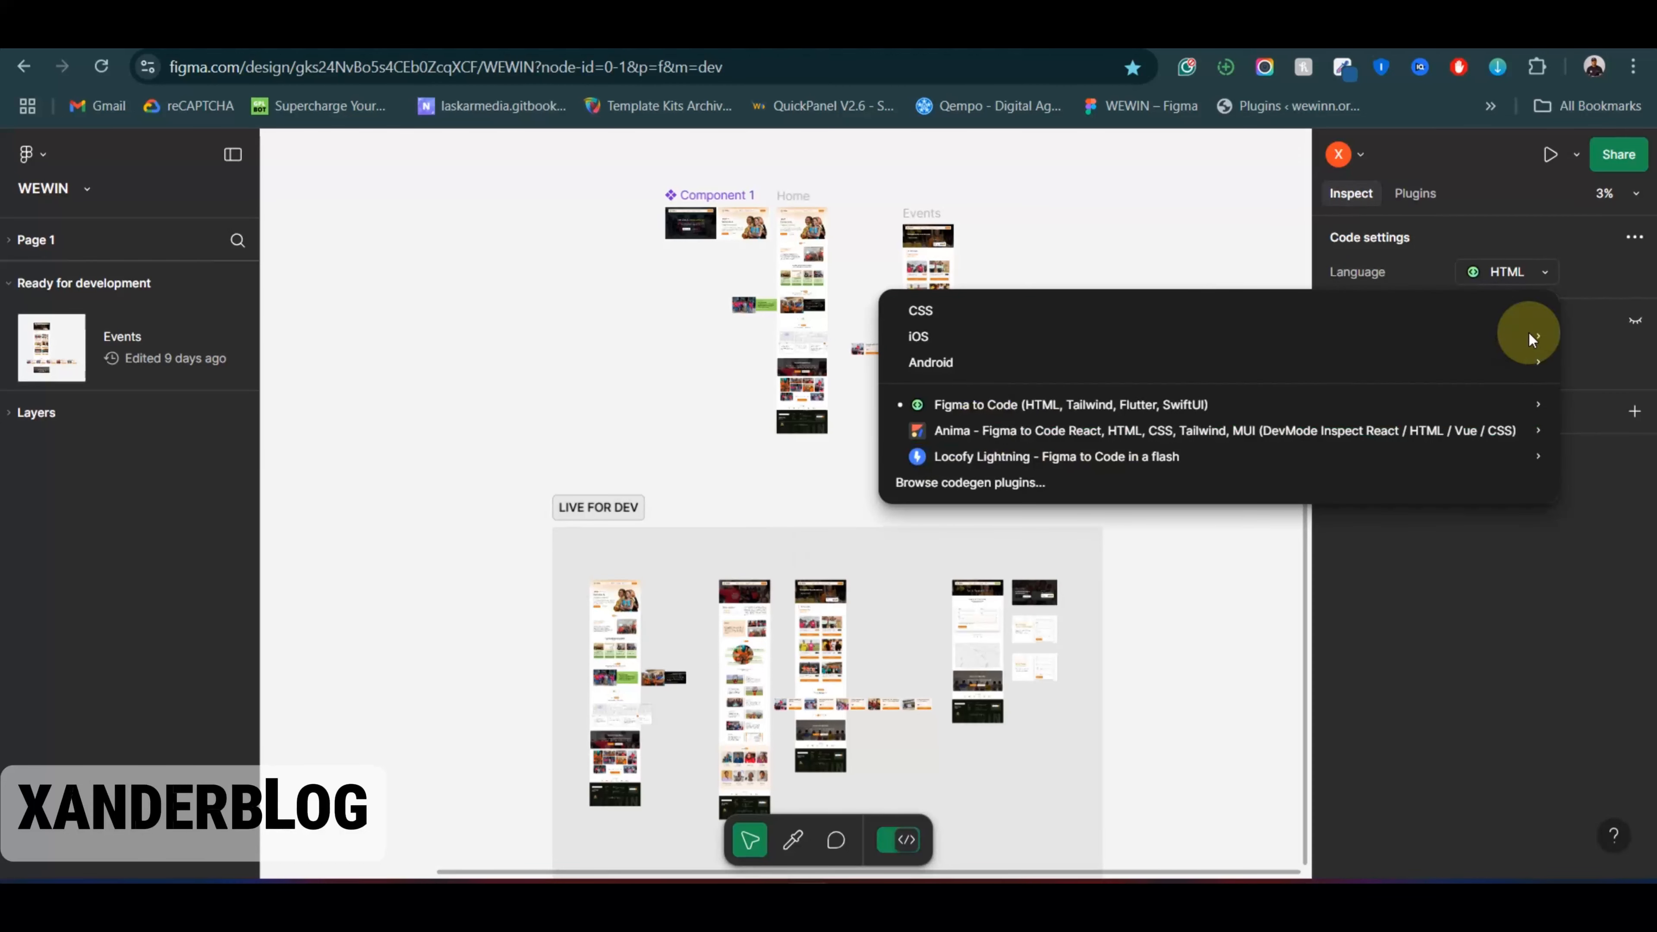
left_click(1529, 267)
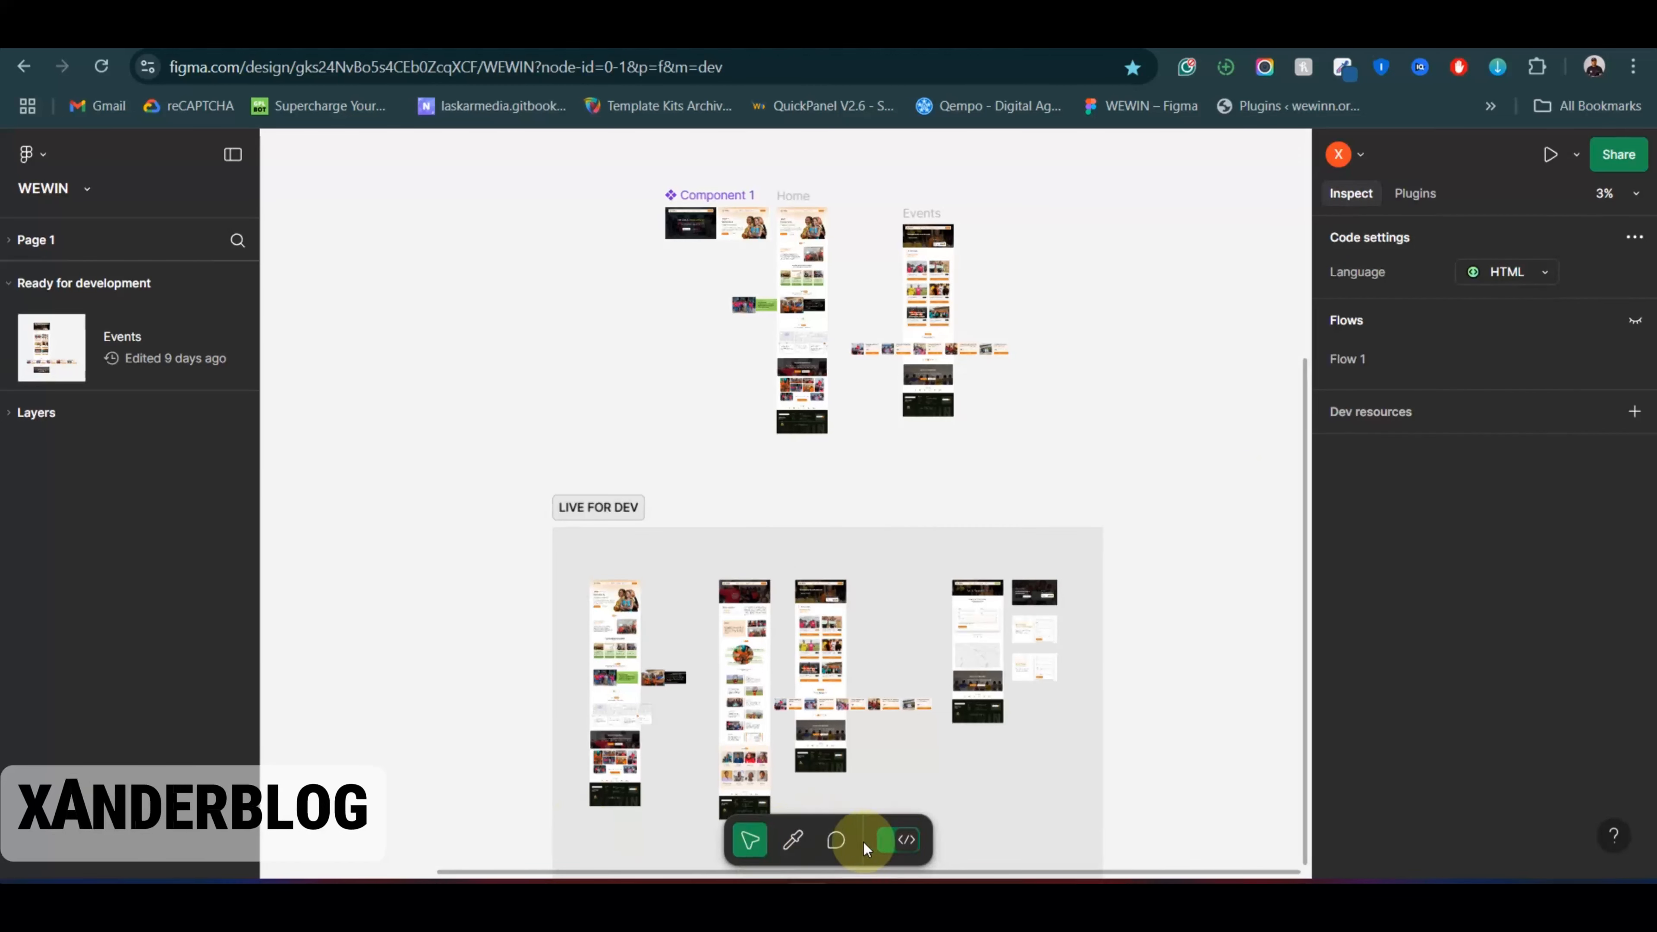
left_click(906, 839)
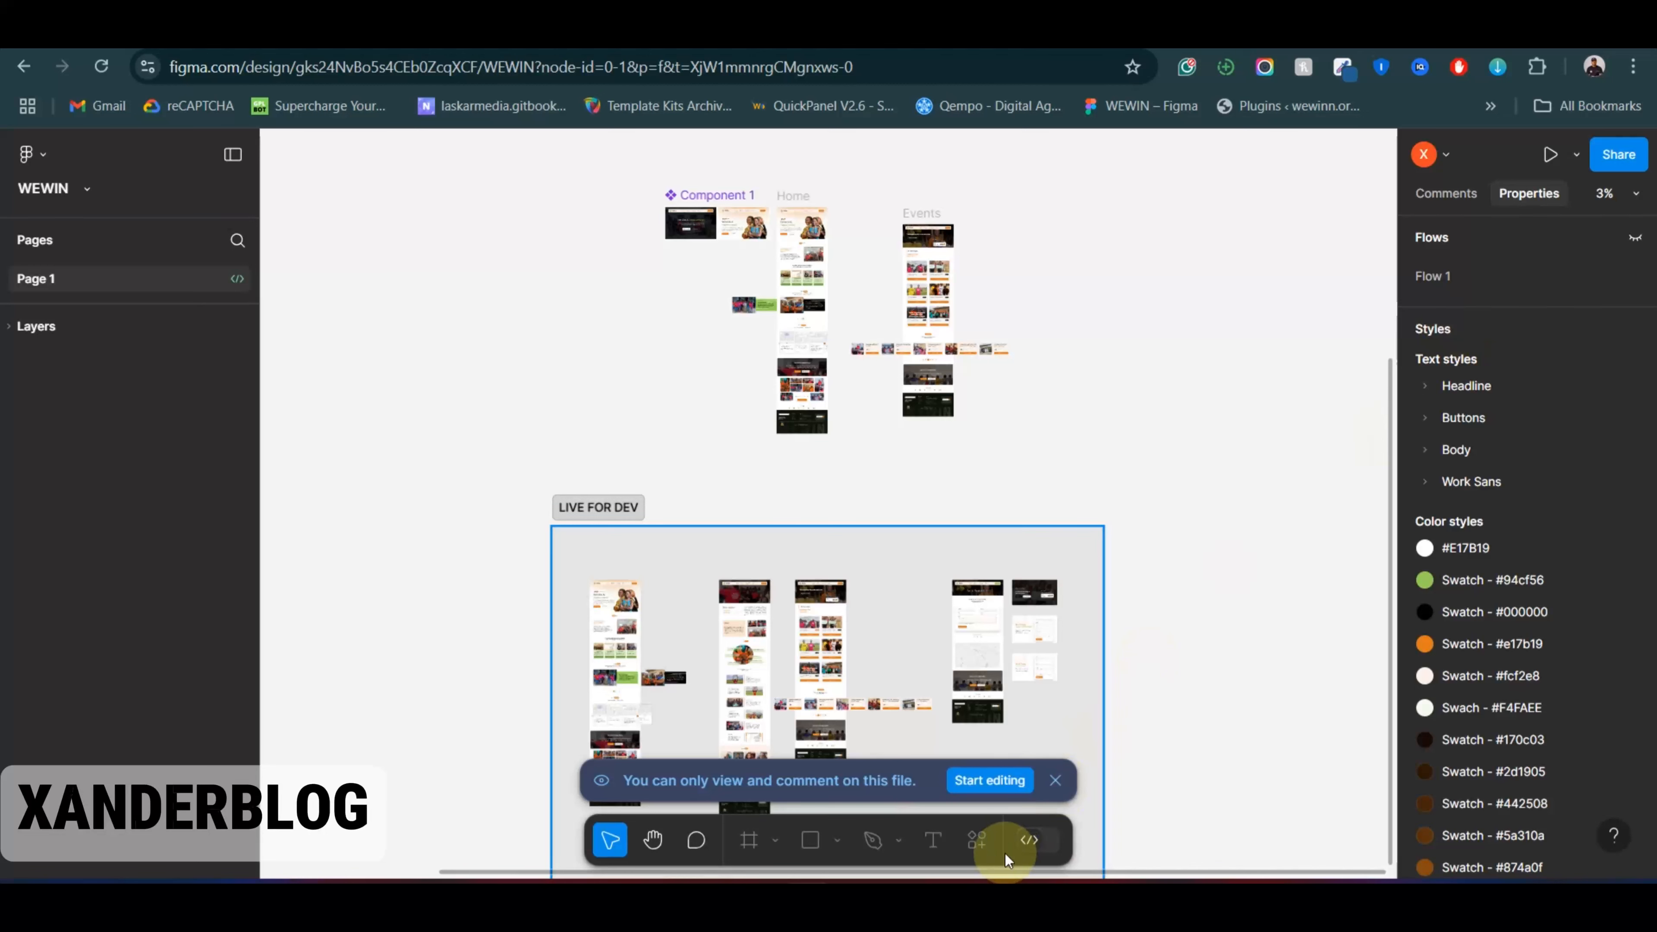
left_click(1031, 842)
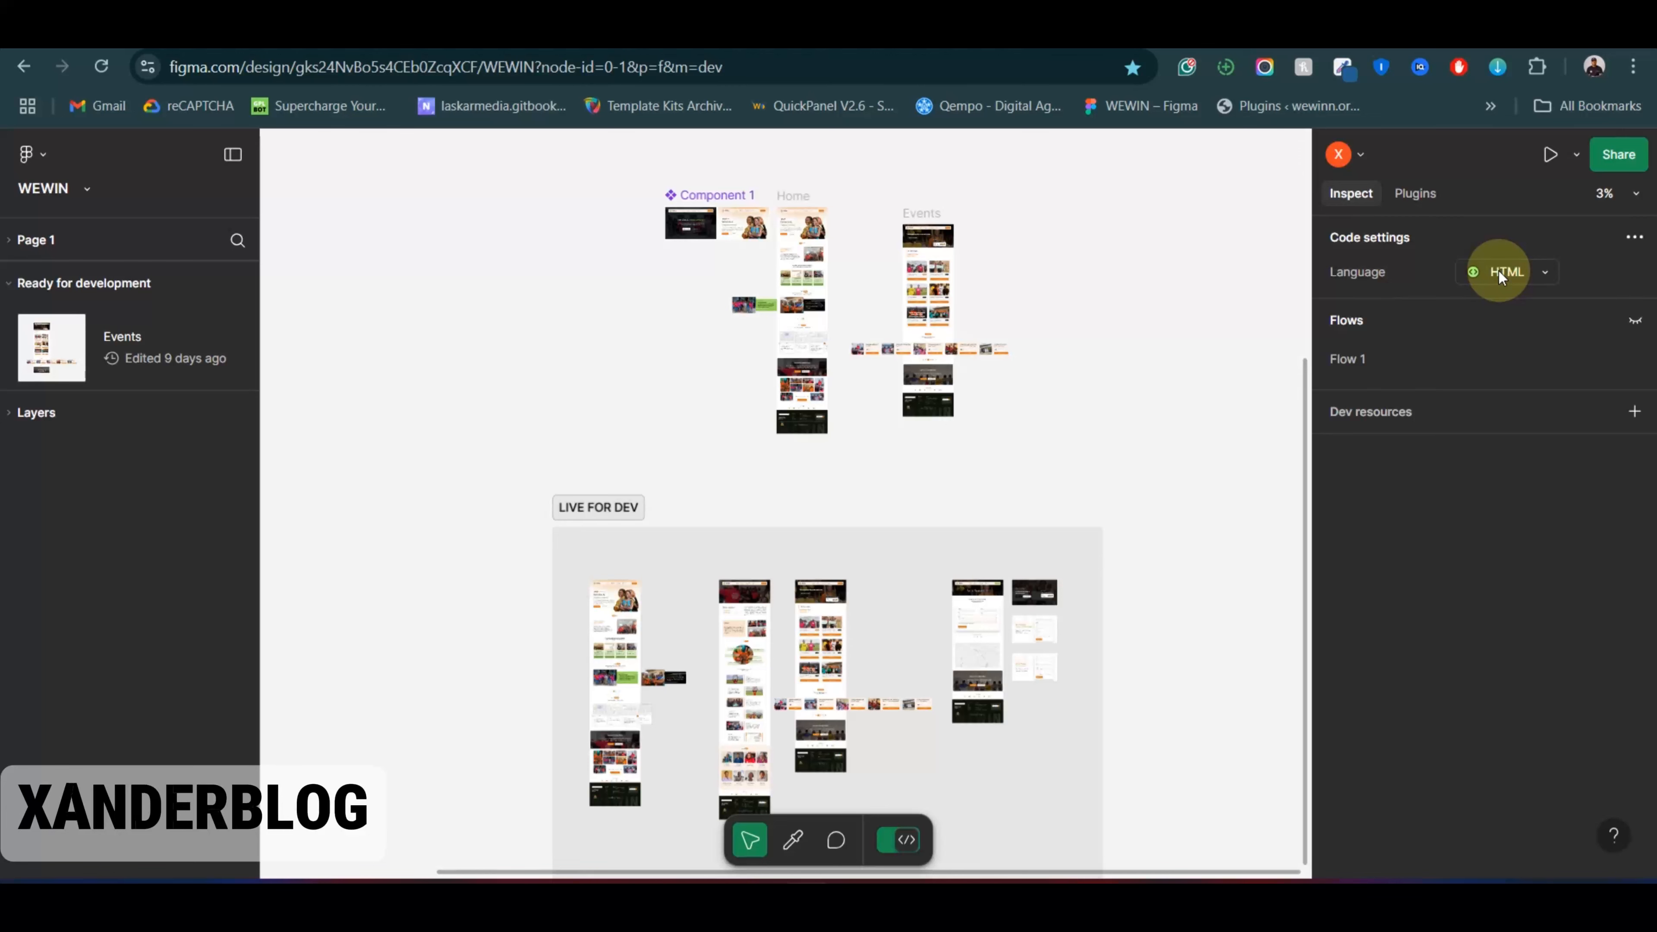
Step: Examine the Home page design in the LIVE FOR DEV section, including its navigation bar and hero
scroll(979, 381, "down", 3)
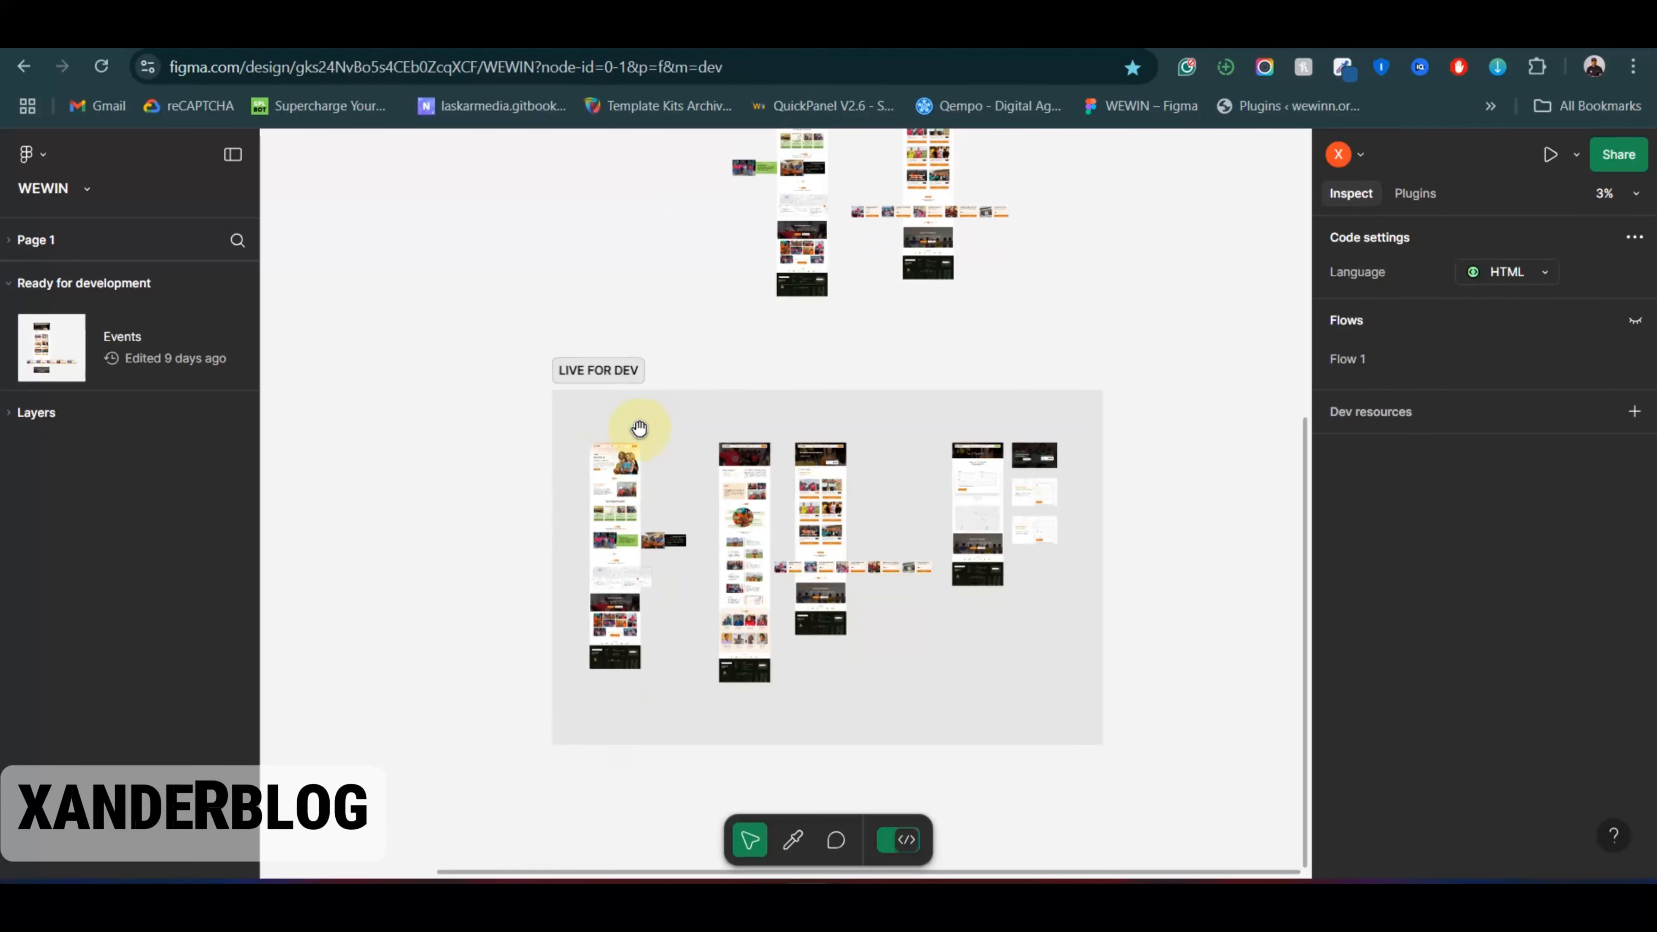
scroll(639, 428, "down", 1)
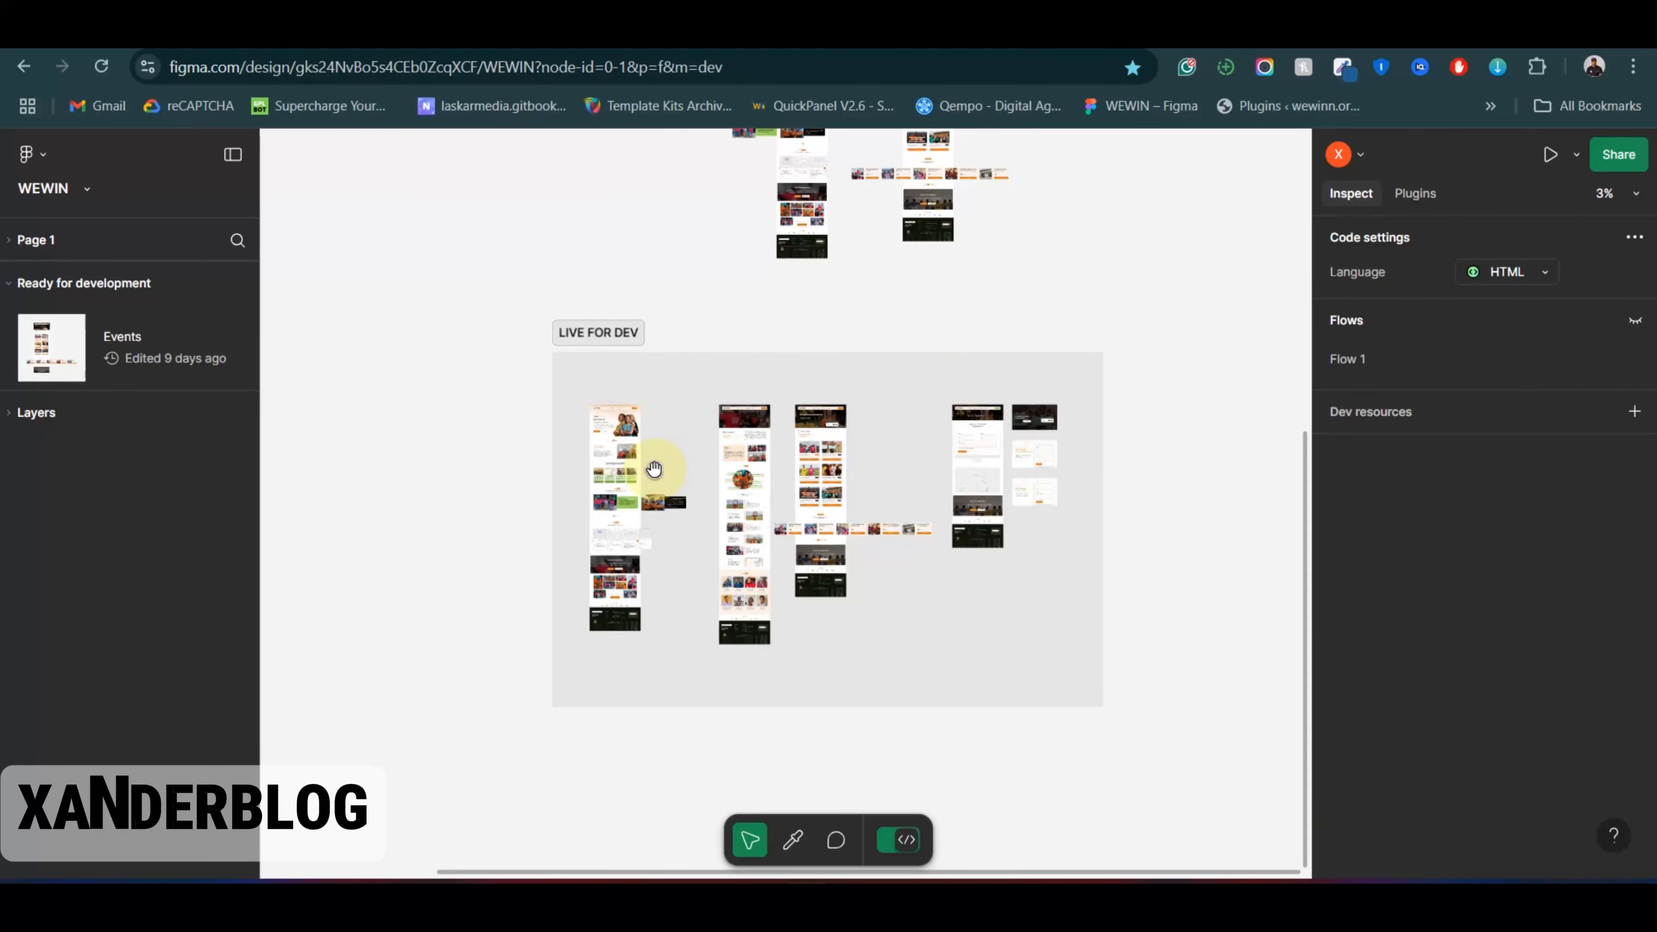
scroll(653, 491, "up", 10)
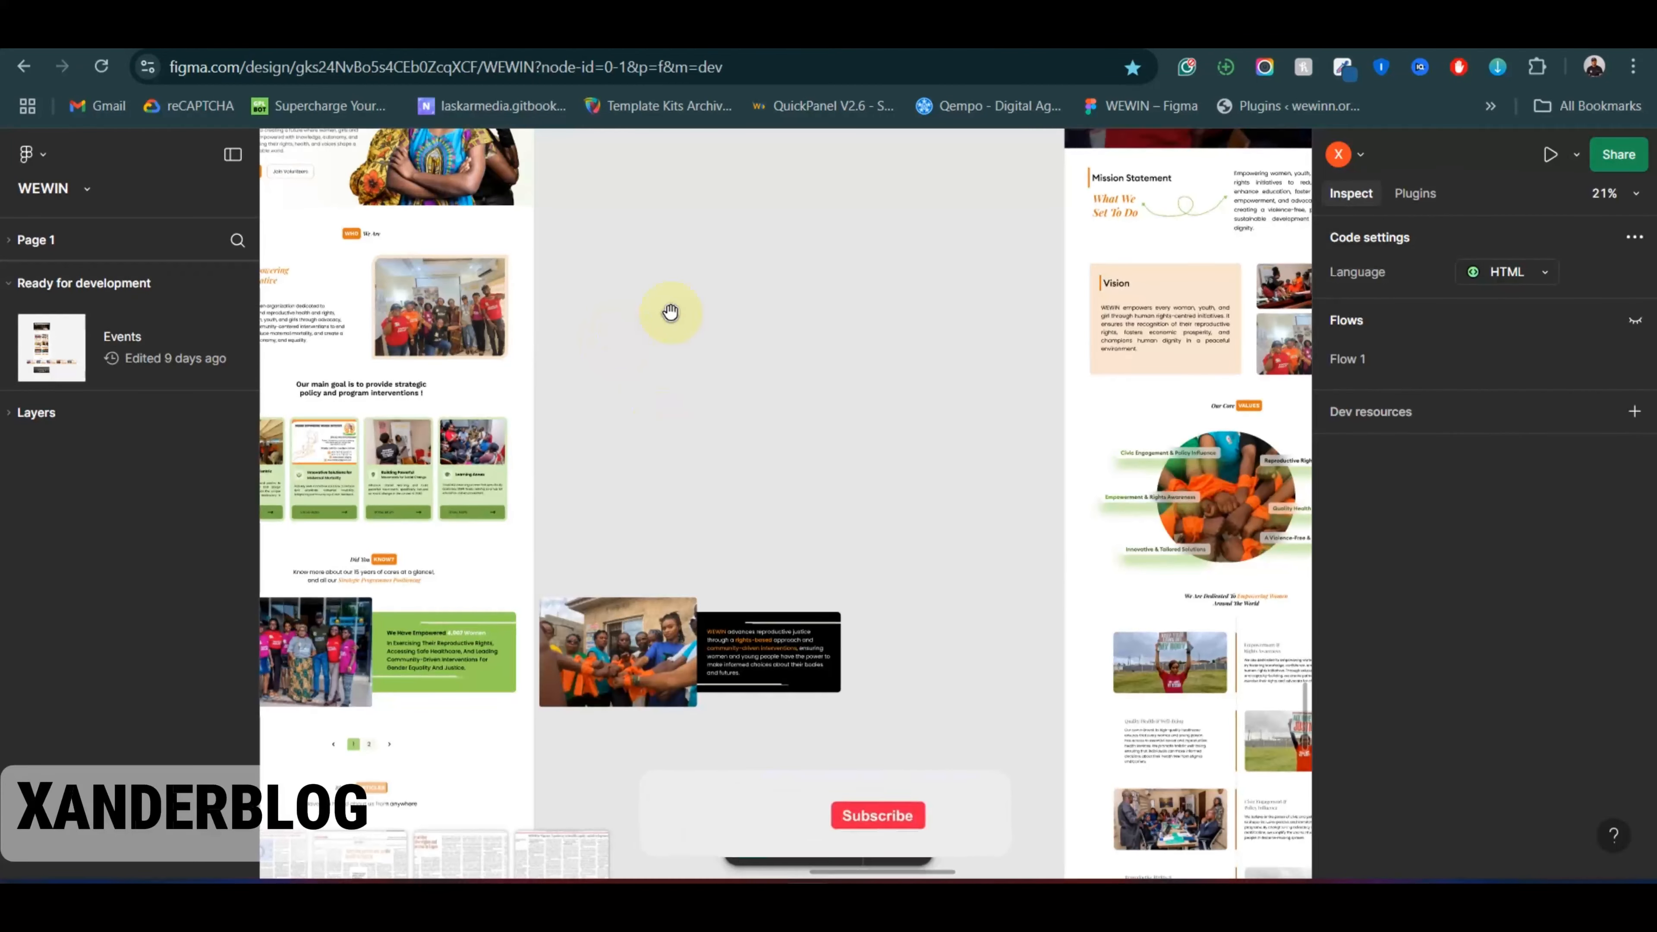
left_click_drag(666, 315, 762, 645)
scroll(751, 563, "up", 4)
left_click_drag(783, 579, 954, 499)
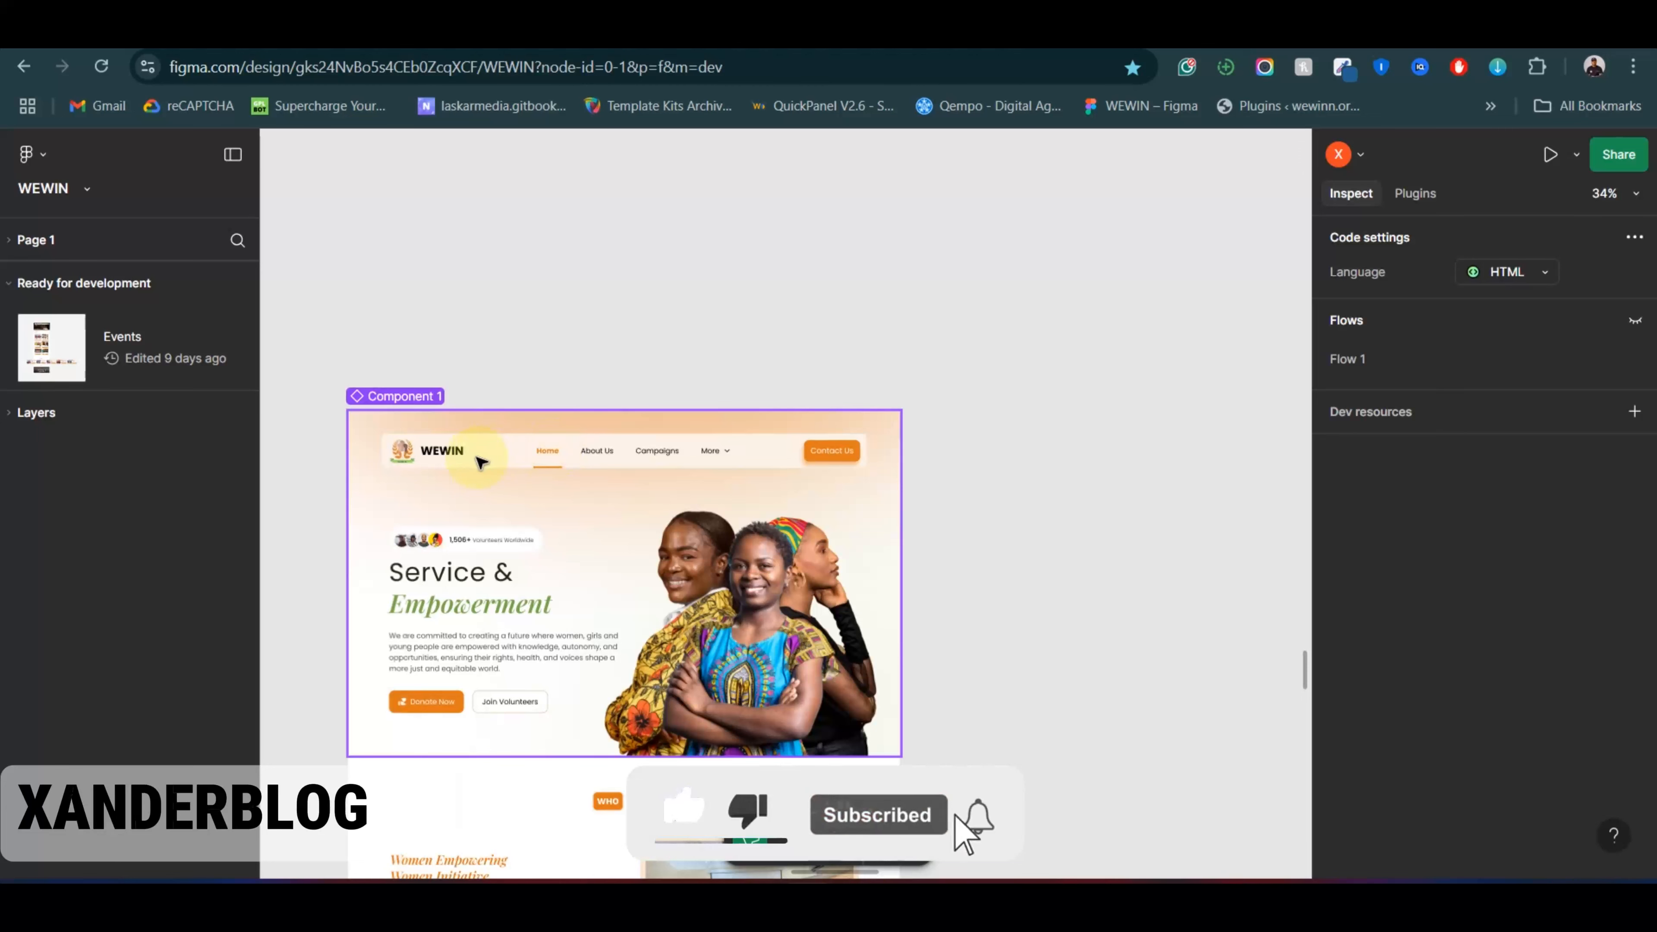
scroll(1024, 438, "down", 1)
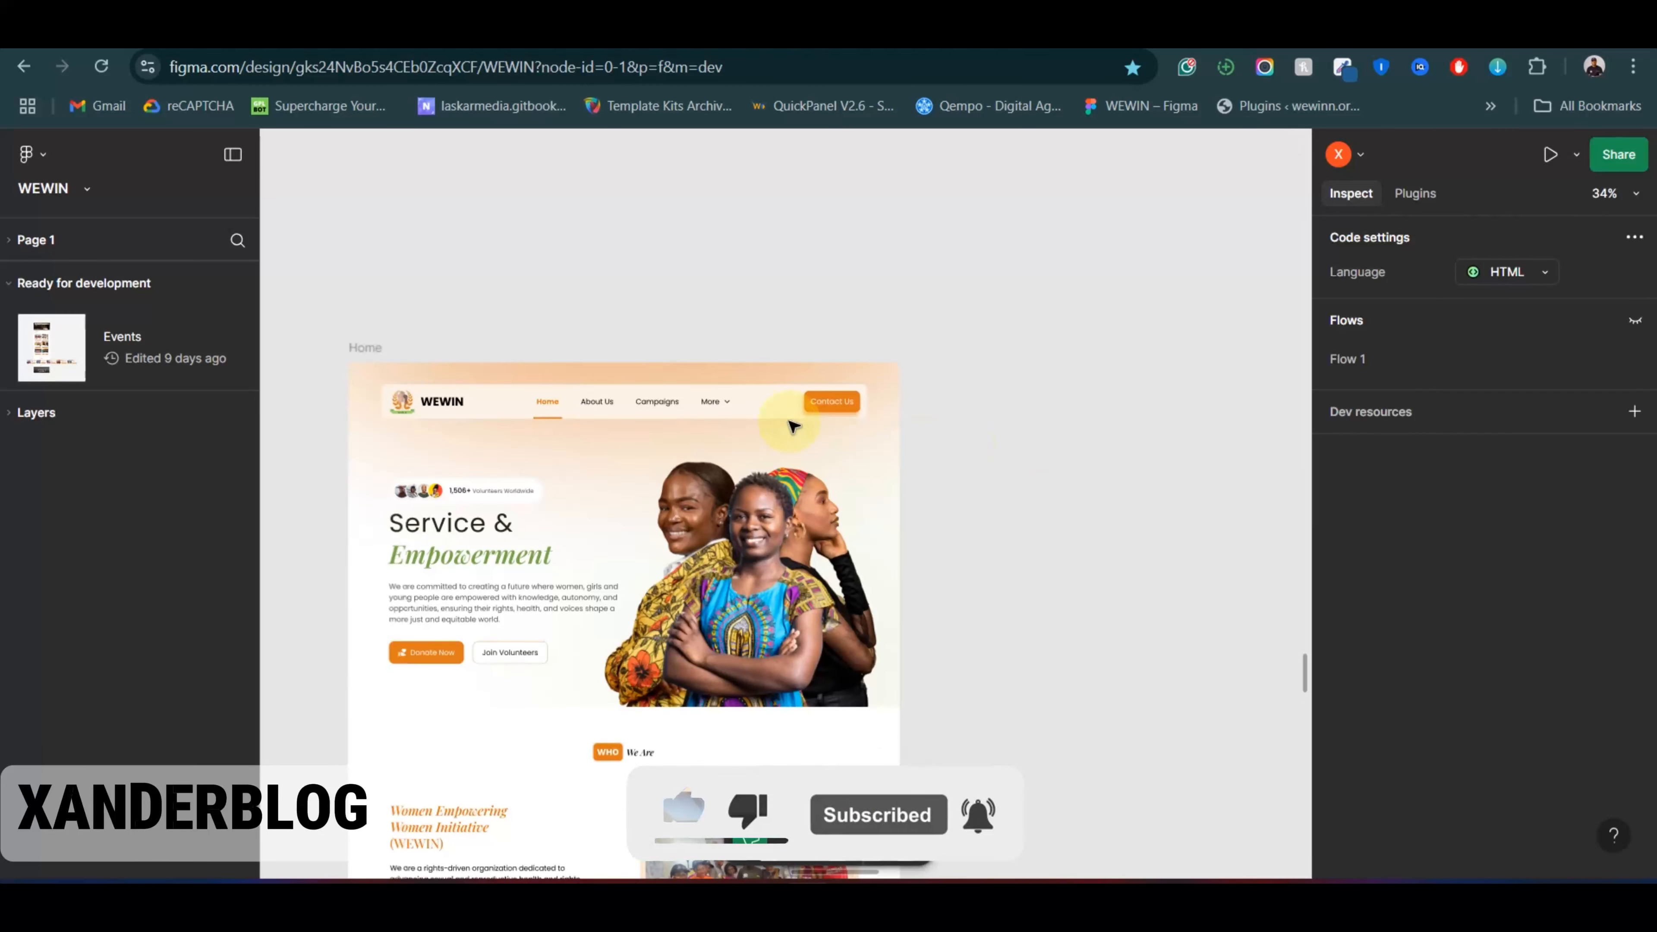
scroll(632, 418, "up", 10)
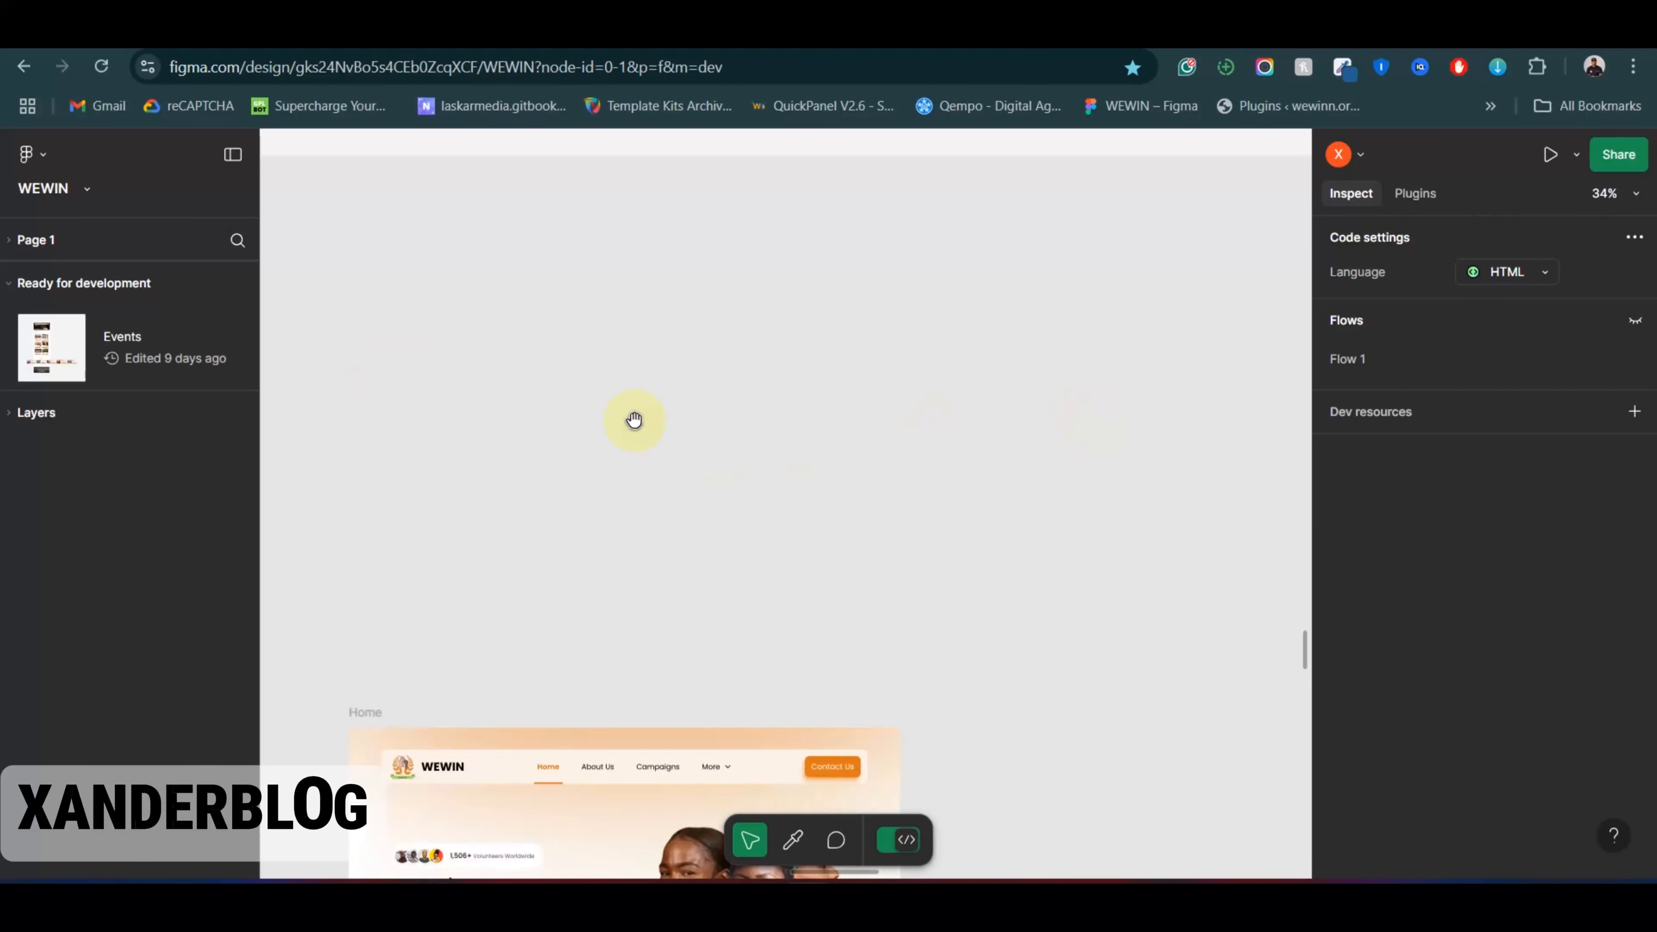
scroll(631, 421, "down", 10)
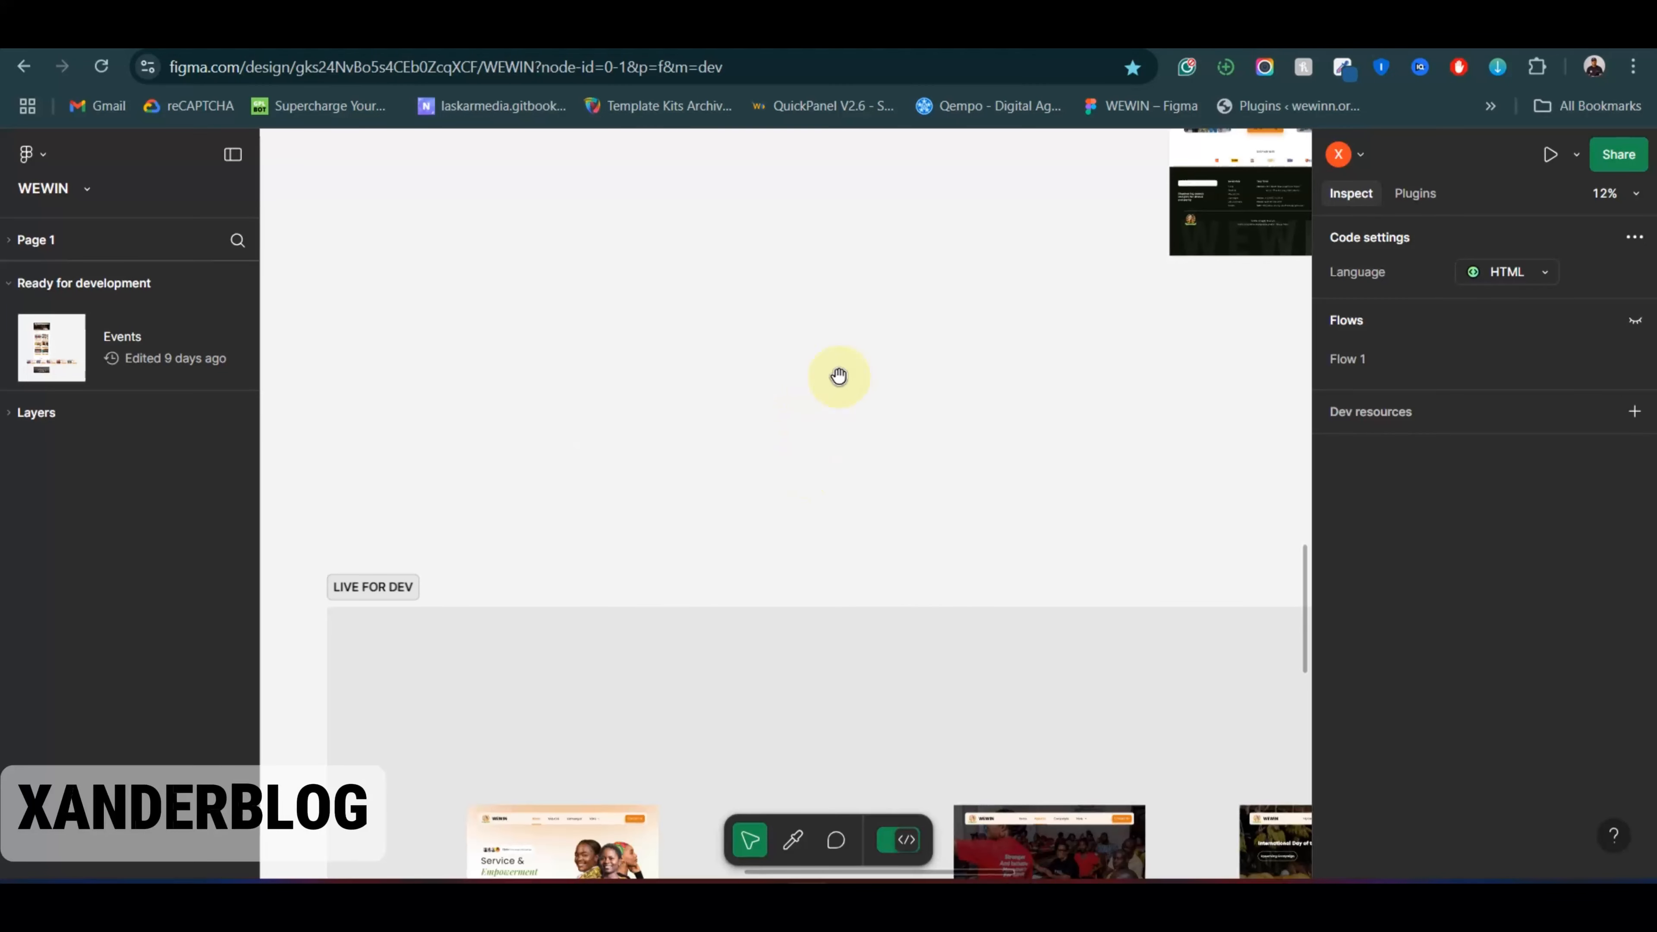
Step: Examine the dark and light hero variants of Component 1 beside the original Home page
left_click_drag(839, 372, 777, 842)
left_click_drag(775, 555, 770, 873)
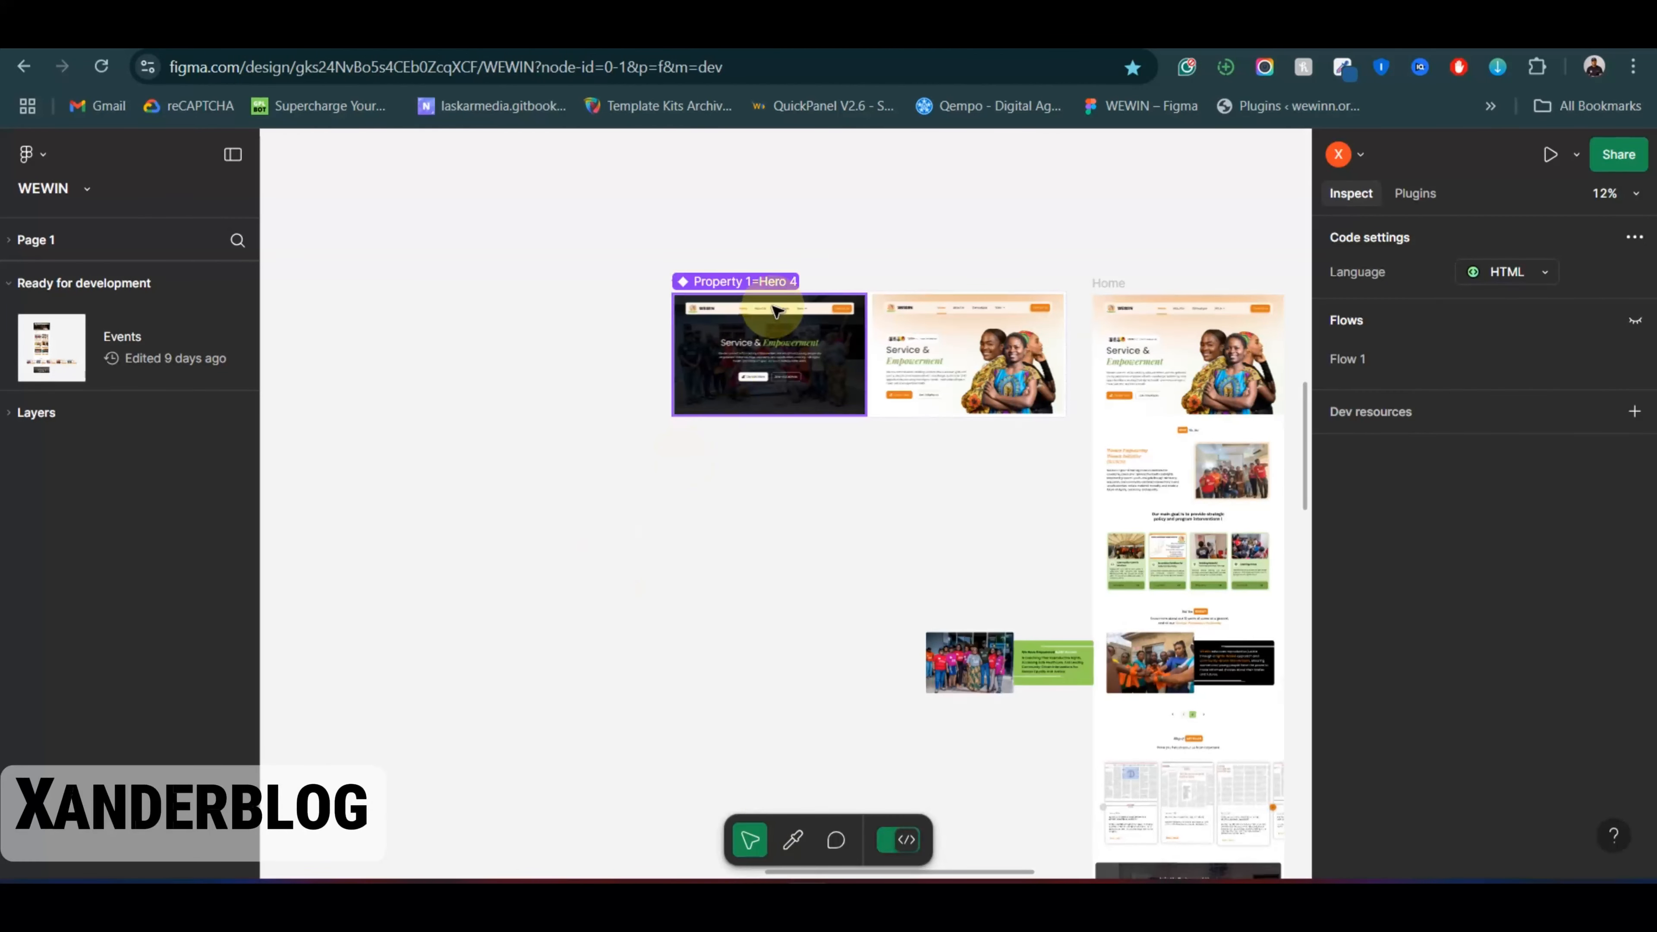
scroll(888, 581, "up", 1)
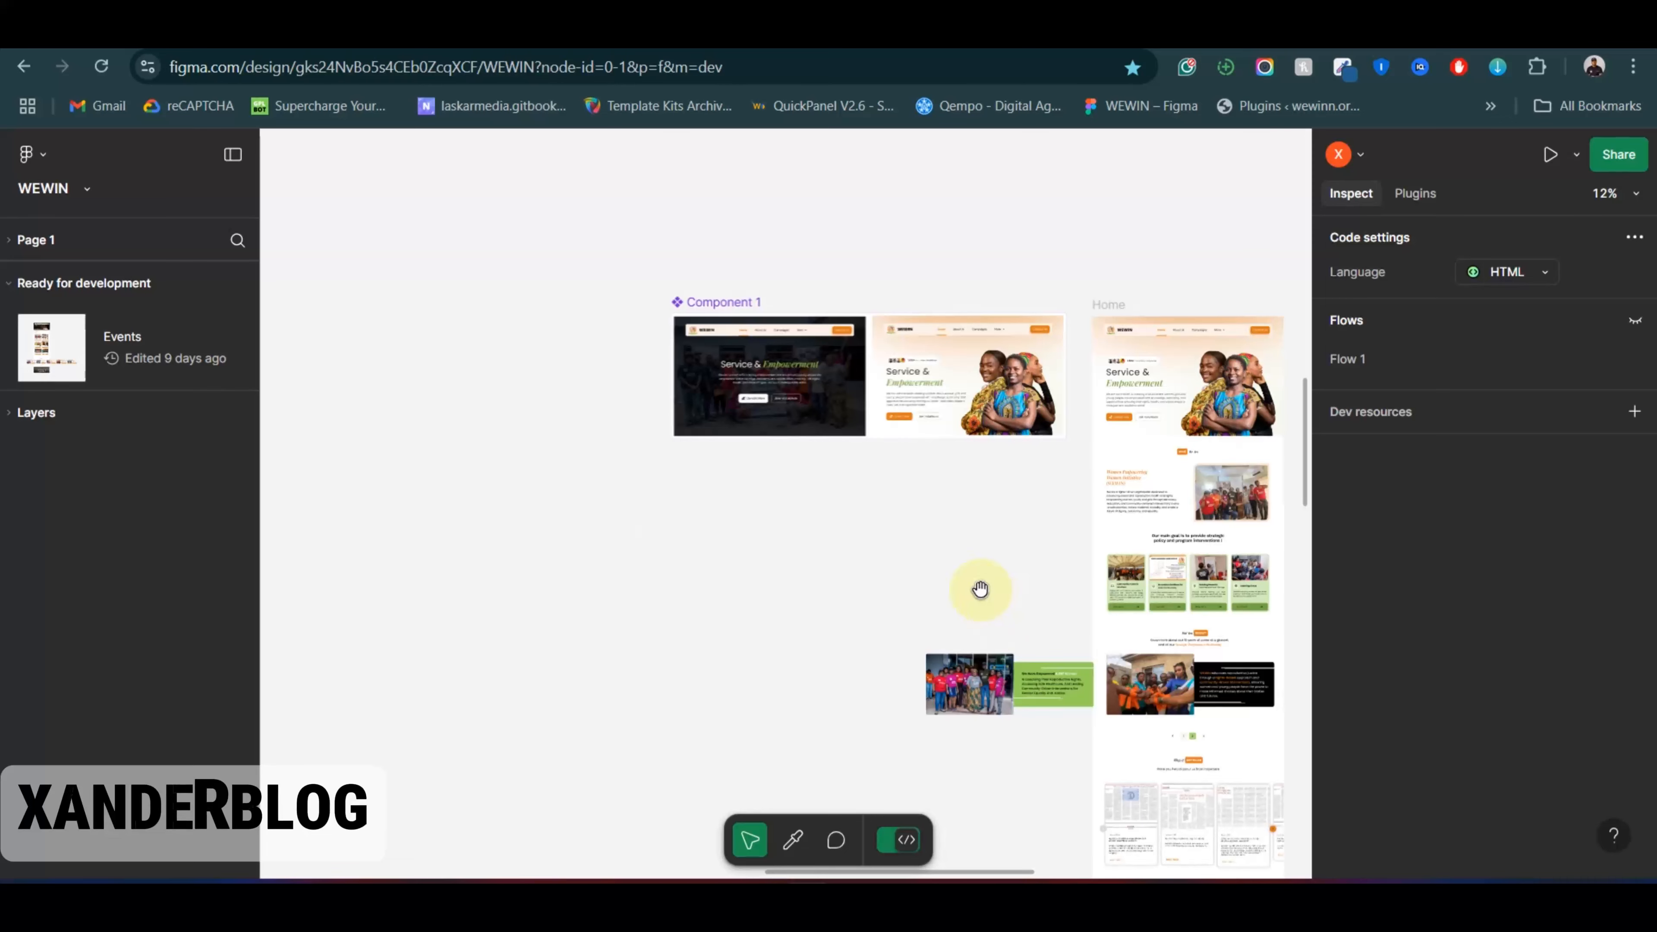
left_click_drag(977, 585, 791, 737)
scroll(787, 710, "up", 2)
left_click_drag(722, 585, 723, 726)
scroll(770, 653, "up", 1)
left_click_drag(384, 687, 577, 774)
scroll(603, 659, "up", 1)
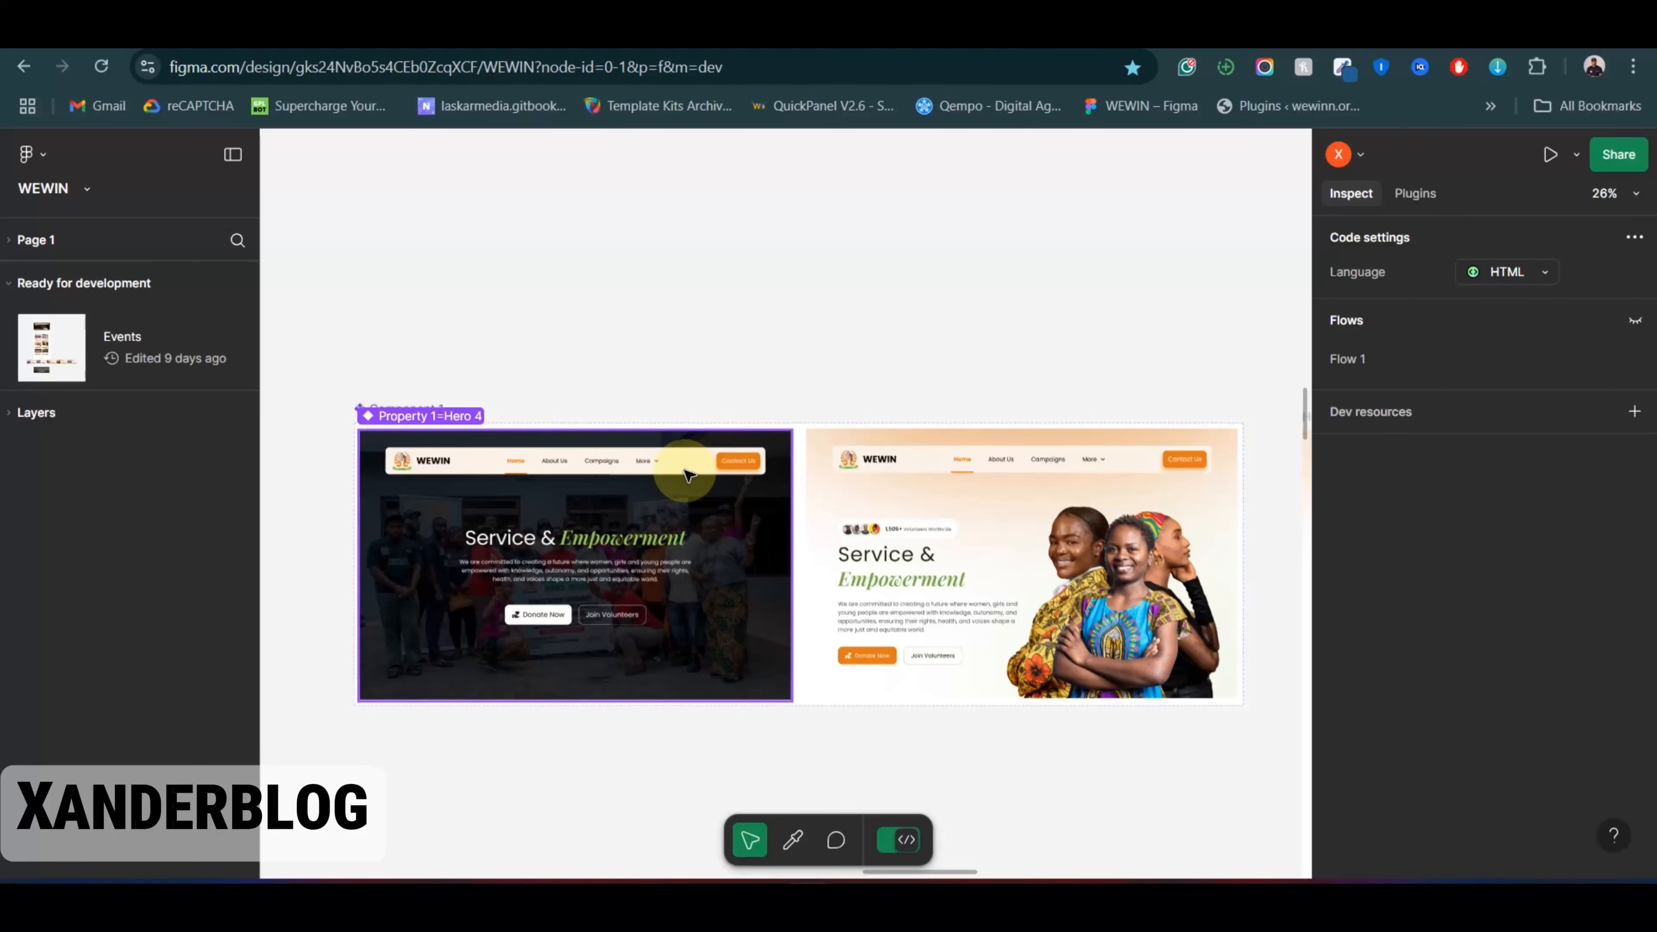
Step: Select the navigation bar frame in the dark hero variant and copy its generated HTML code
left_click(606, 469)
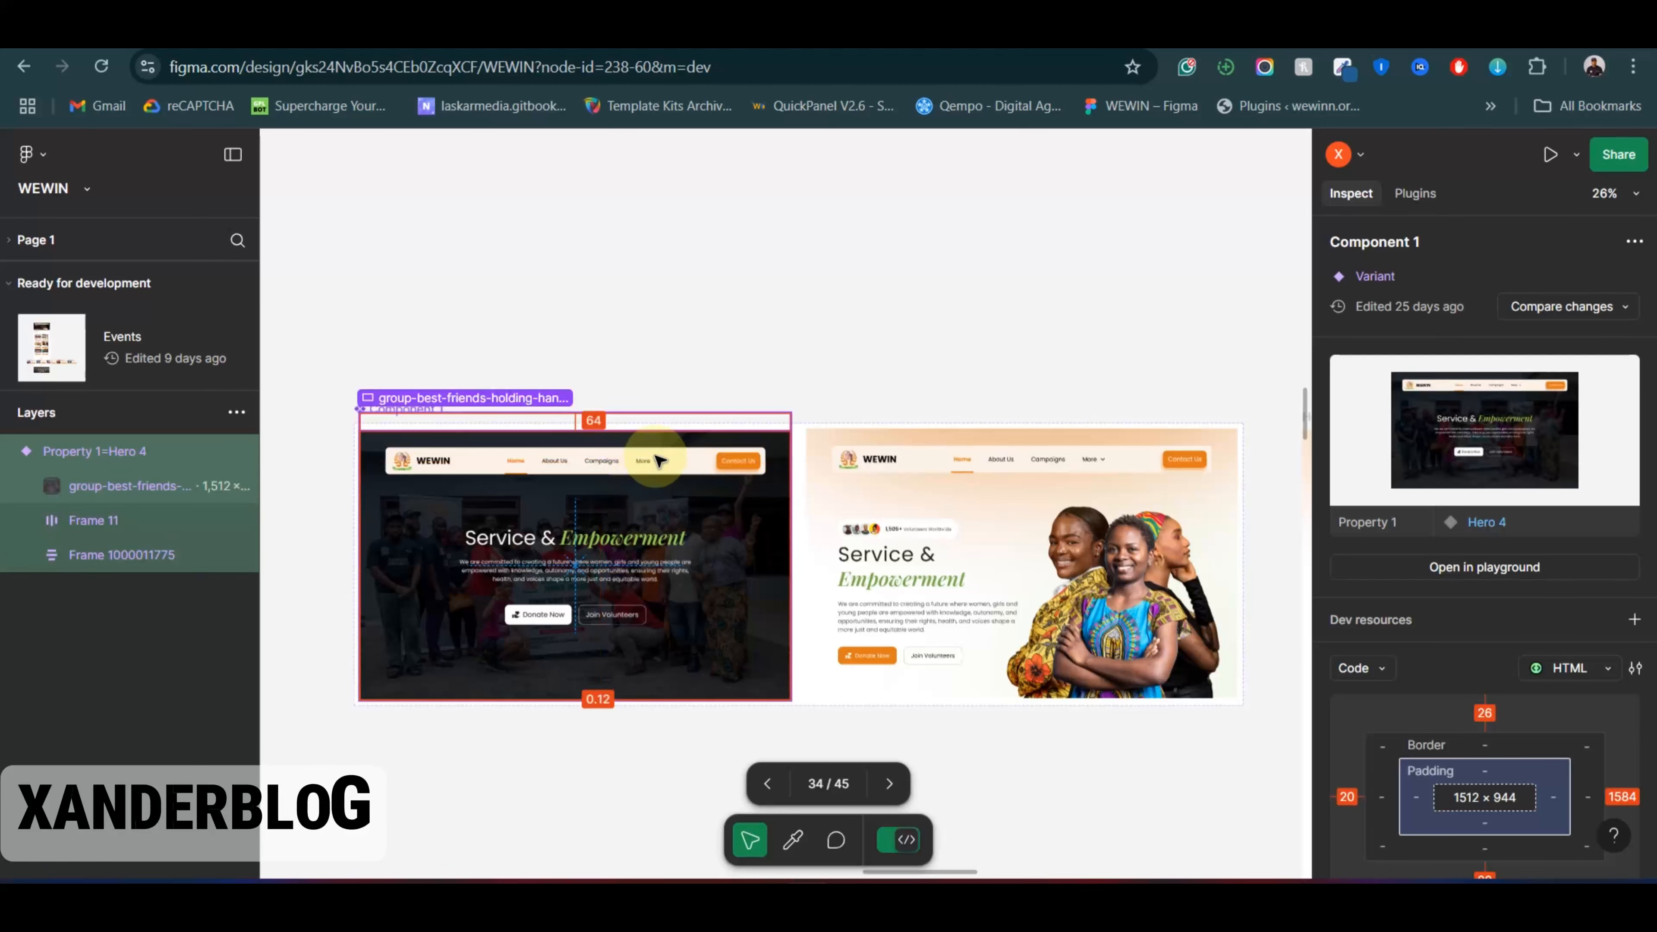
left_click(699, 470)
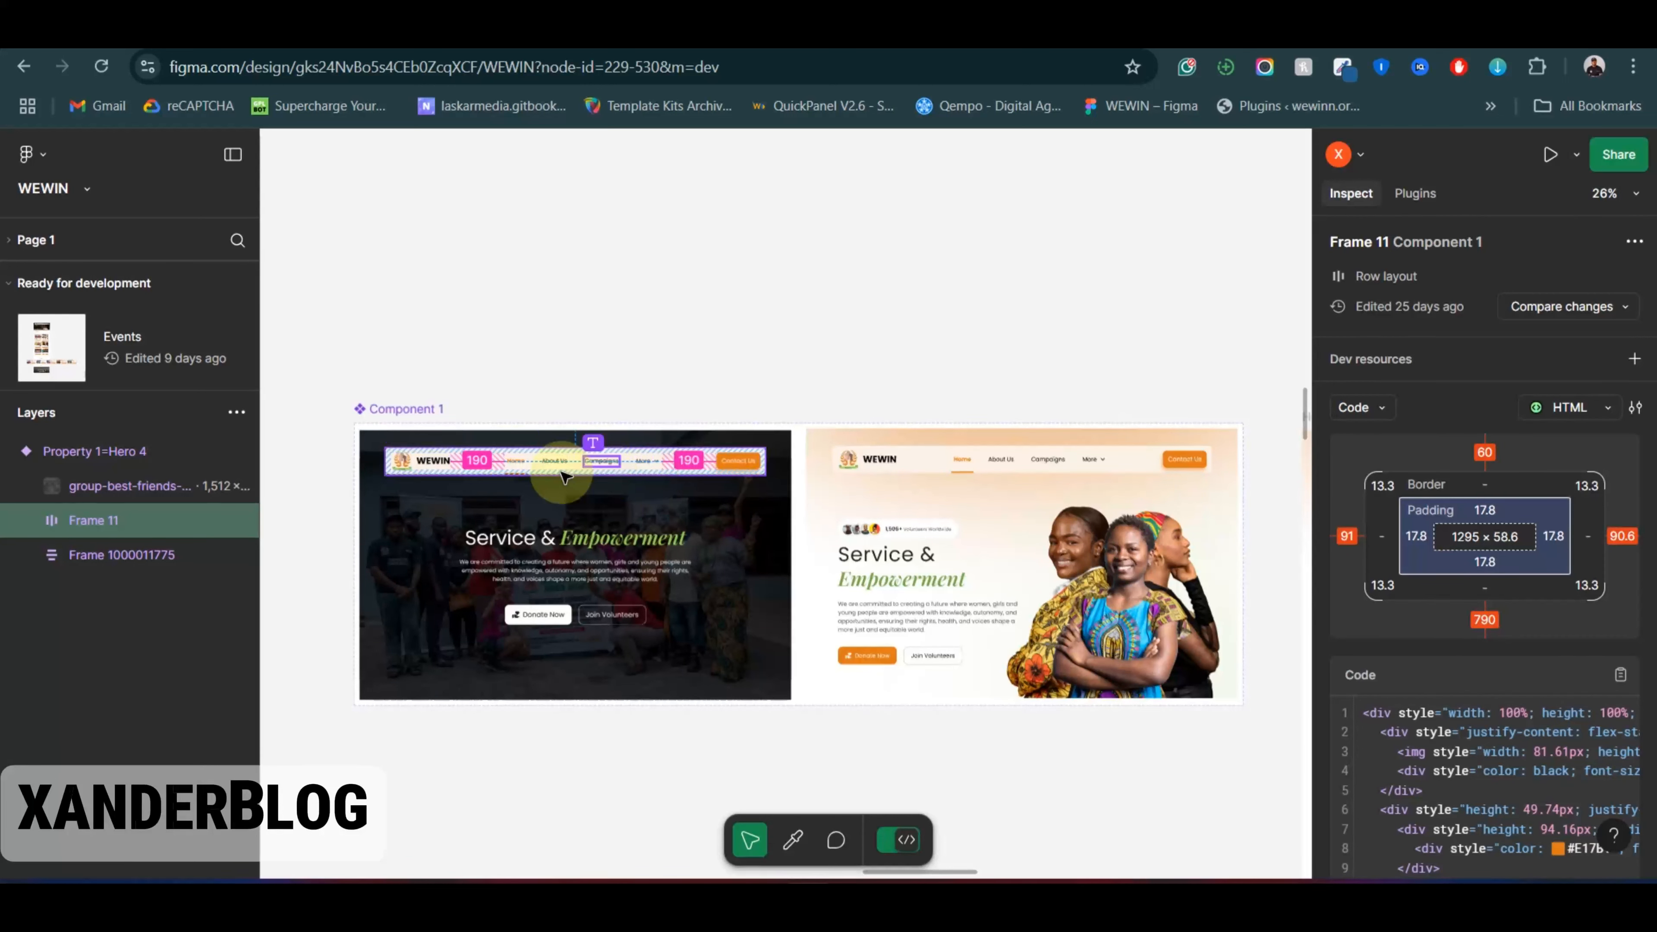
scroll(1397, 646, "down", 5)
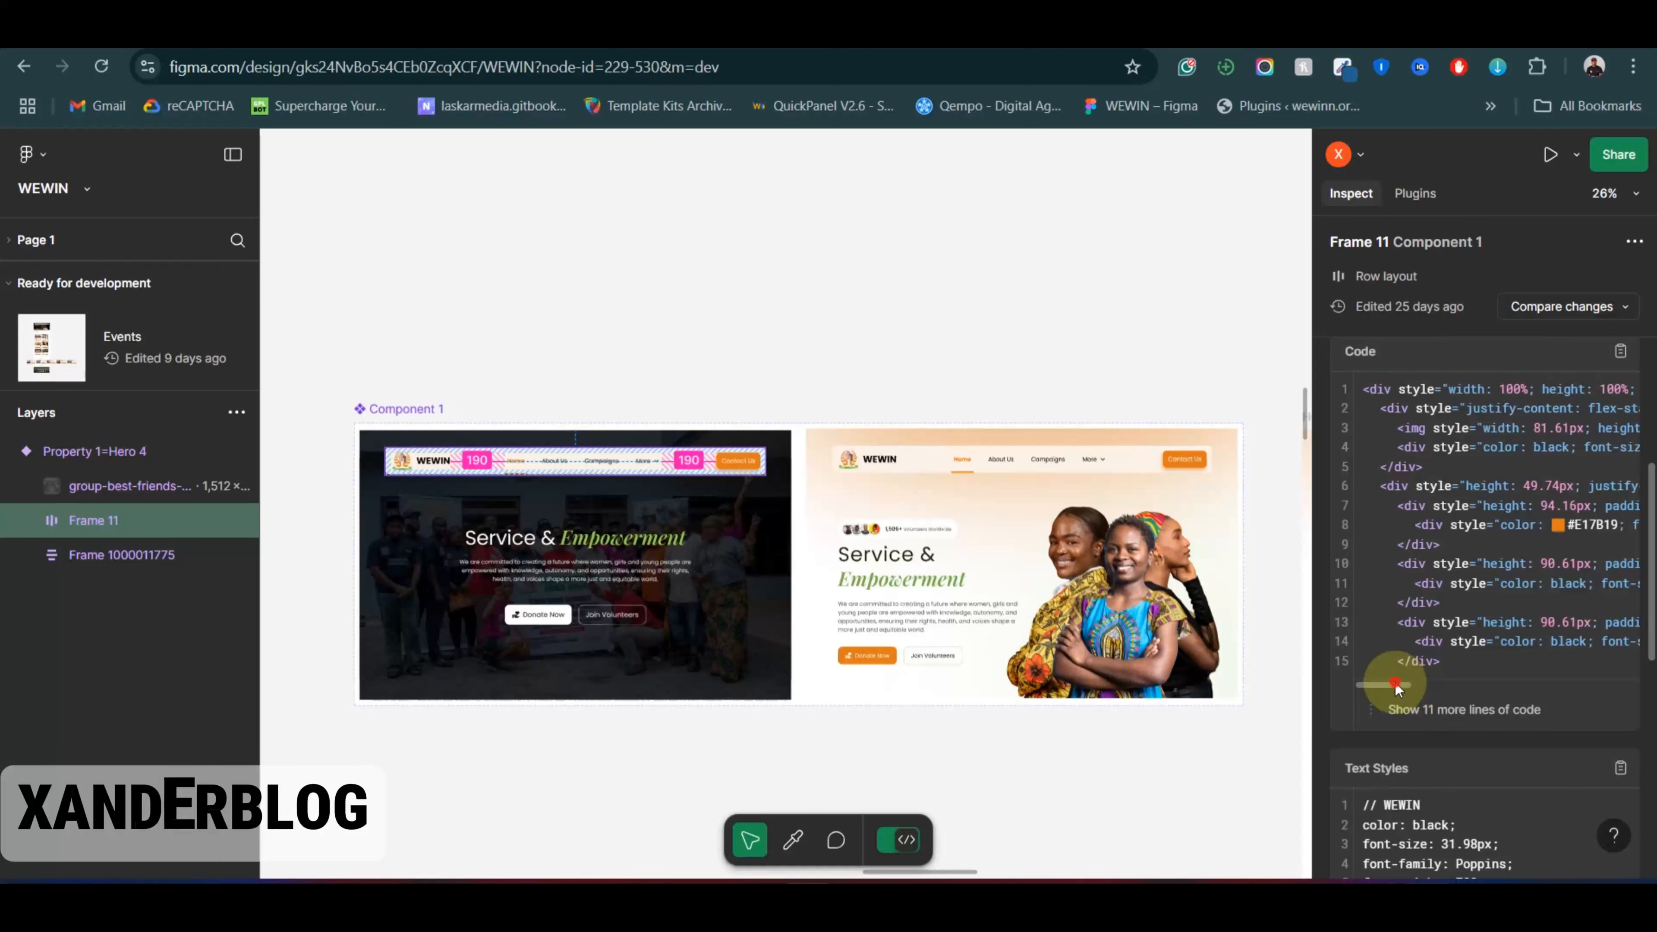
mouse_move(1394, 685)
left_mouse_down()
mouse_move(1567, 686)
mouse_move(1400, 685)
left_mouse_up()
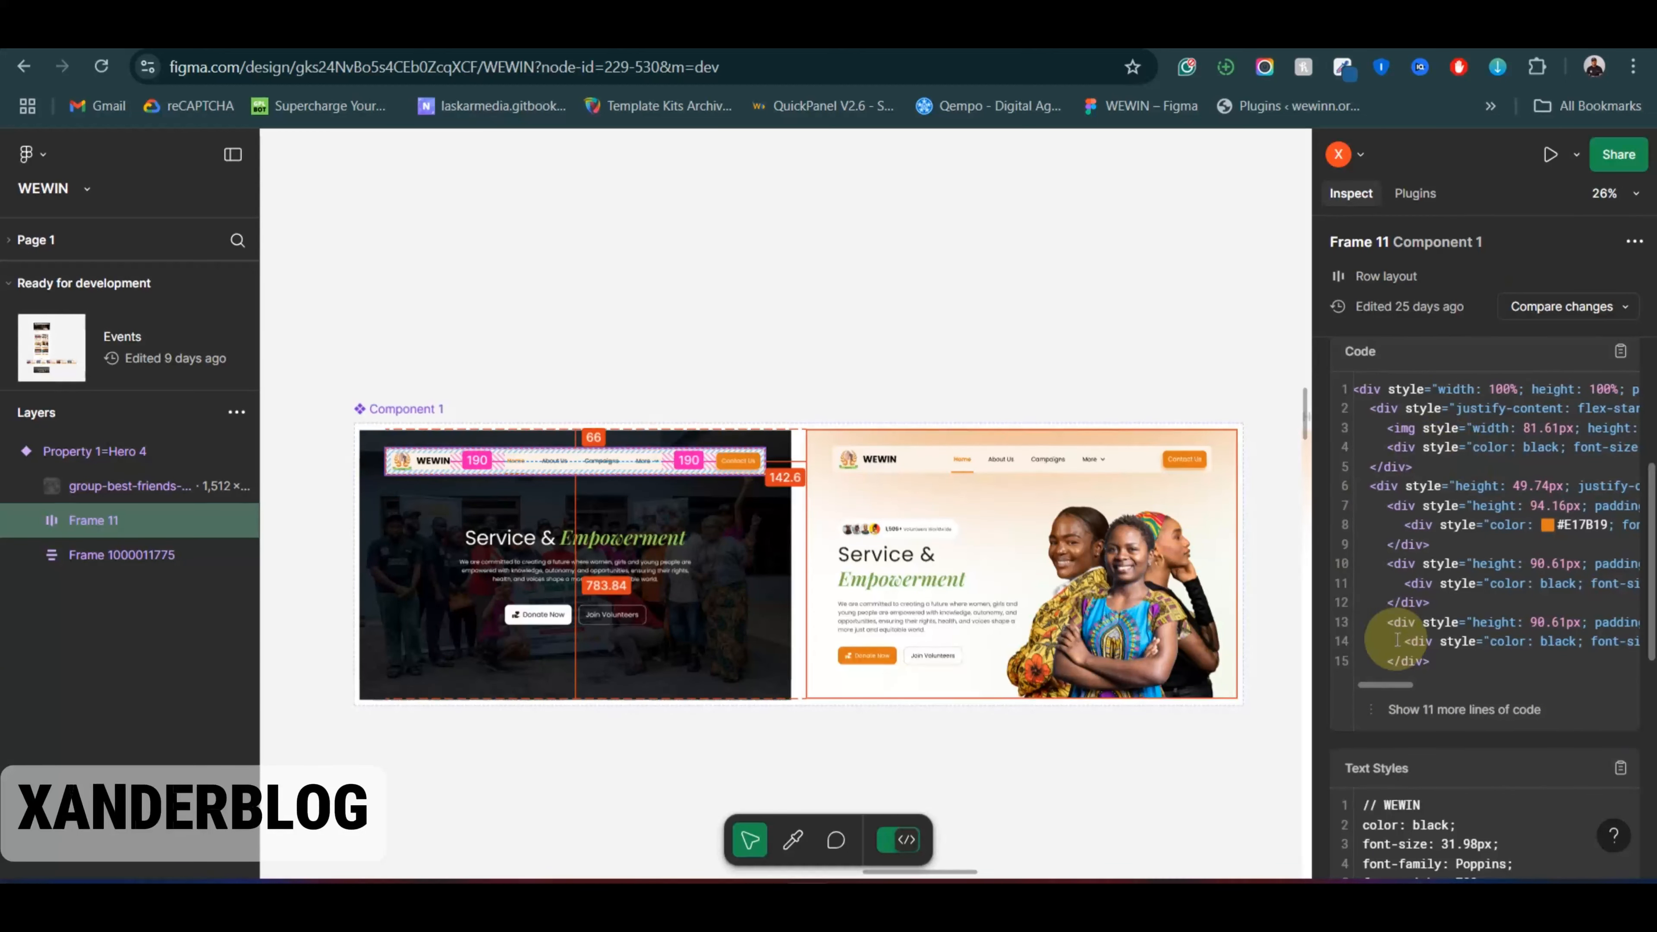
left_click_drag(1385, 687, 1356, 687)
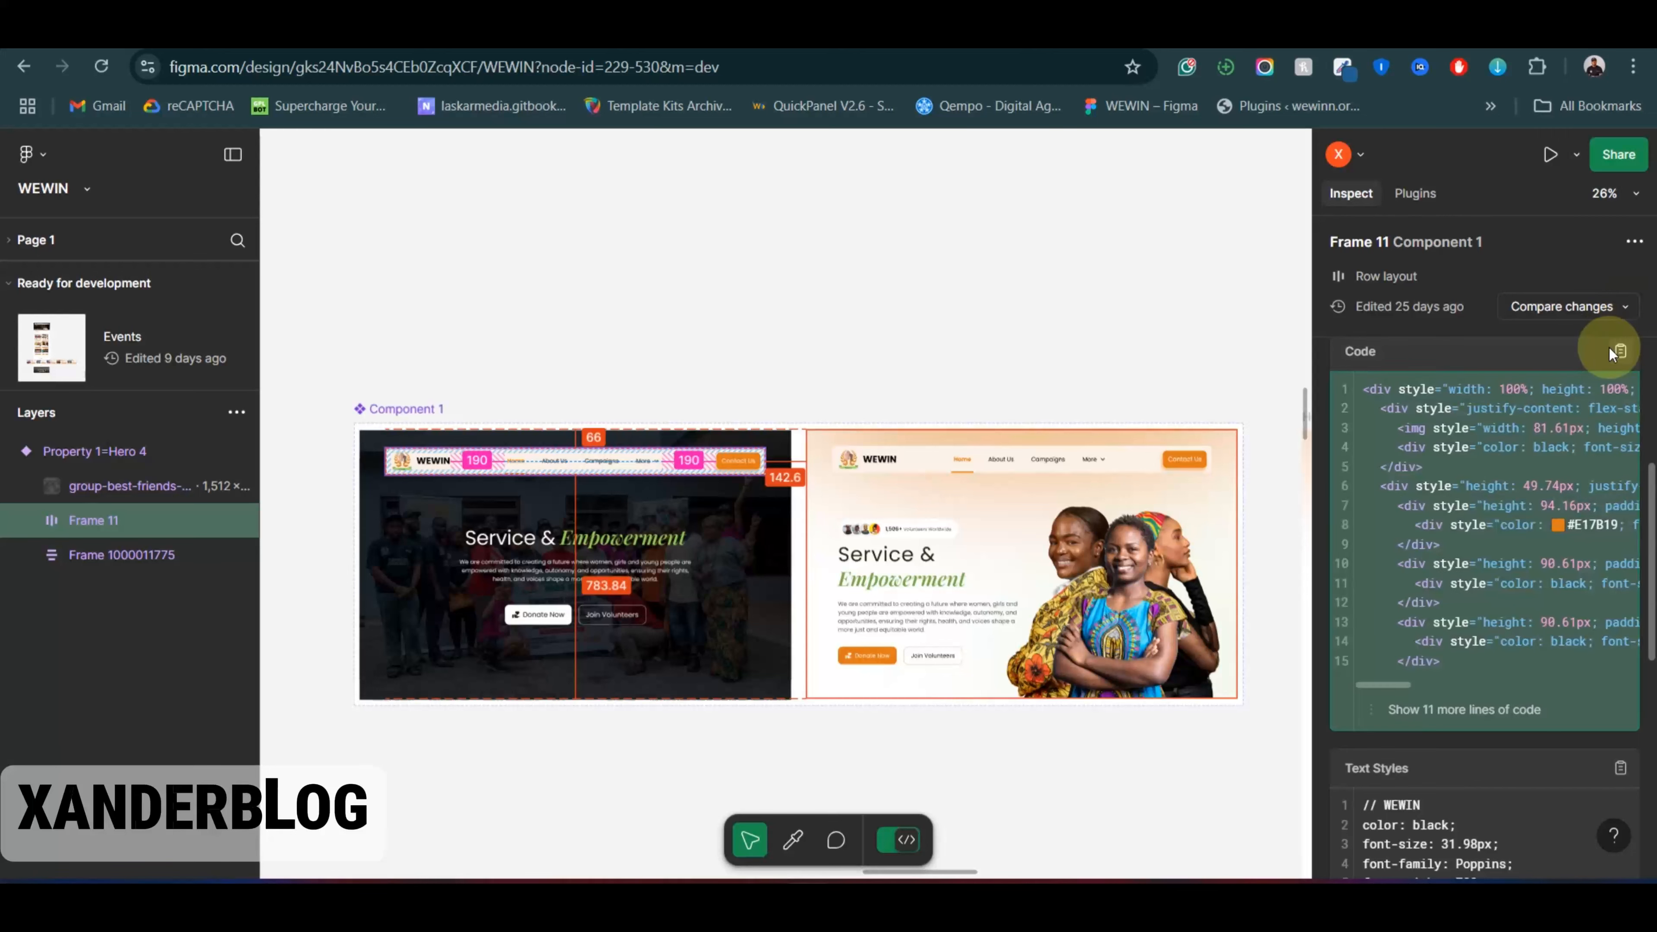
left_click(1622, 353)
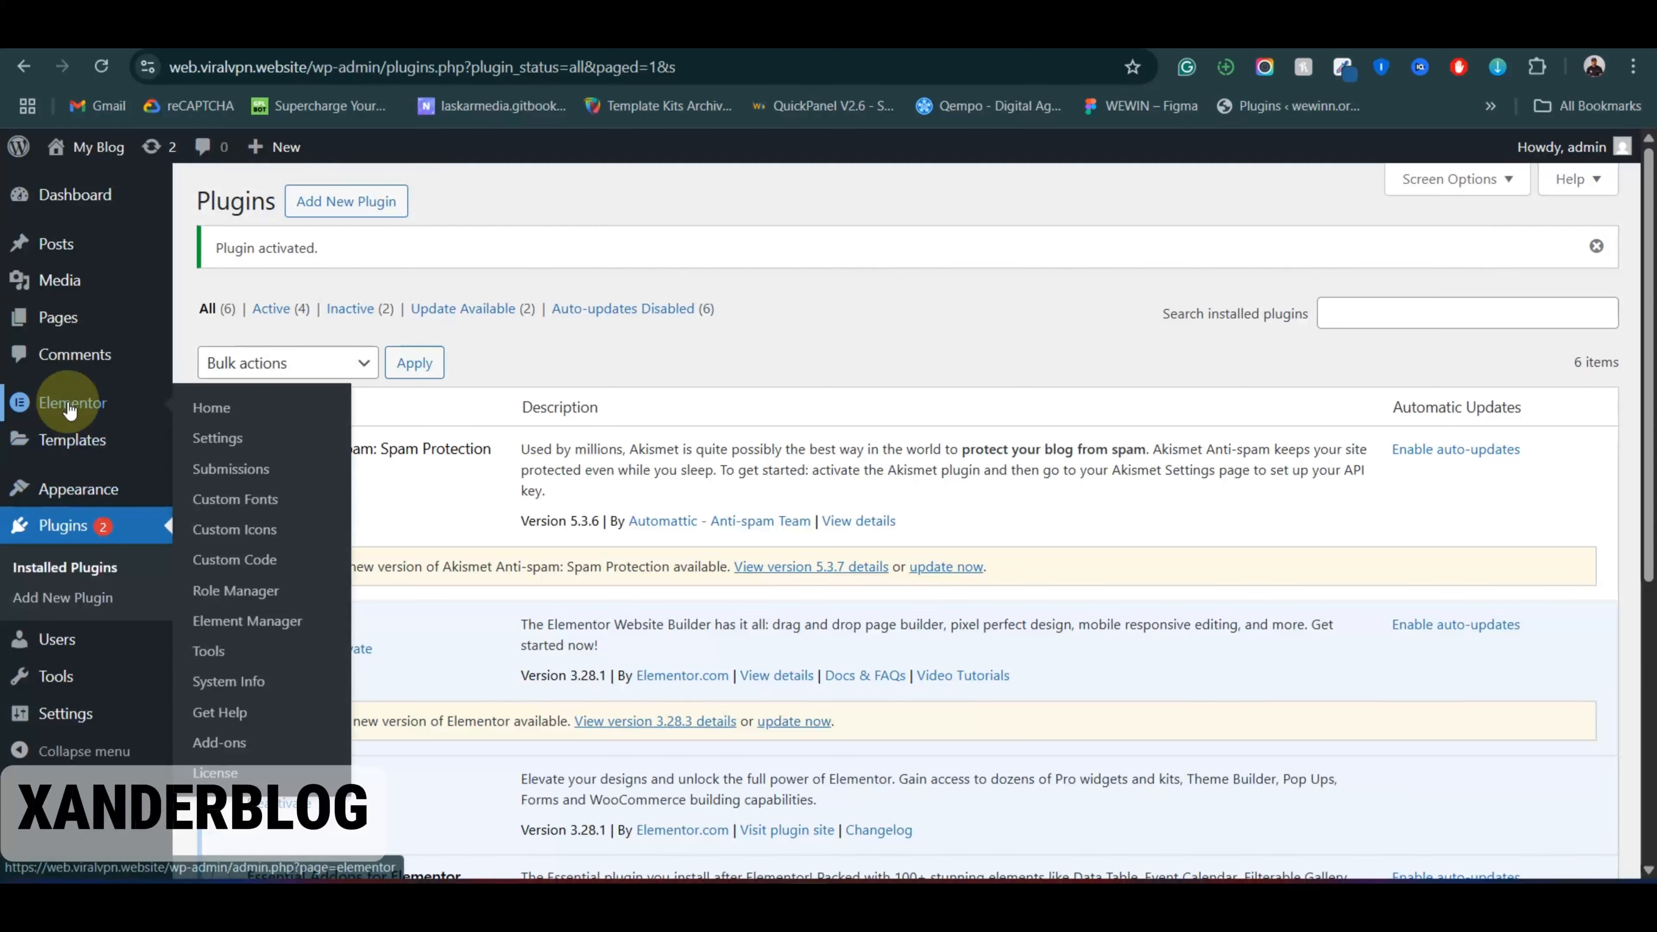
Step: Switch to the WordPress admin and add a new Header template in Elementor's Theme Builder
mouse_move(65, 438)
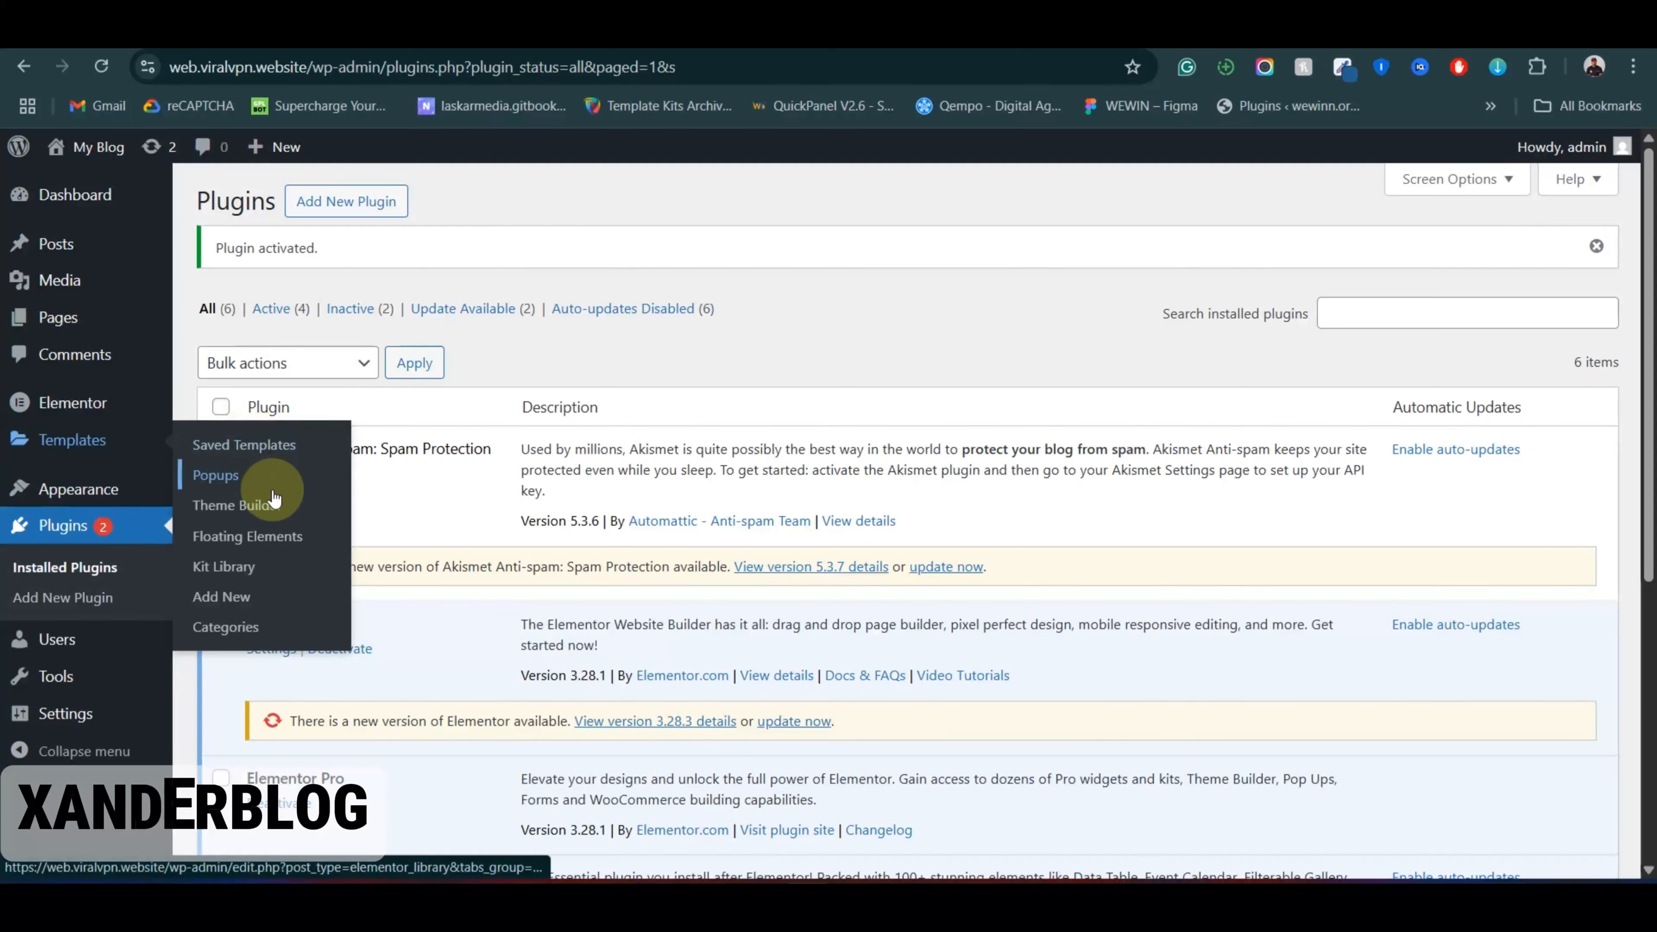
left_click(261, 508)
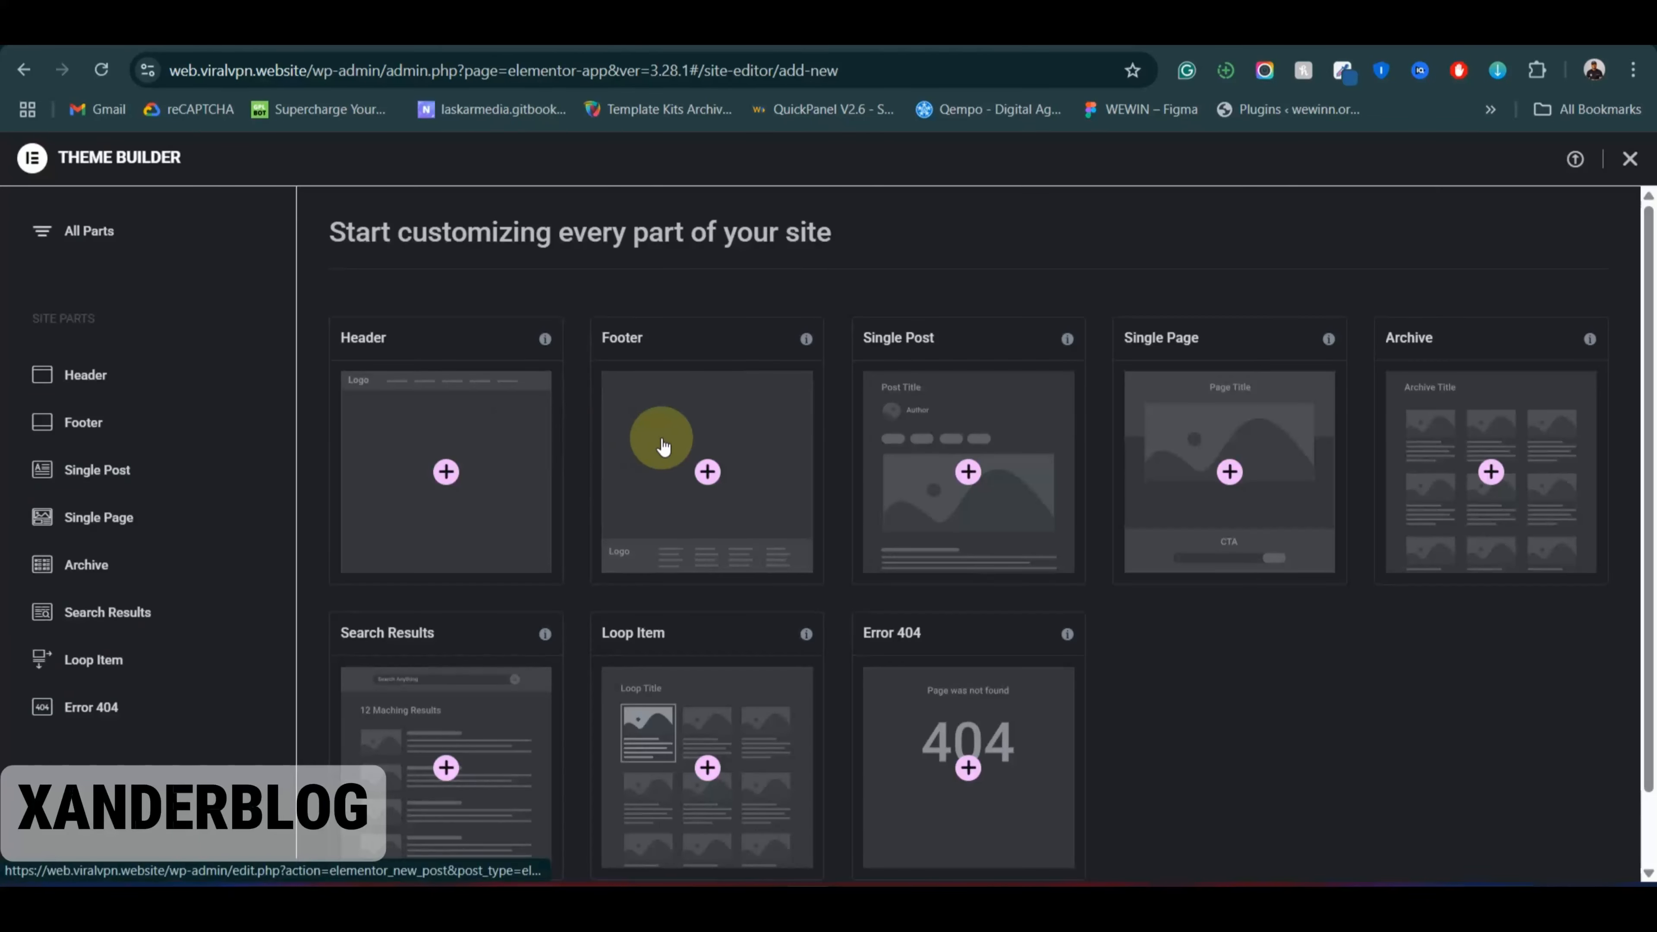
left_click(91, 373)
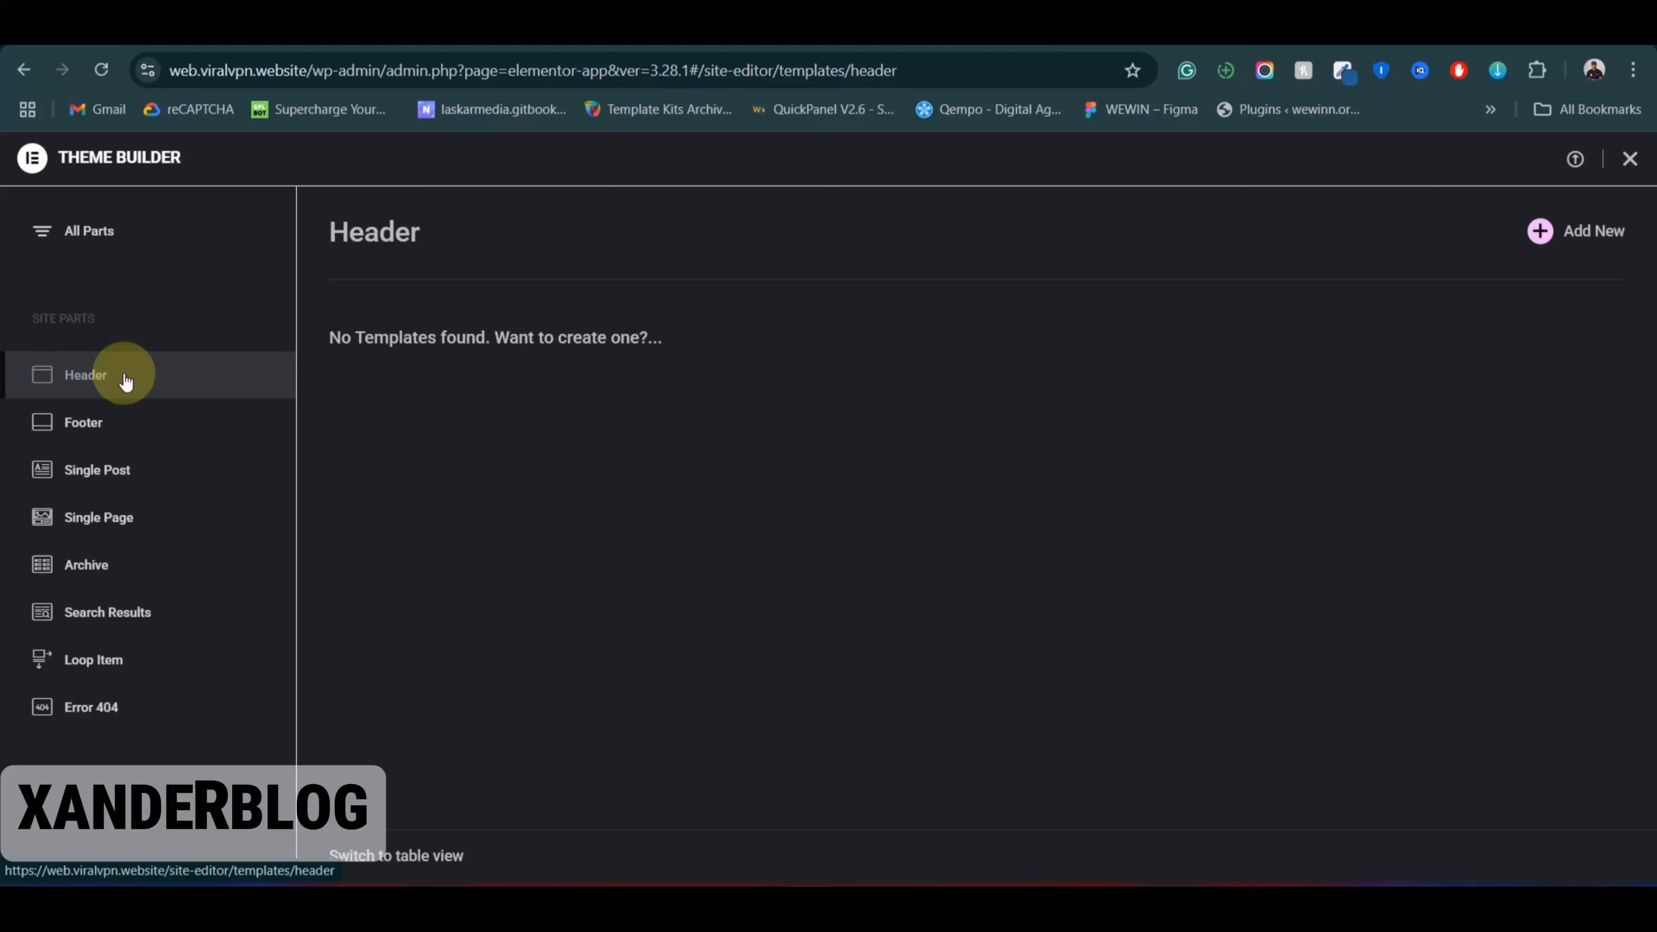
left_click(1539, 231)
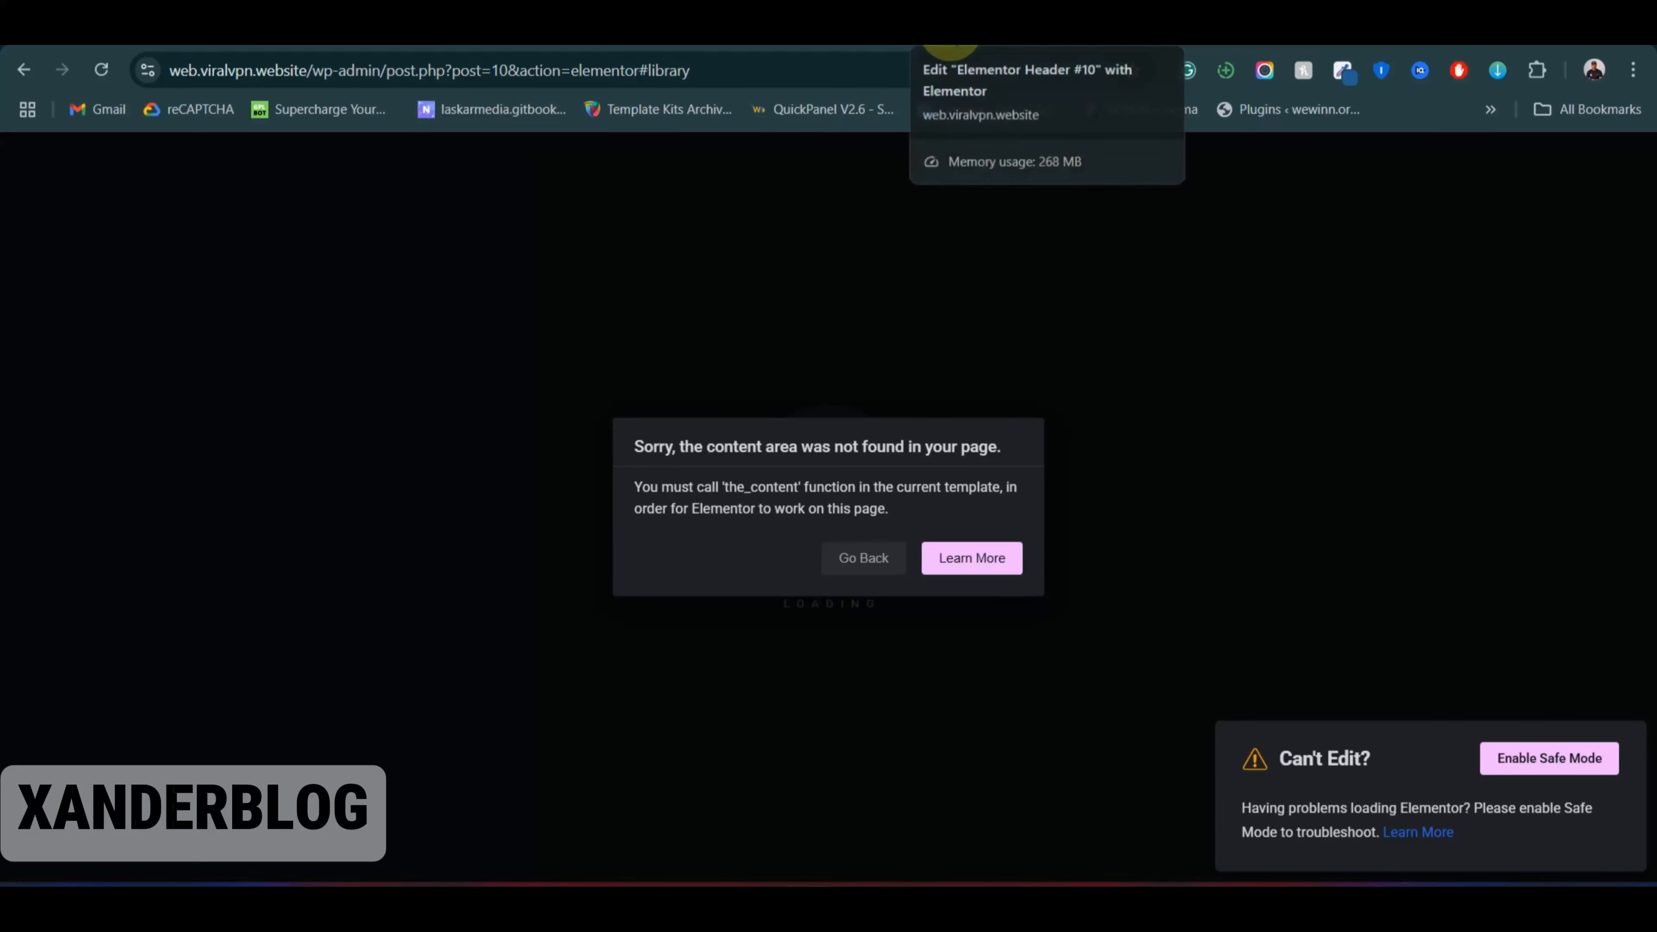
Step: Leave the header editor, view all site parts in the Theme Builder, and go to Elementor's general Tools settings
left_click(850, 563)
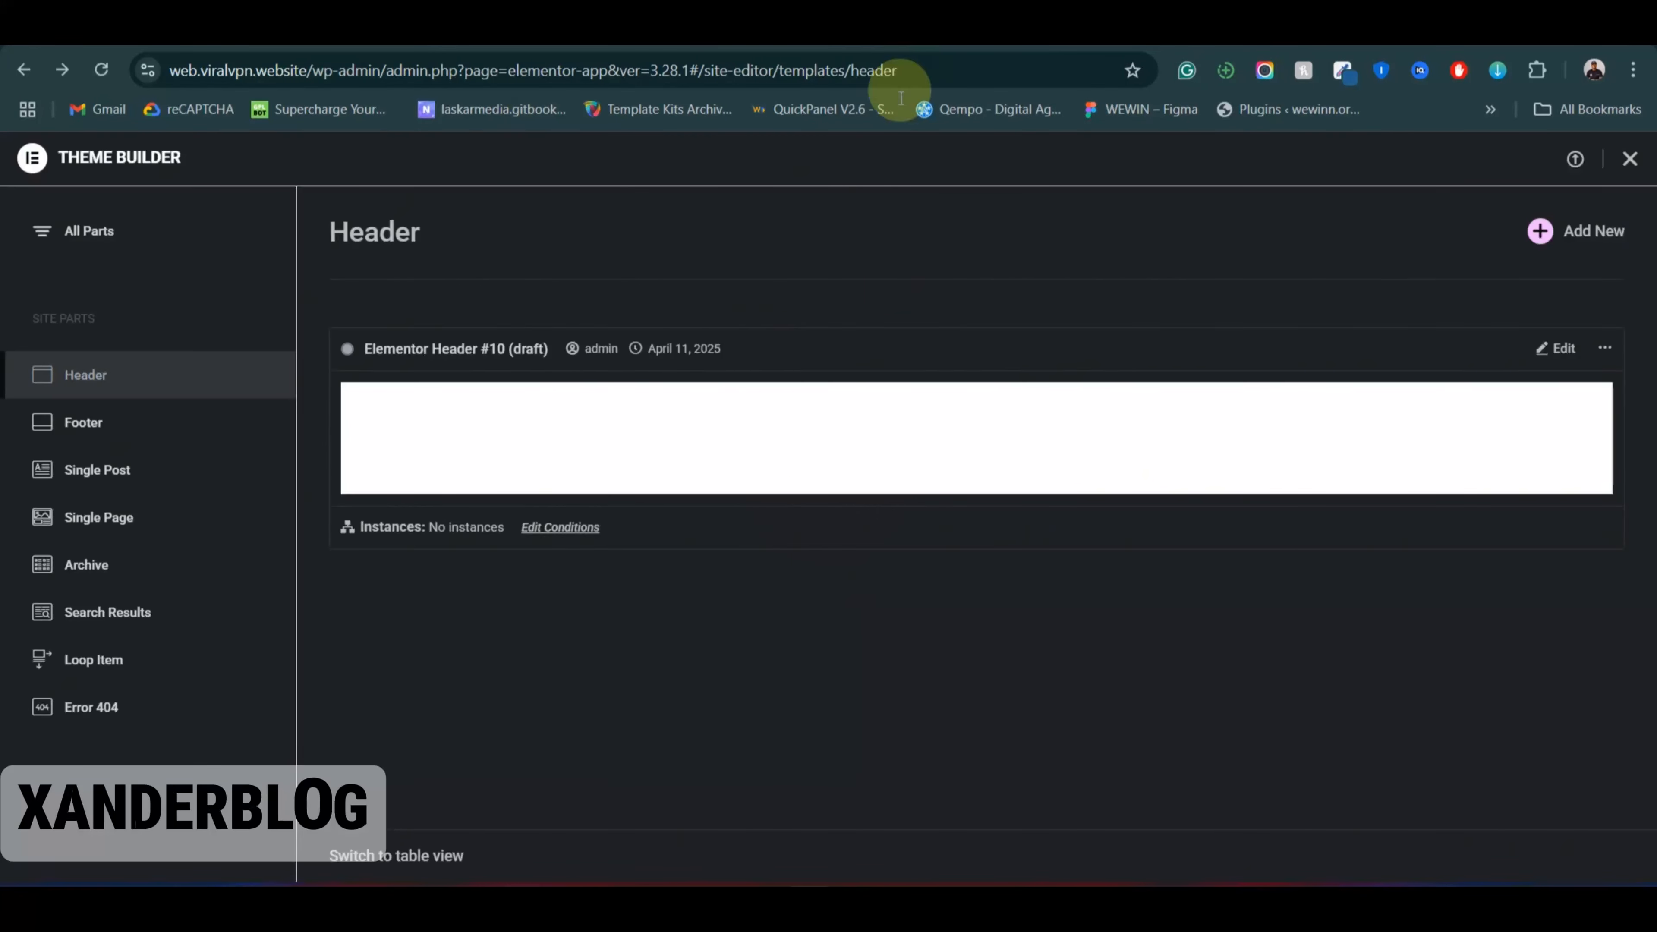
left_click(35, 164)
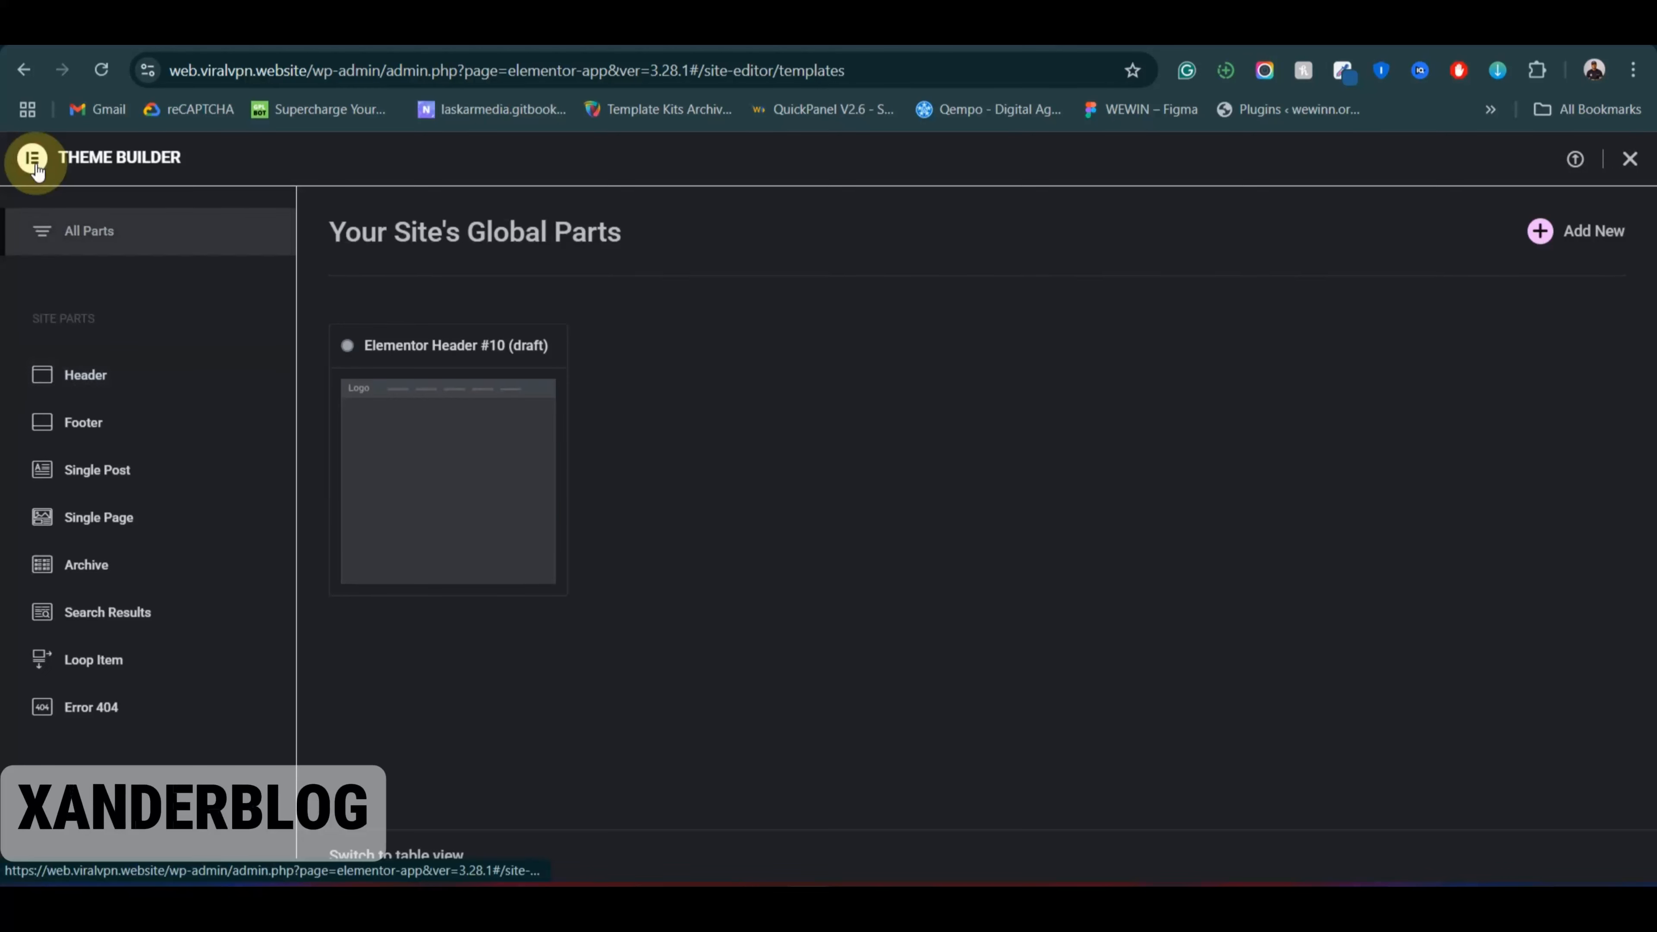
left_click(24, 71)
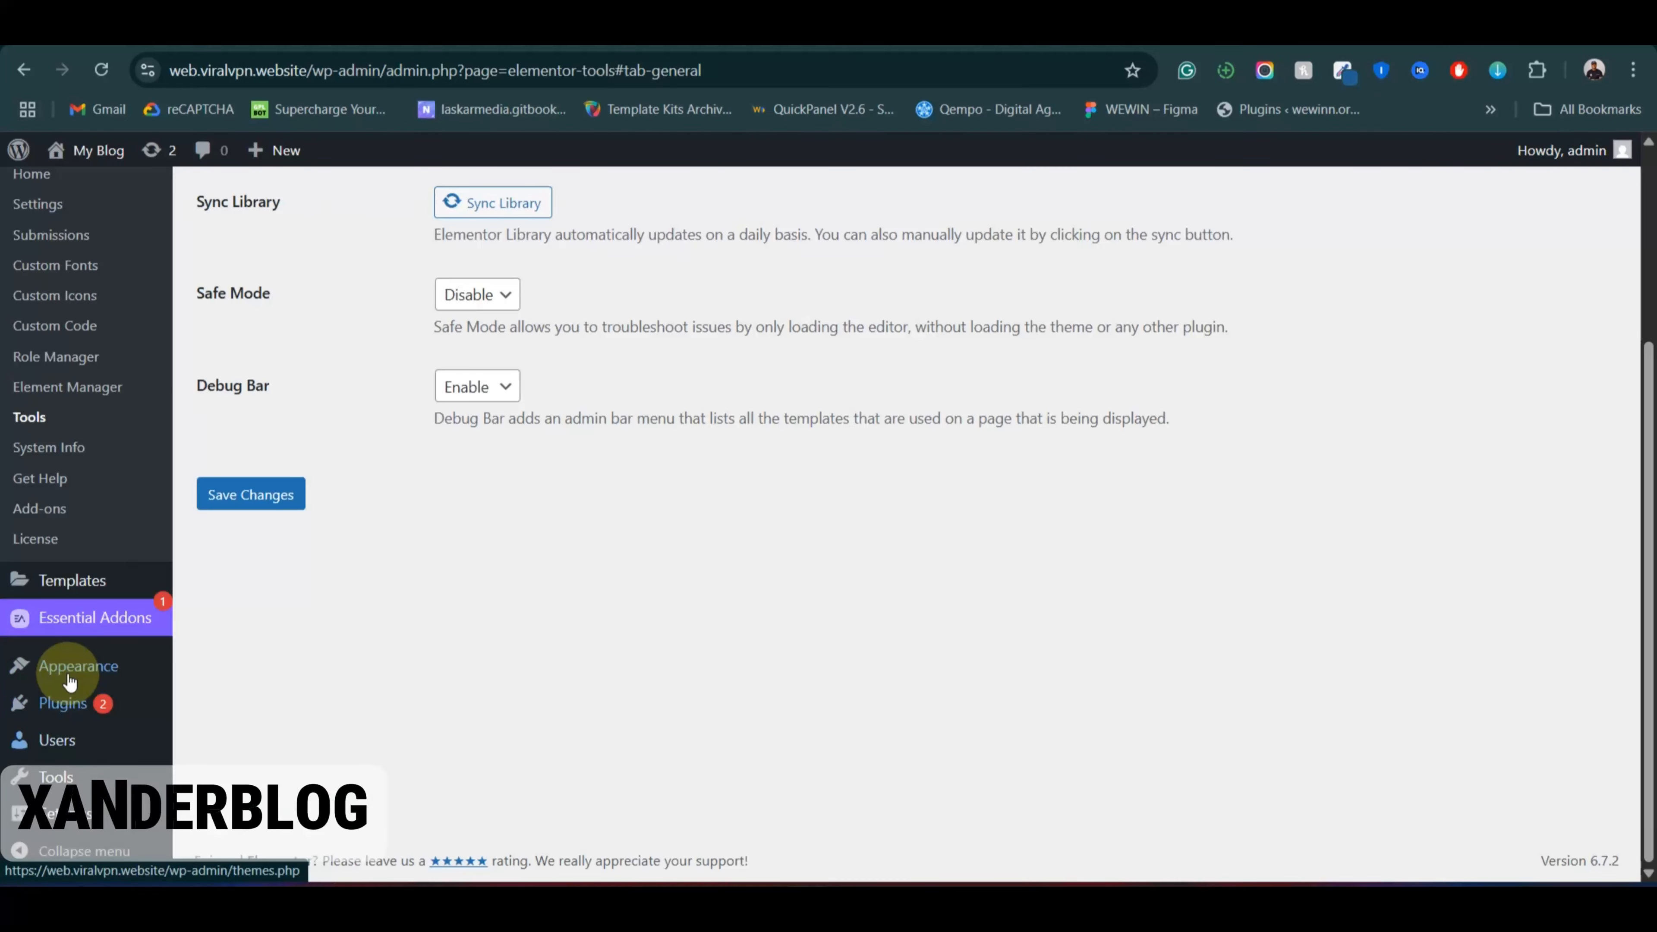
Step: Browse the popular WordPress themes available to add and install Hello Elementor
mouse_move(73, 679)
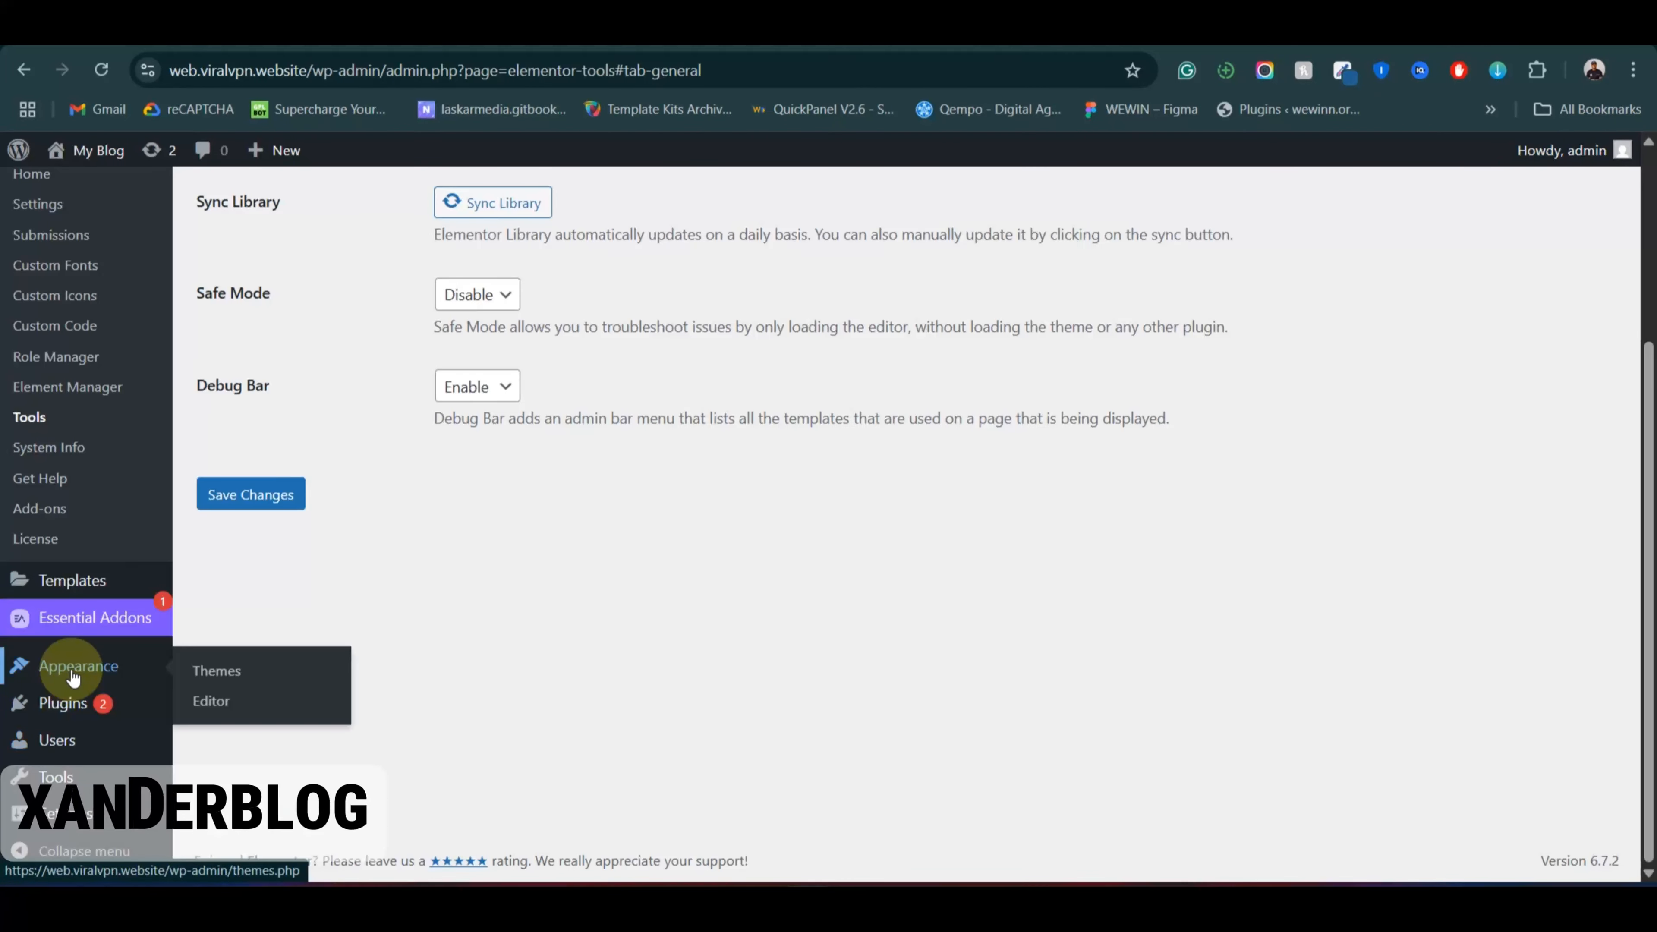
left_click(242, 673)
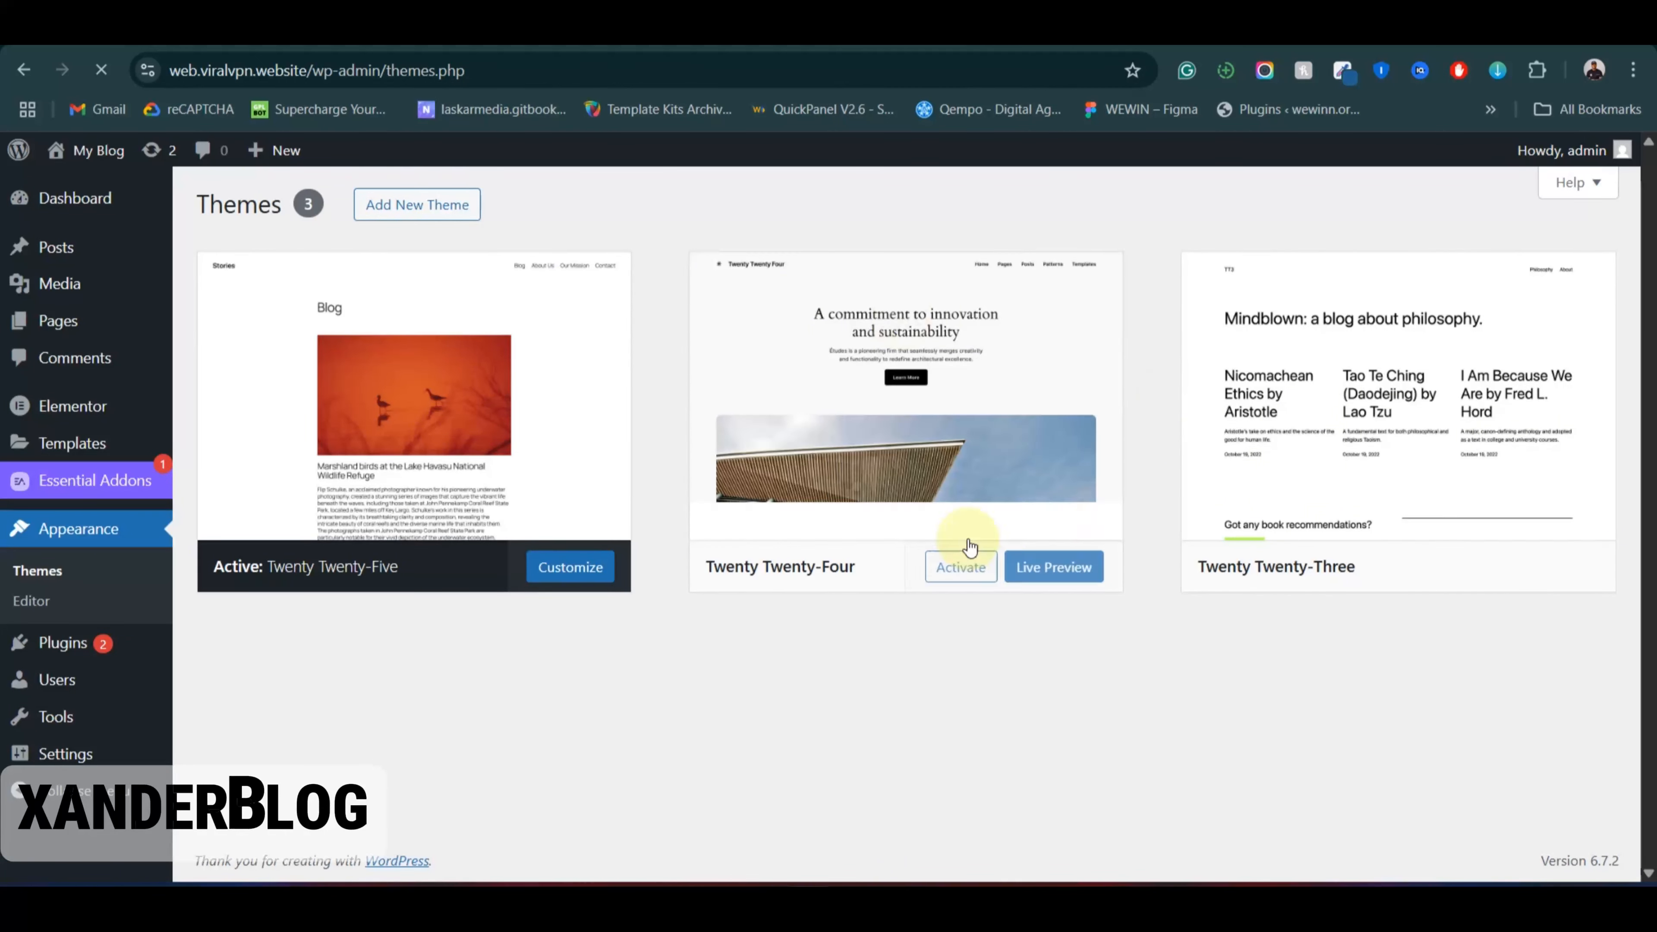
left_click(397, 197)
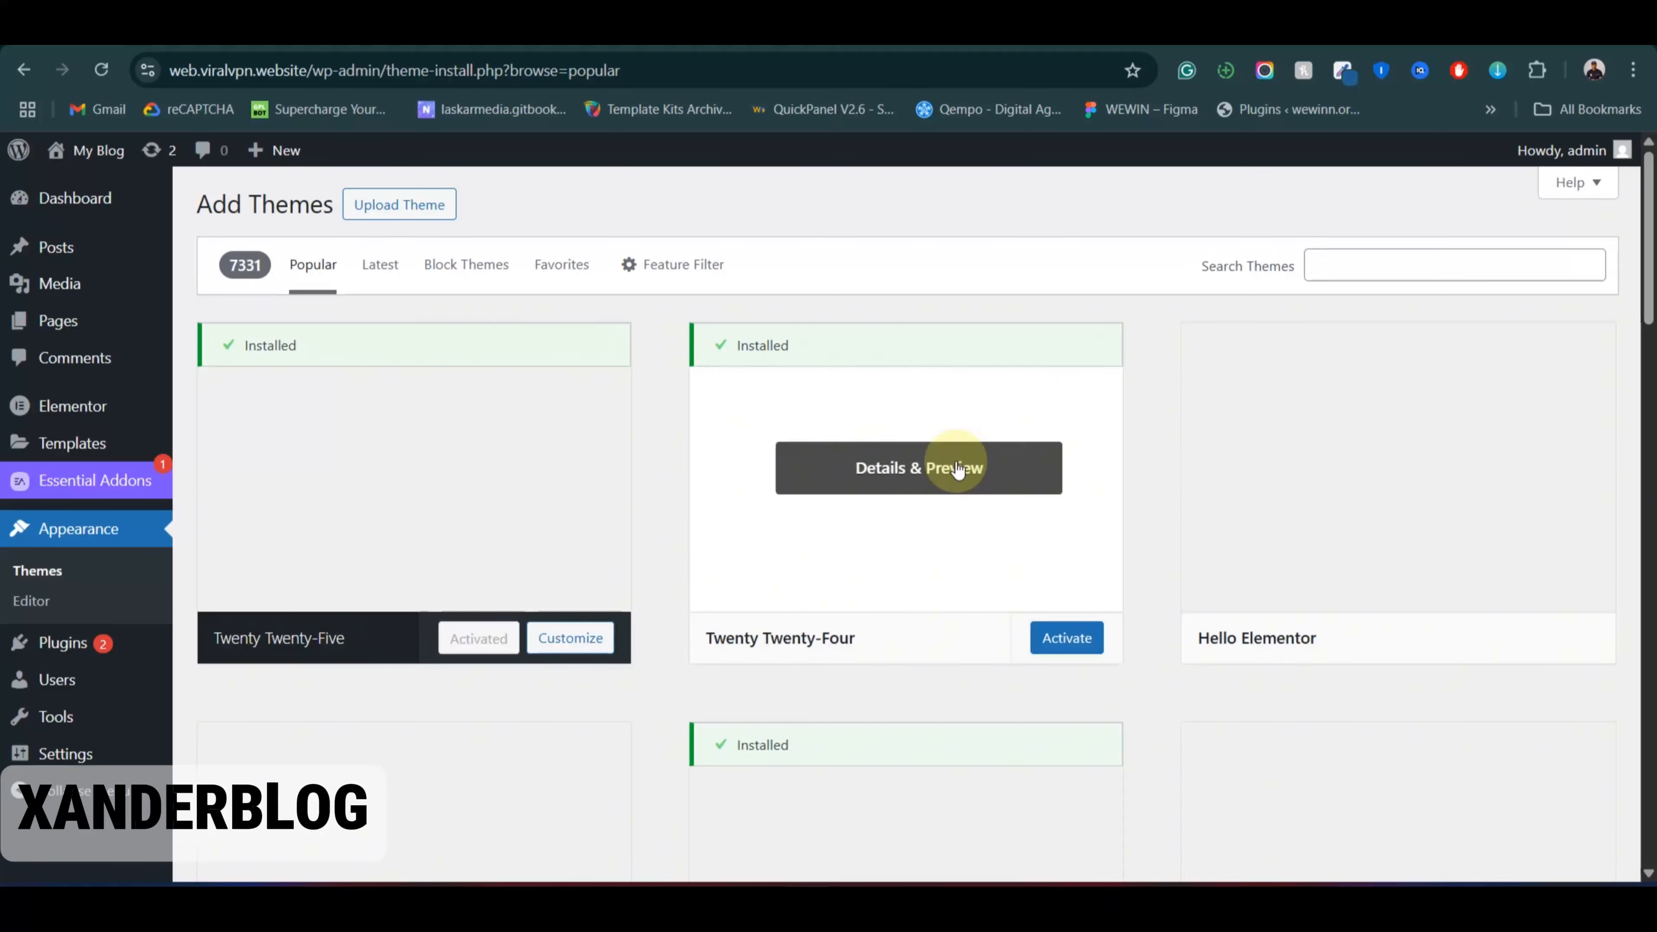
scroll(1240, 553, "down", 3)
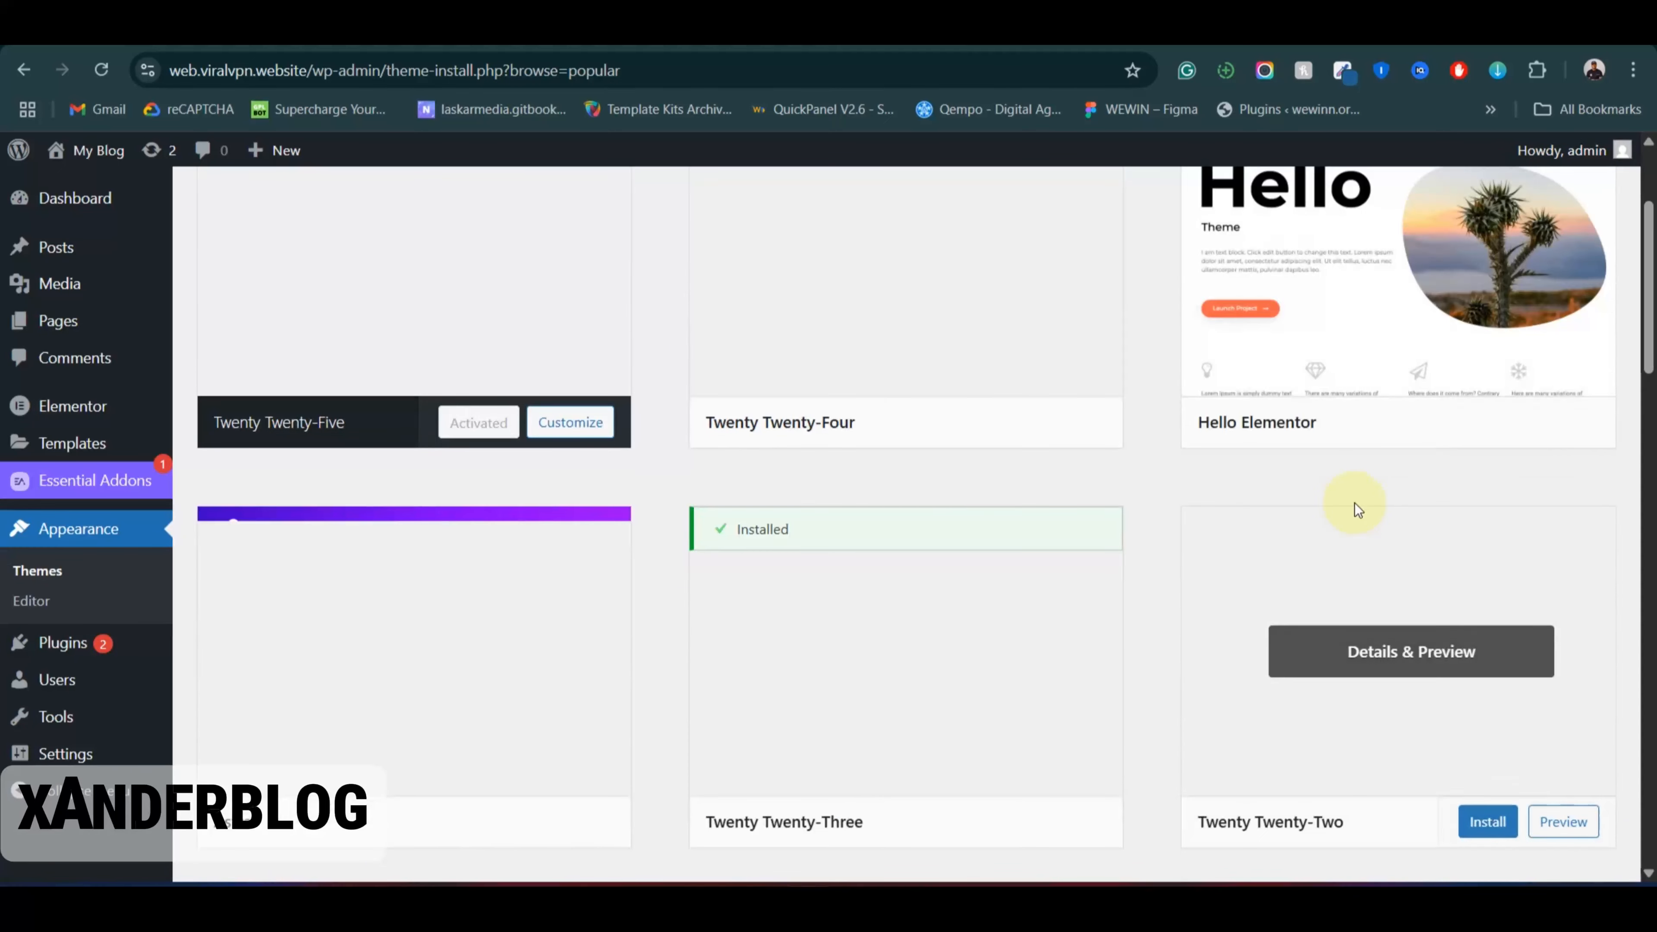
scroll(1314, 522, "up", 1)
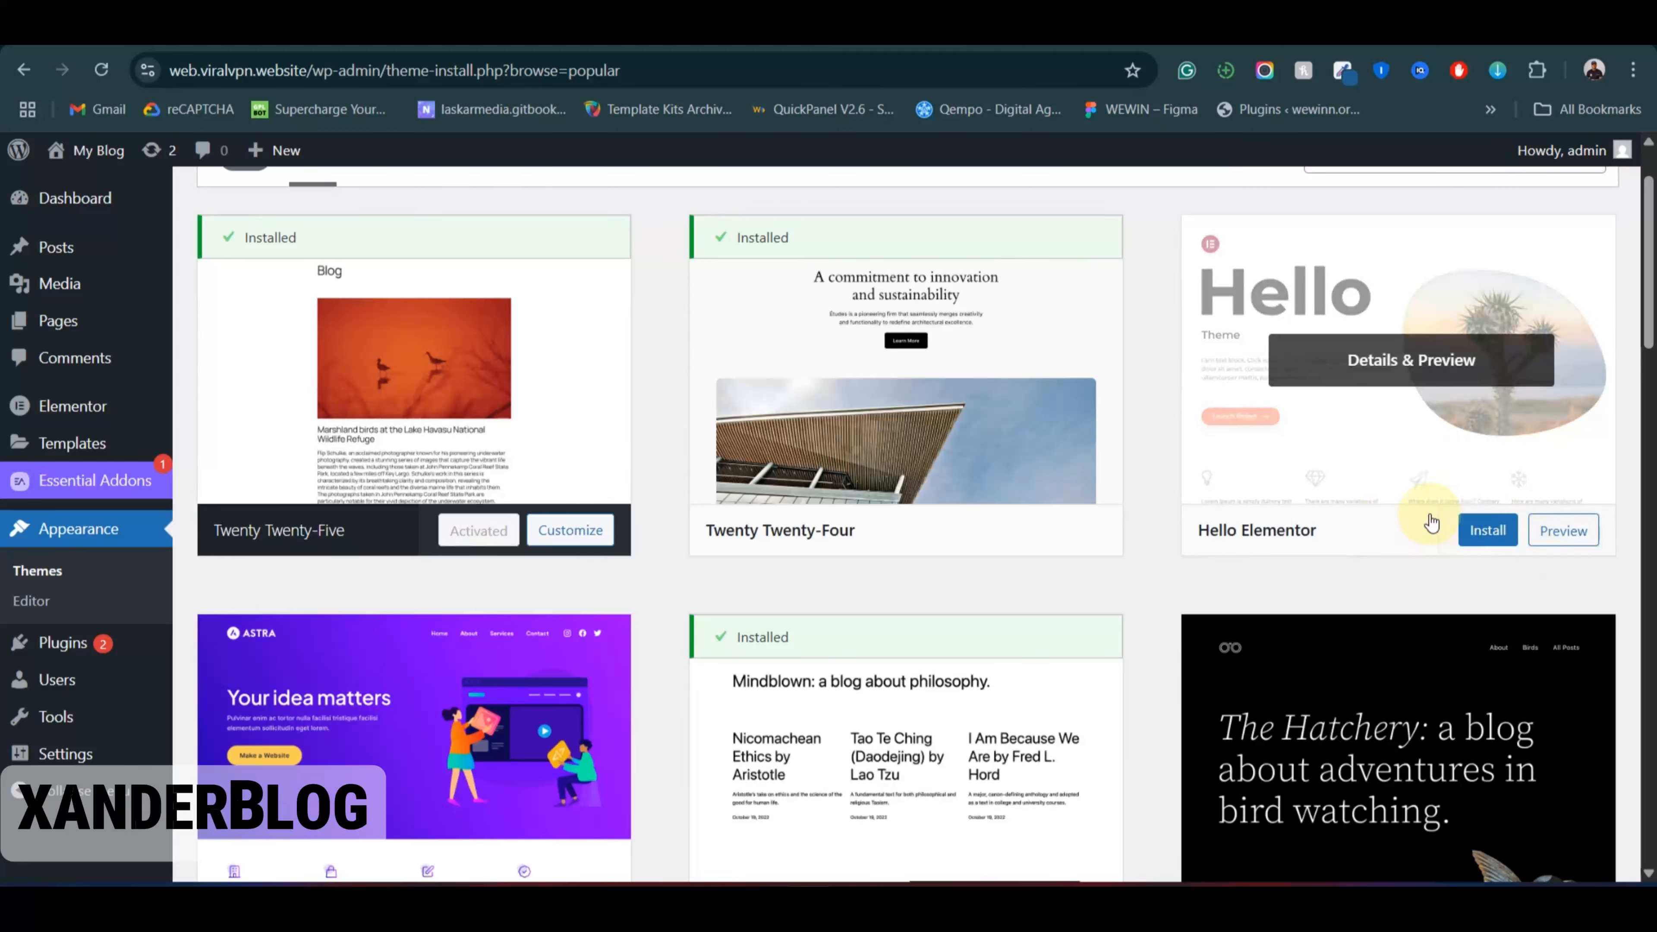
left_click(1473, 534)
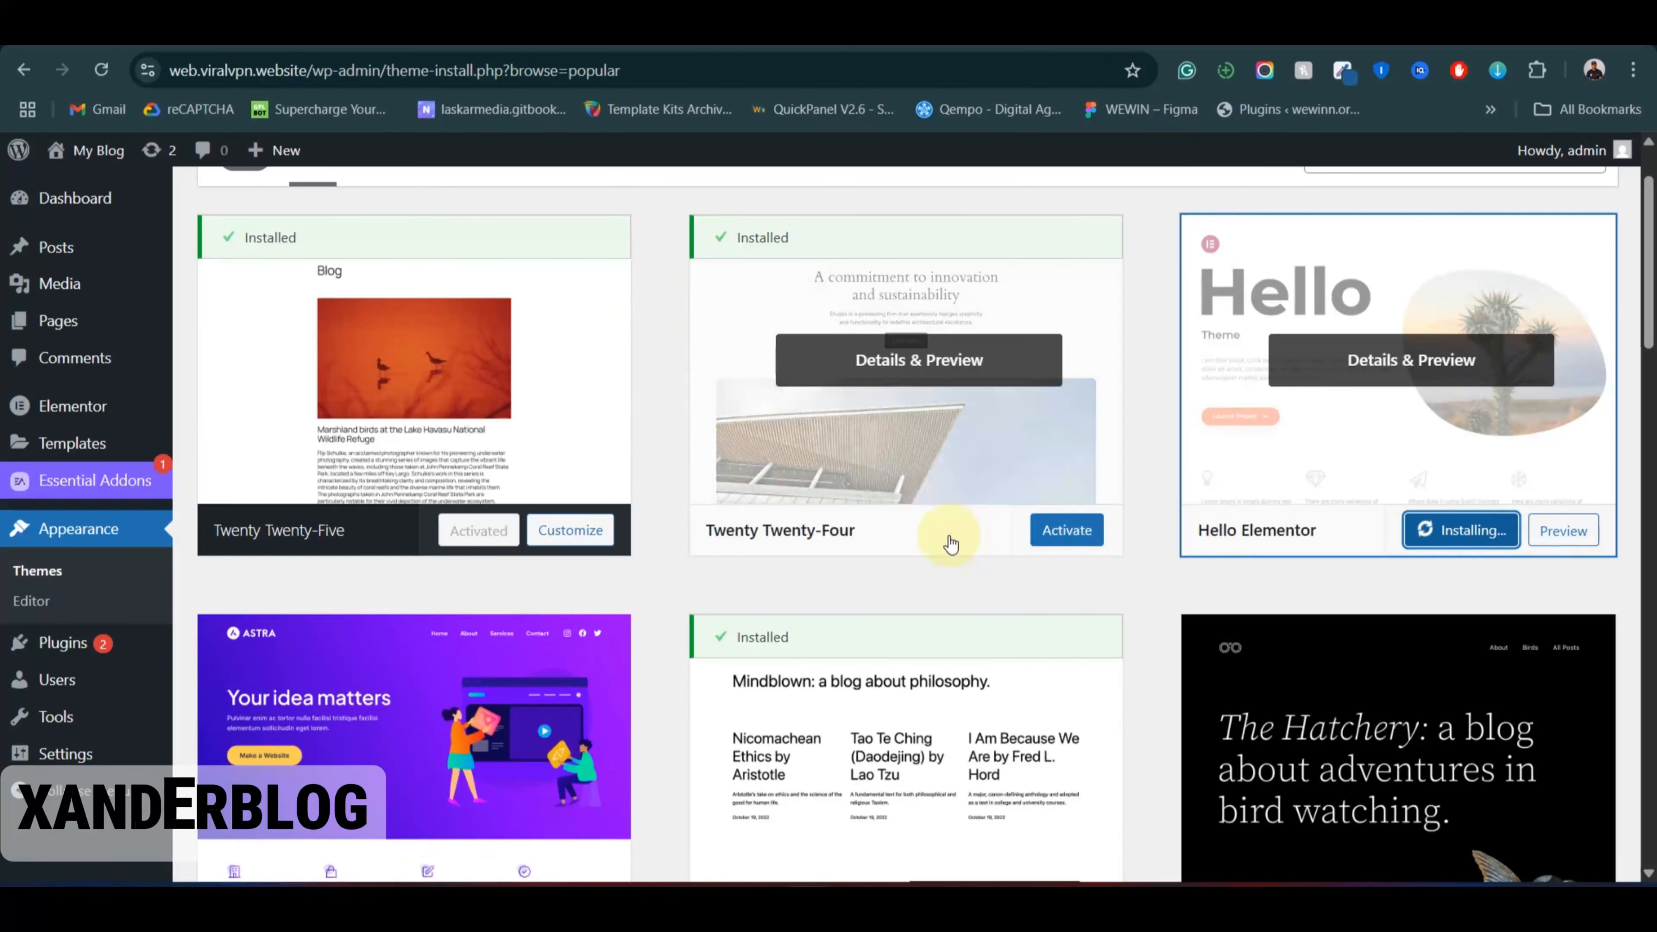
Step: Install and activate the Astra theme, and check it among the installed themes
scroll(540, 591, "down", 3)
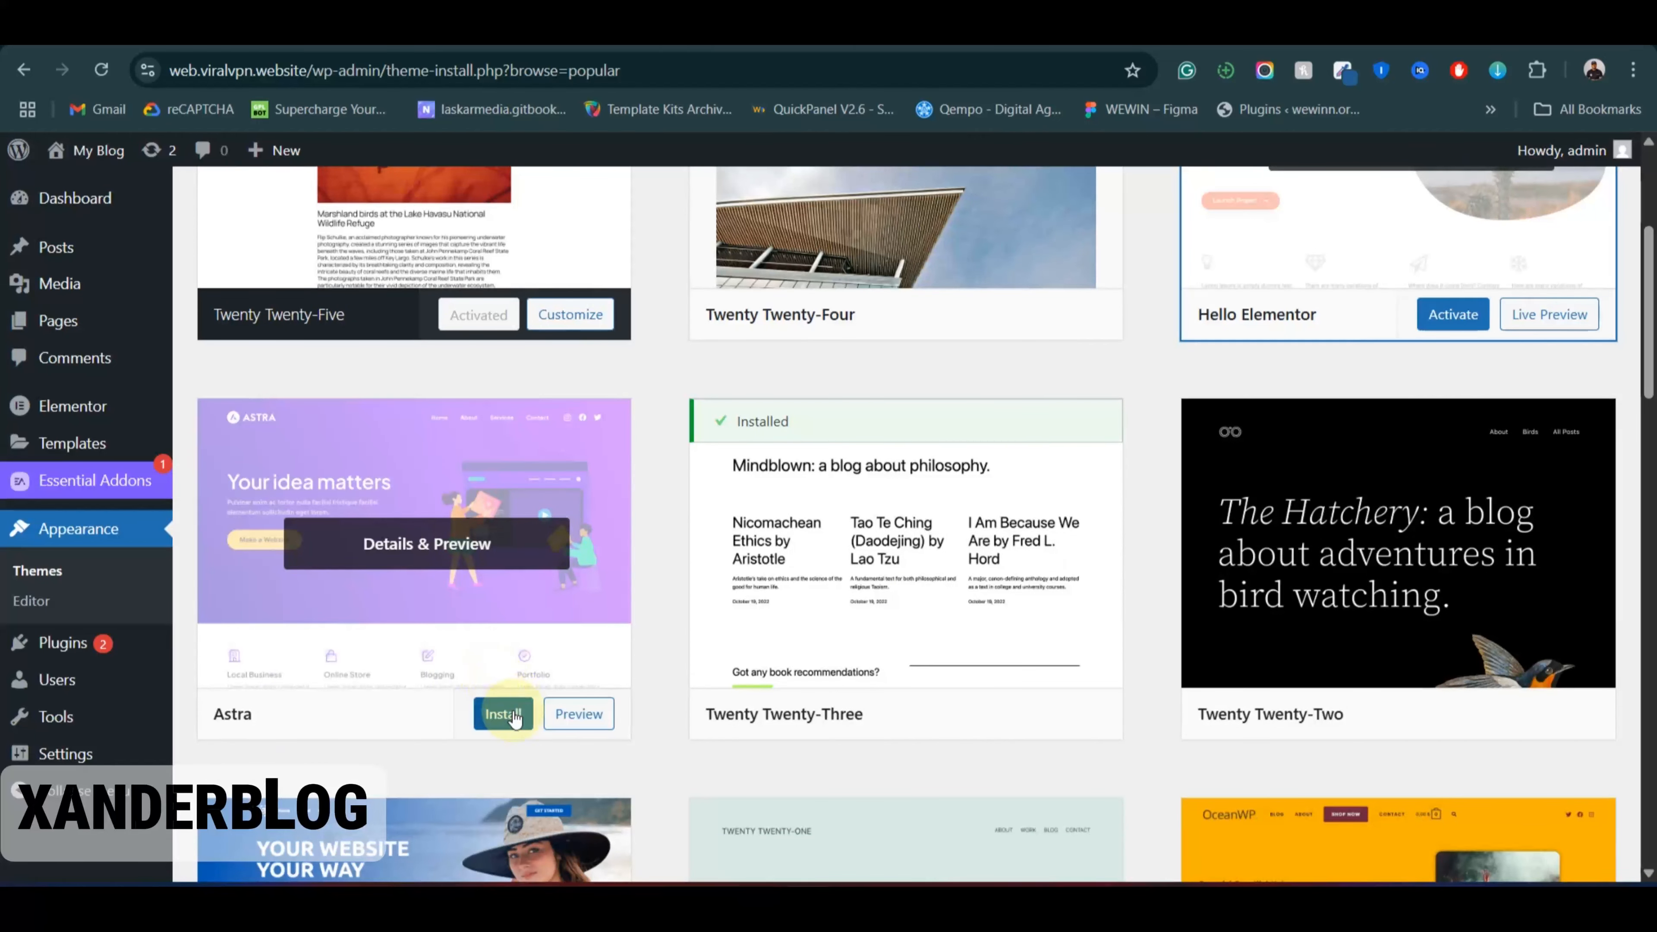
left_click(495, 713)
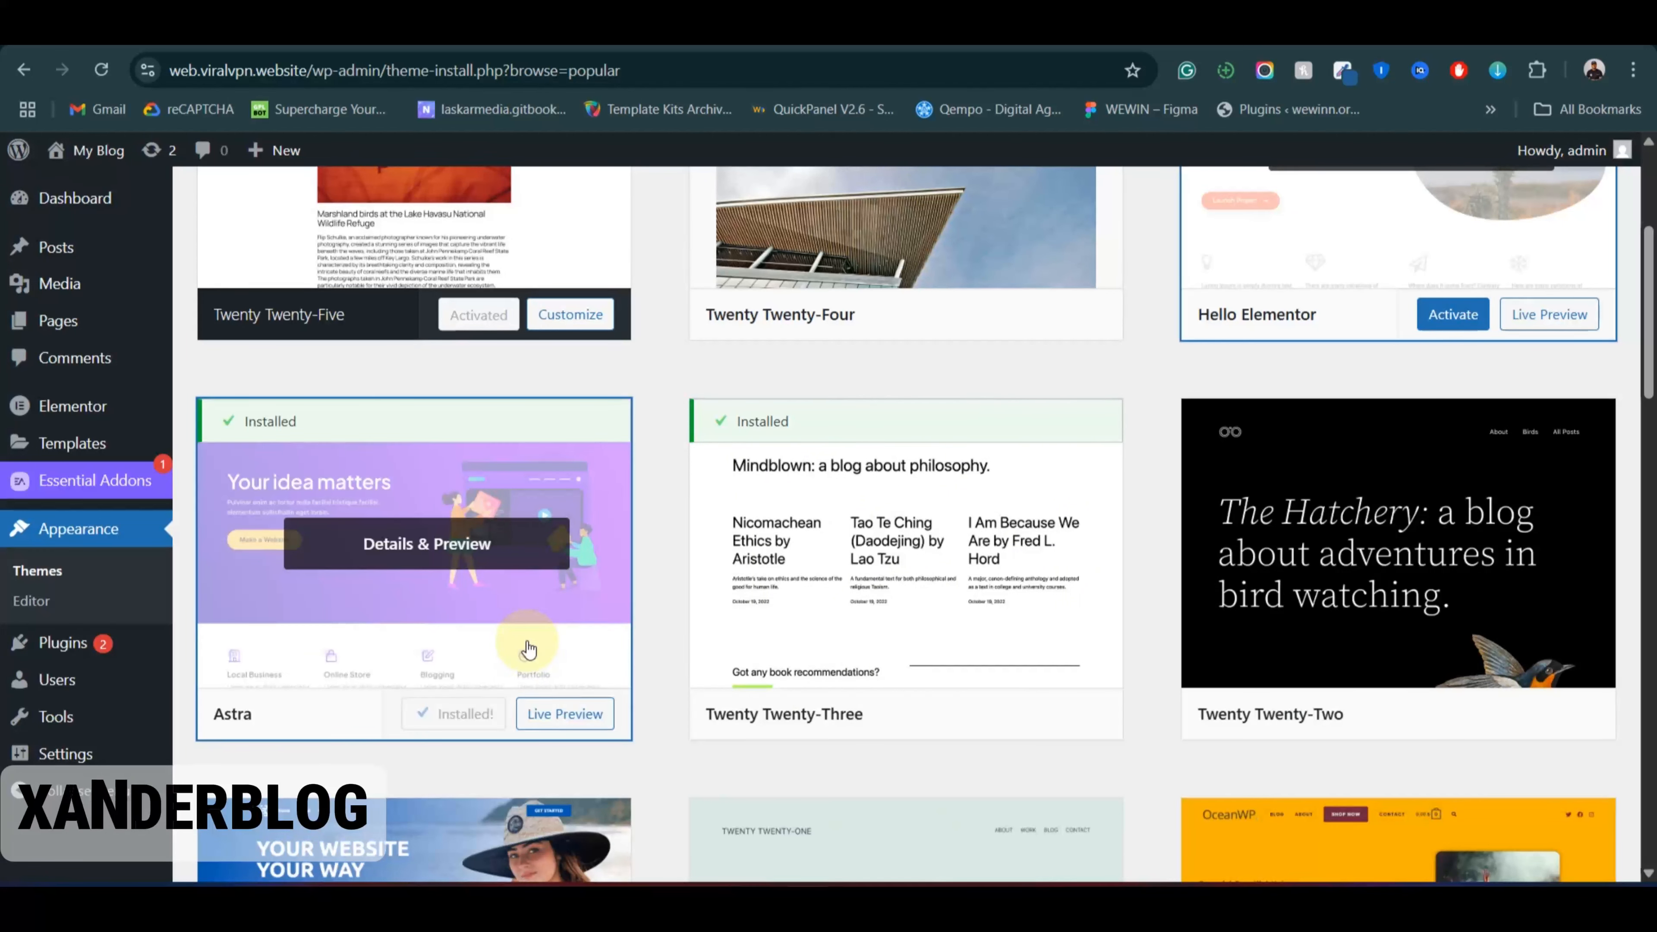
left_click(459, 715)
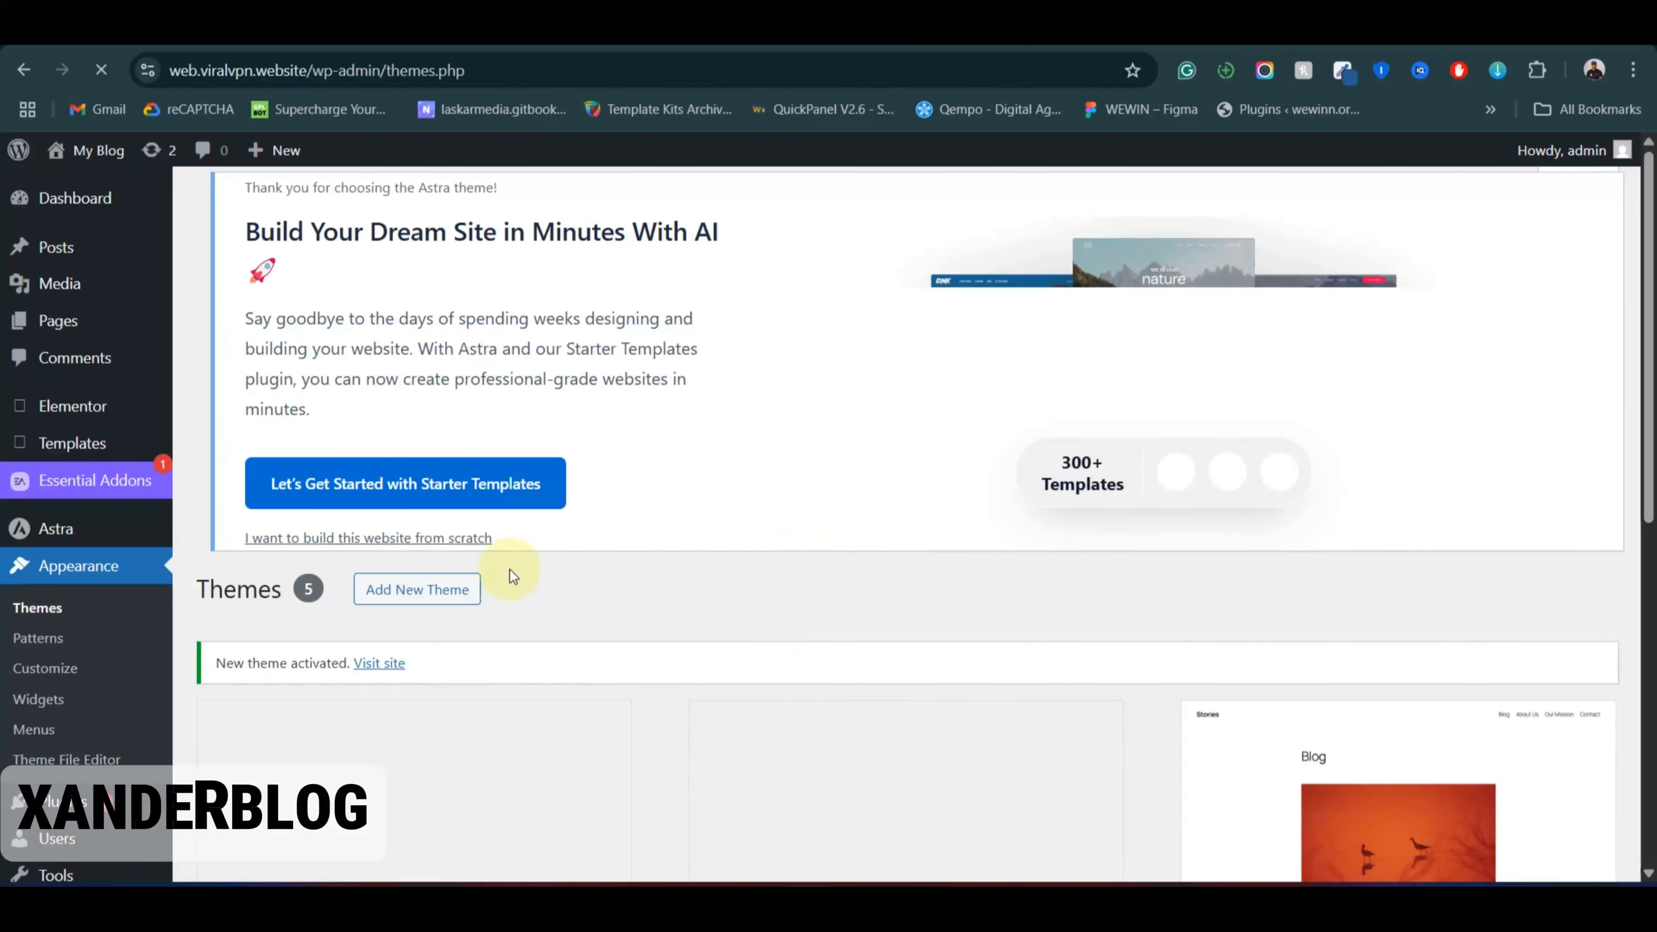
scroll(618, 519, "down", 5)
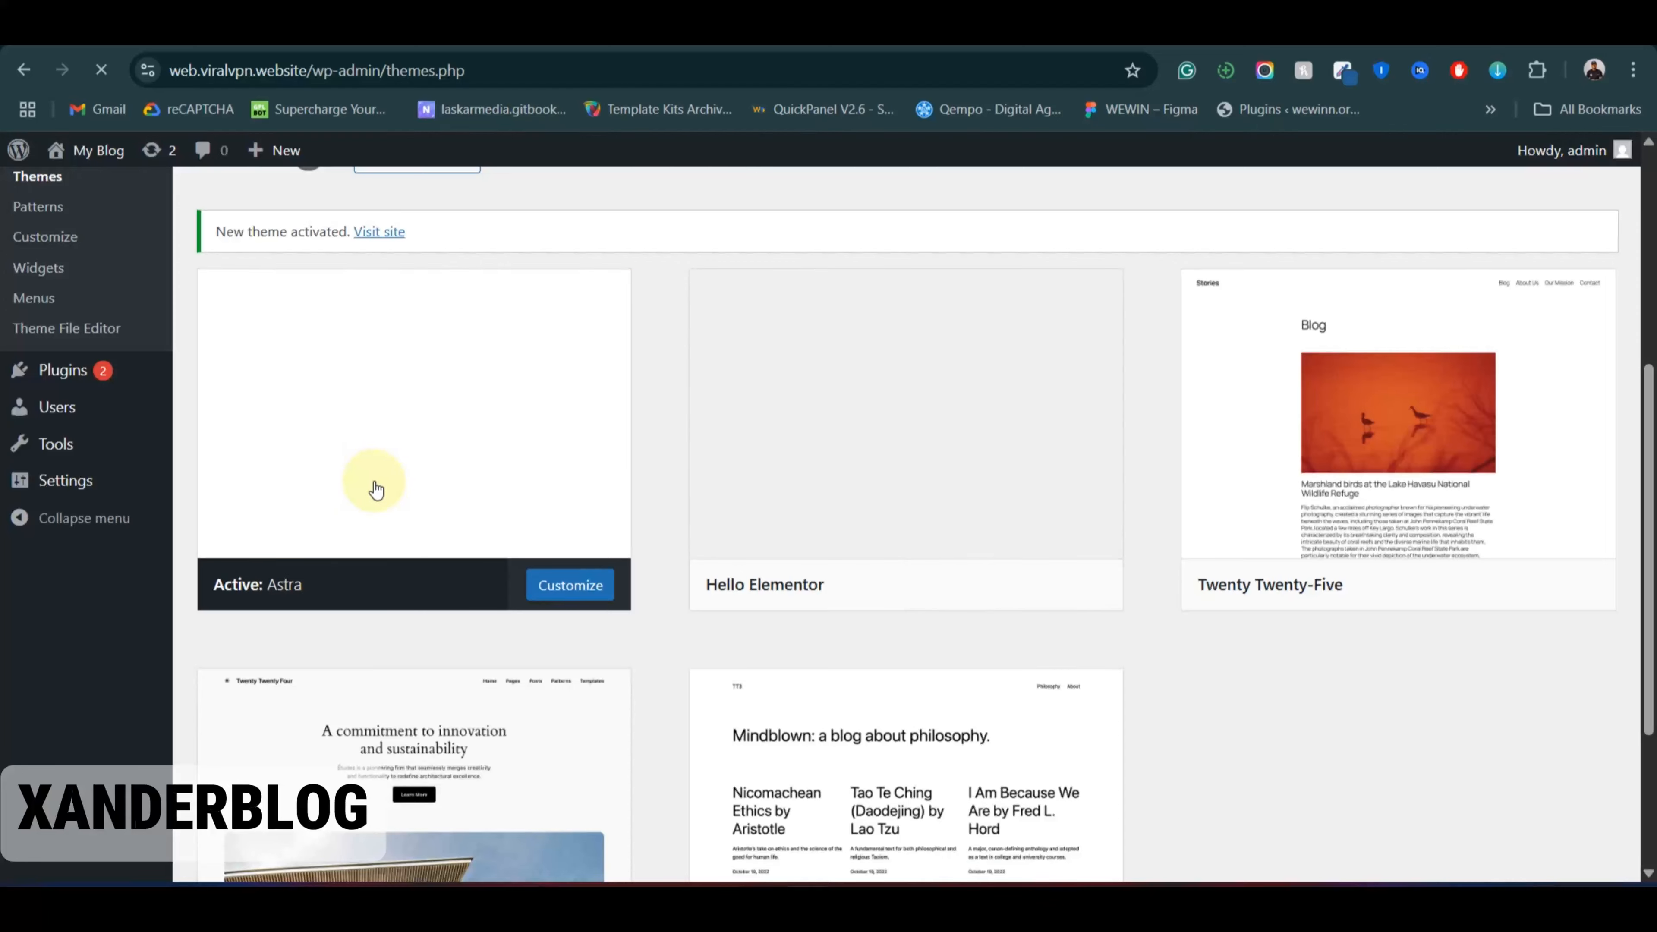
scroll(376, 489, "up", 5)
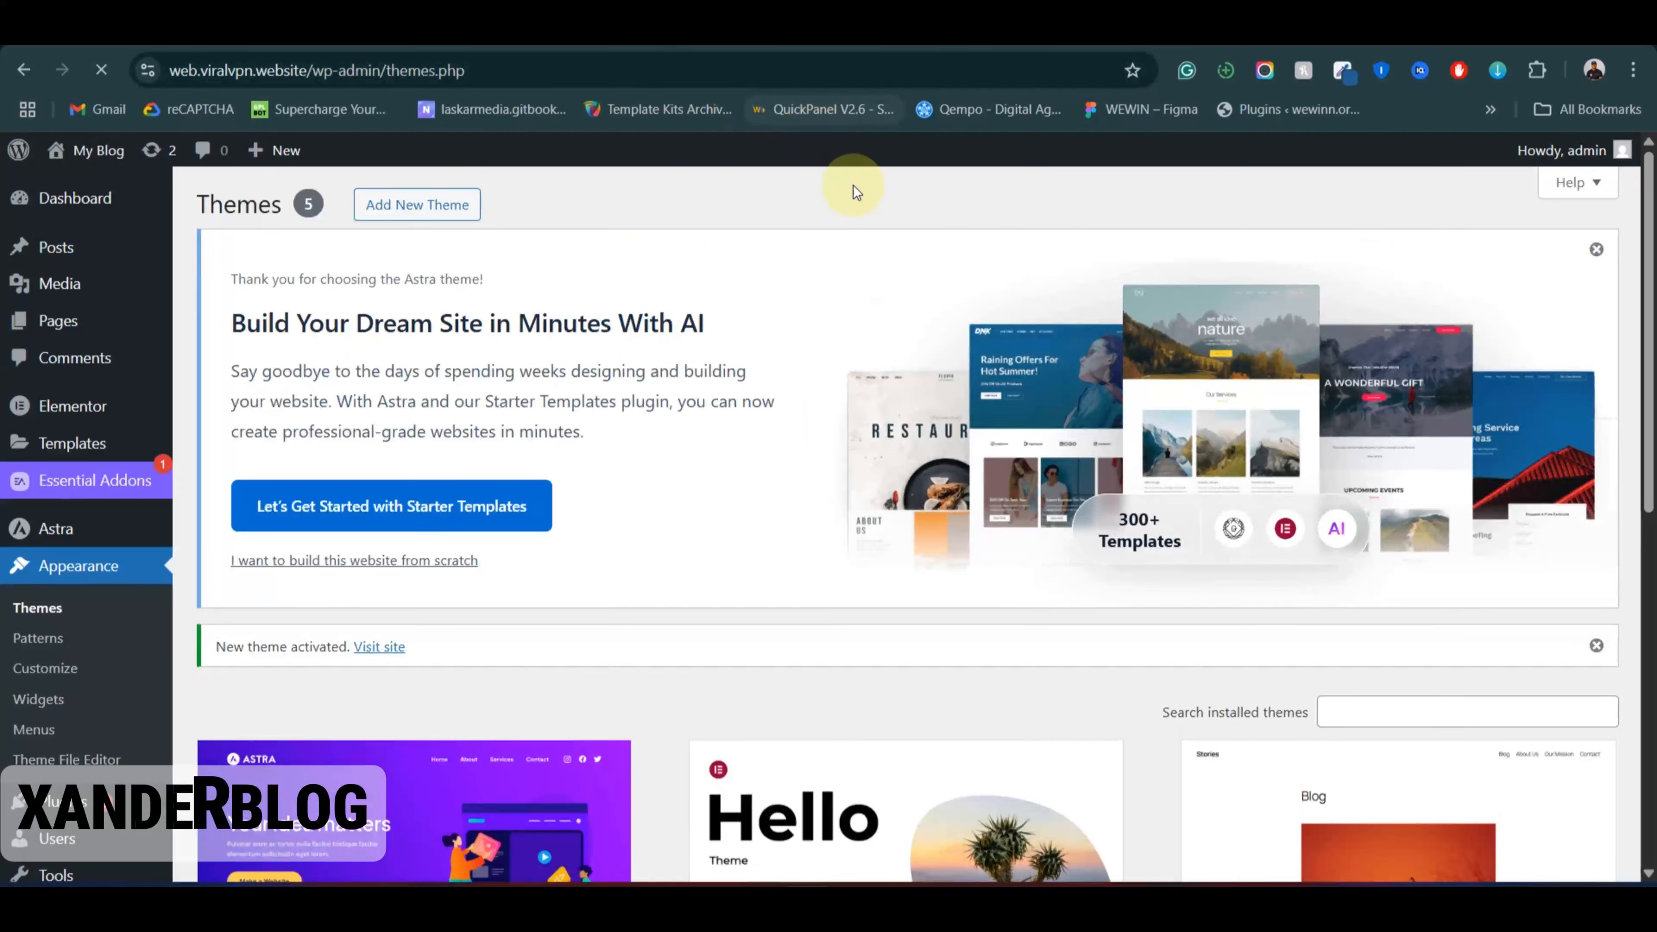
mouse_move(69, 441)
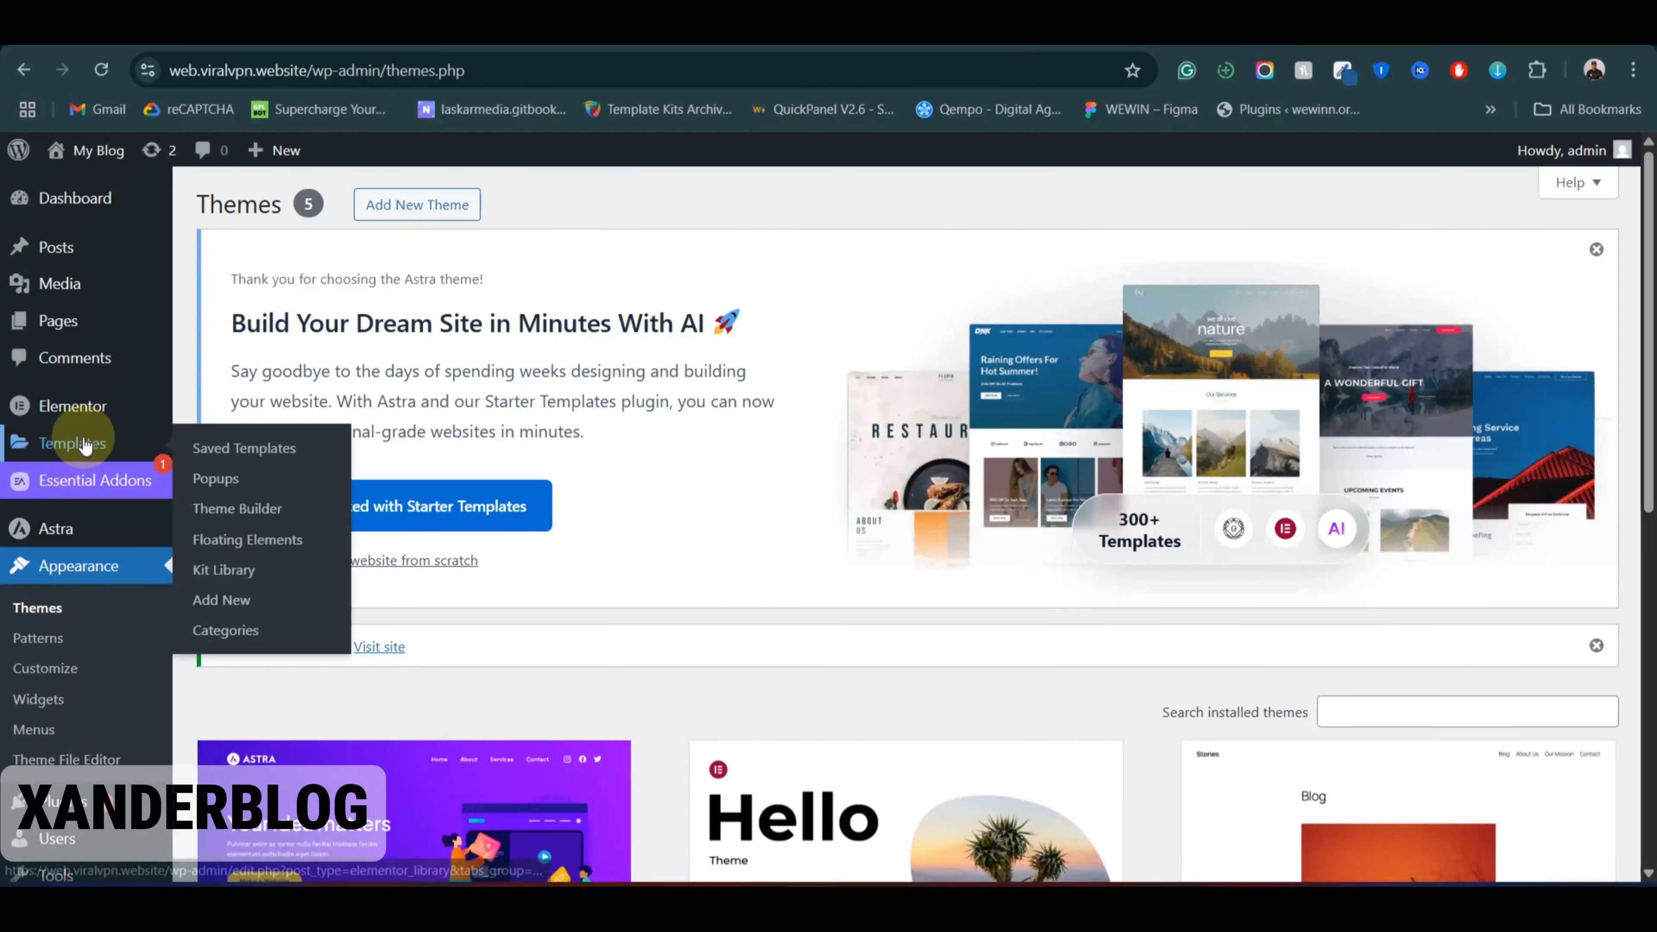
Step: Open the draft Elementor header from the Theme Builder's Header parts for editing and close the Structure window
left_click(222, 509)
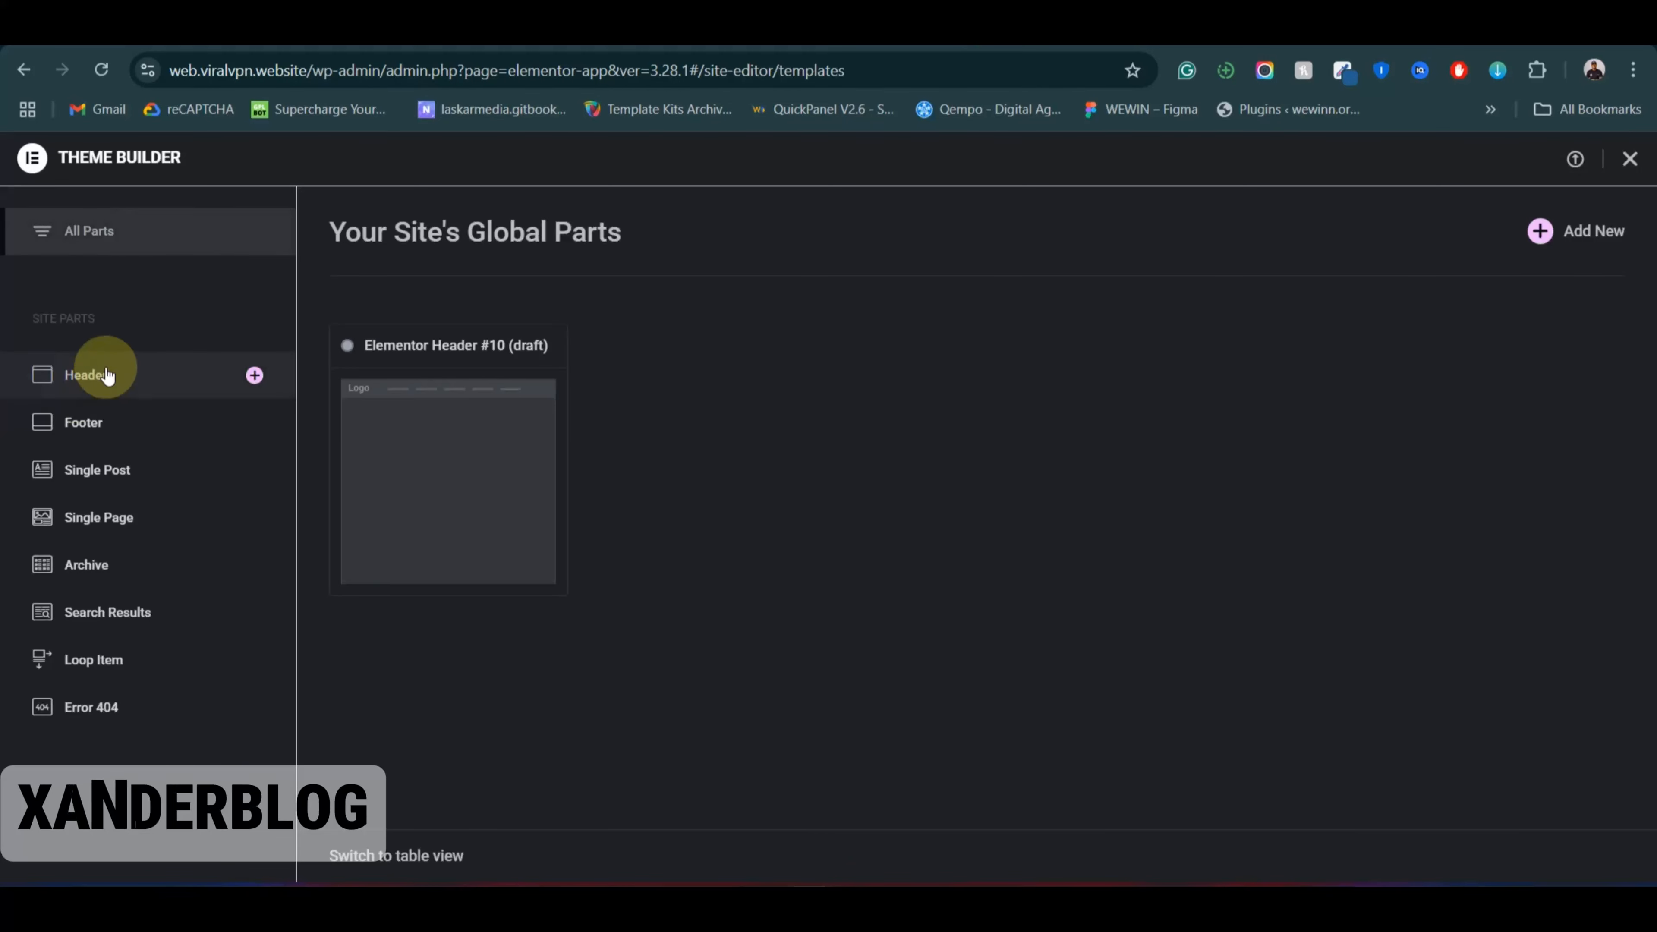
left_click(106, 372)
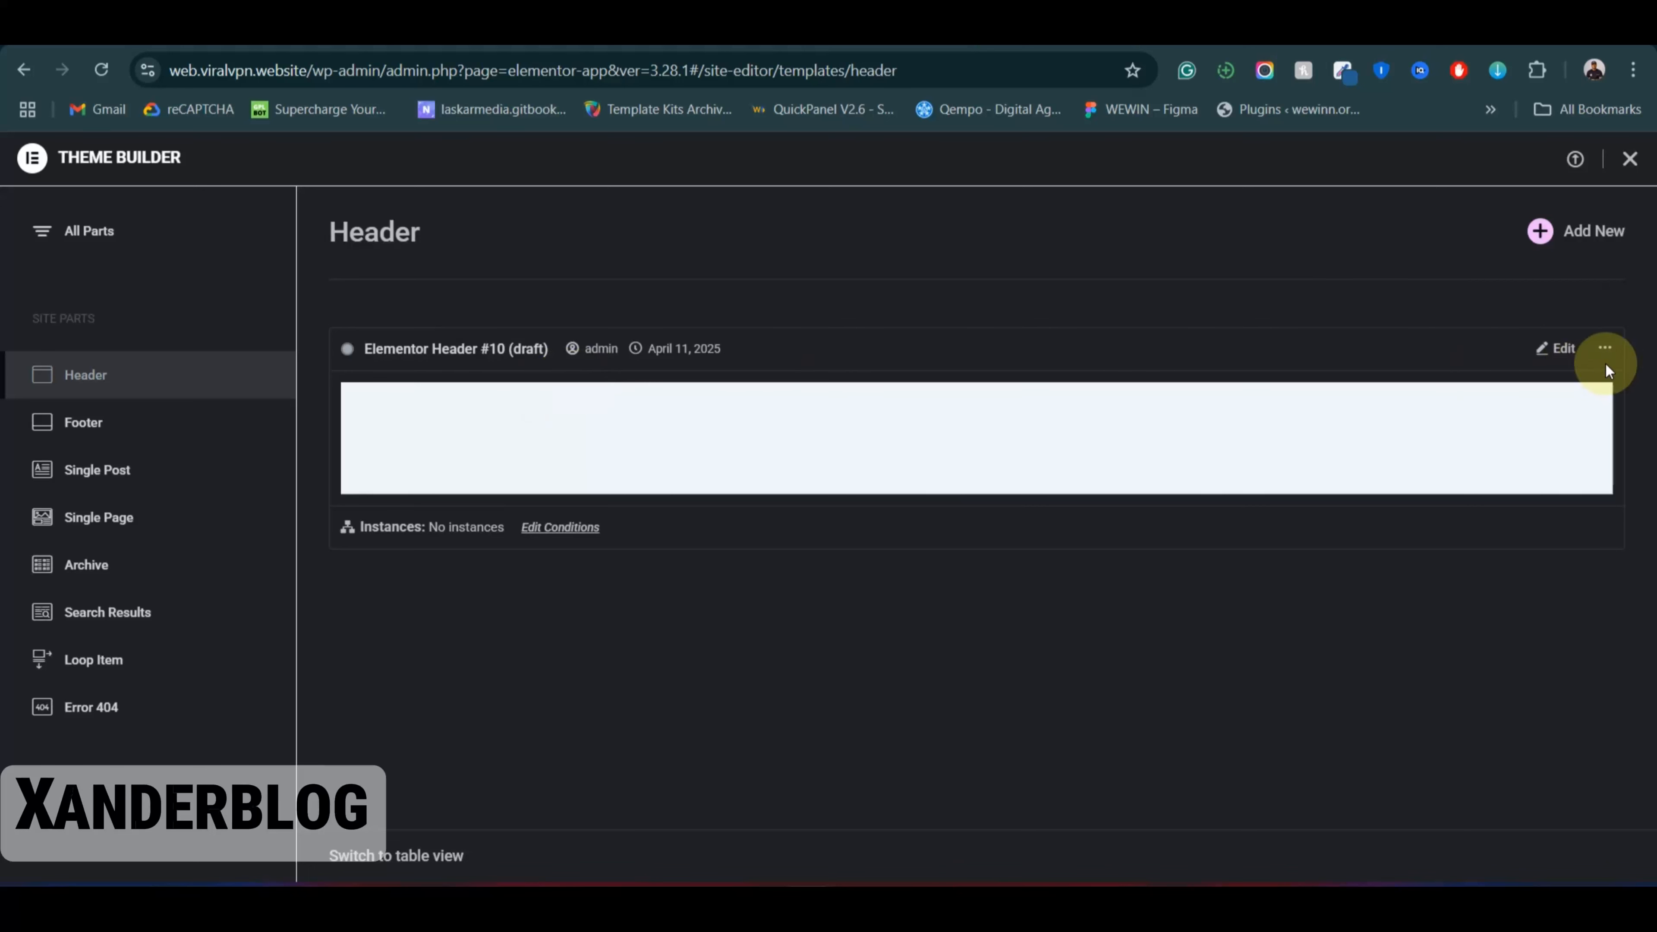
left_click(1564, 349)
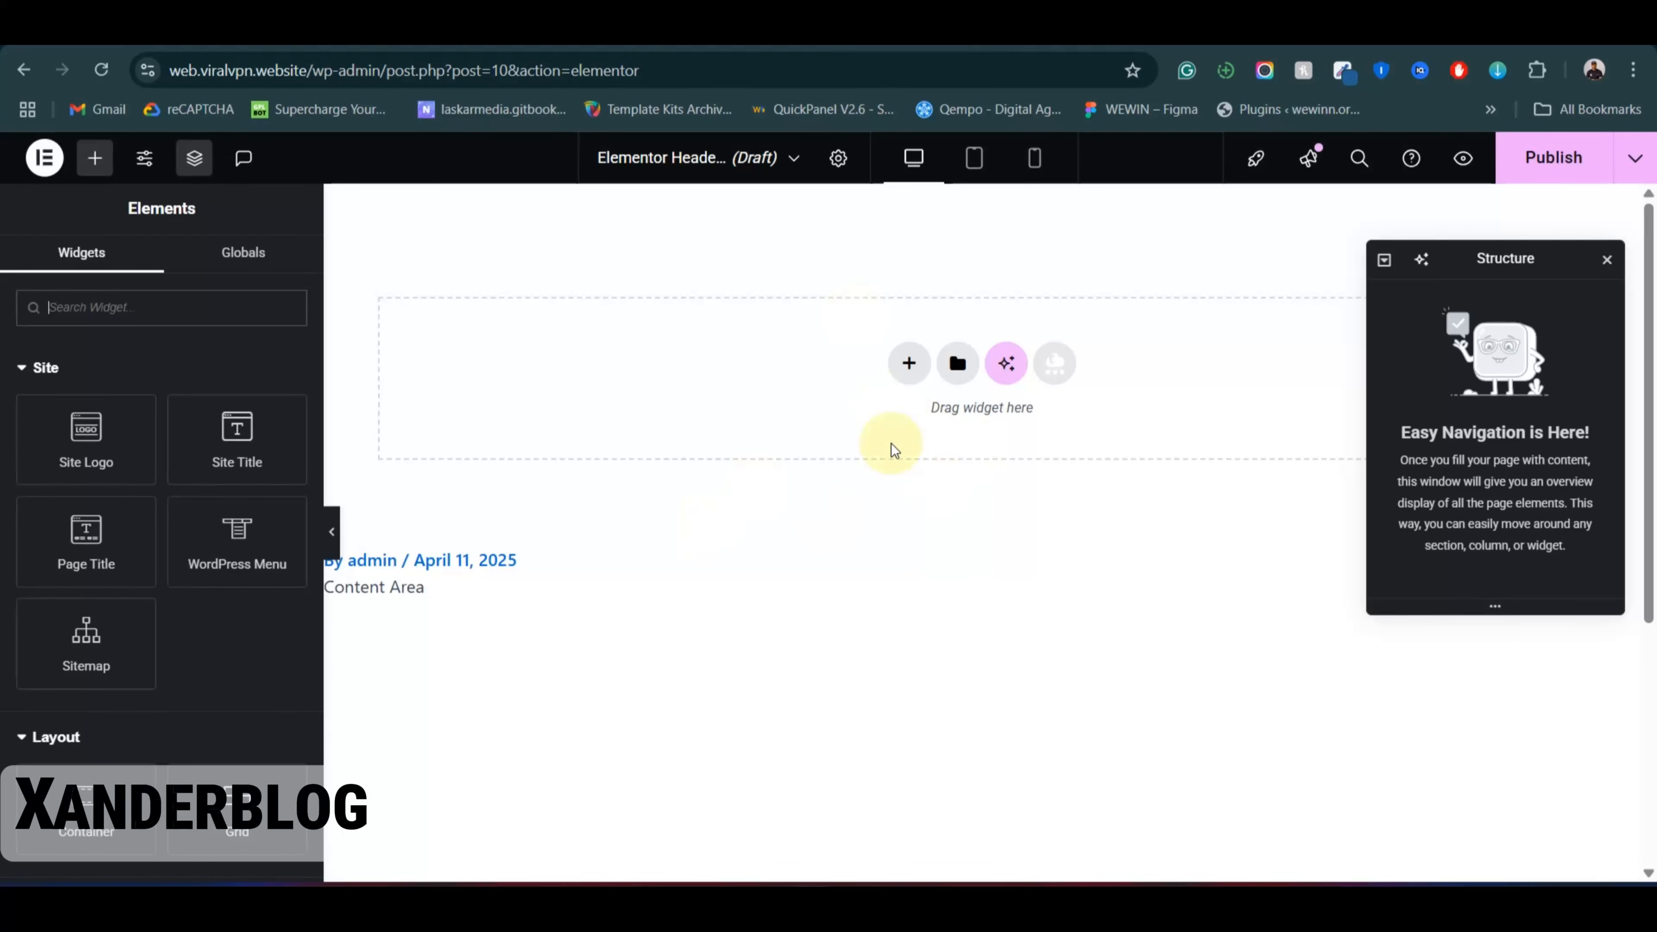
left_click(1608, 261)
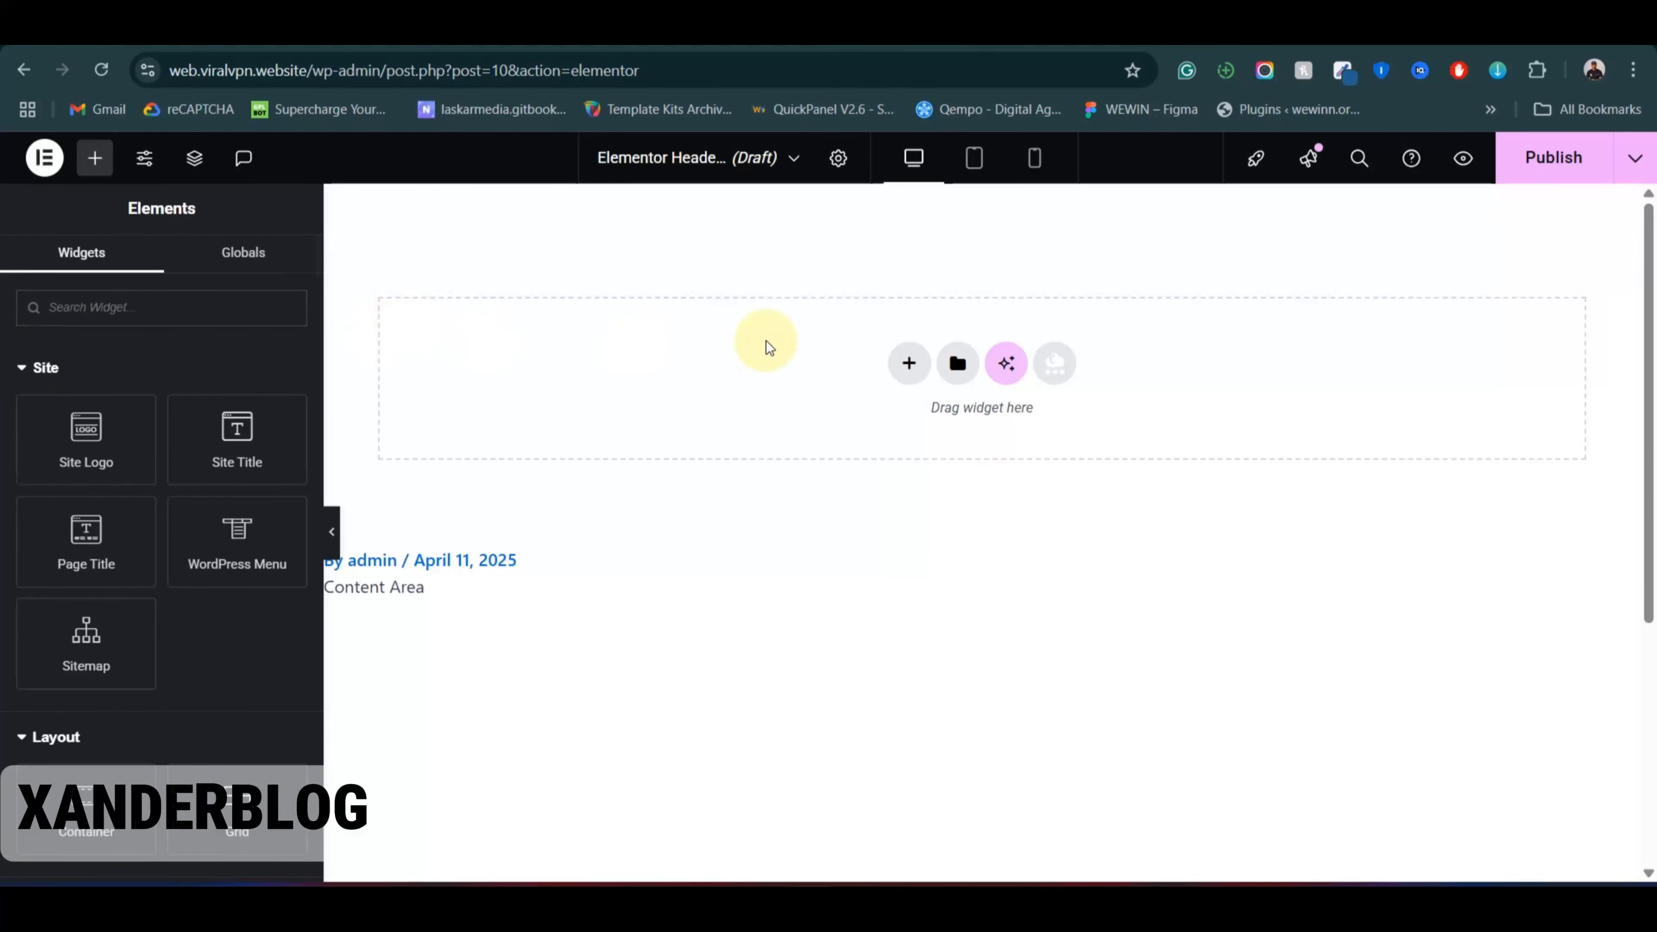
scroll(718, 633, "down", 1)
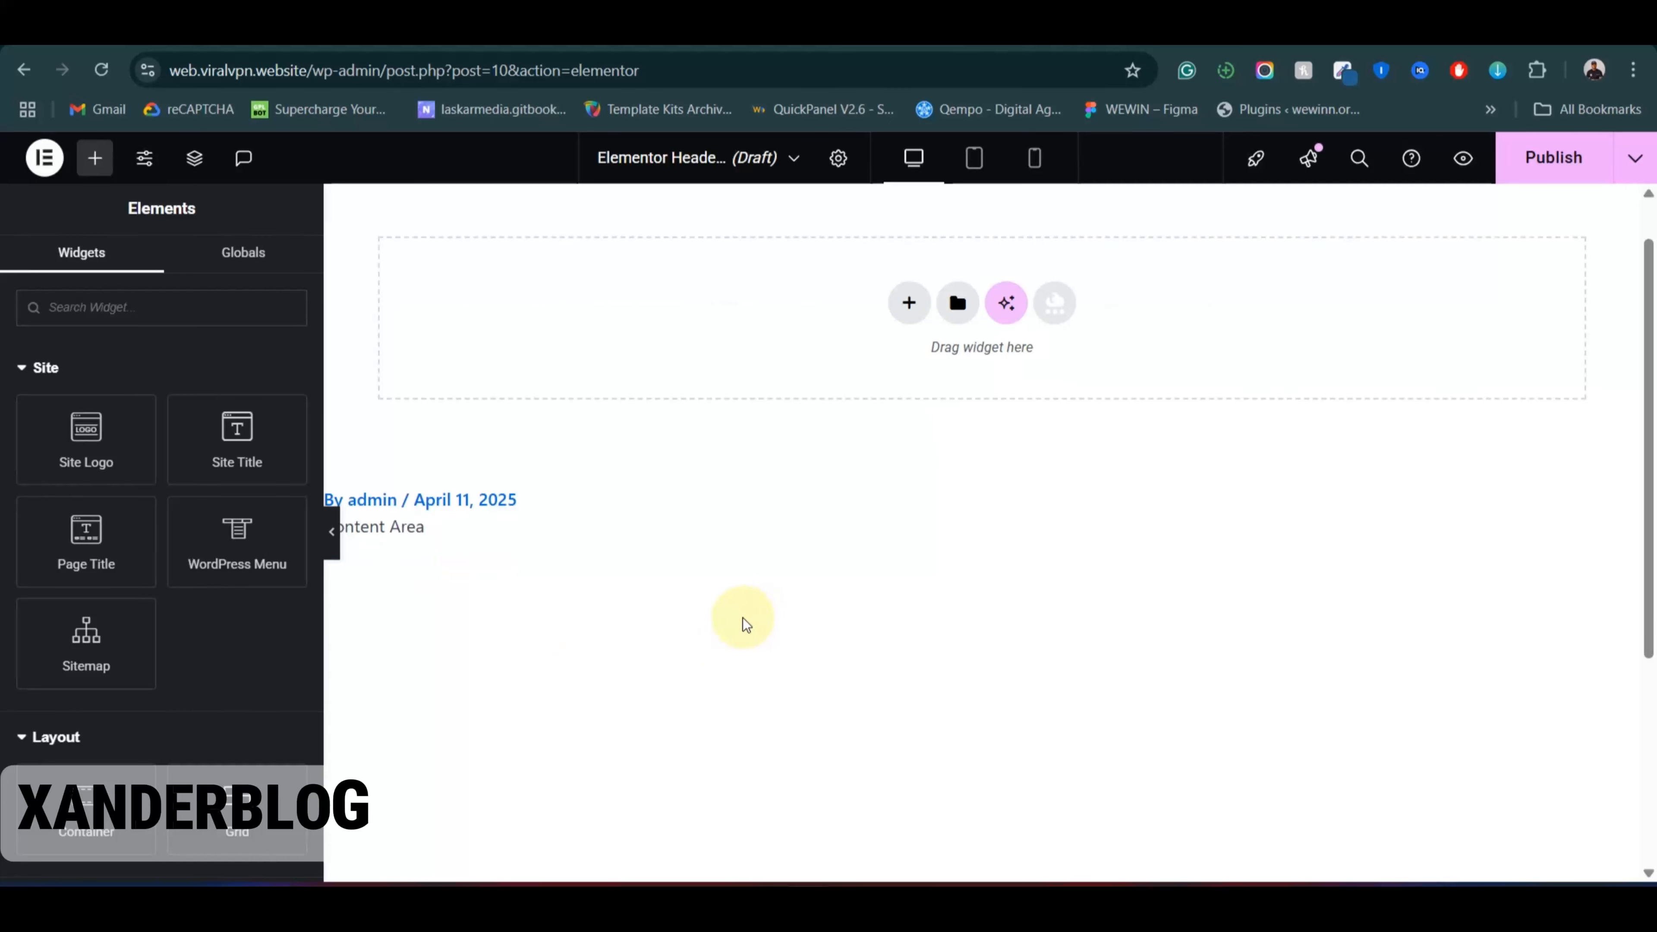
scroll(740, 618, "down", 3)
scroll(817, 600, "up", 4)
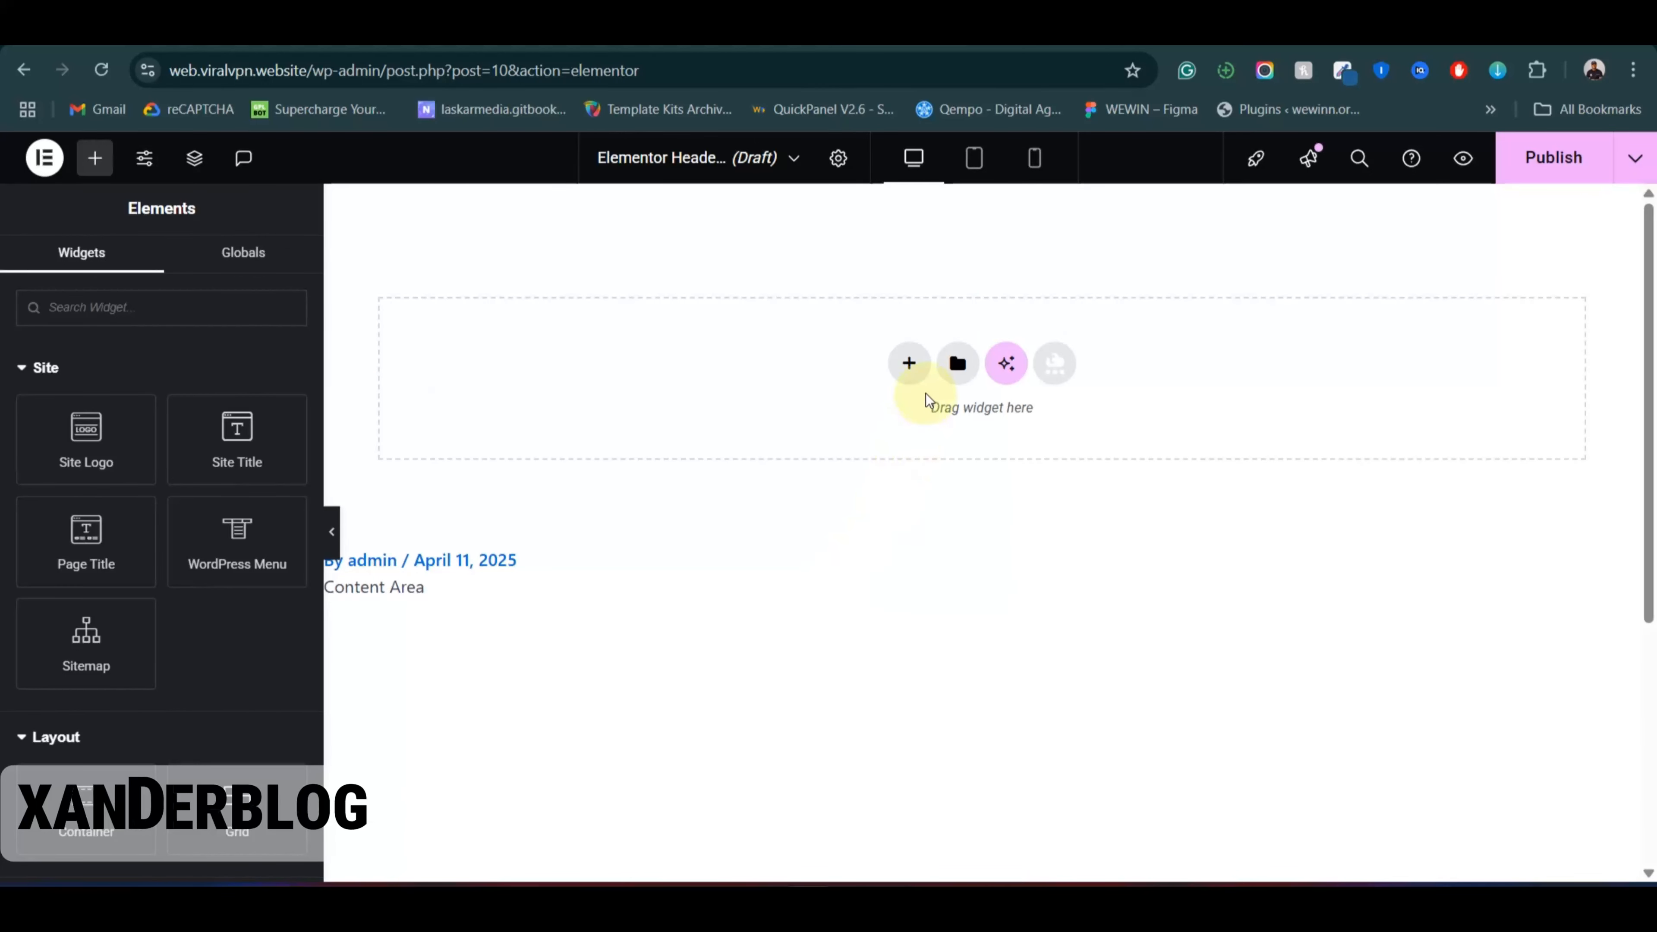
Step: Add a Flexbox container with a single-column, downward structure to the header and set its content width to Full Width
left_click(910, 366)
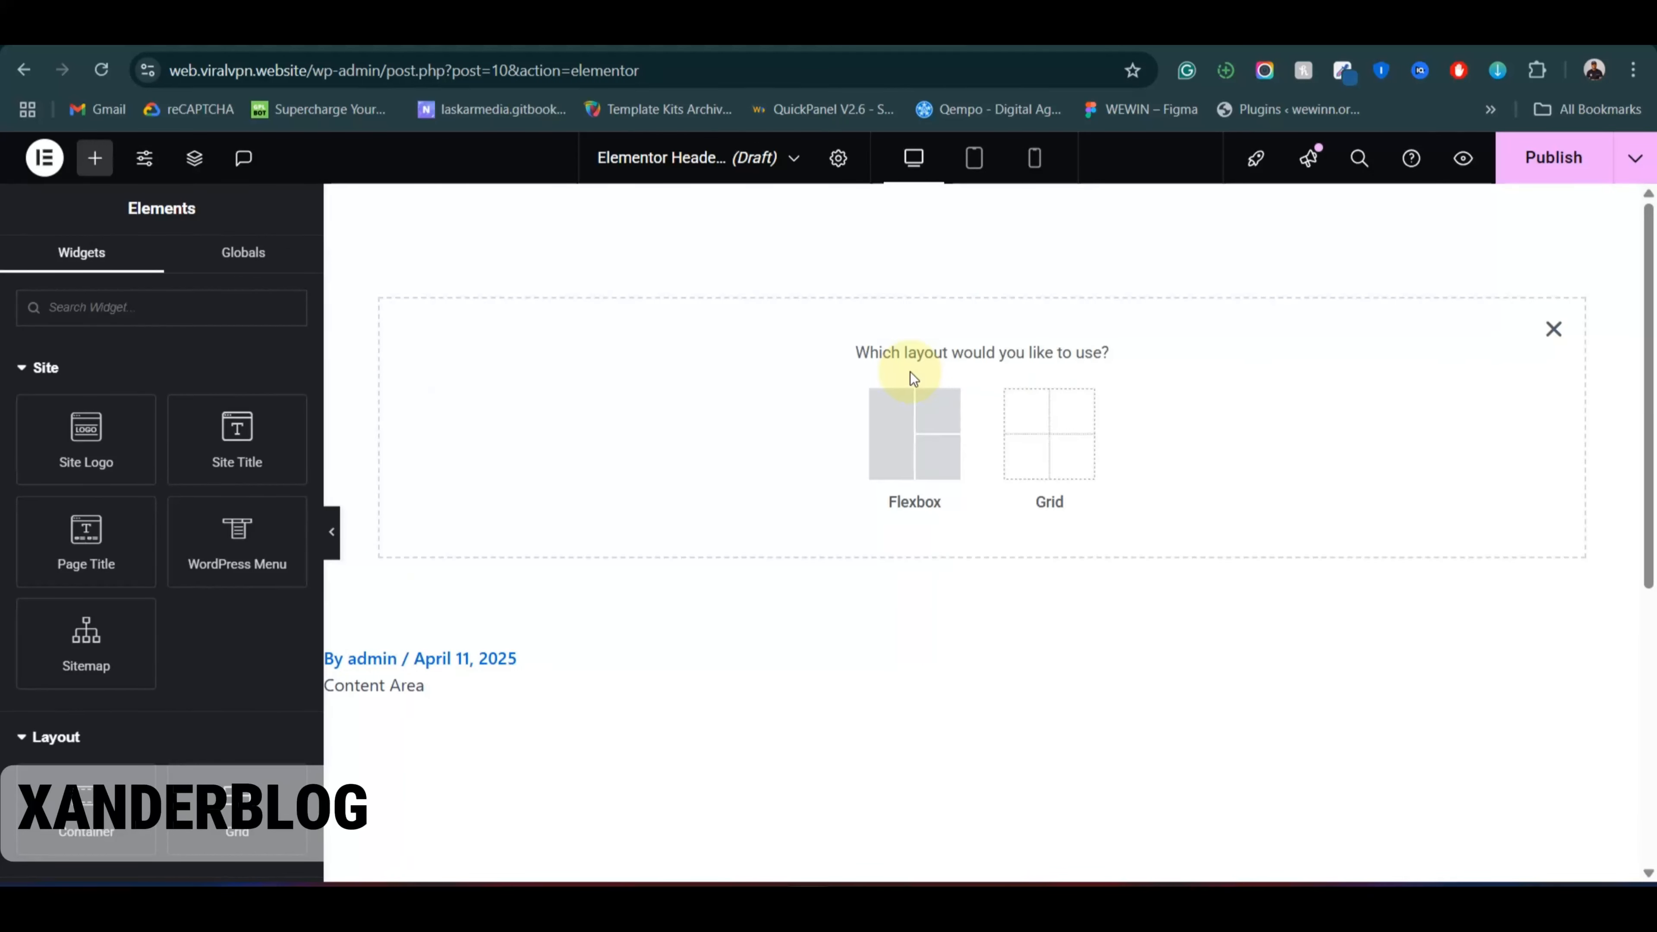
left_click(886, 424)
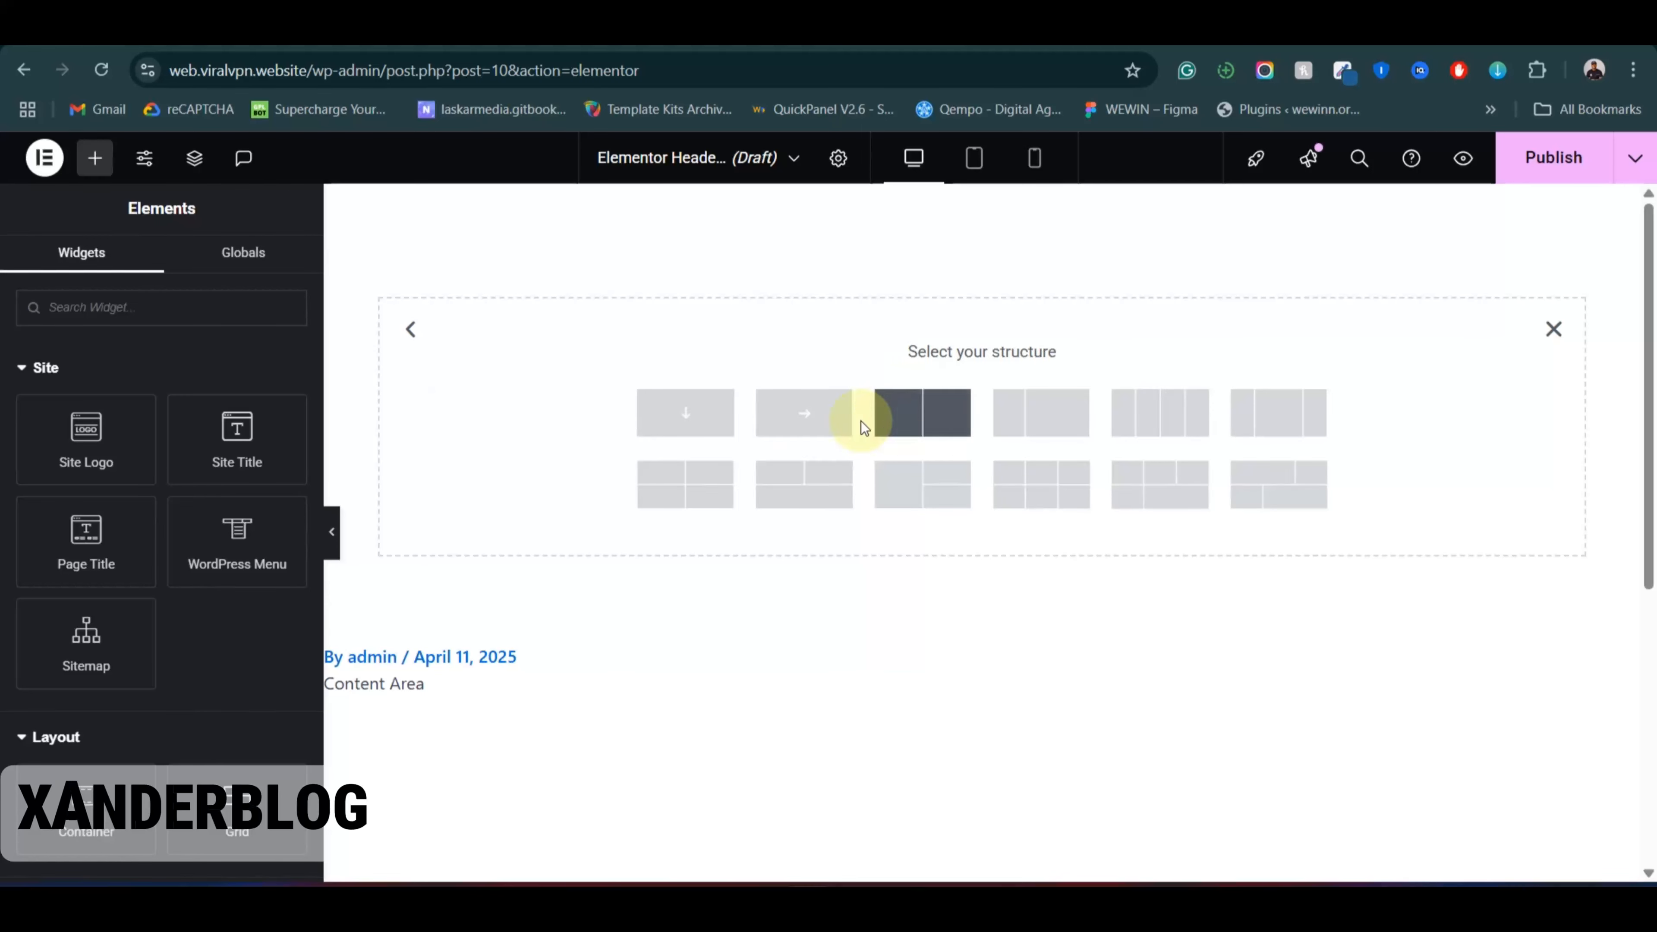
left_click(676, 416)
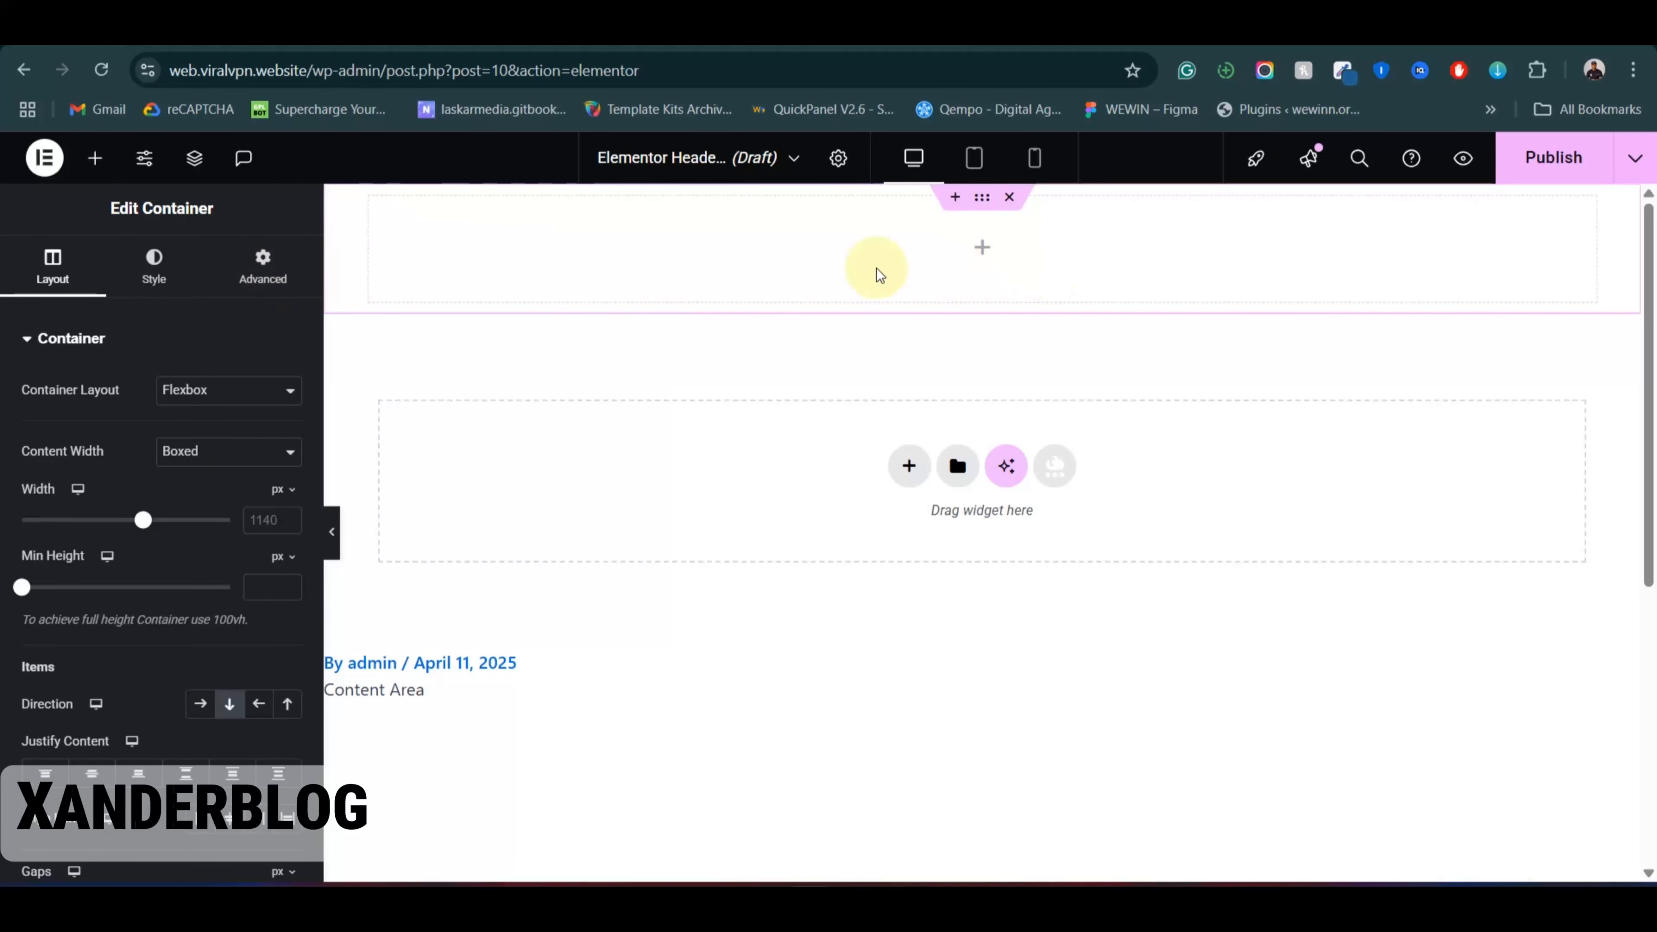
scroll(737, 444, "down", 6)
scroll(750, 450, "up", 6)
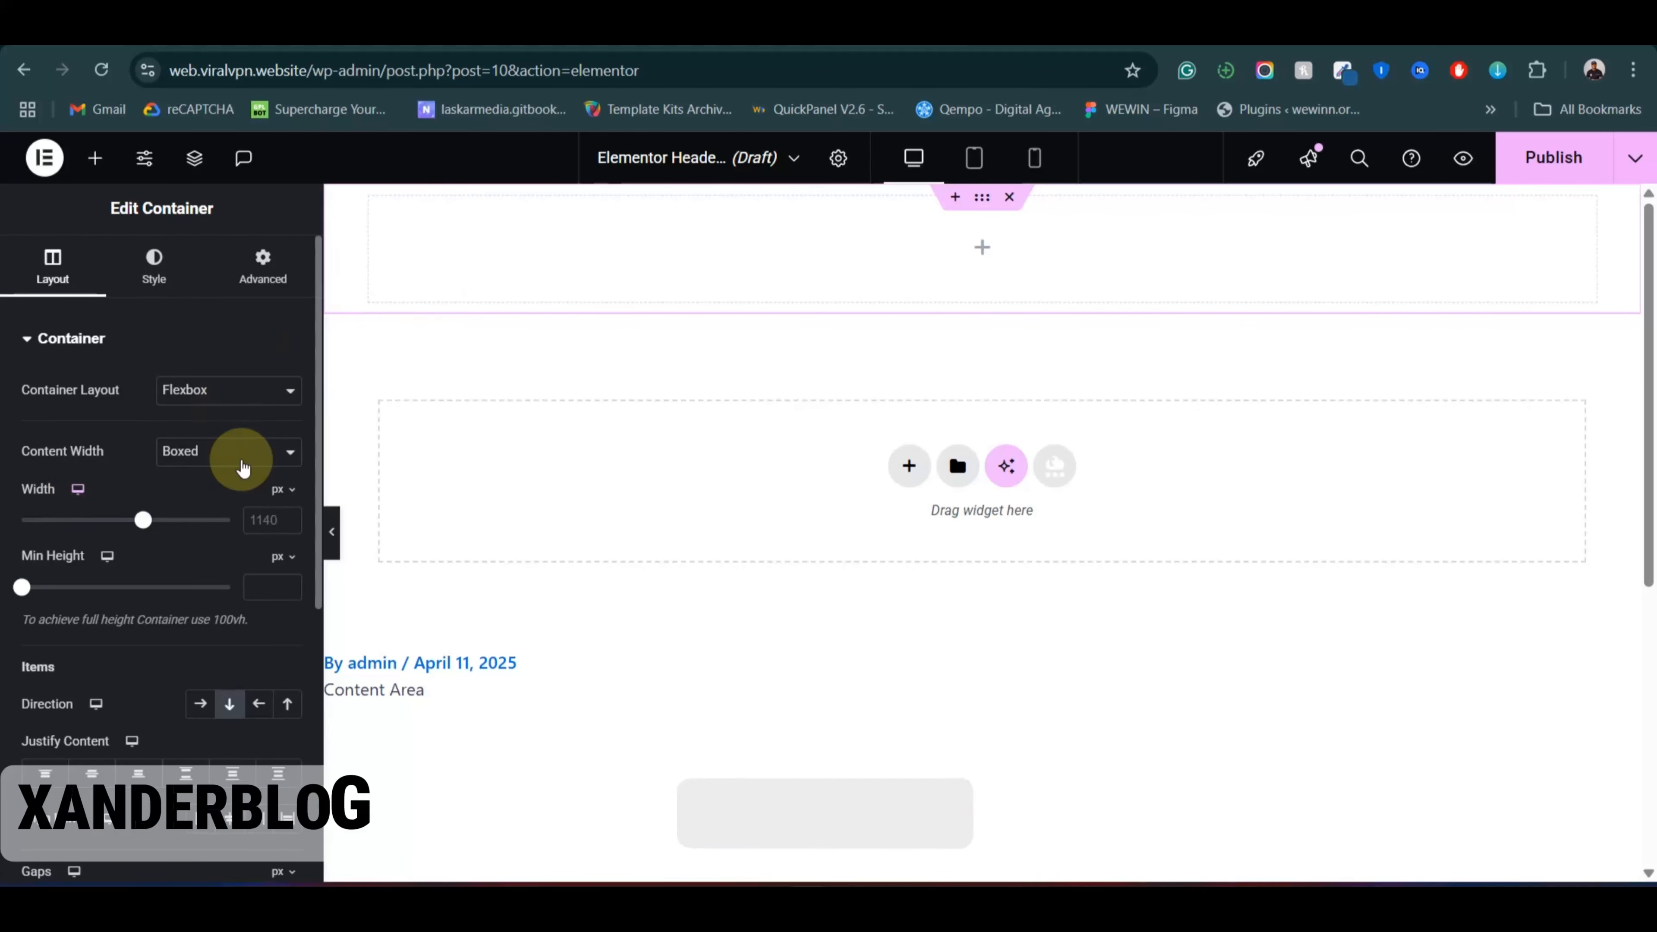
left_click(181, 457)
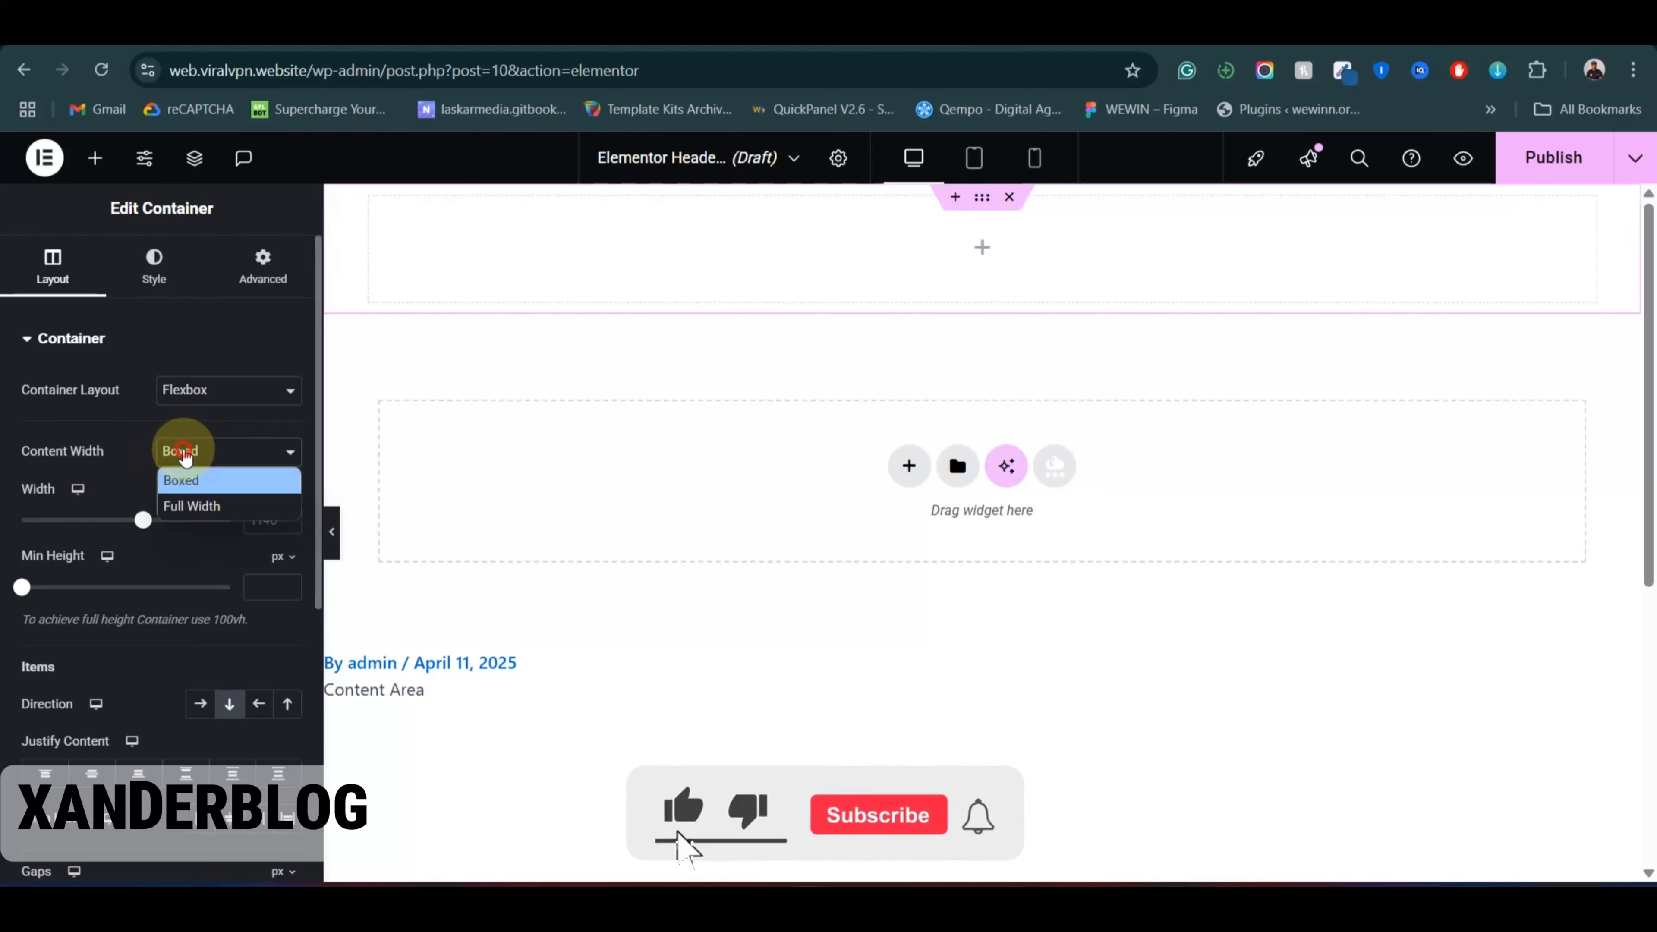
left_click(178, 507)
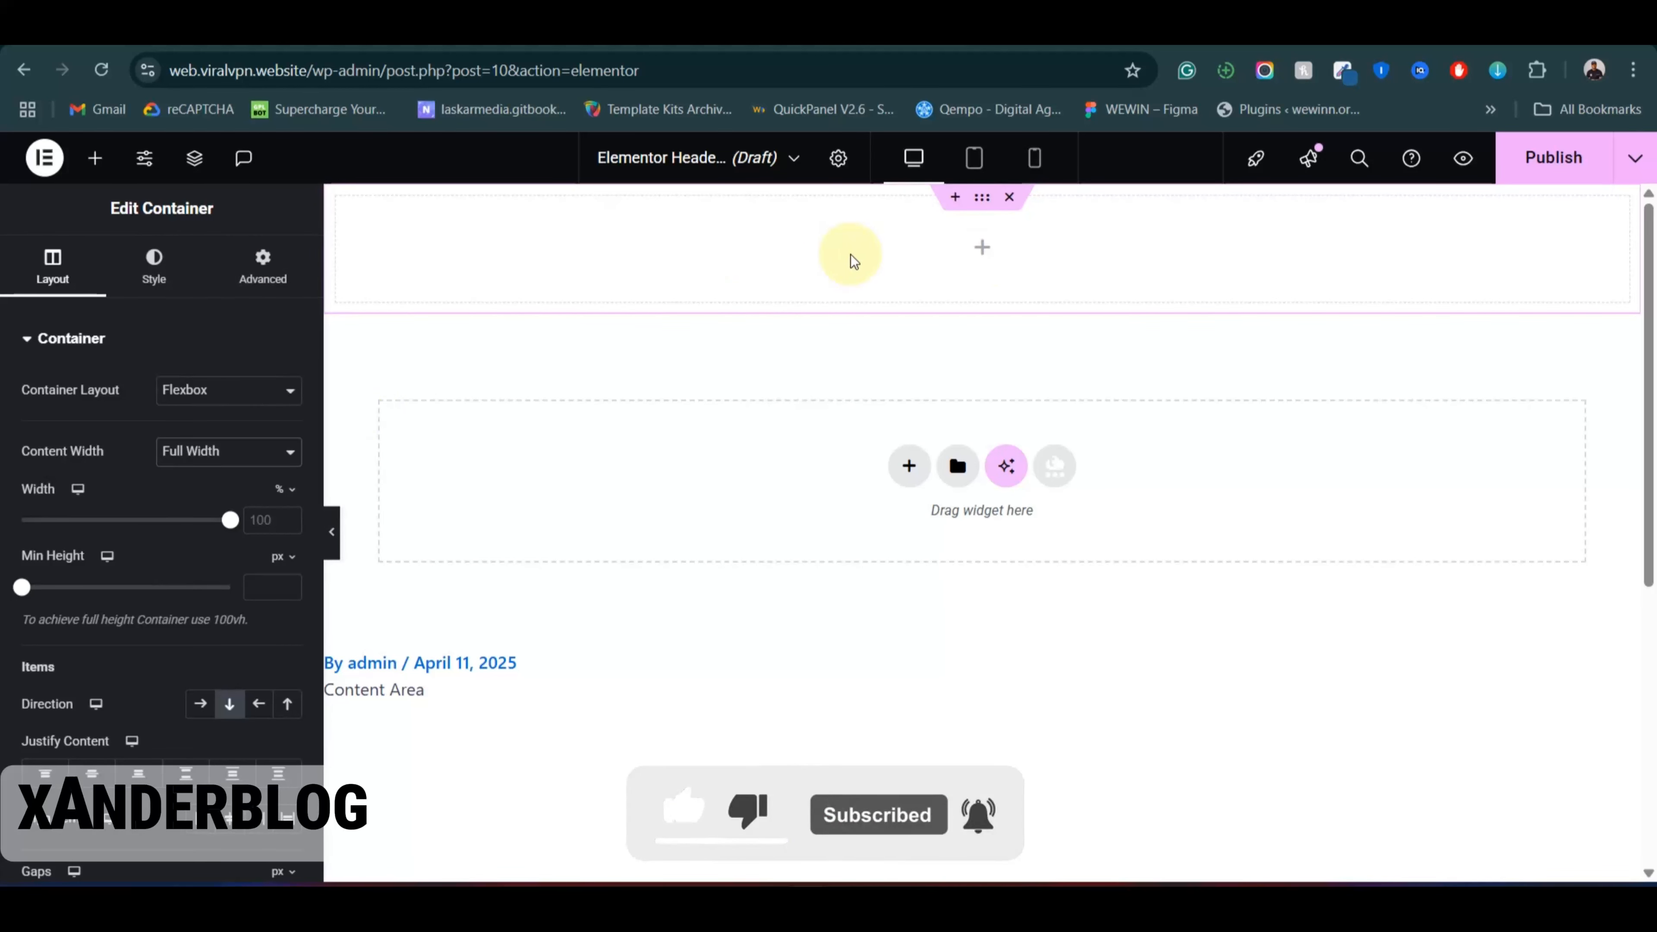
Step: Search the widgets for "cod" and place an HTML widget inside the header container
left_click(112, 170)
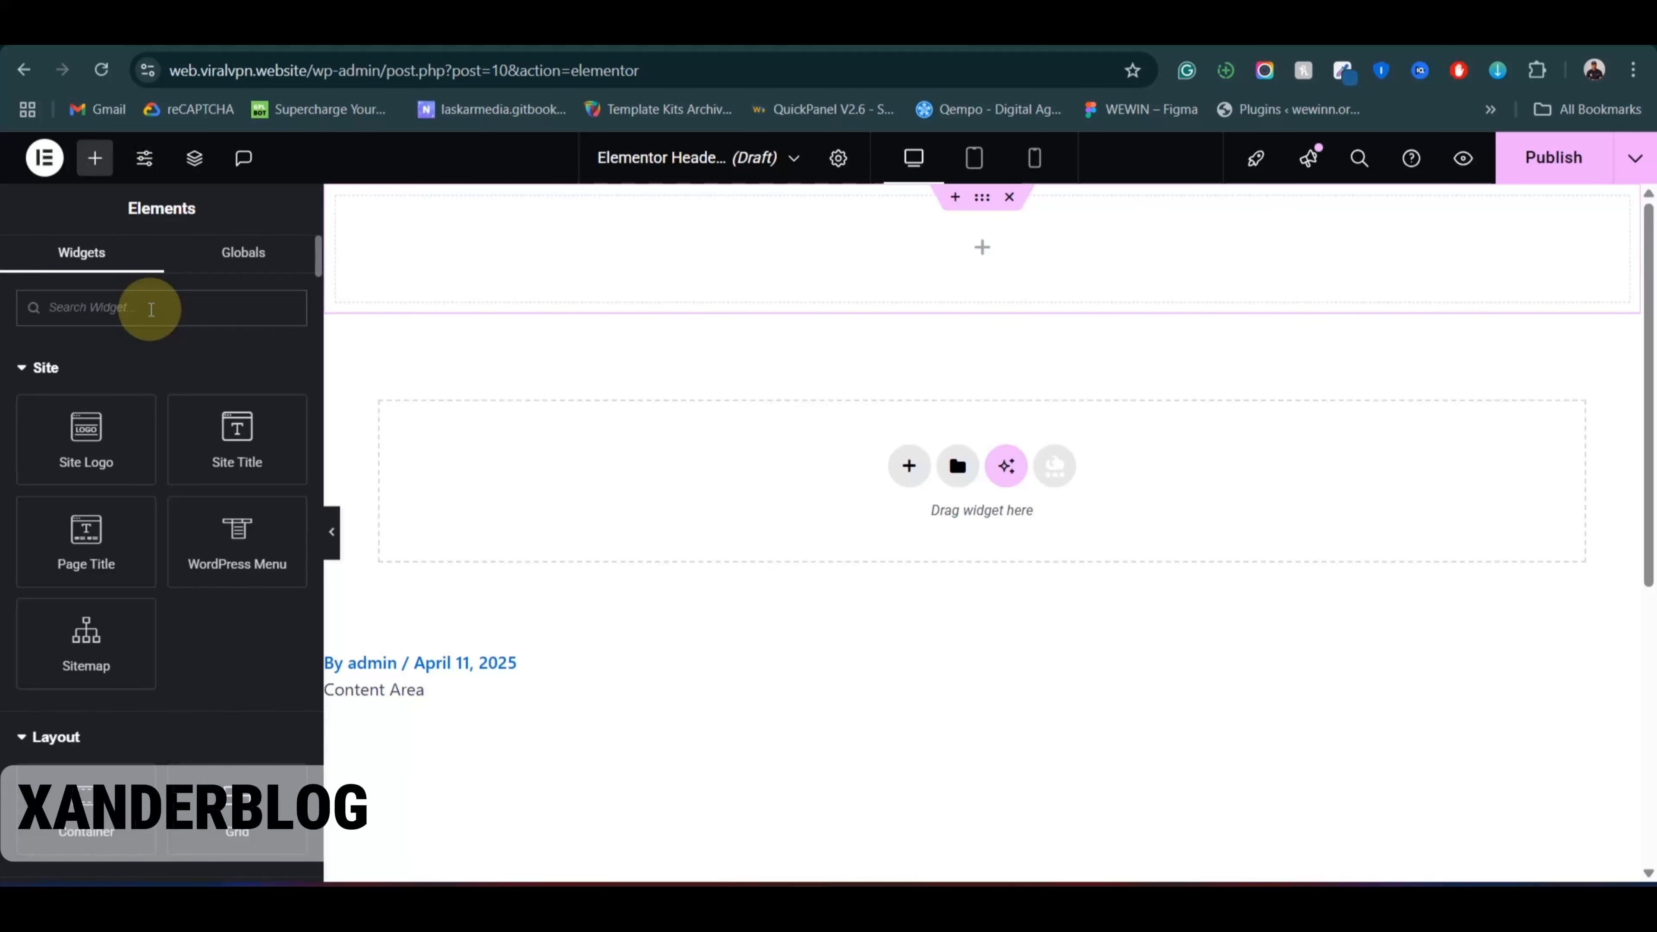
type("g")
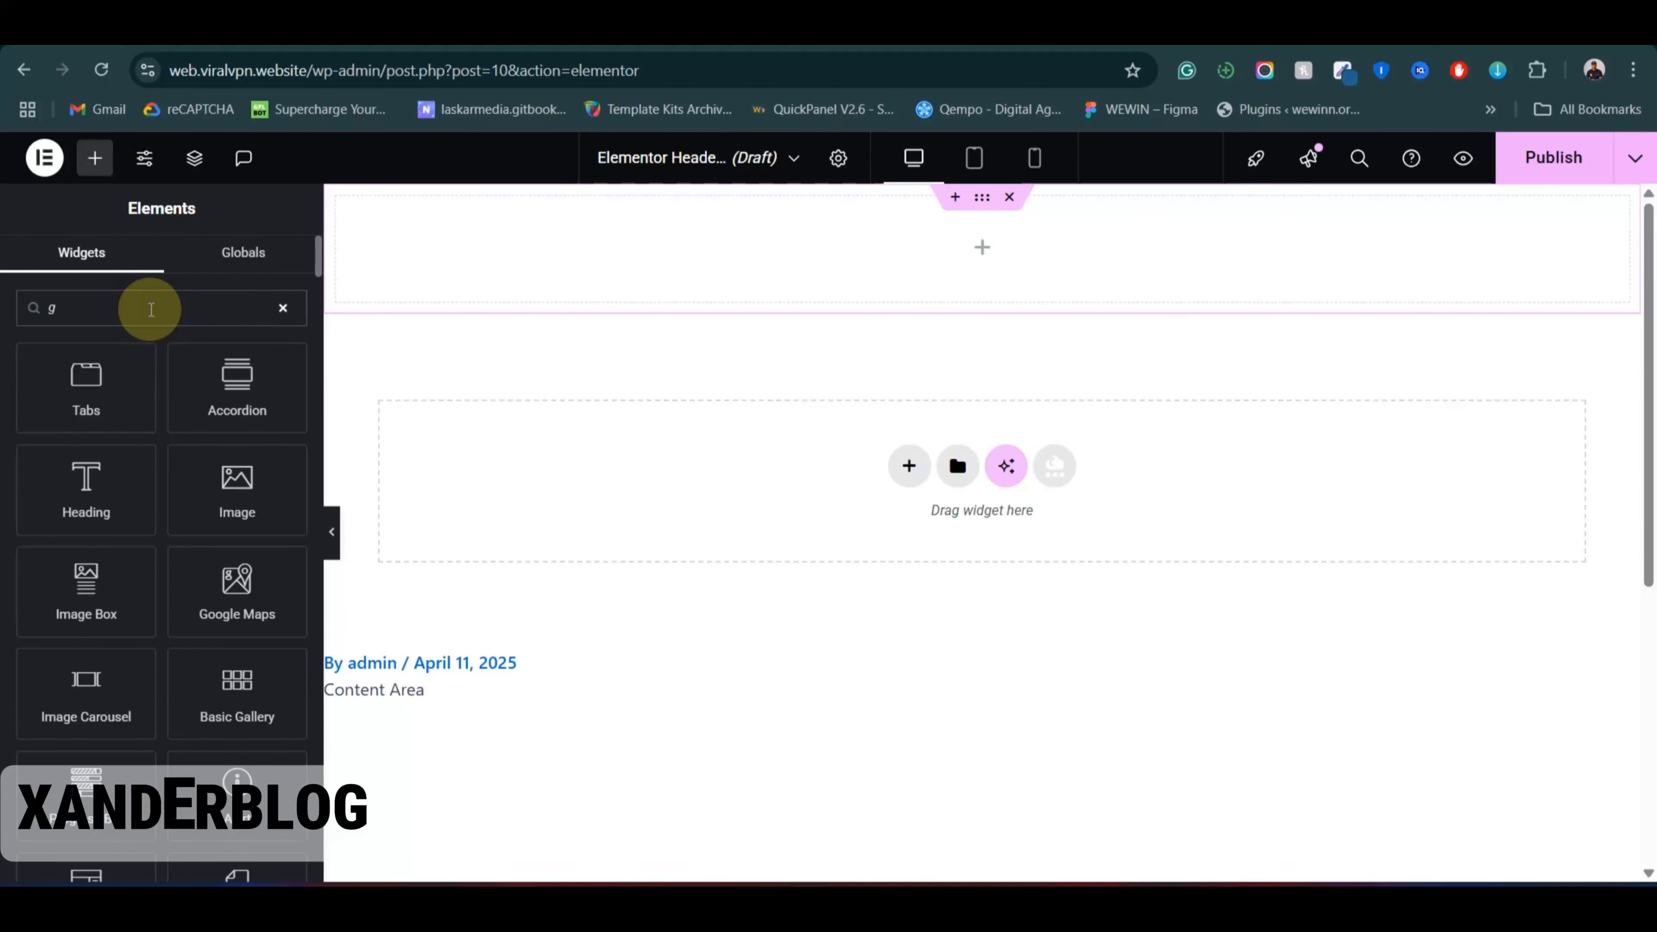
key("BackSpace")
type("cod")
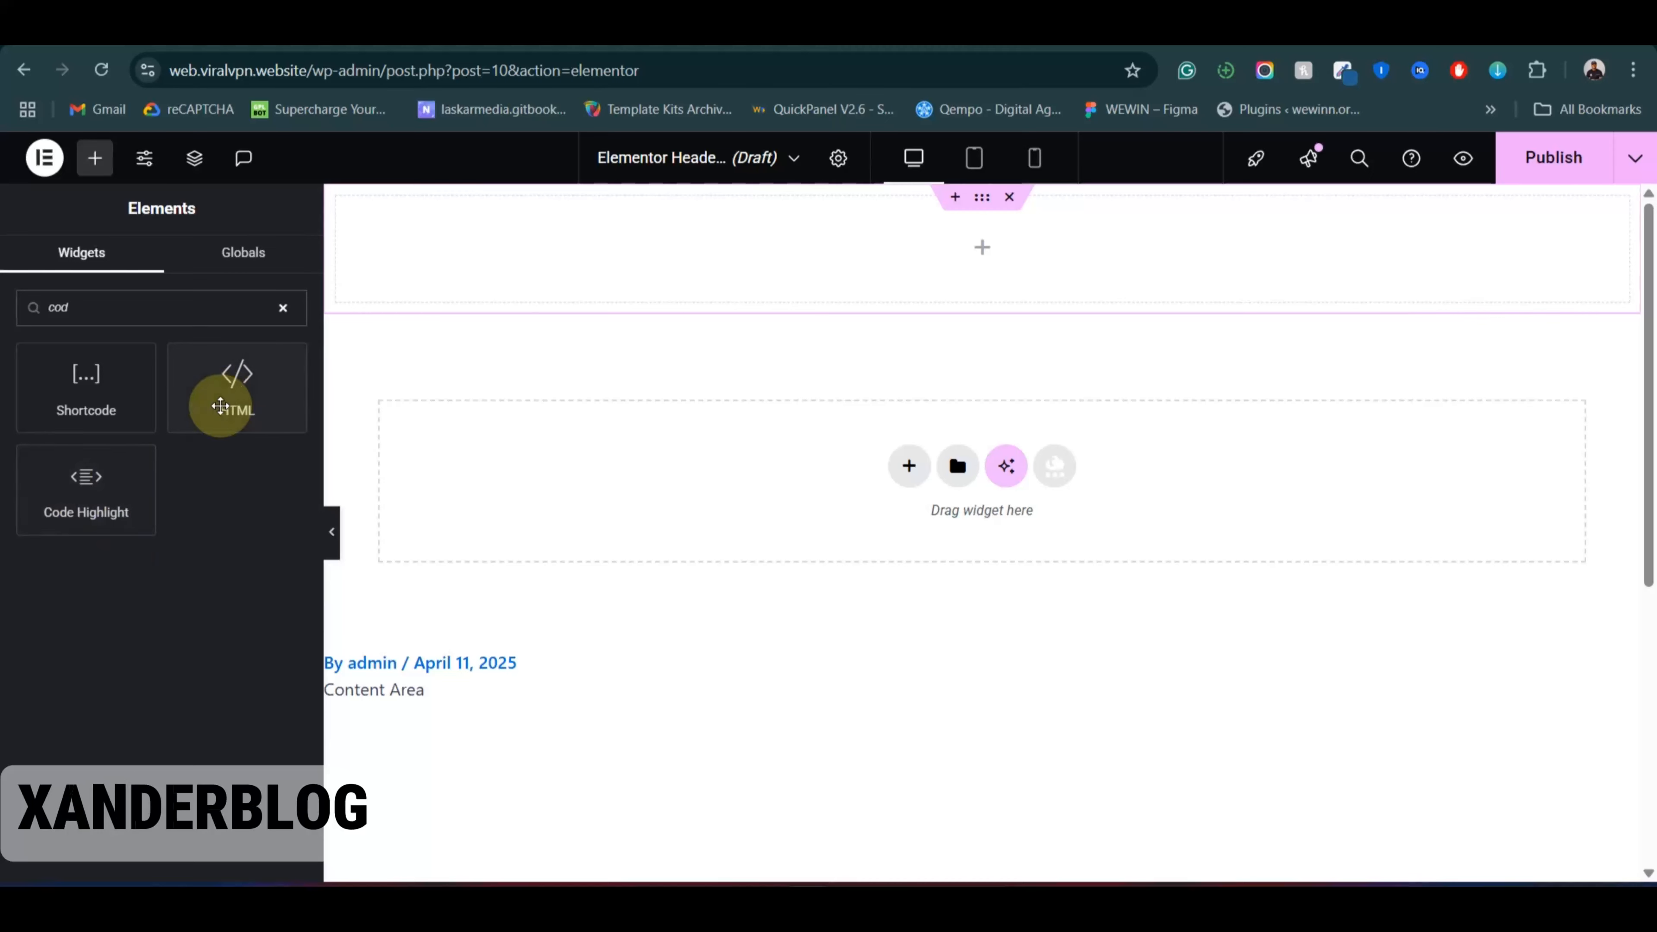
left_click_drag(228, 406, 700, 272)
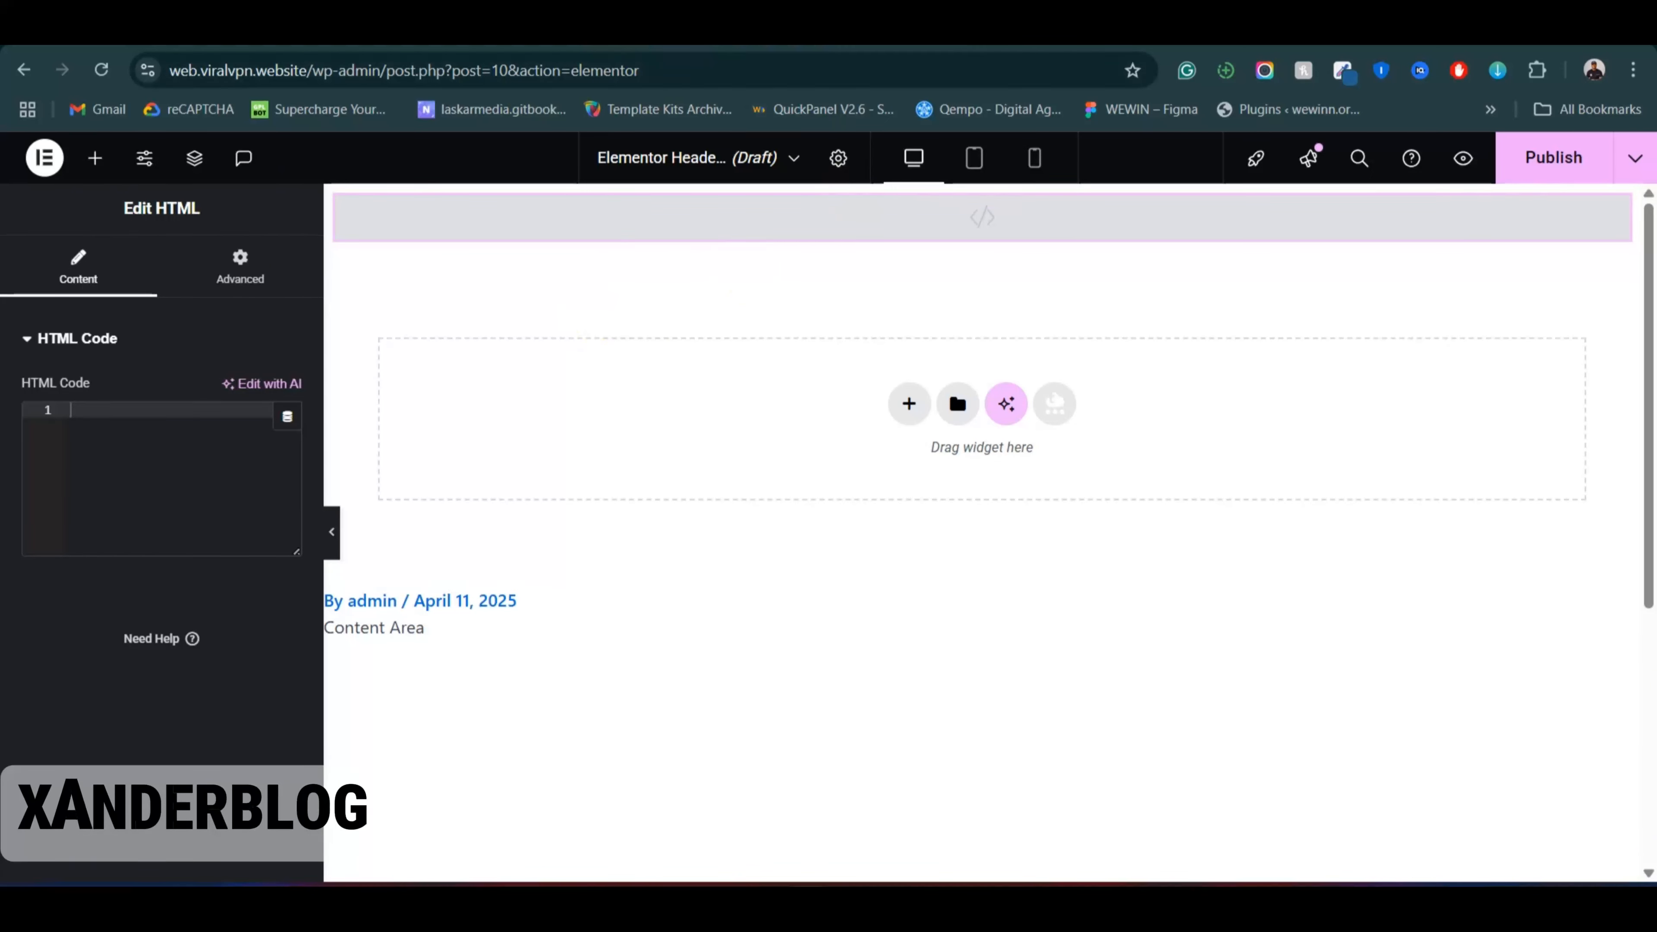
Step: Copy the code of Frame 11 from the WEWIN Figma file and paste it into the header's HTML widget
key("ctrl+Tab")
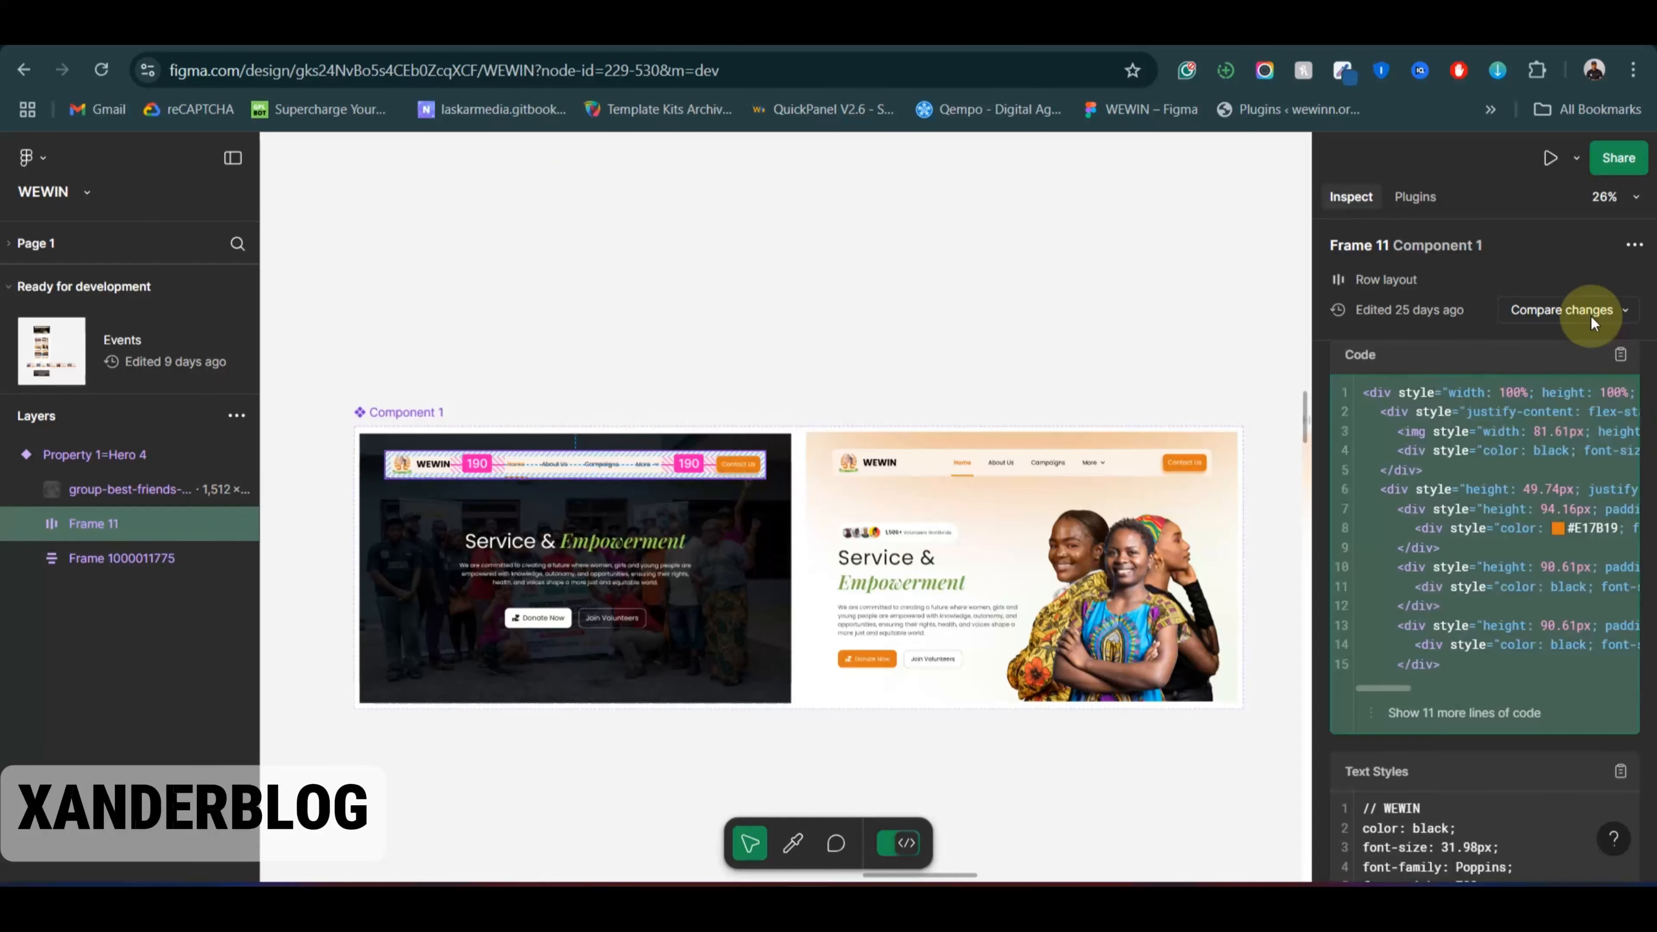
left_click(1621, 354)
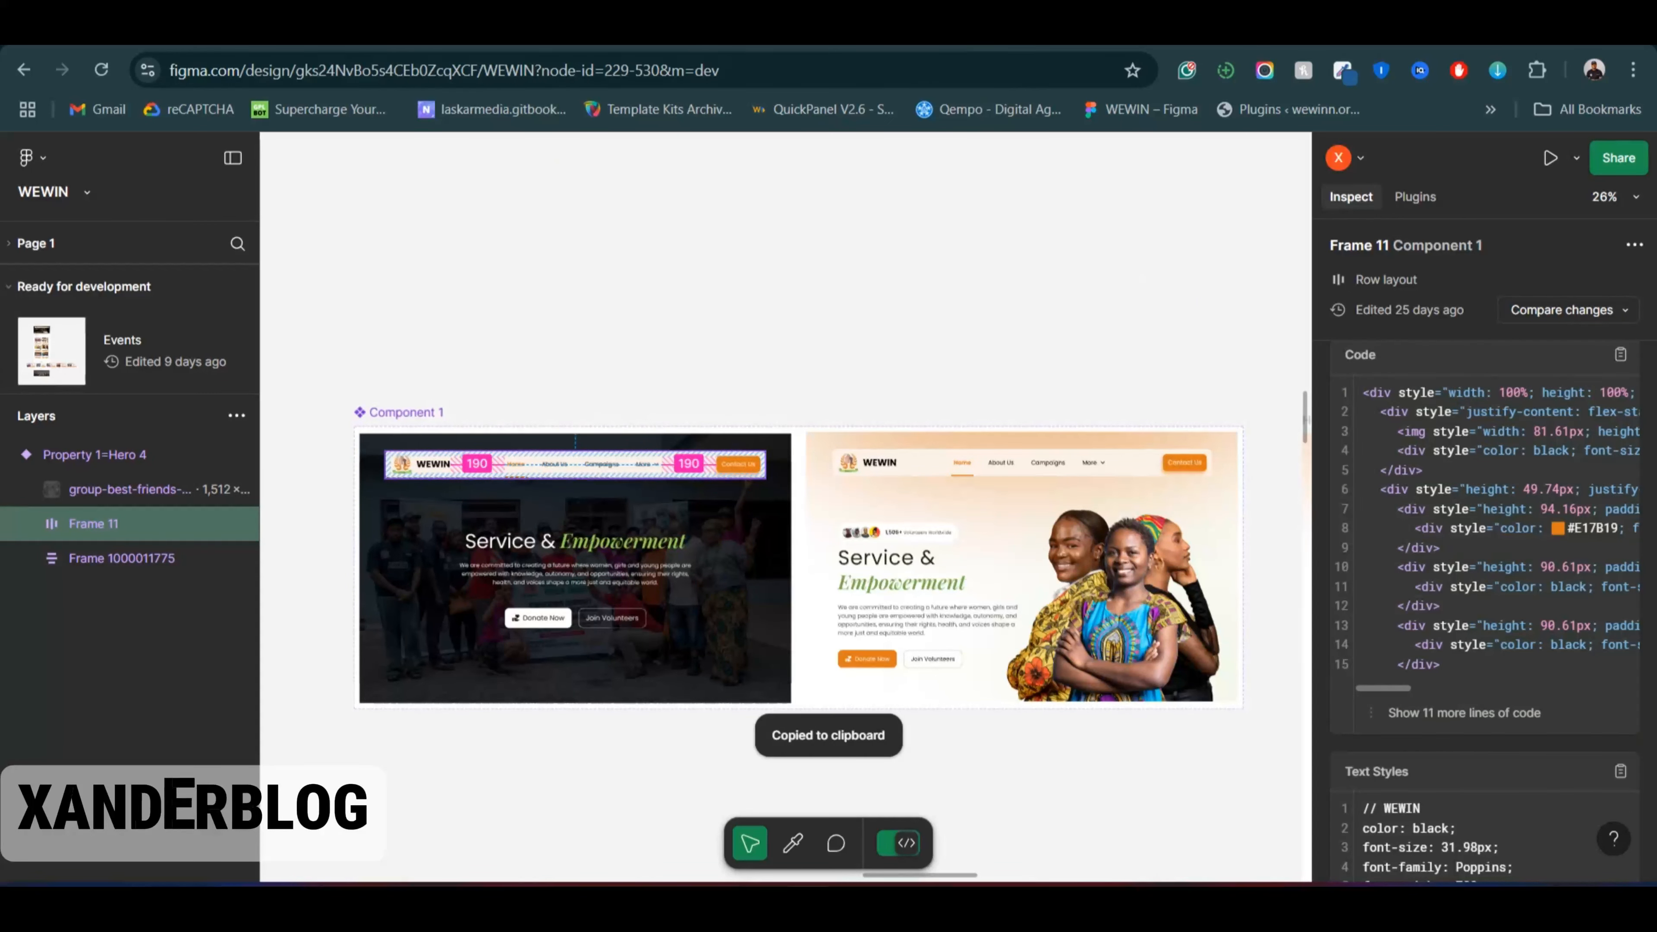
left_click(871, 33)
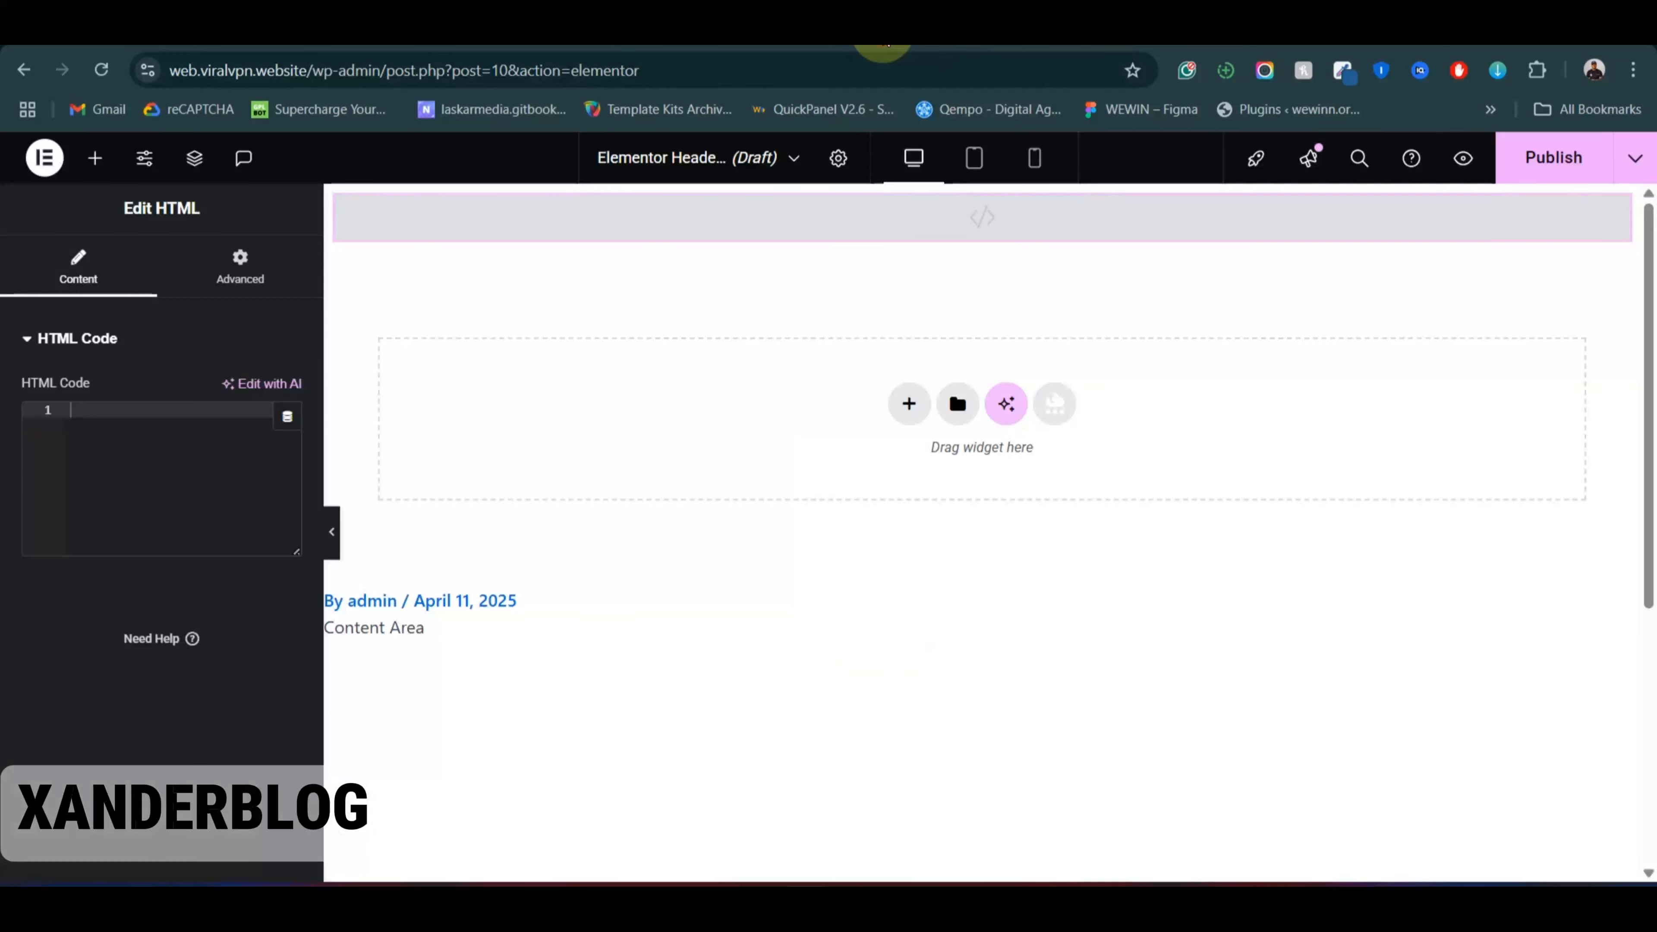
left_click(71, 423)
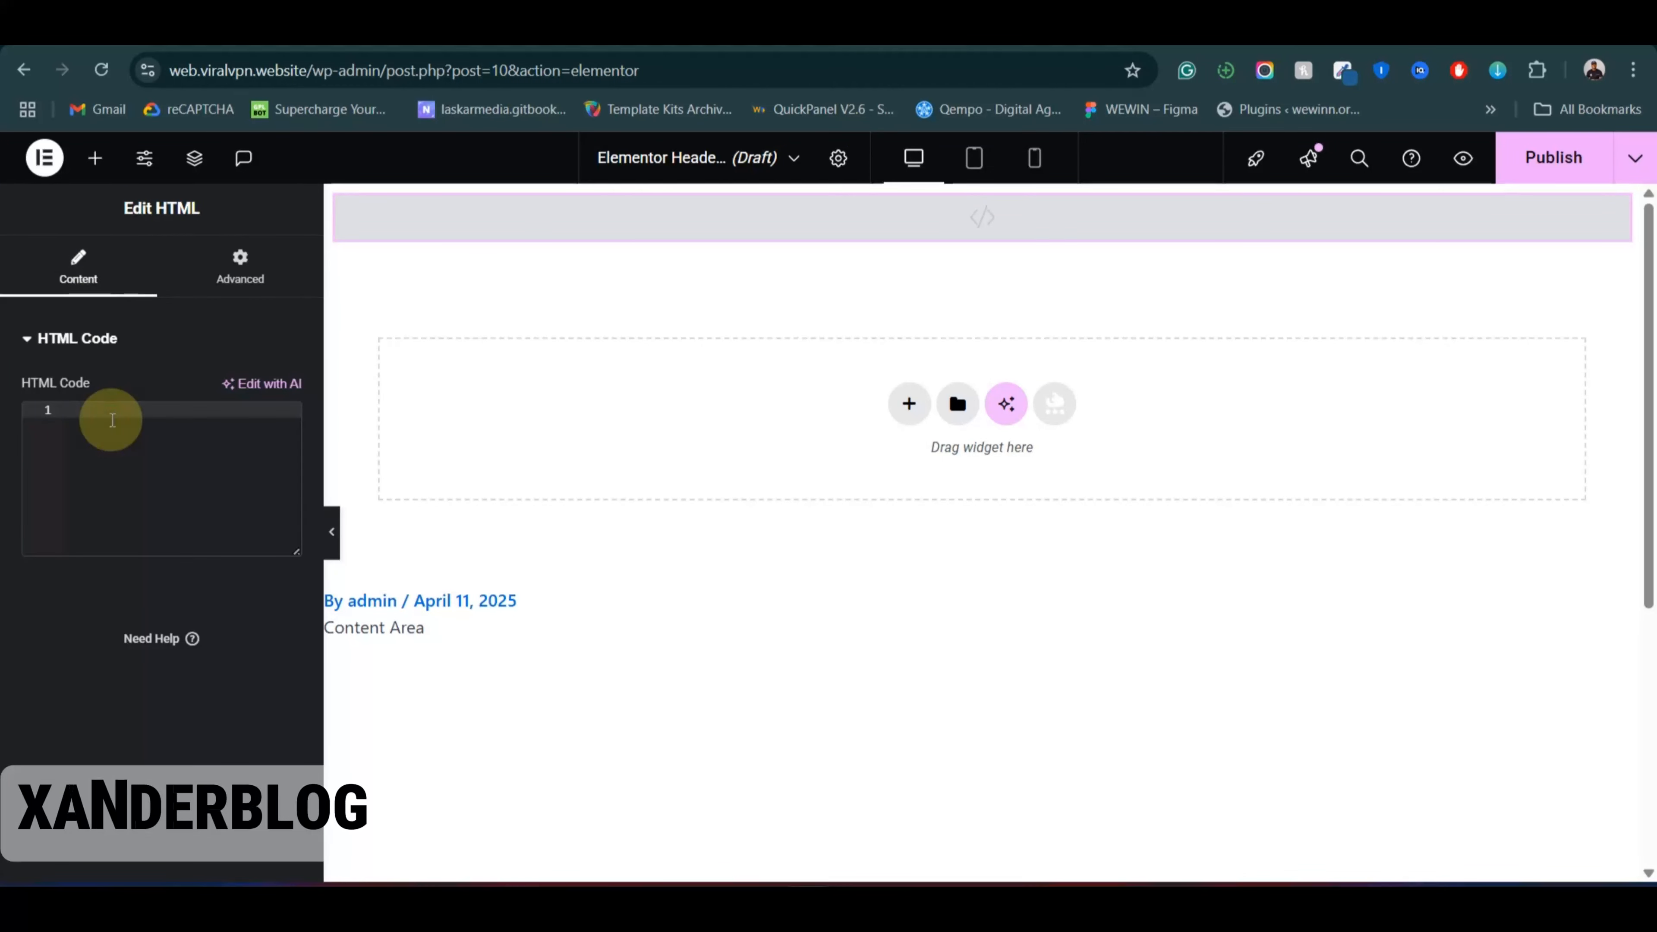
key("ctrl+v")
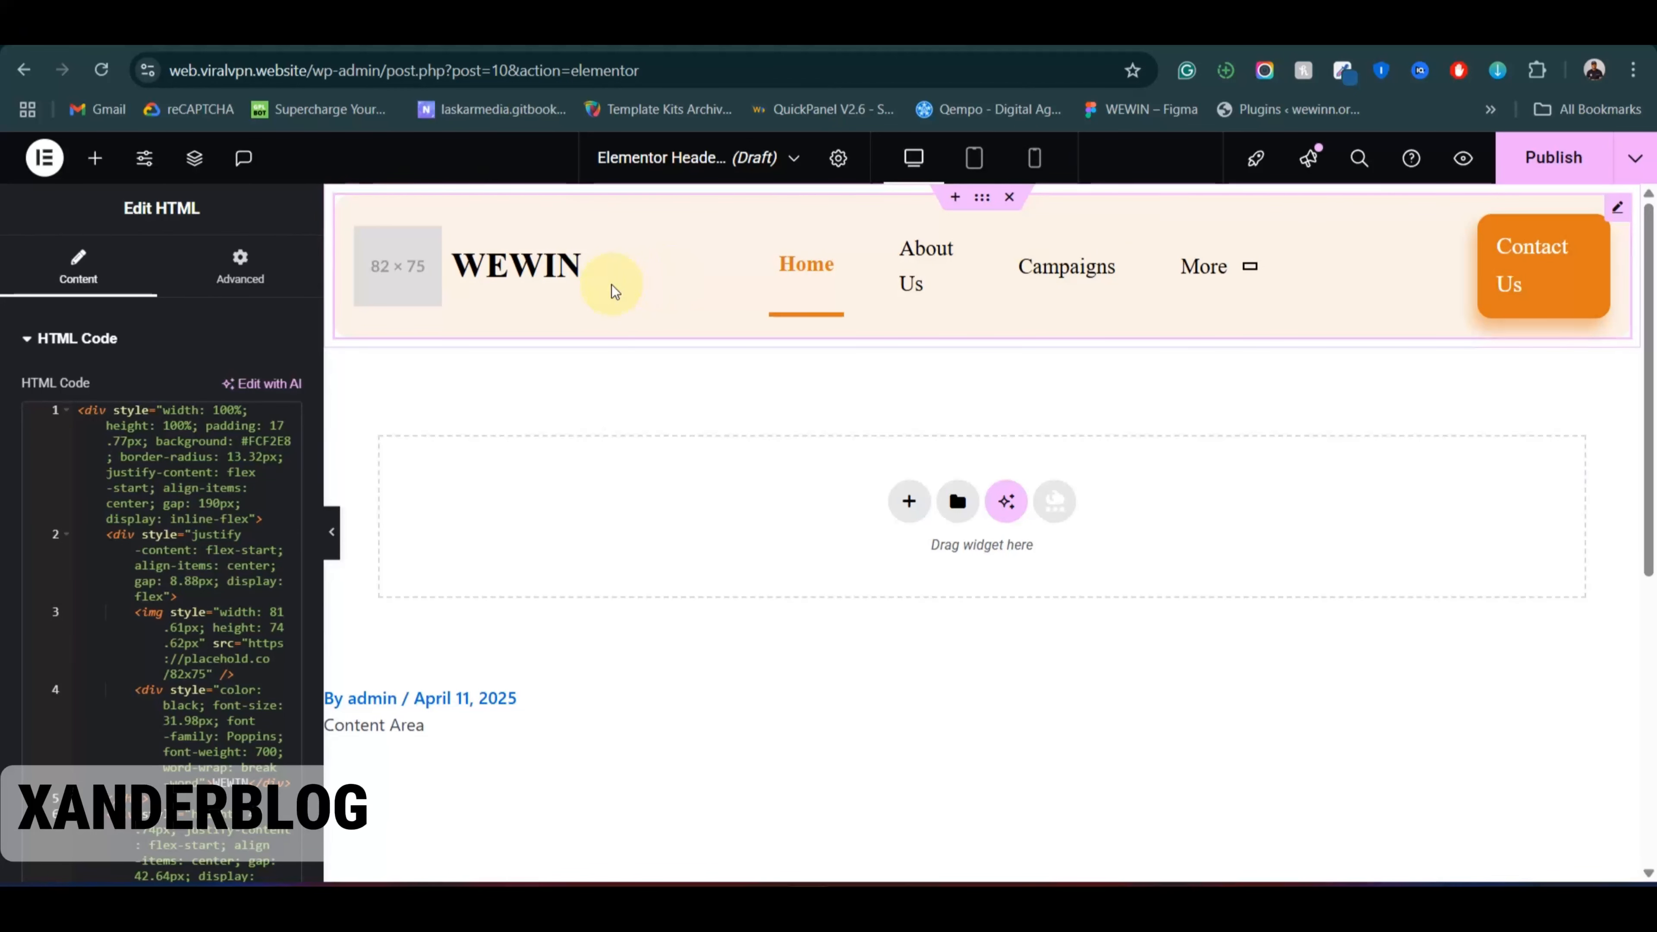
scroll(195, 596, "down", 10)
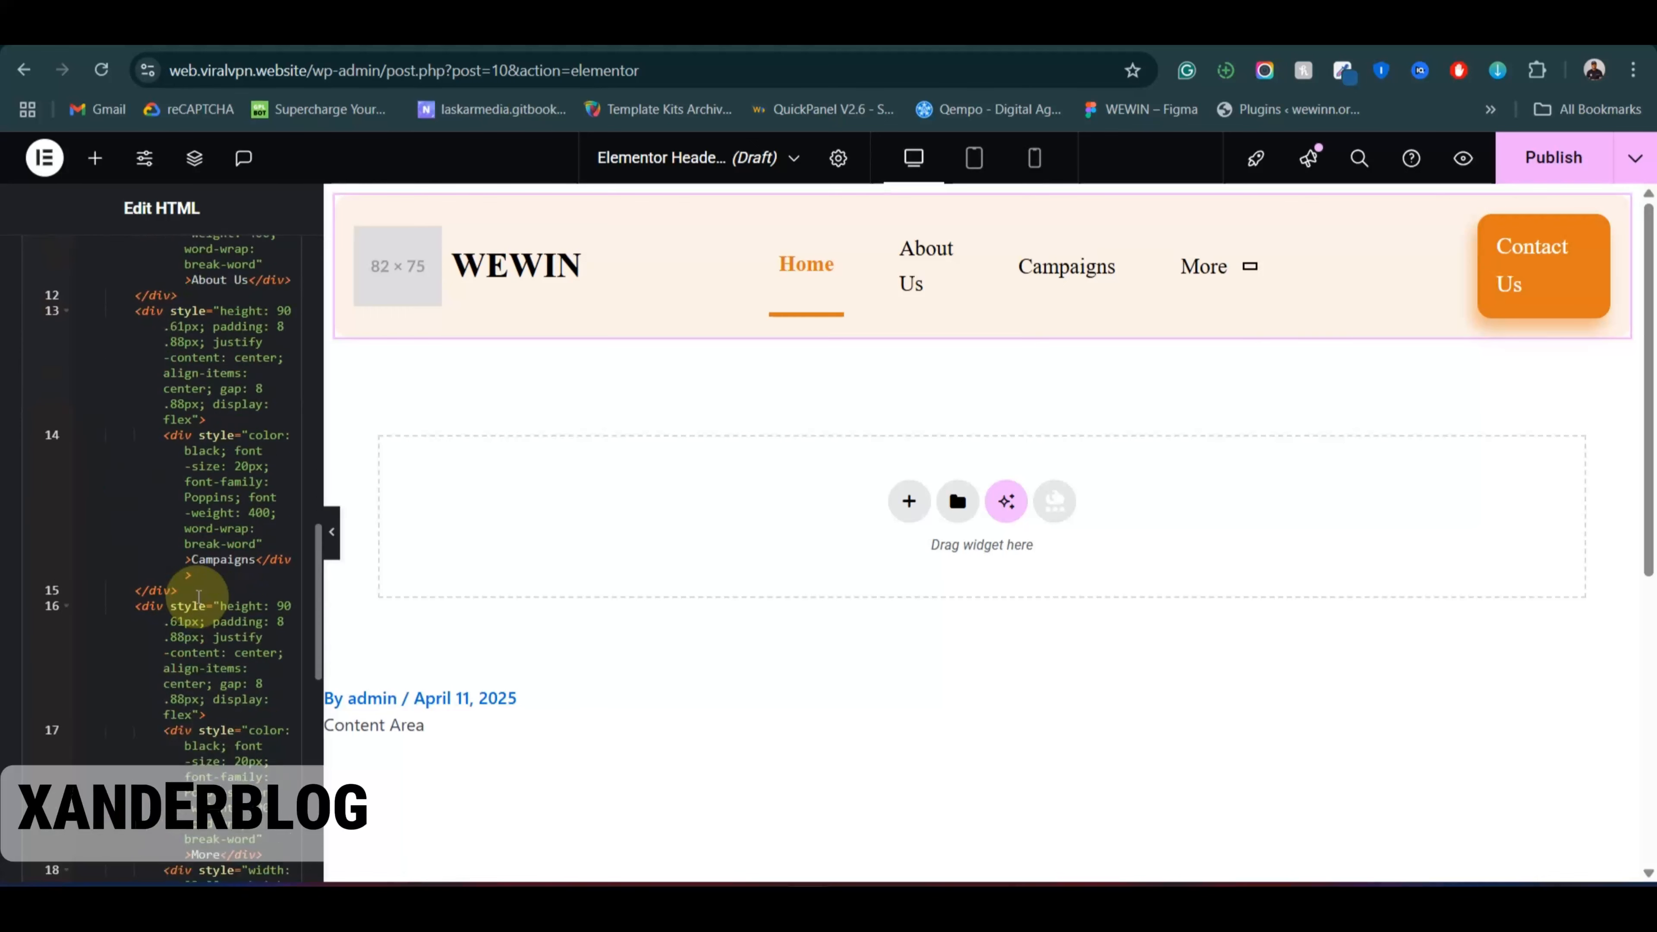
scroll(196, 597, "down", 3)
scroll(222, 591, "up", 15)
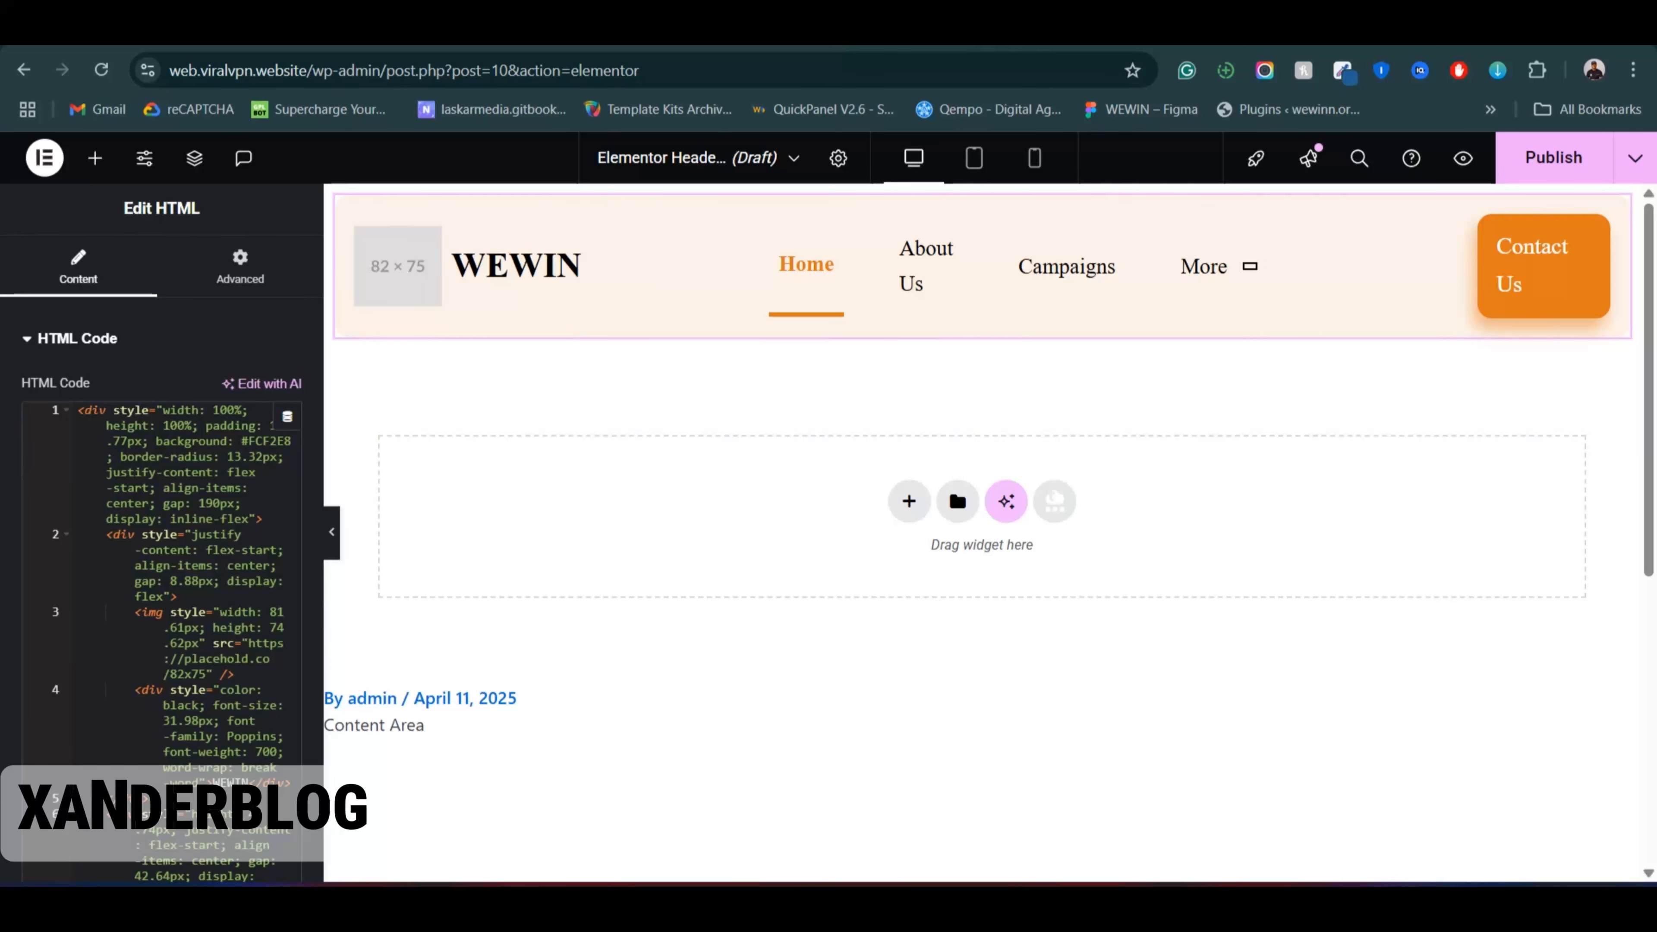
Step: Switch to ChatGPT, have it restructure the header code with working navigation links, and copy the HTML it generates
left_click(900, 29)
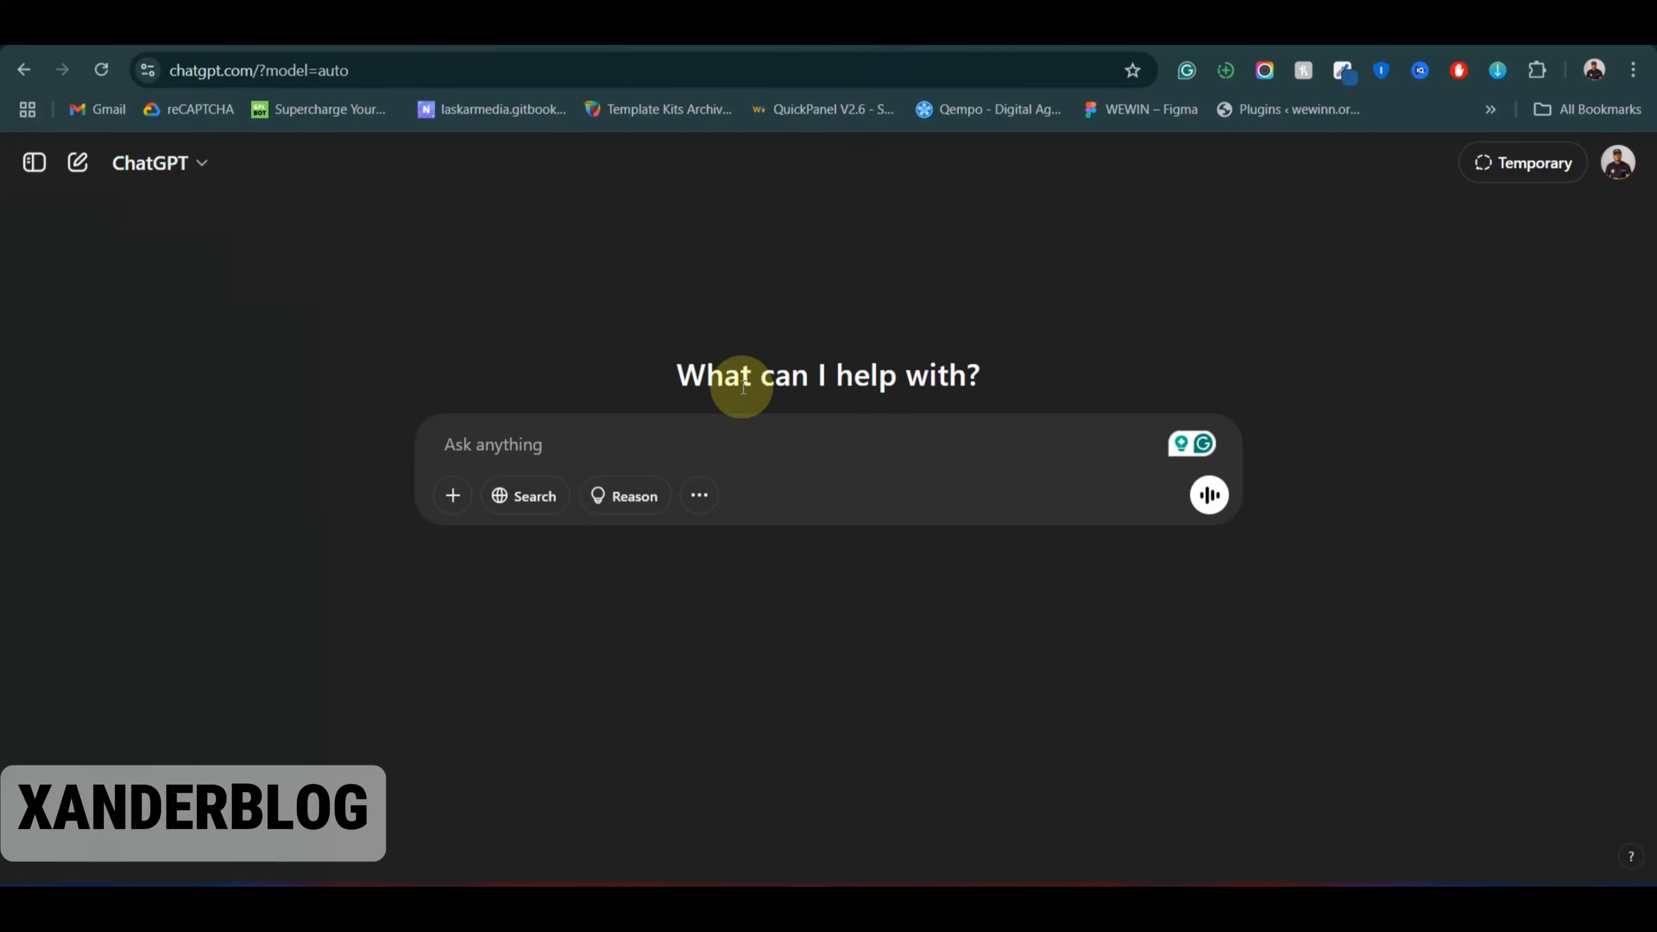
left_click(510, 446)
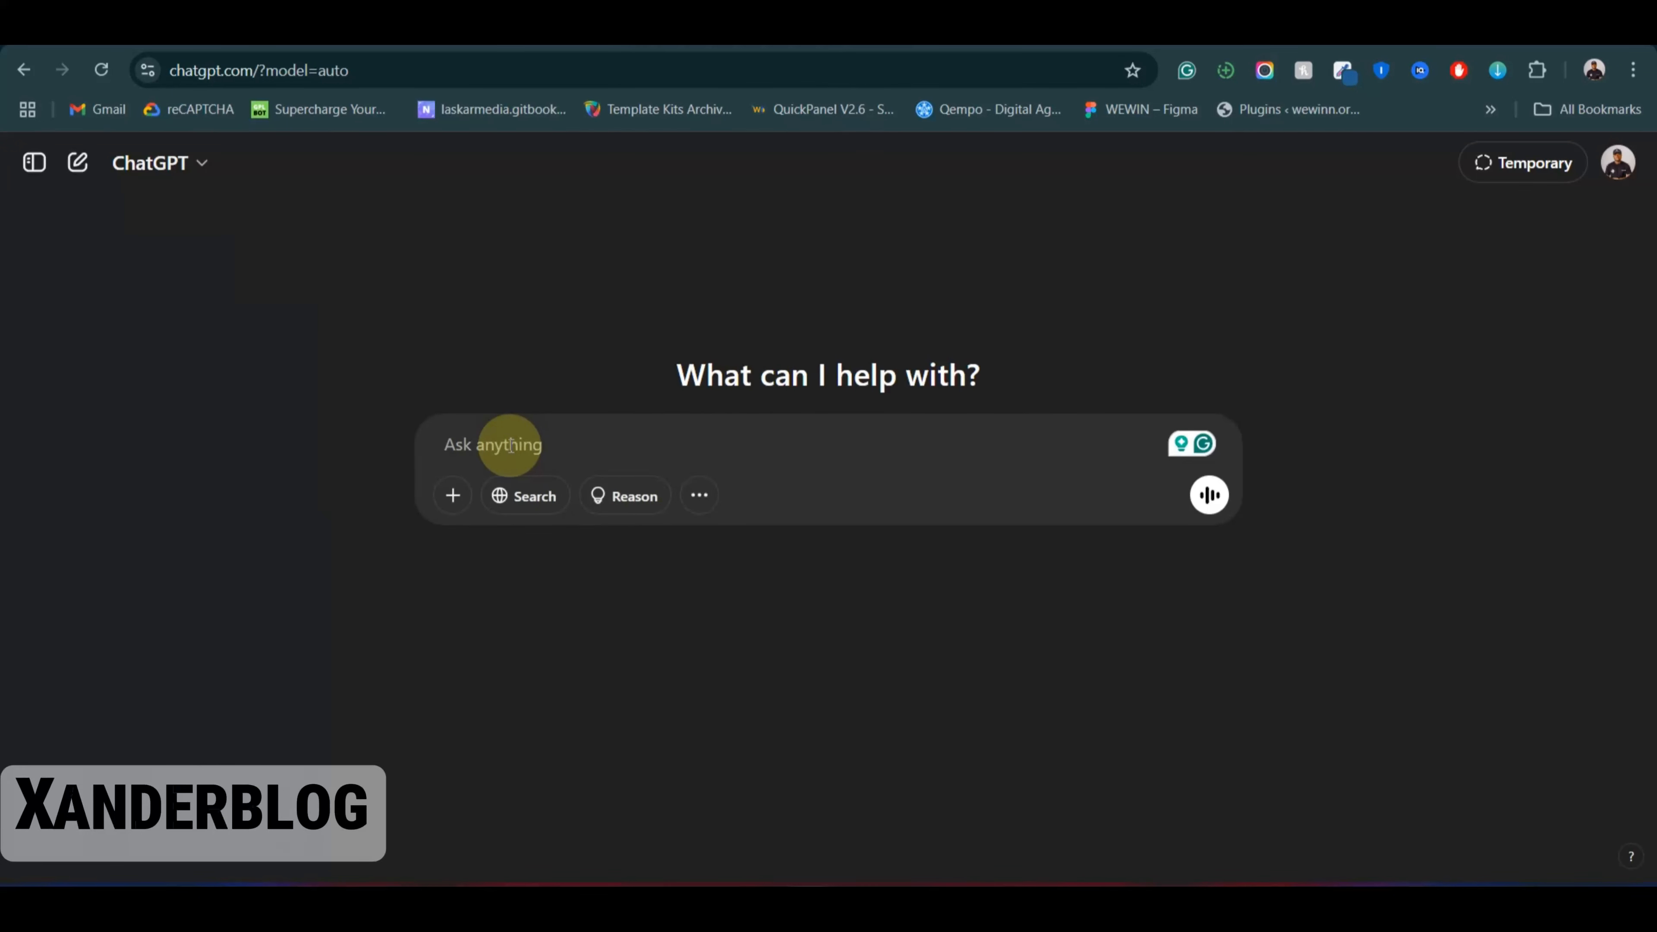
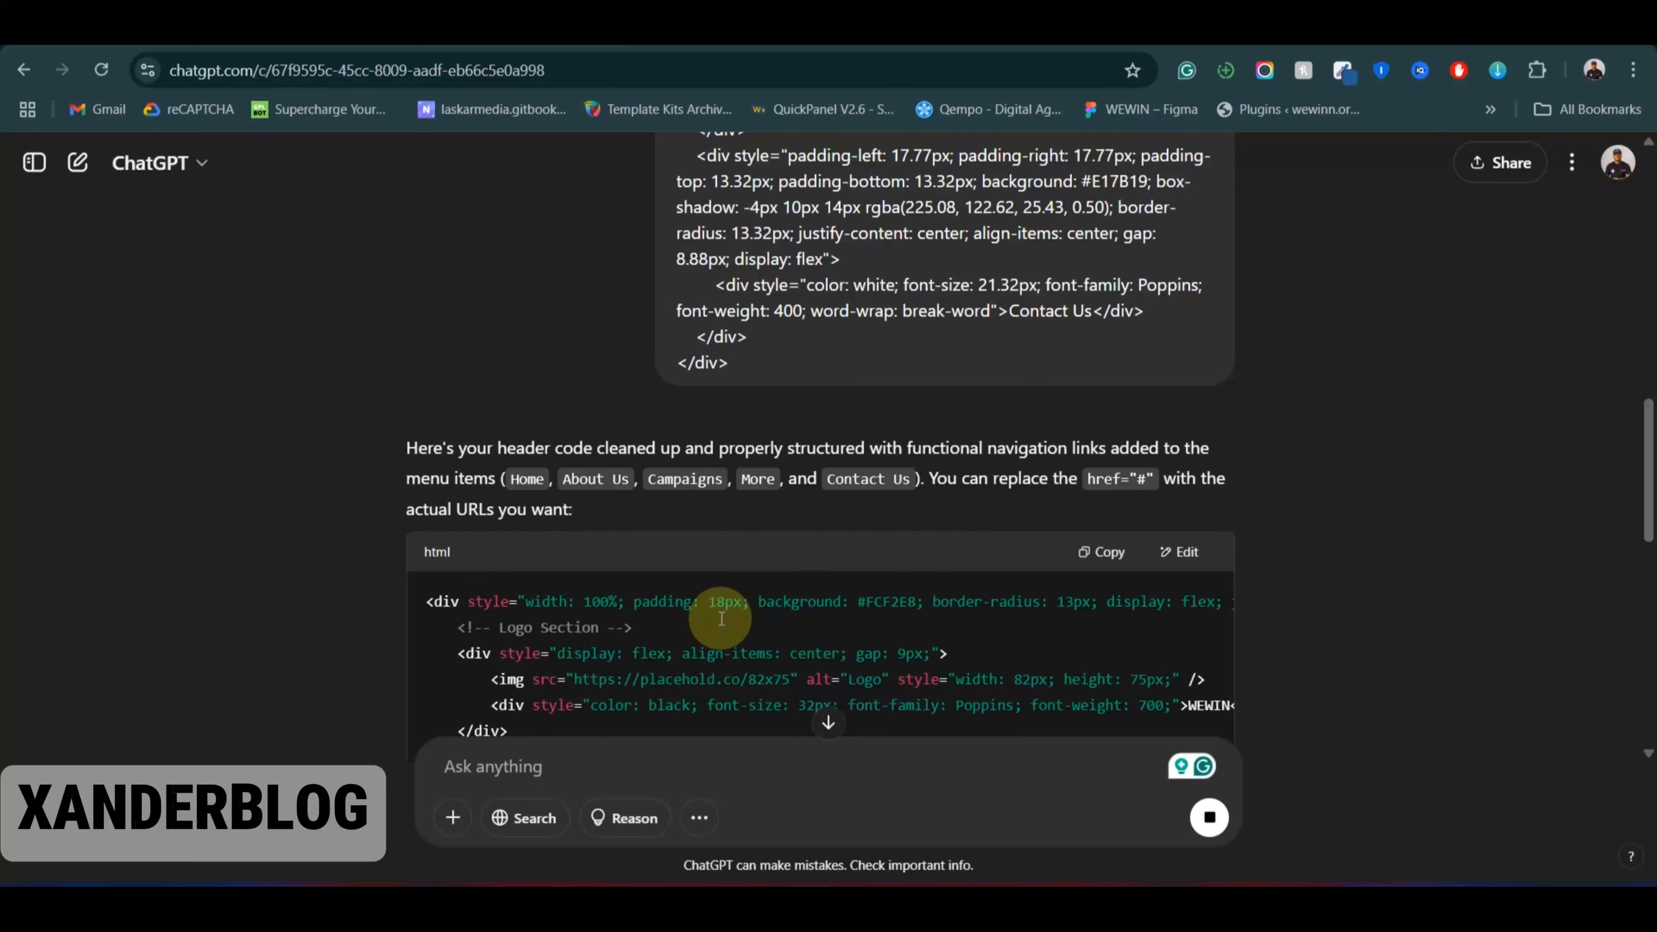
left_click(833, 725)
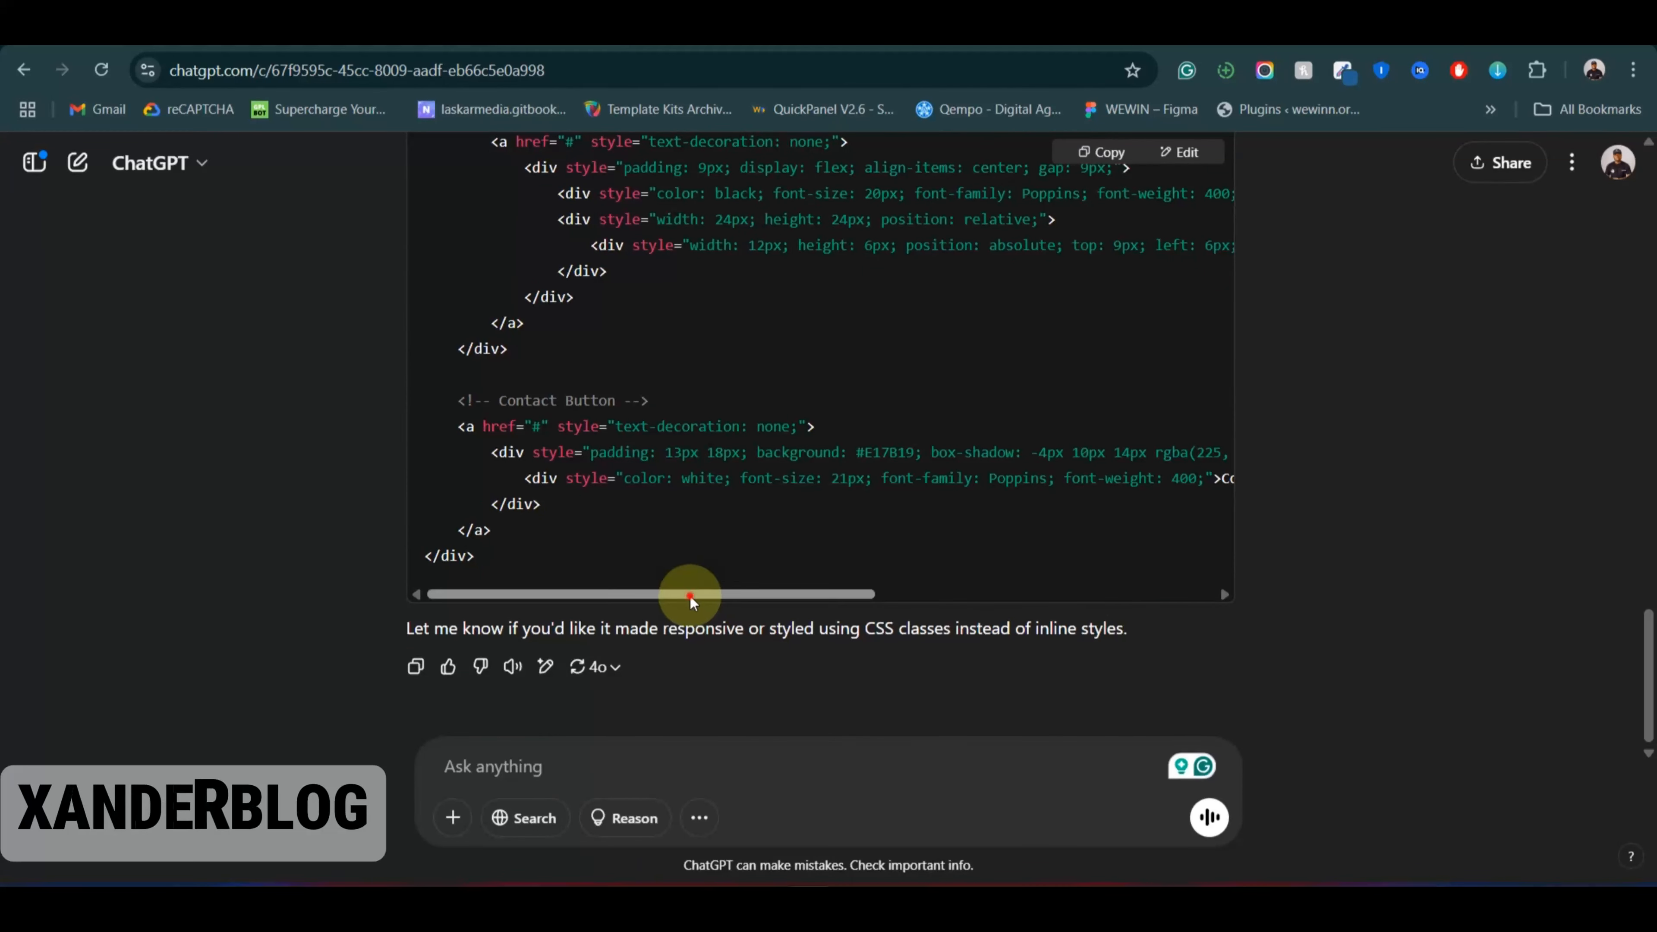
left_click_drag(690, 595, 702, 583)
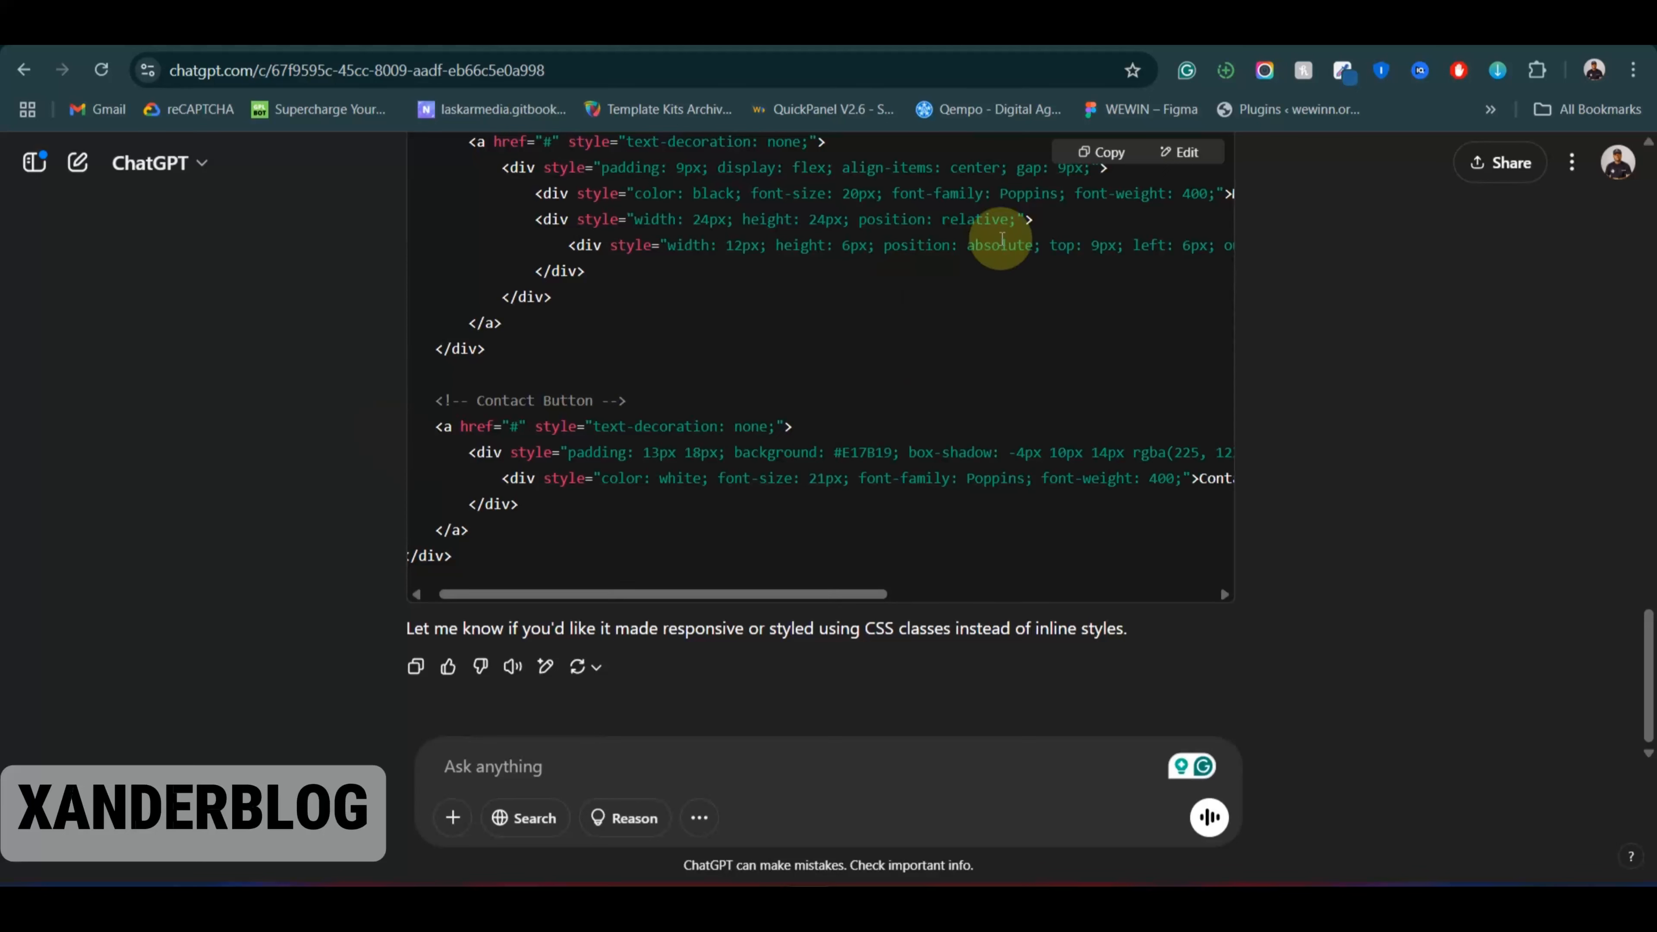
left_click(1100, 157)
scroll(629, 481, "up", 10)
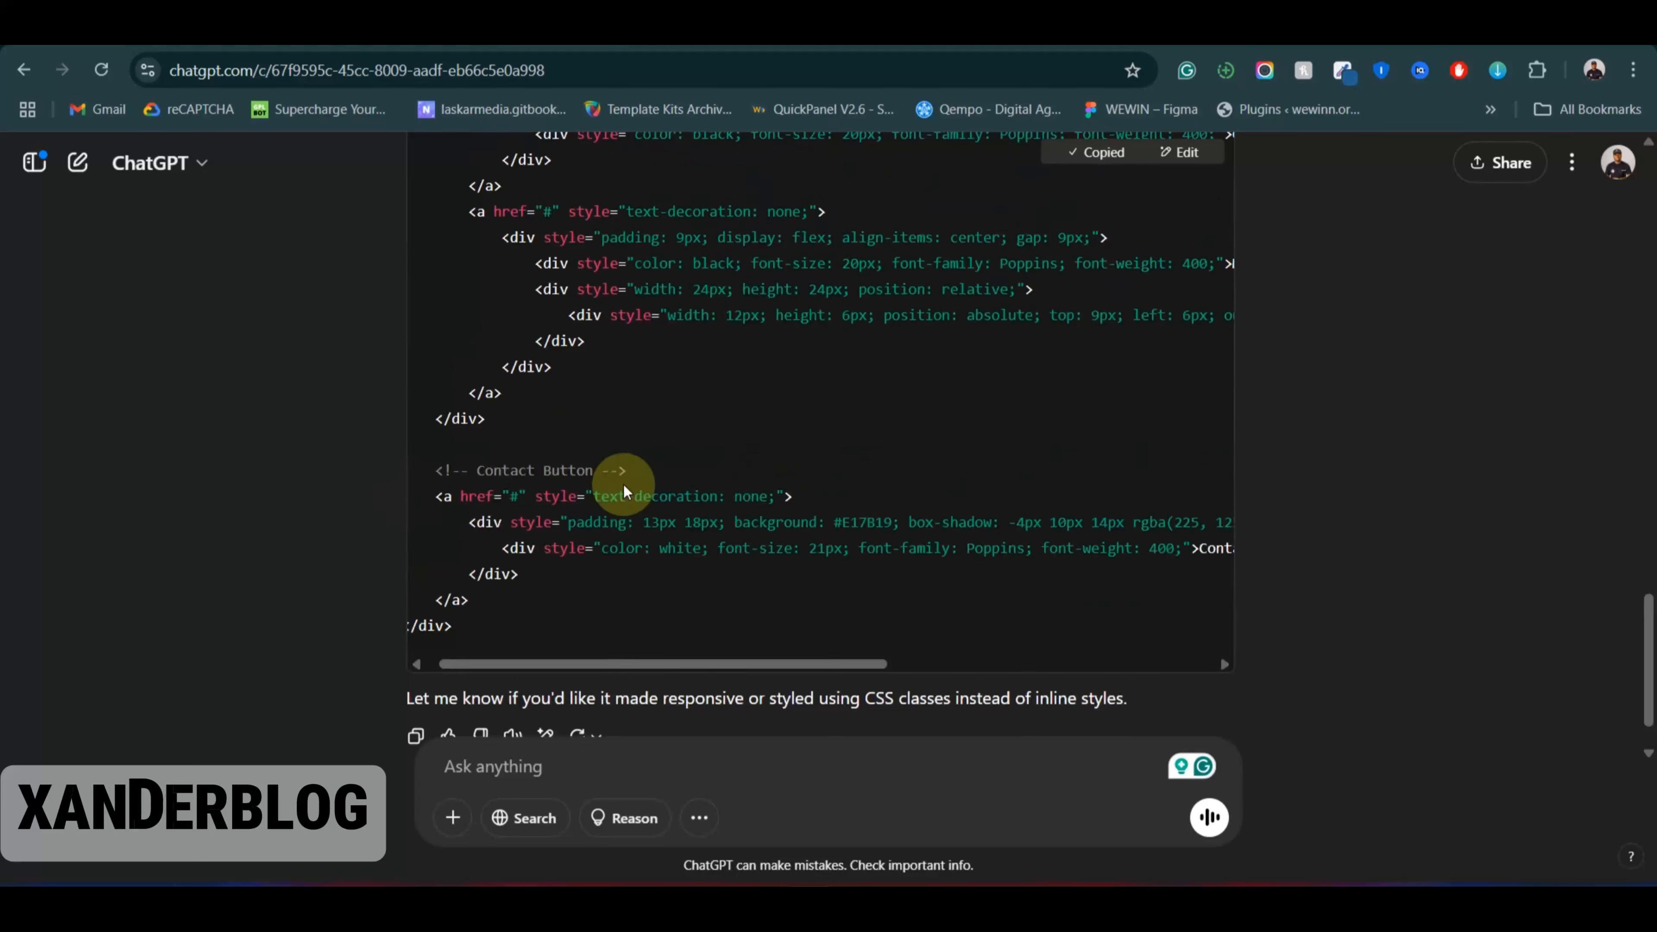
scroll(913, 444, "up", 2)
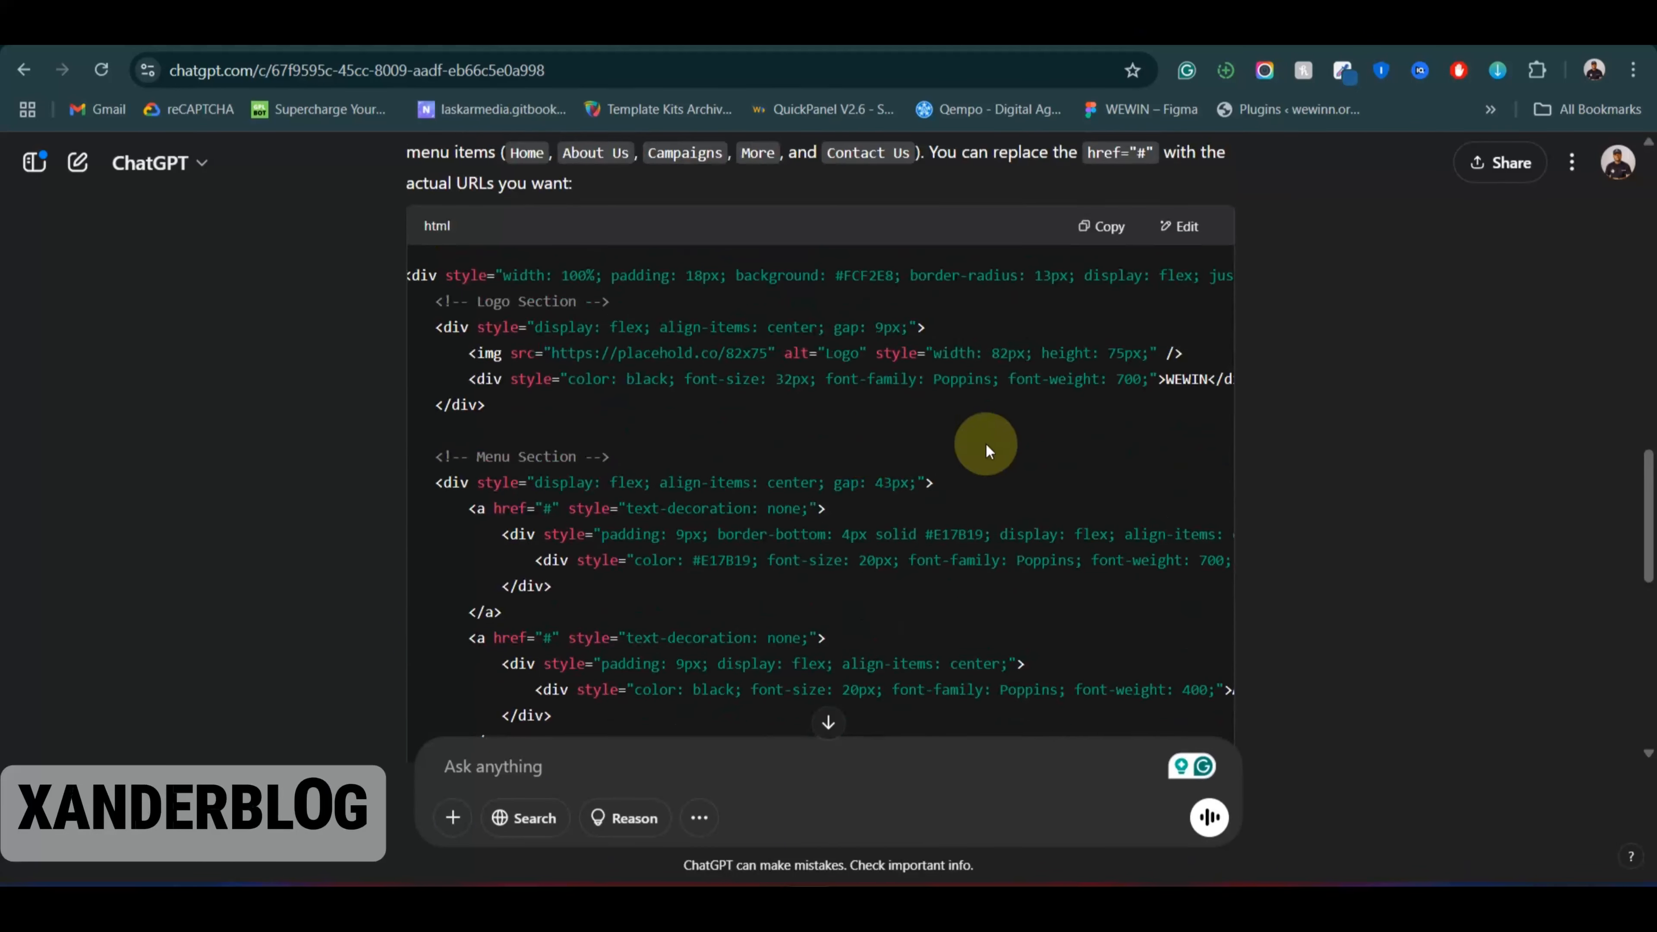
left_click(1096, 229)
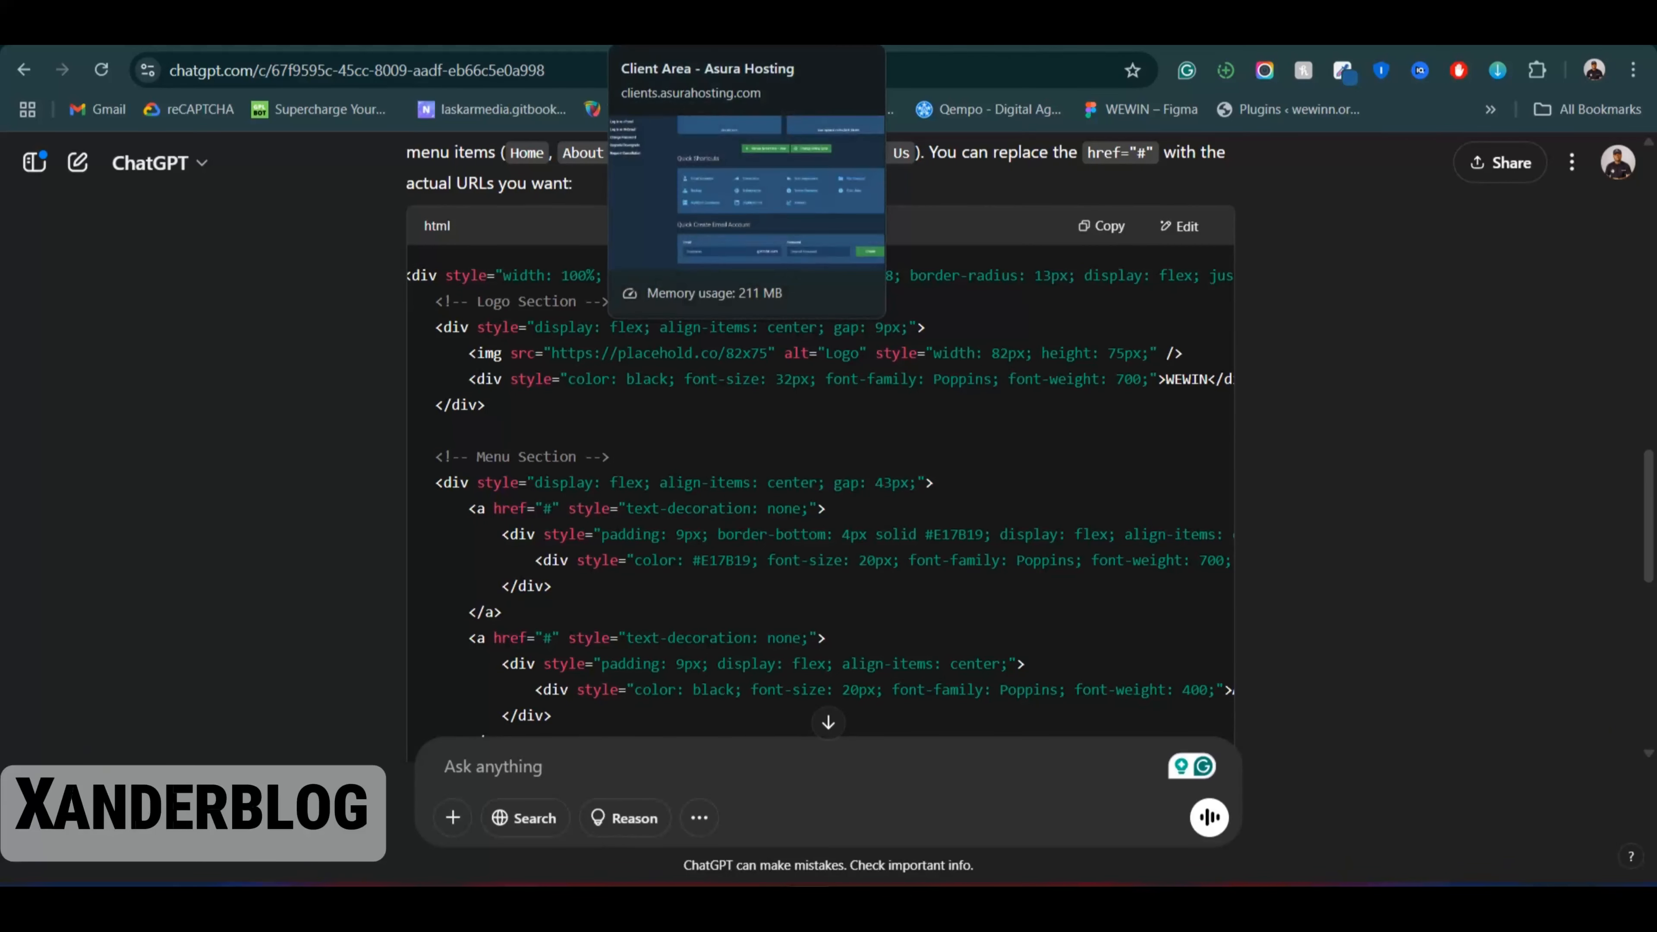
Step: Switch back to the Elementor header, replace all code in the HTML widget with ChatGPT's version, and preview the header without the editing panel
left_click(914, 26)
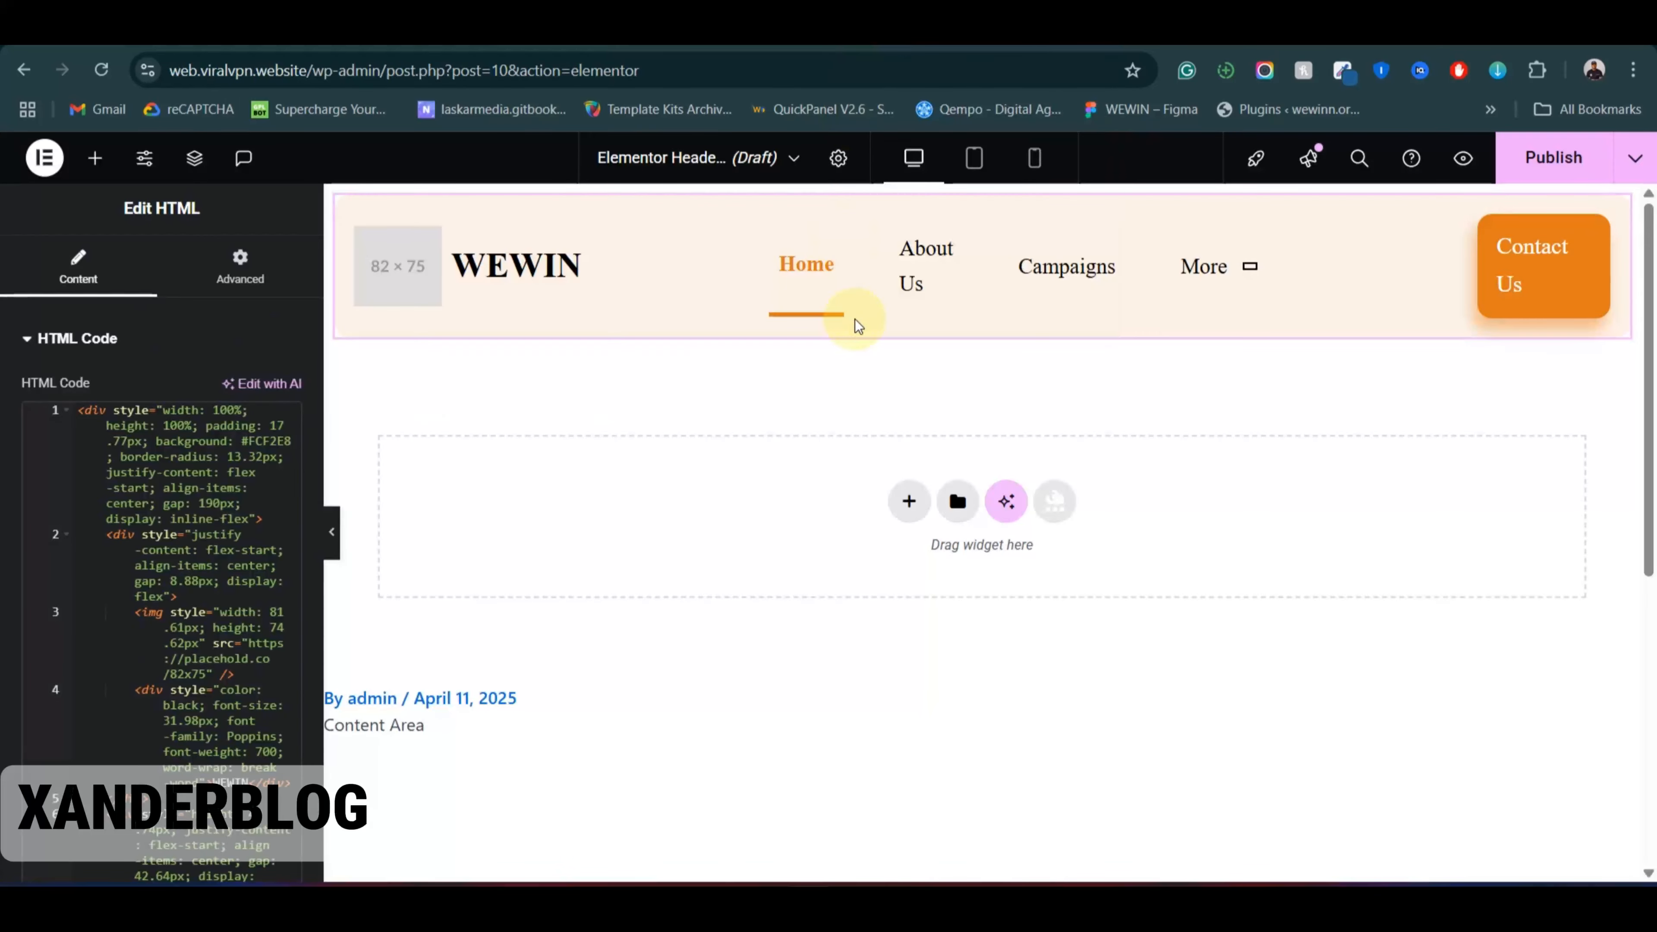
left_click(143, 520)
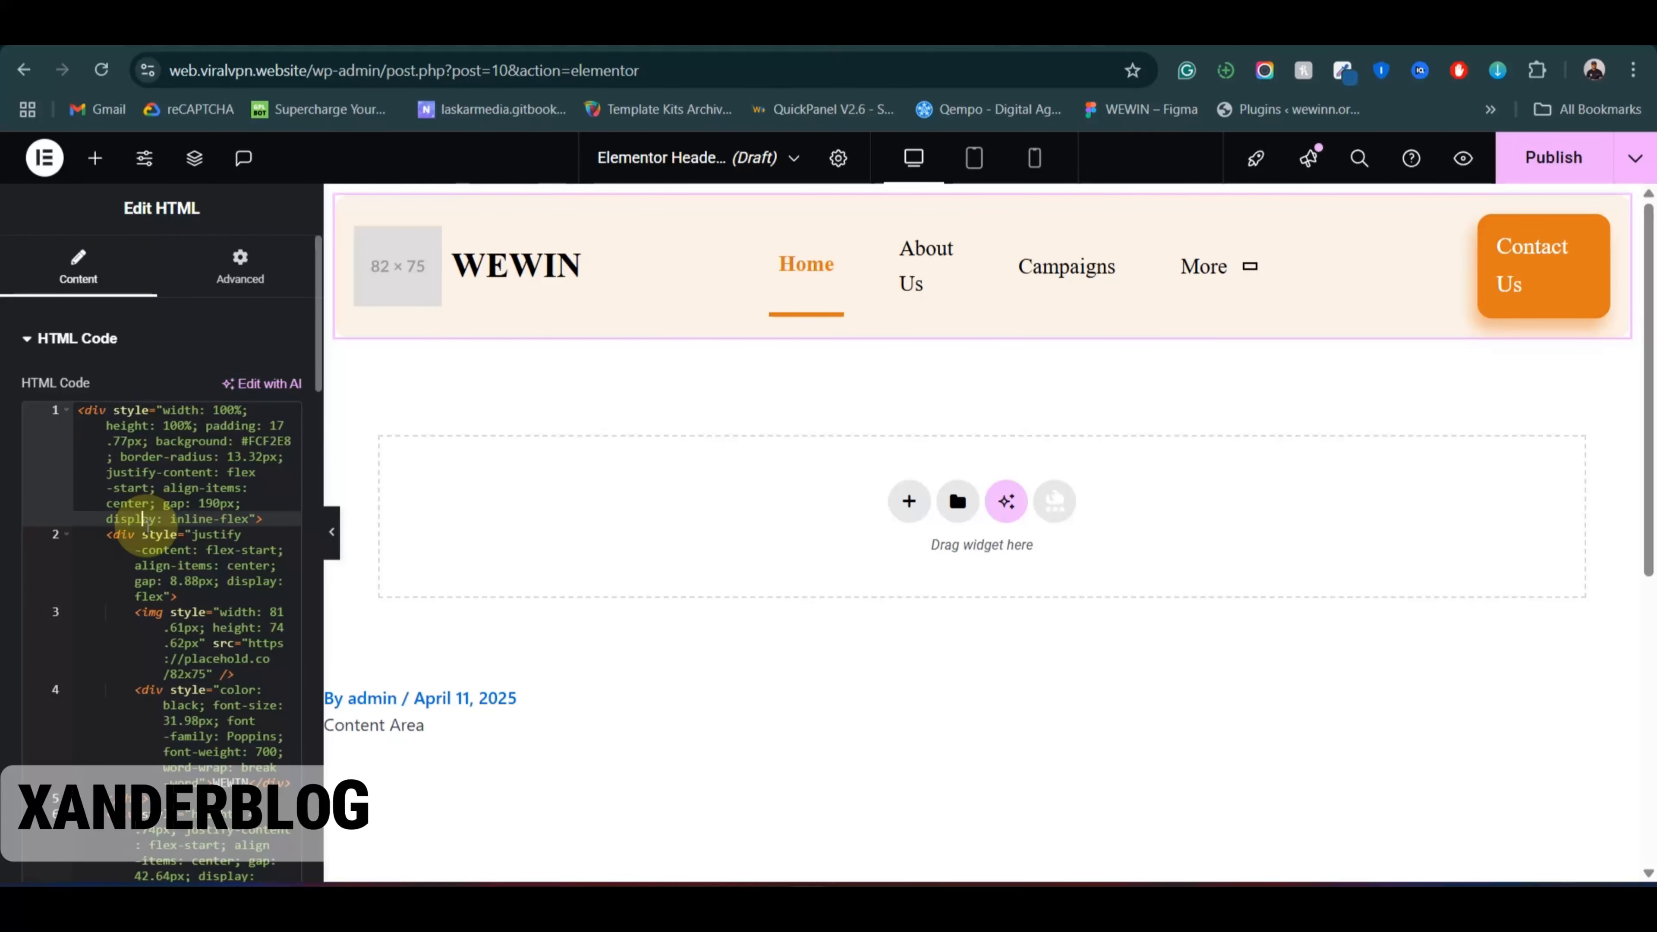
key("ctrl+a")
key("ctrl+v")
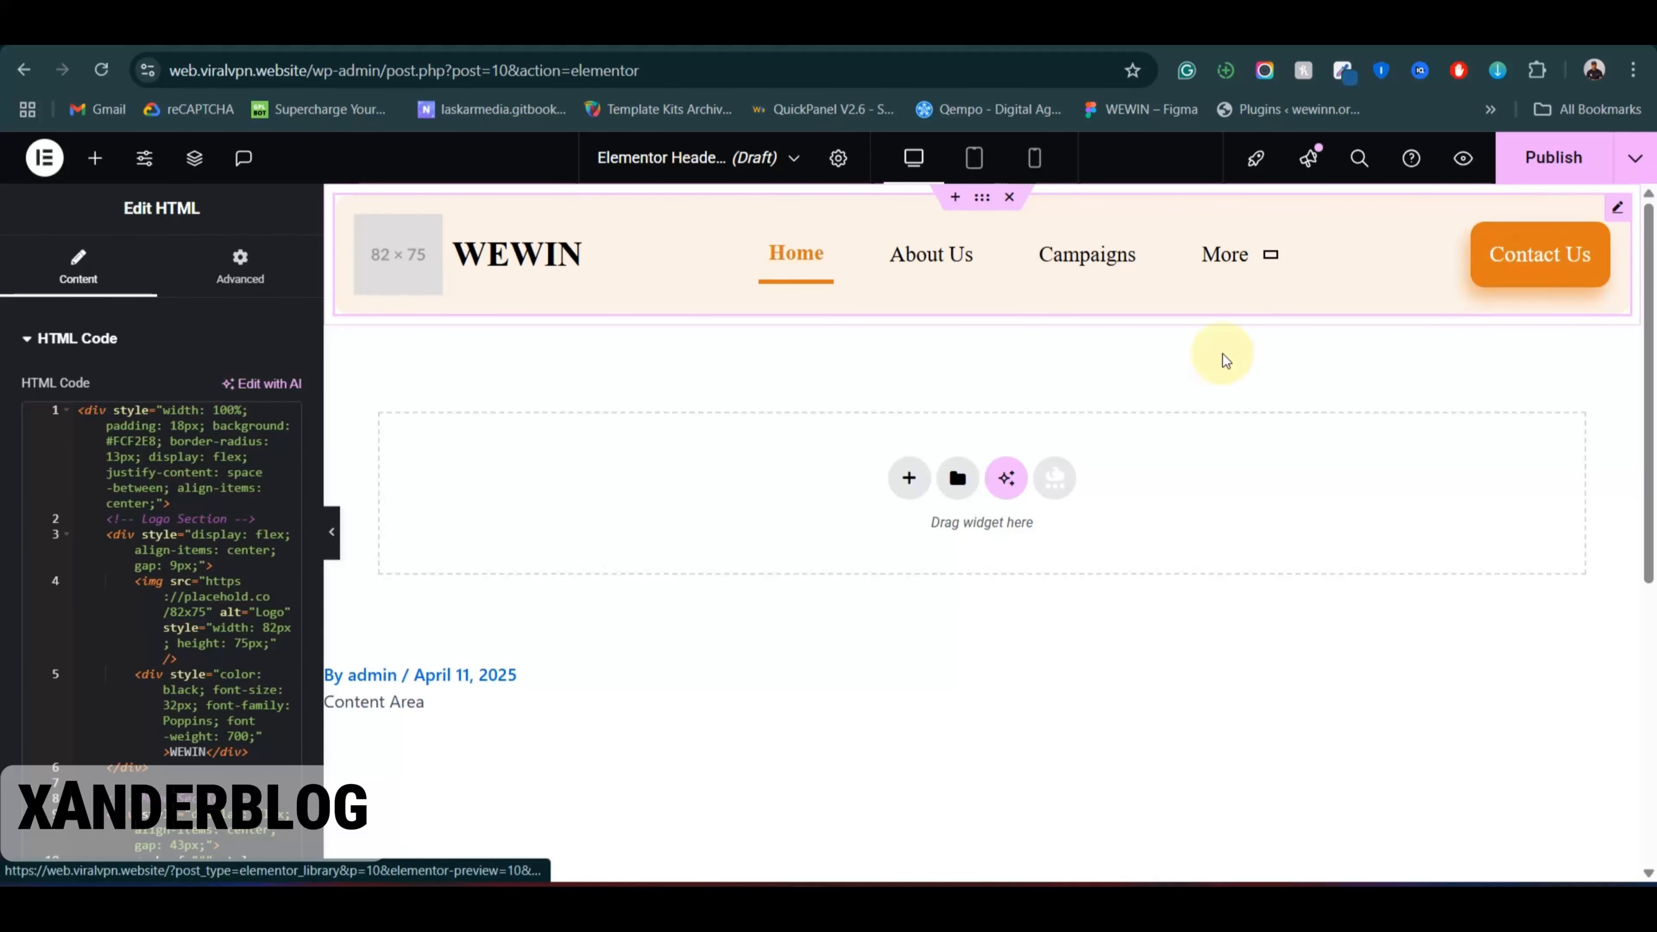
left_click(334, 551)
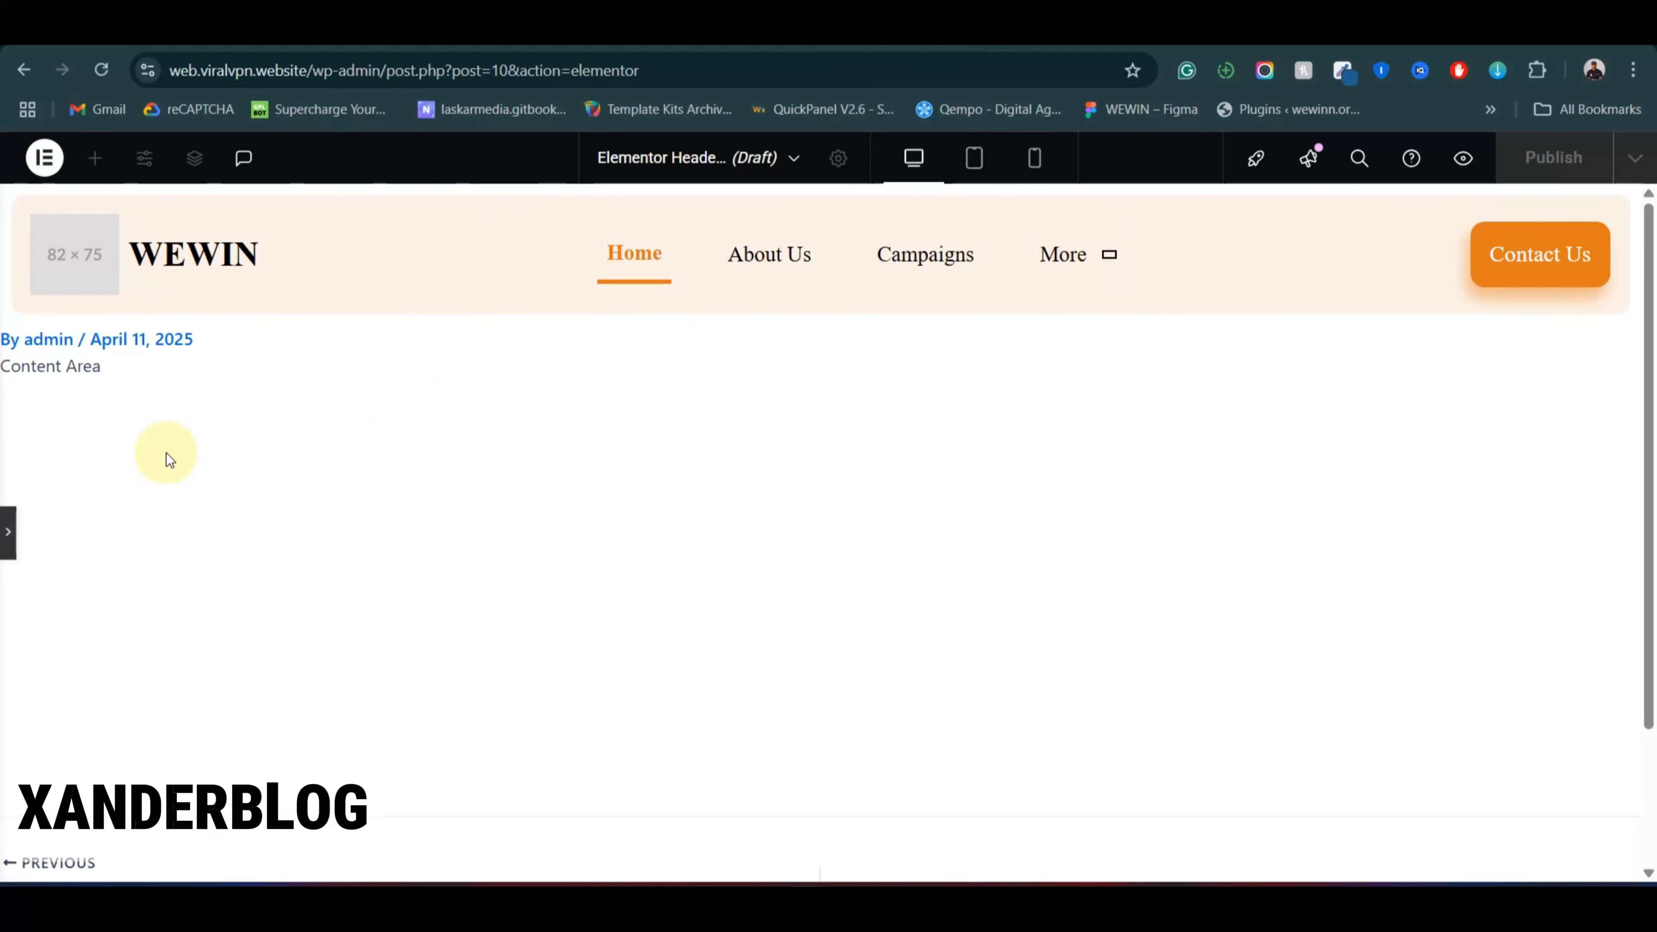
Step: Switch to ChatGPT and send the request "make the more button to have dropdown with menus on it"
left_click(7, 532)
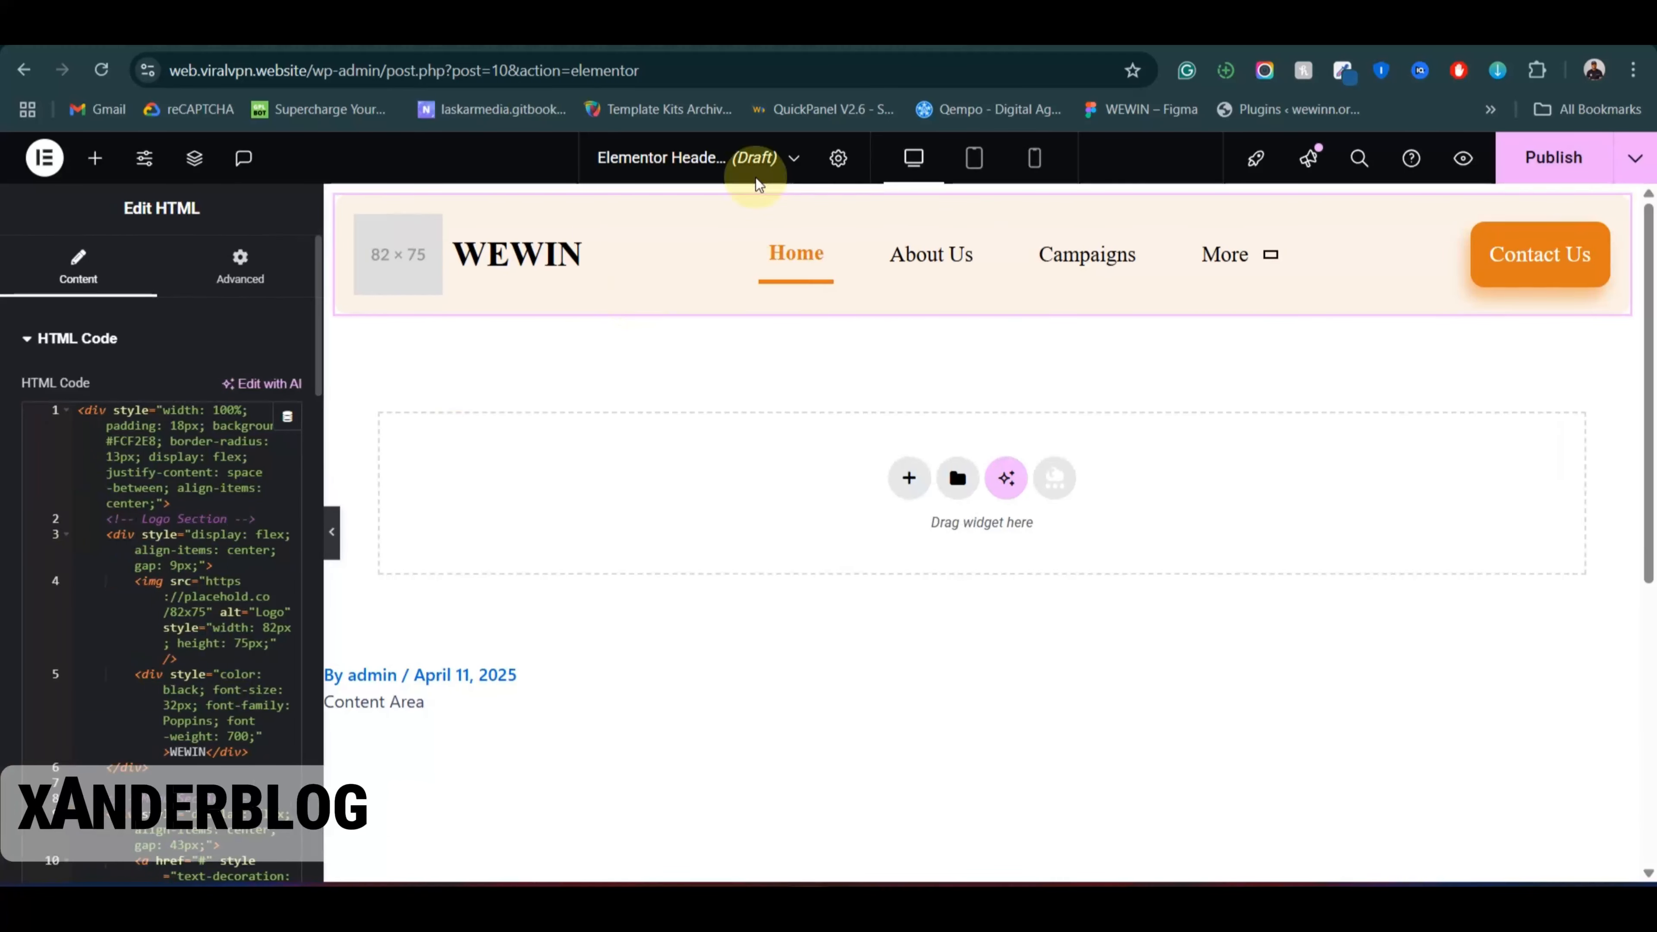
left_click(574, 27)
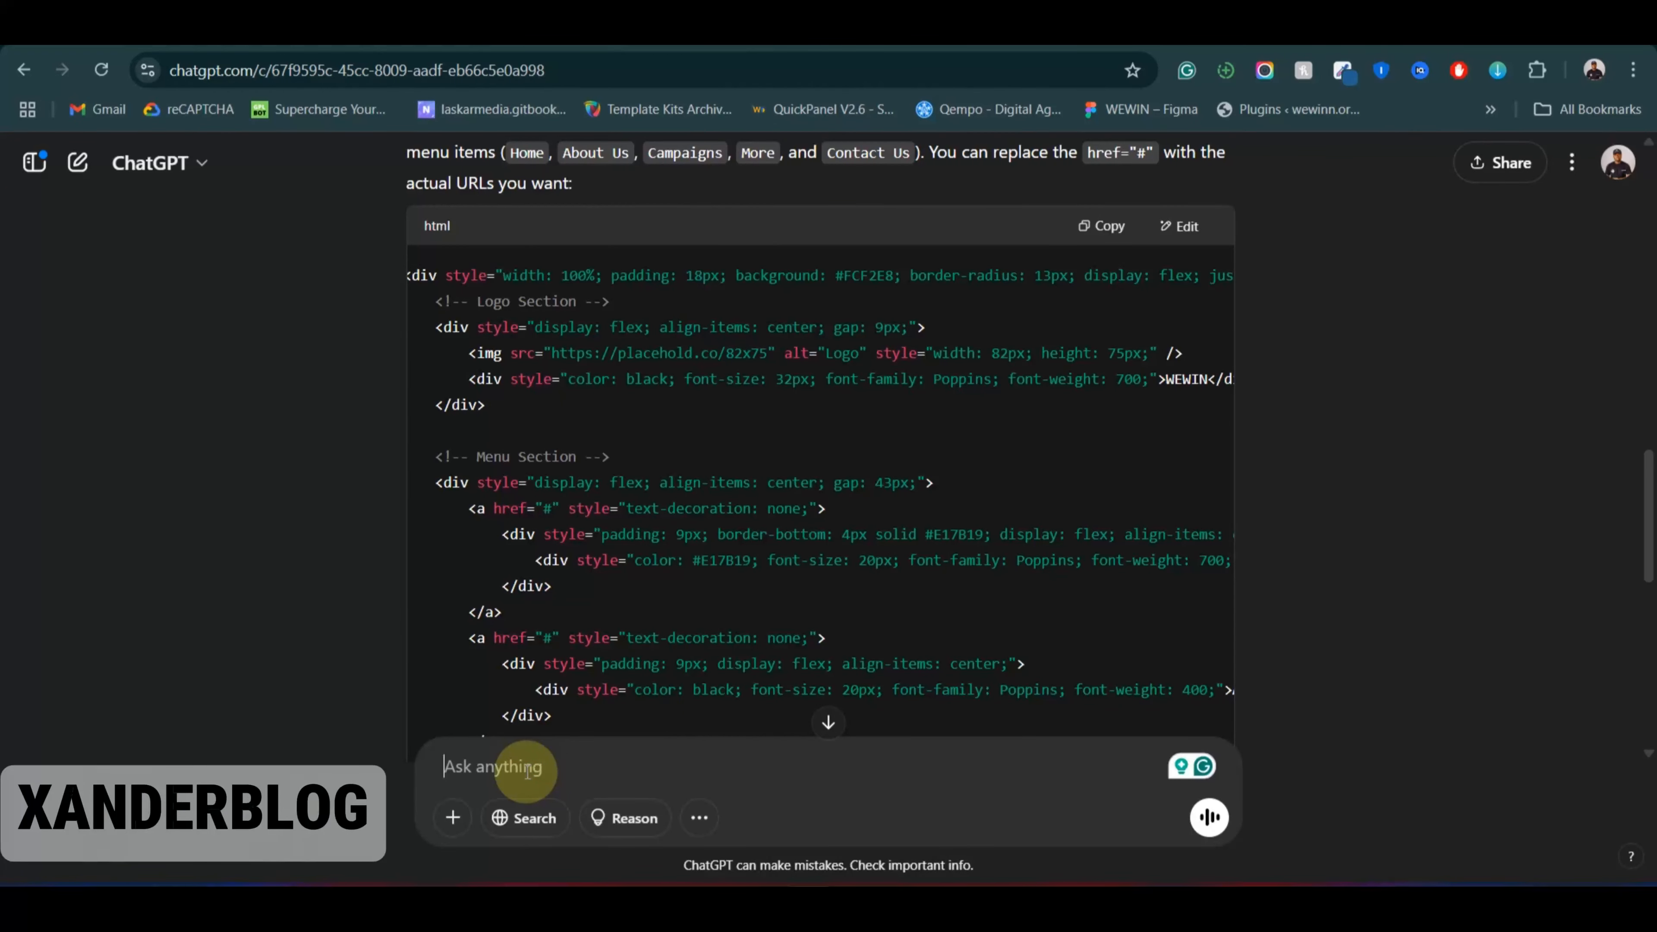
type("make the")
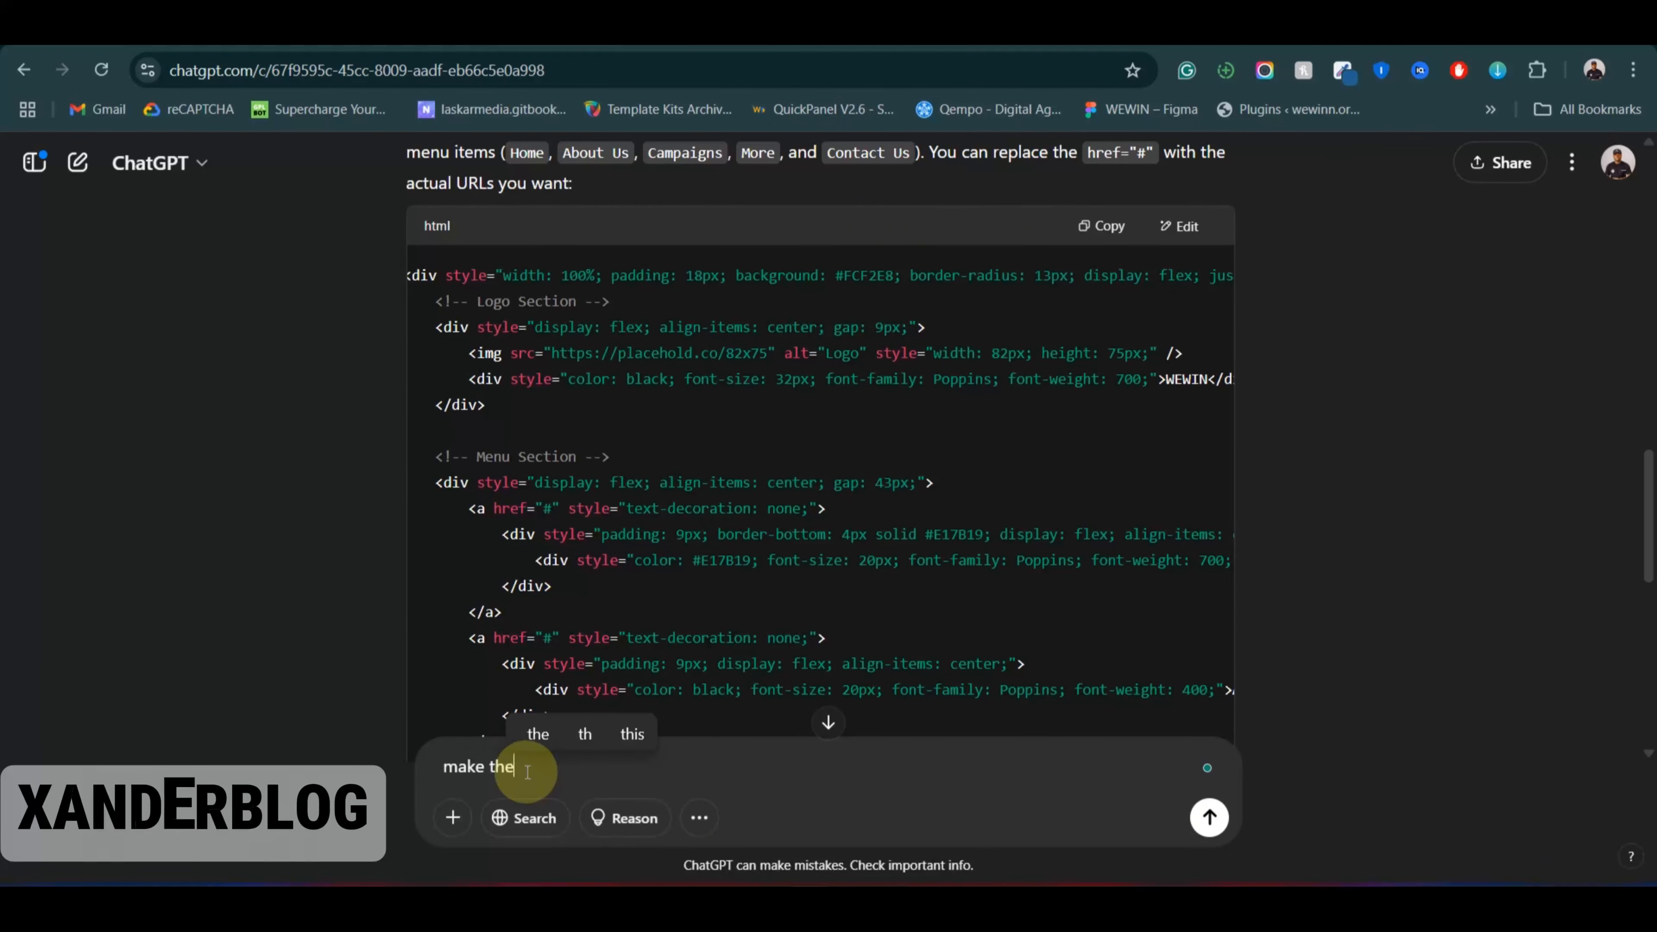
type(" mo")
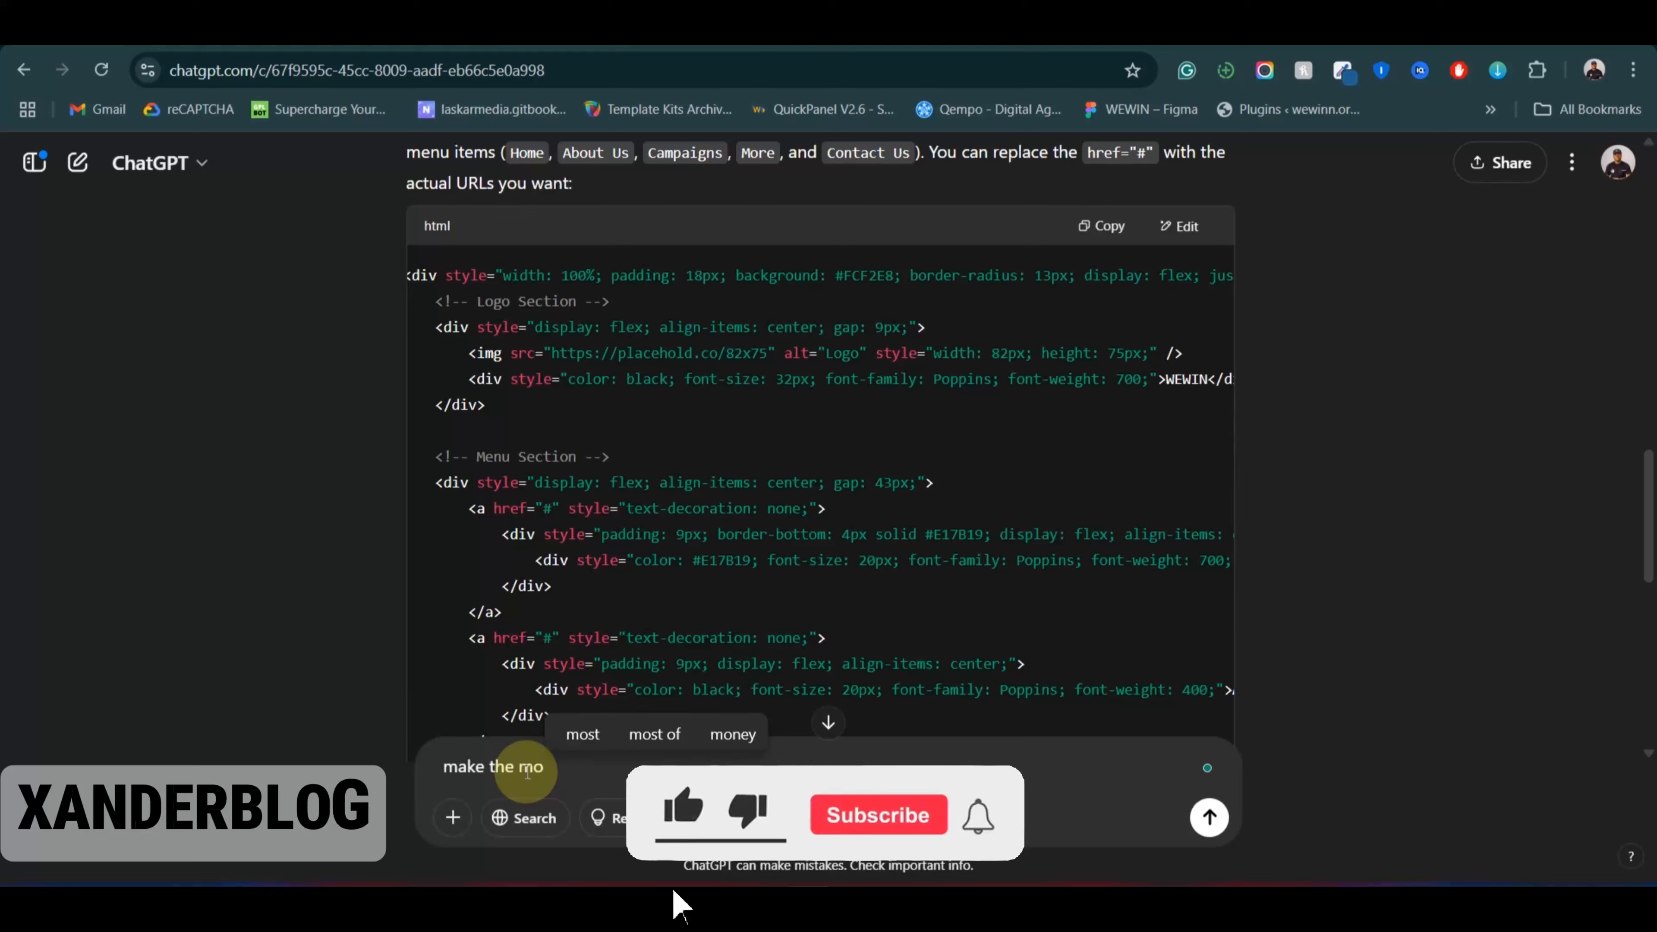
type("re but")
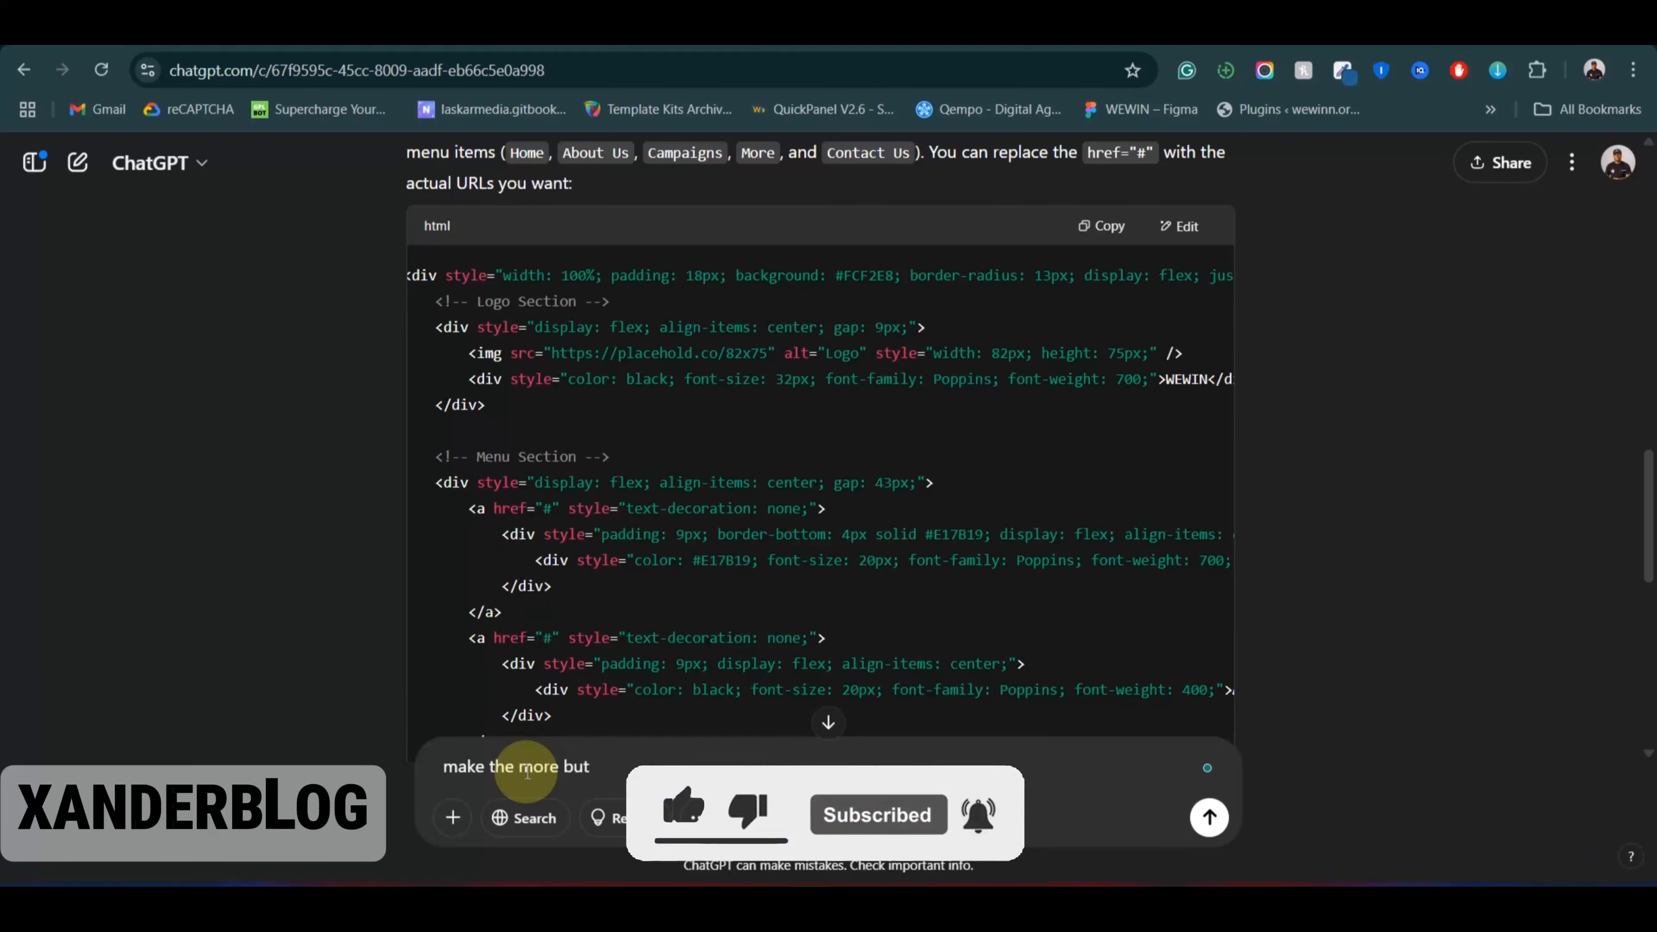
type("ton ")
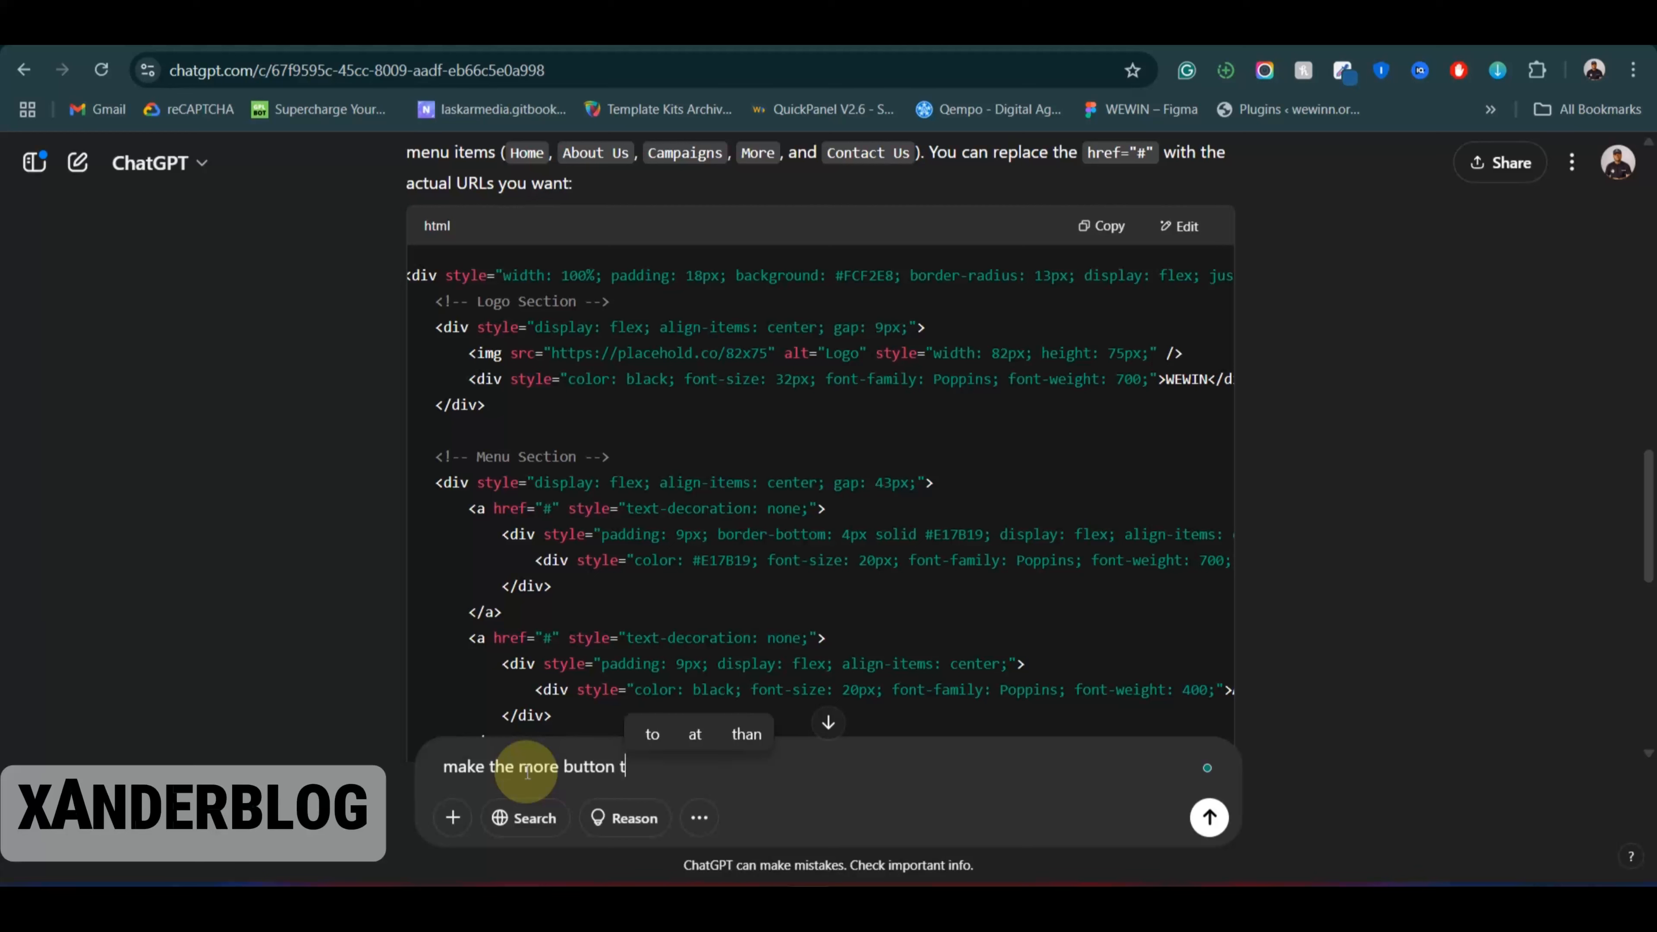
type("to have dr")
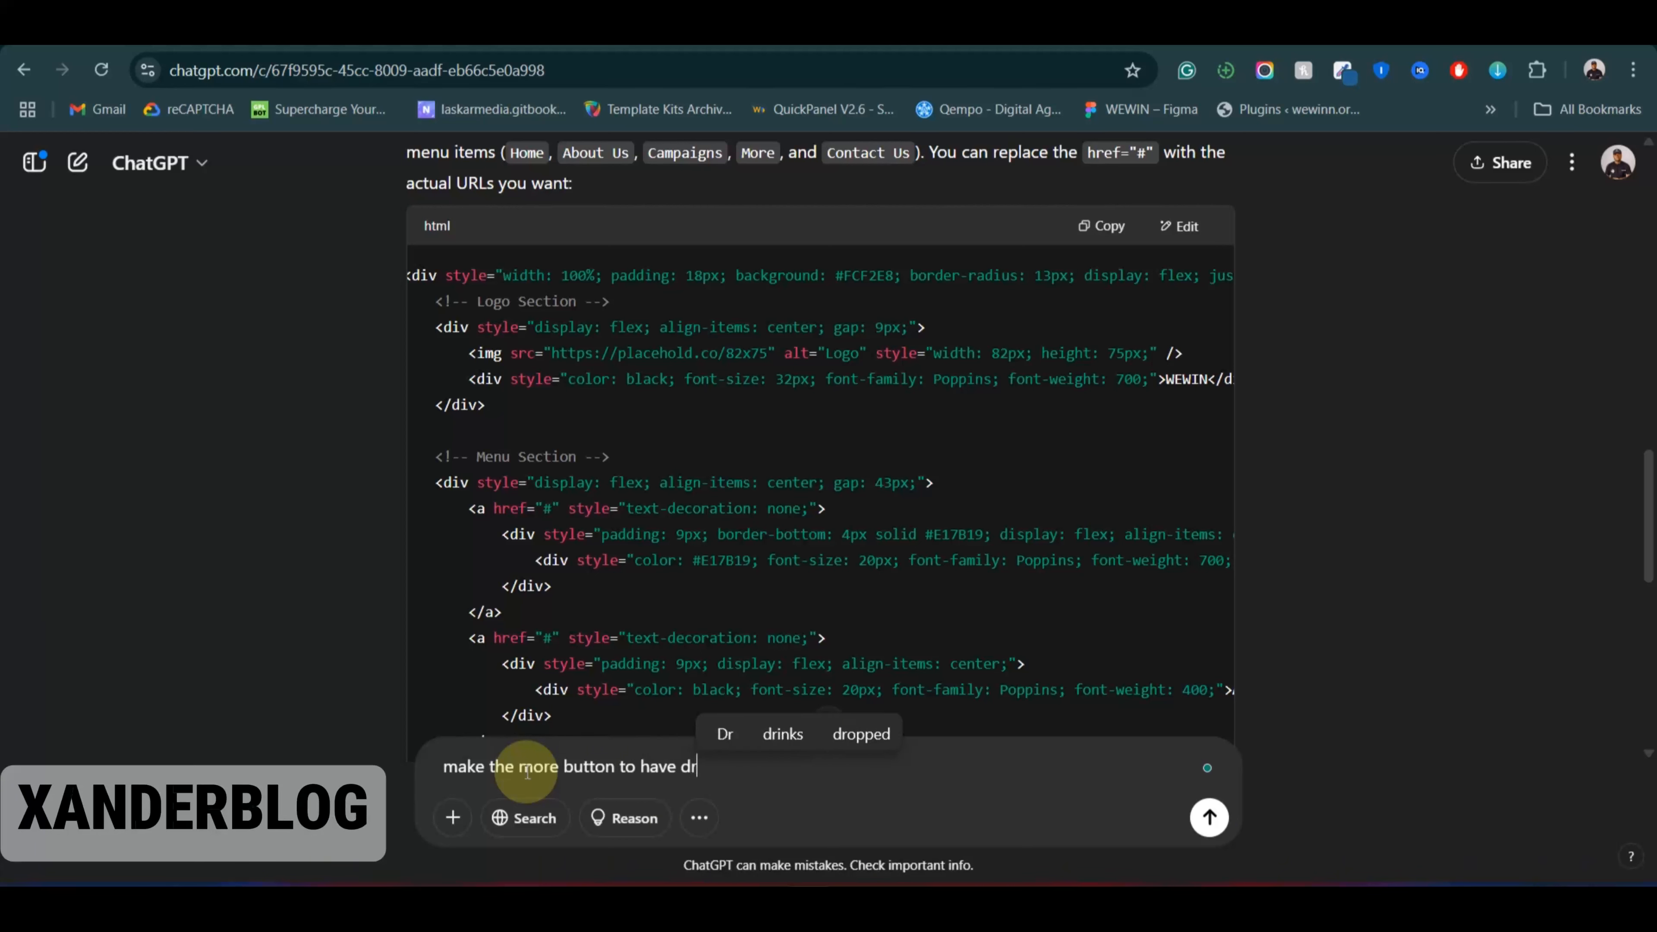
type("opd")
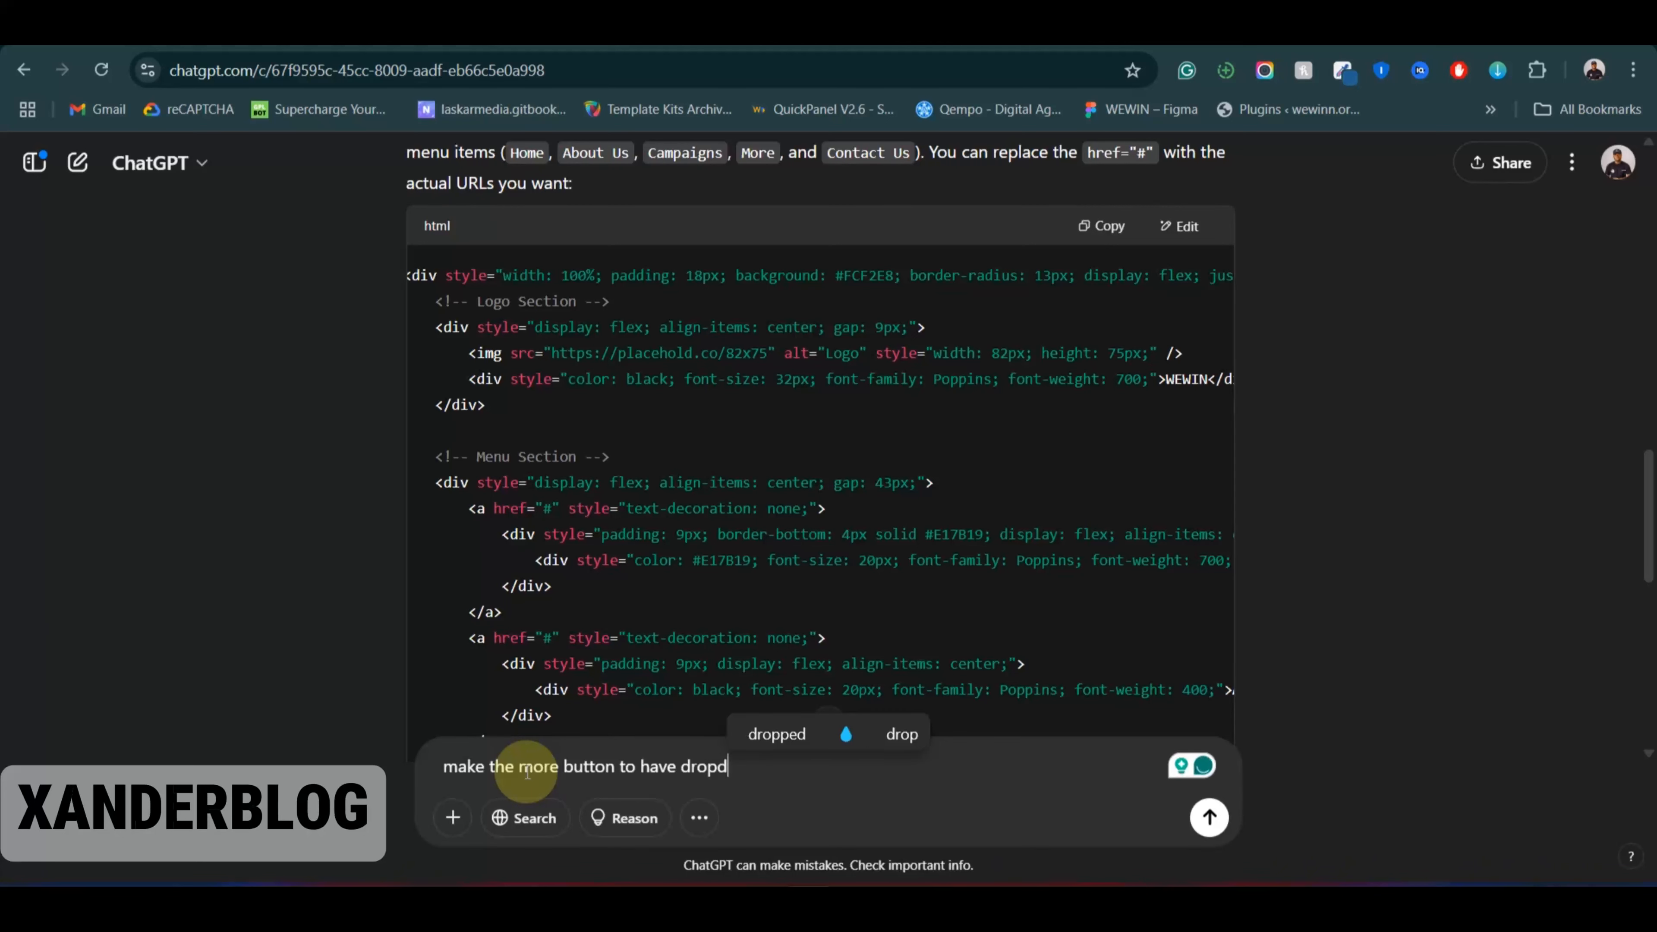
type("own ")
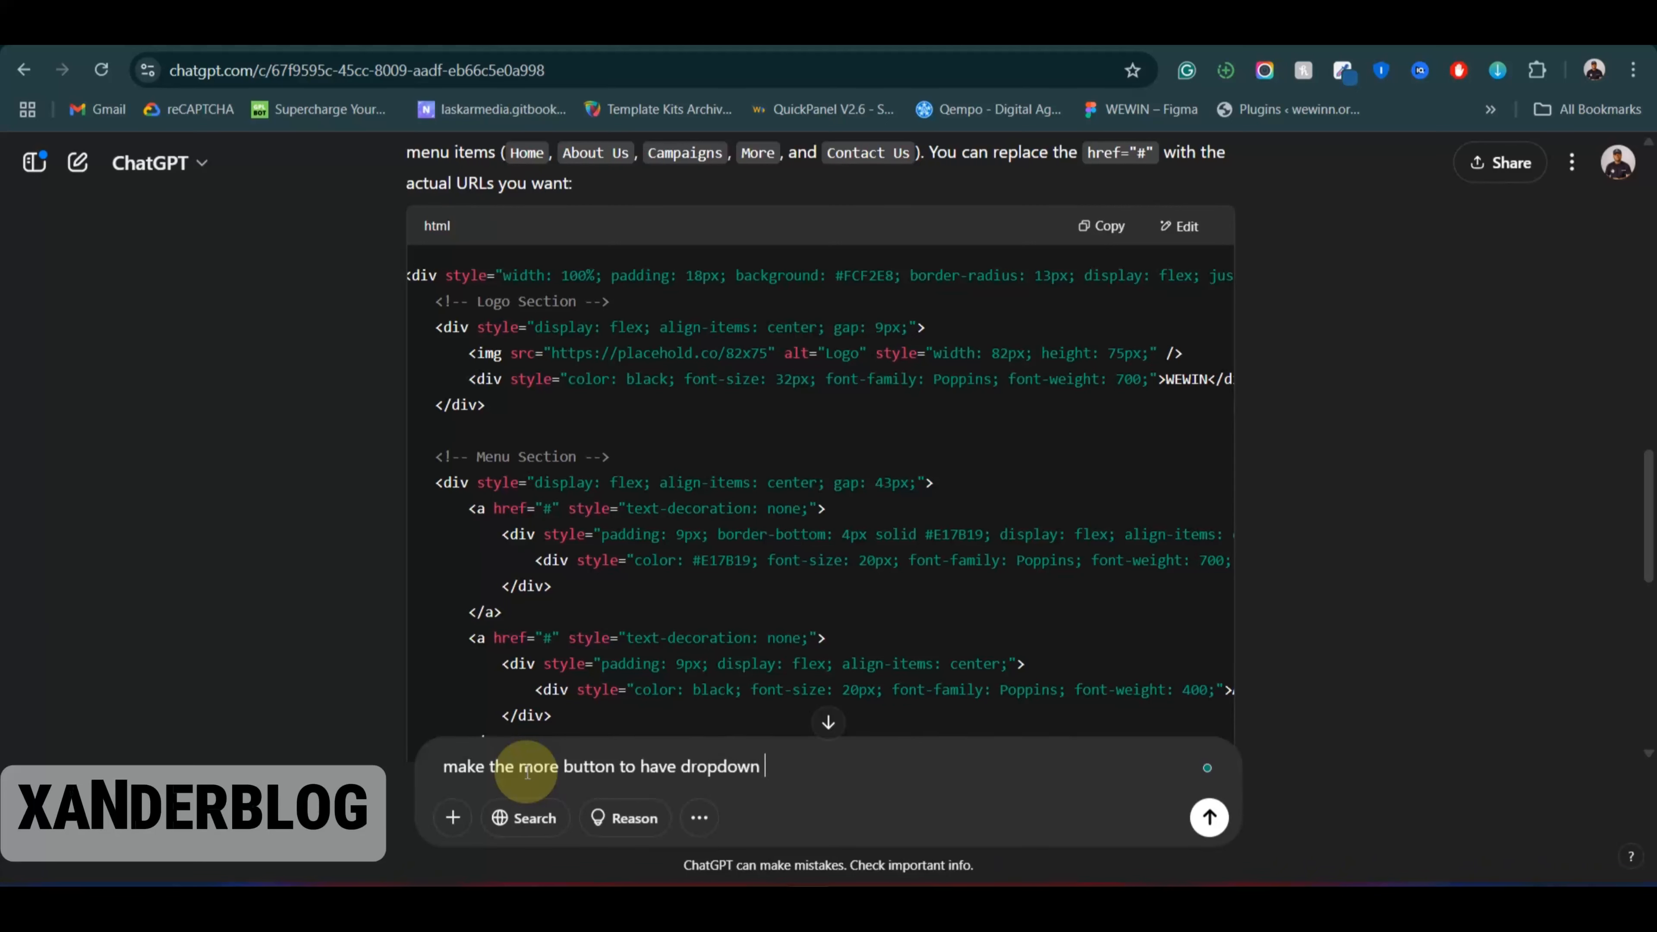
type("w")
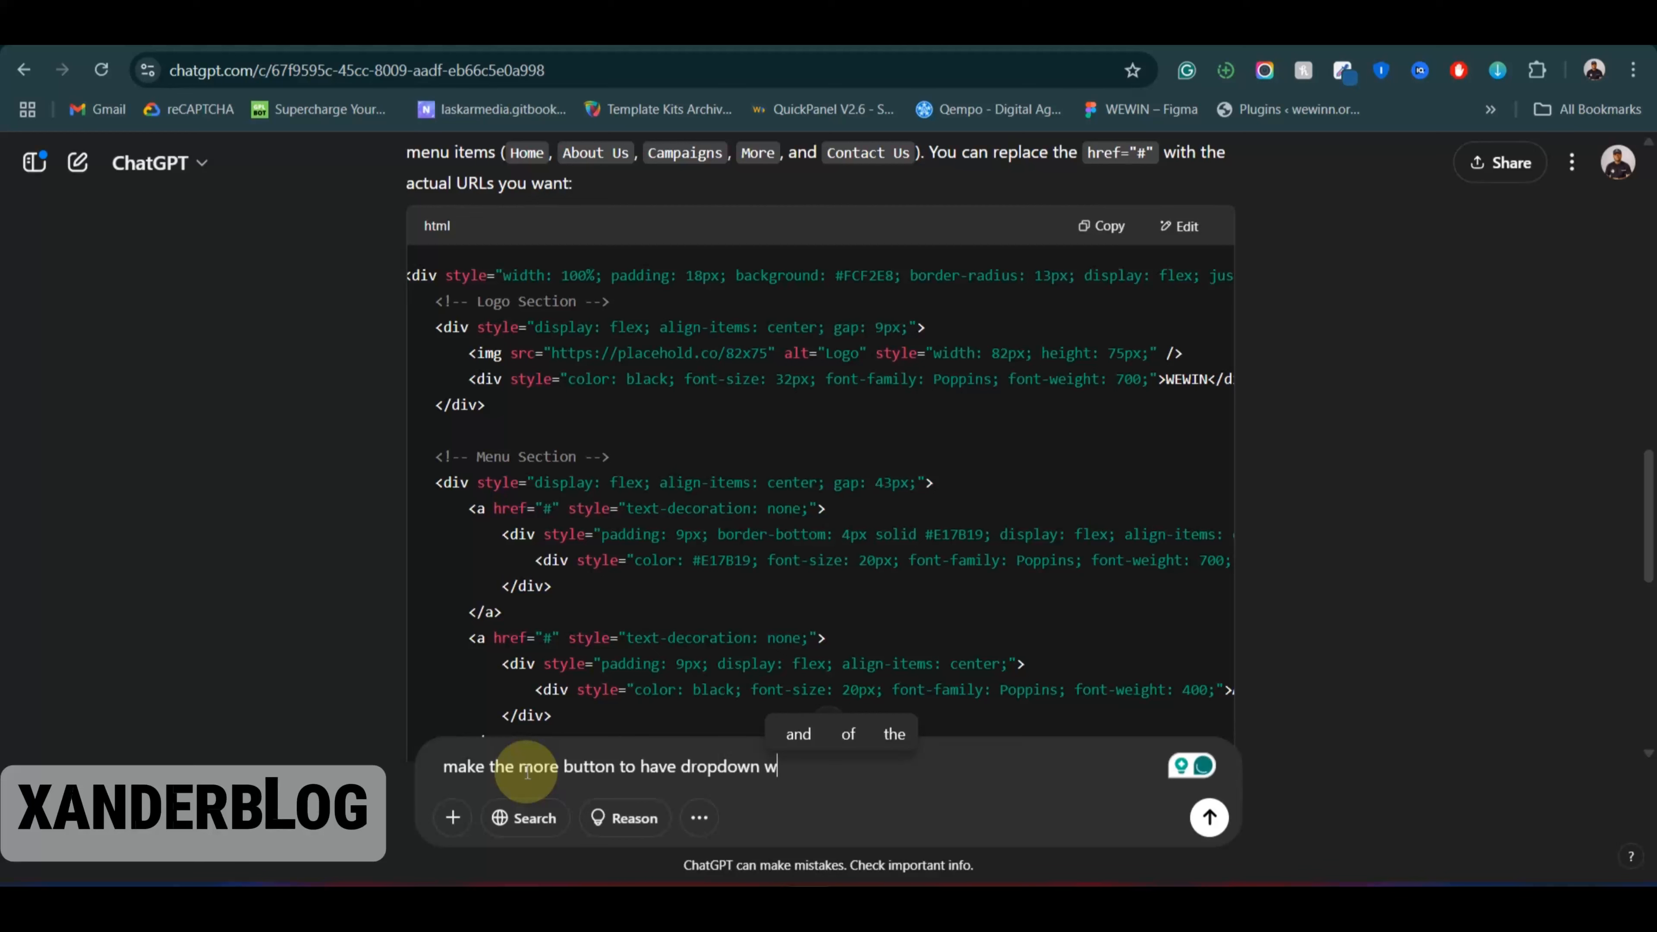
type("ith ")
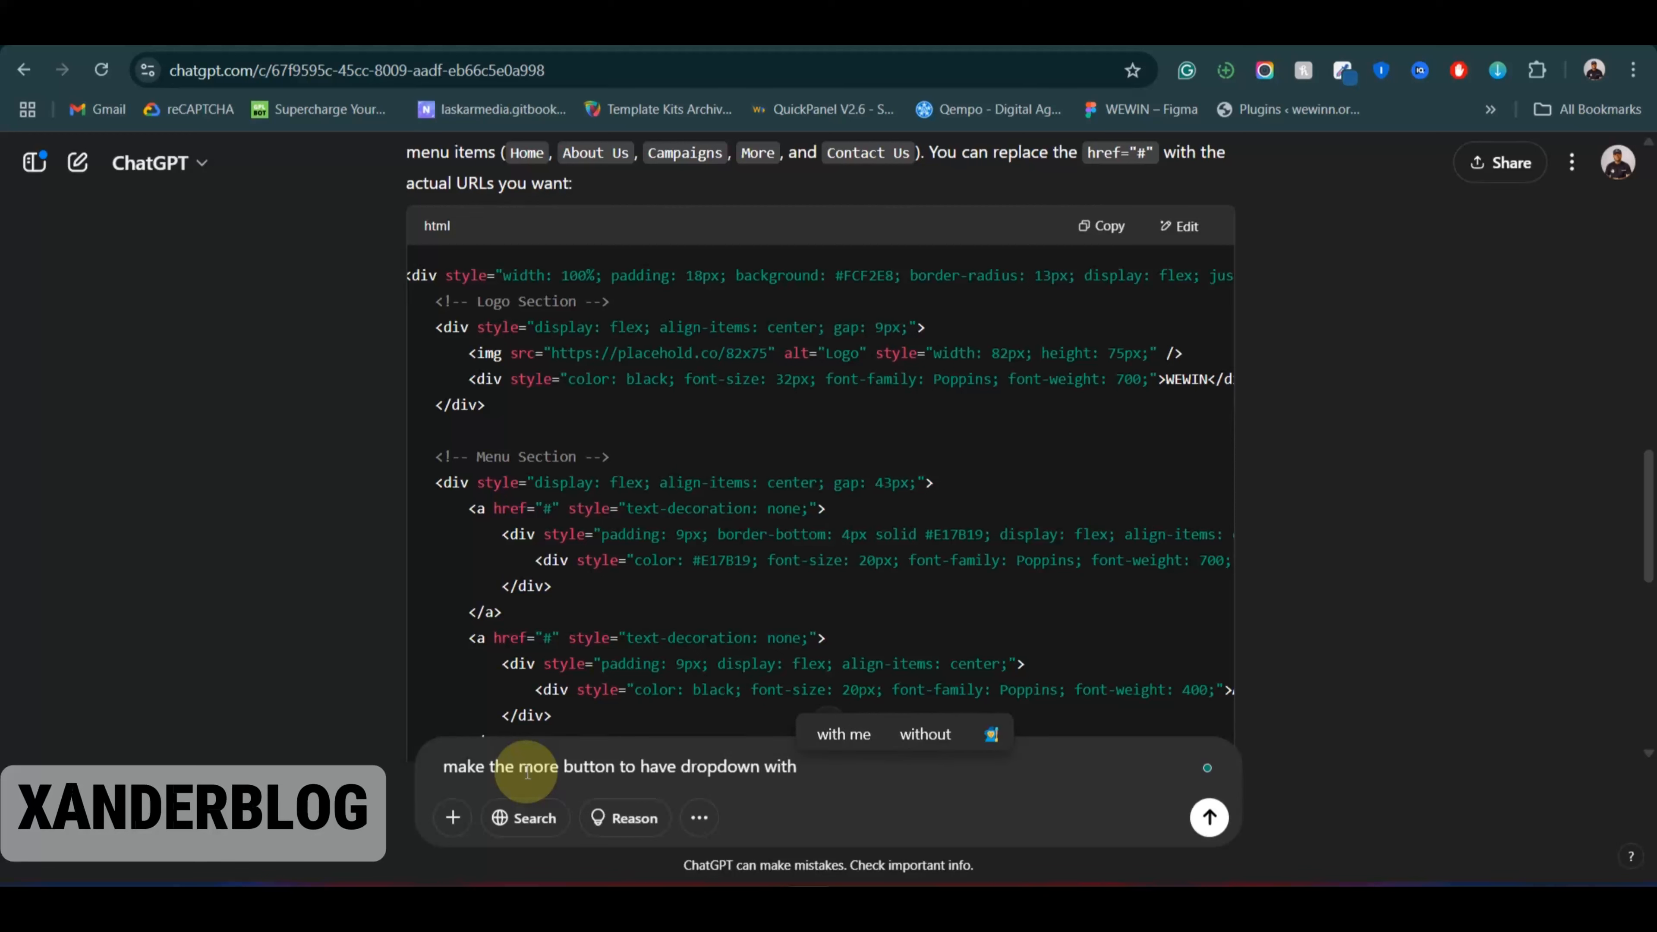
type("me")
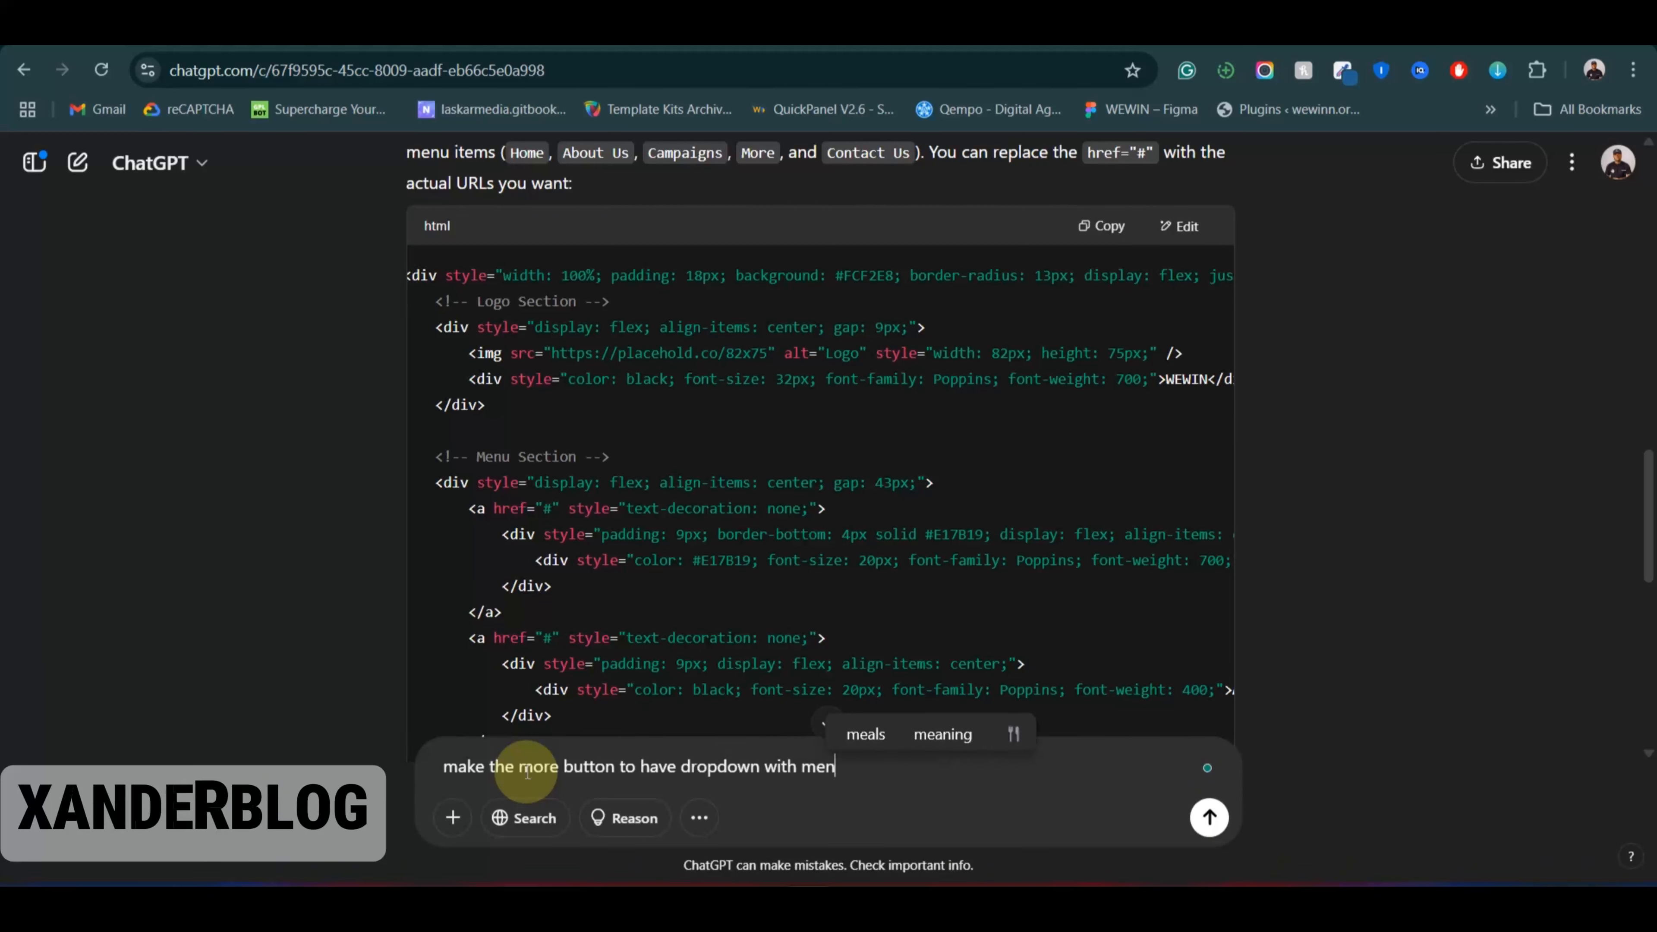
type("nus")
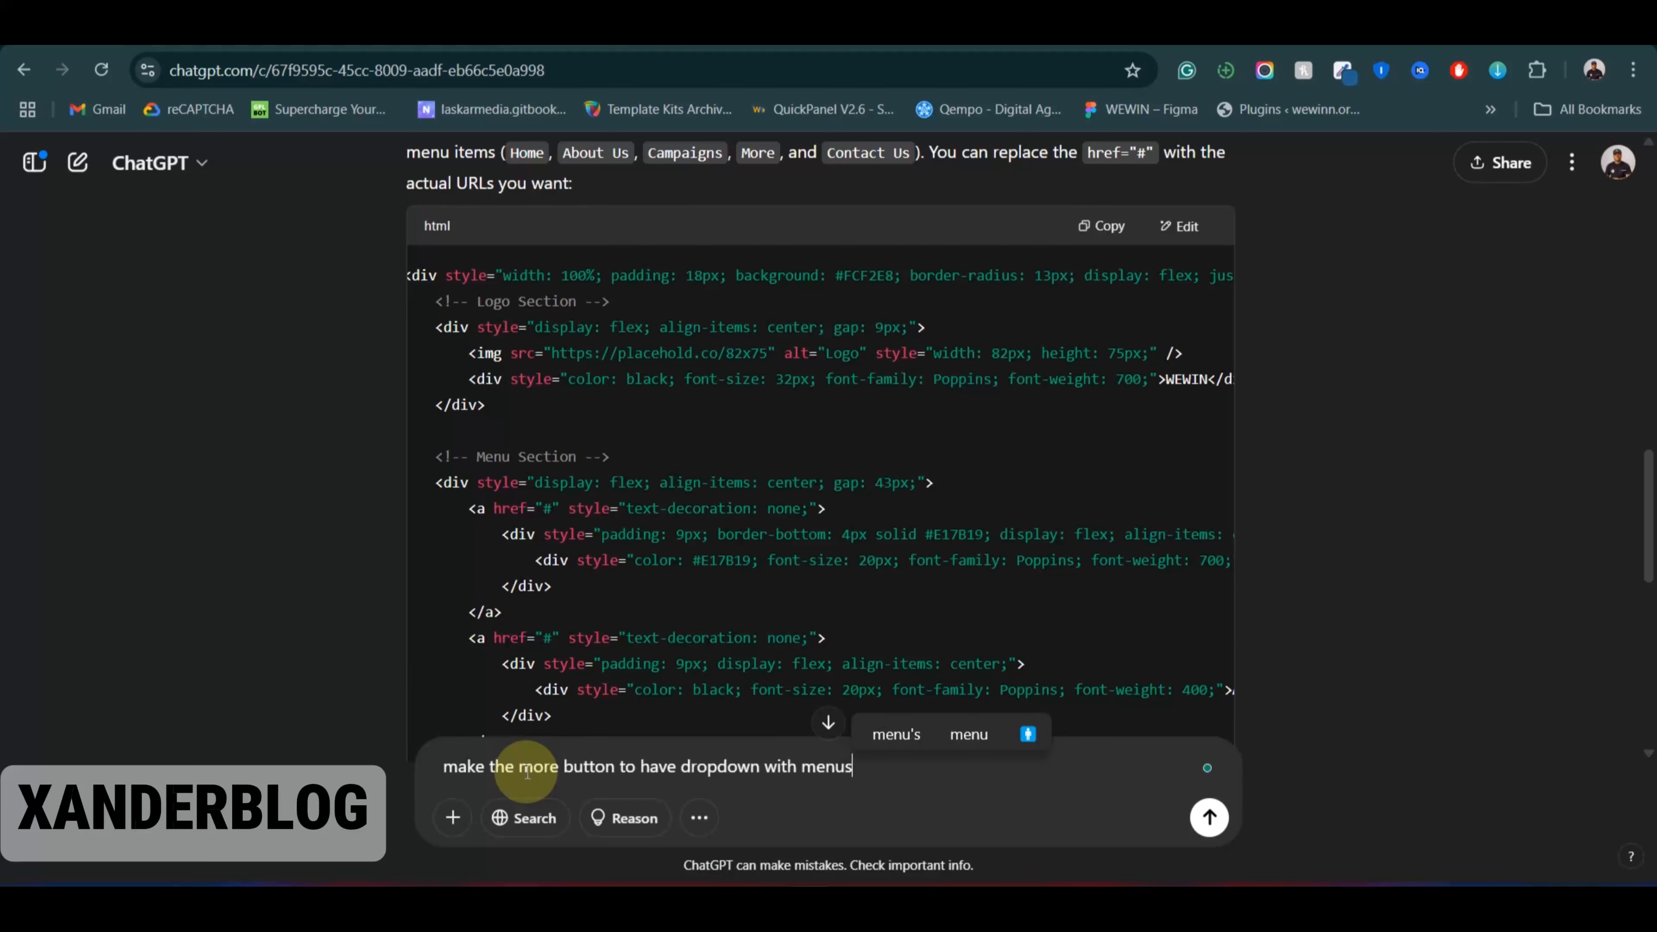
type(" on")
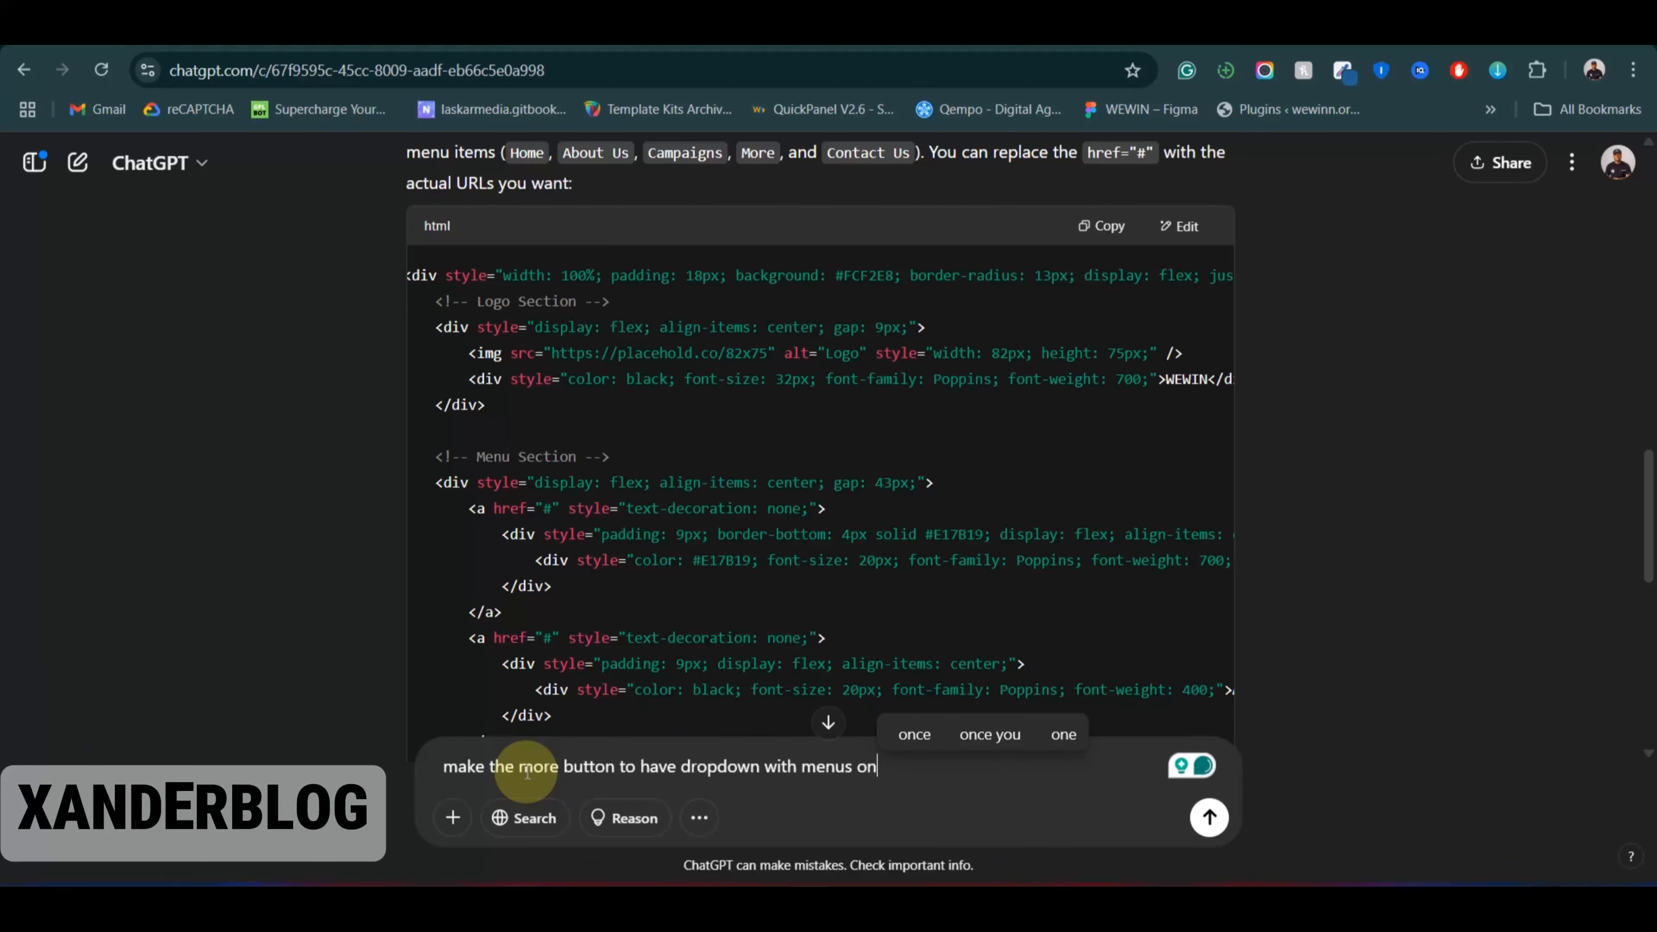
type(" it")
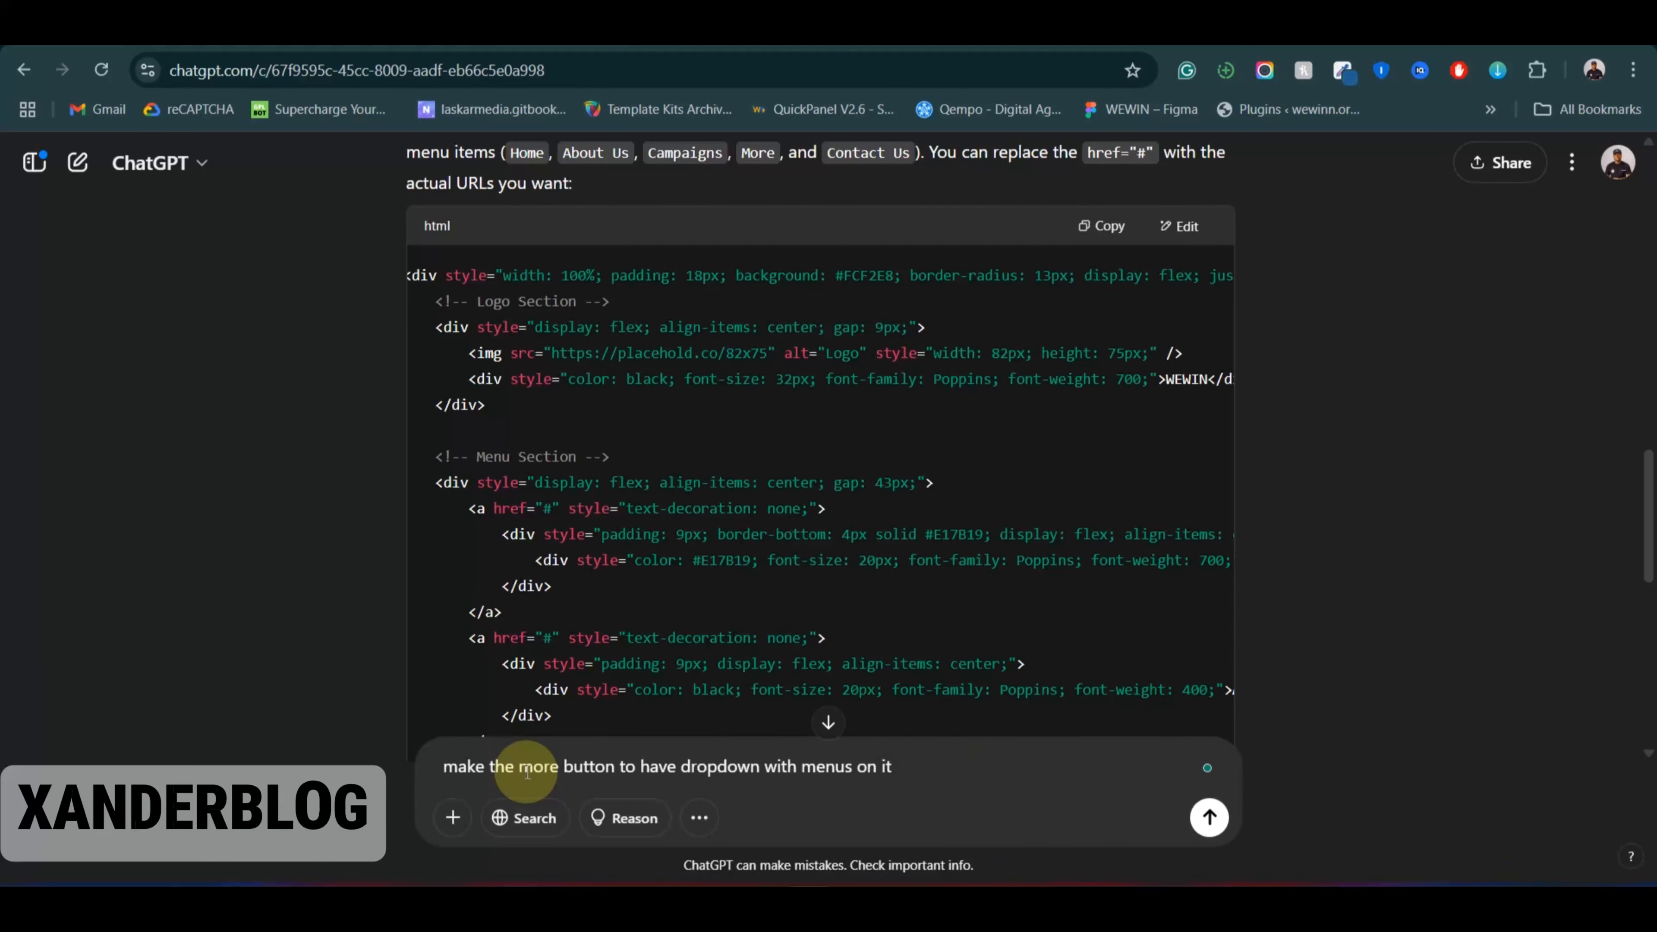
key("Return")
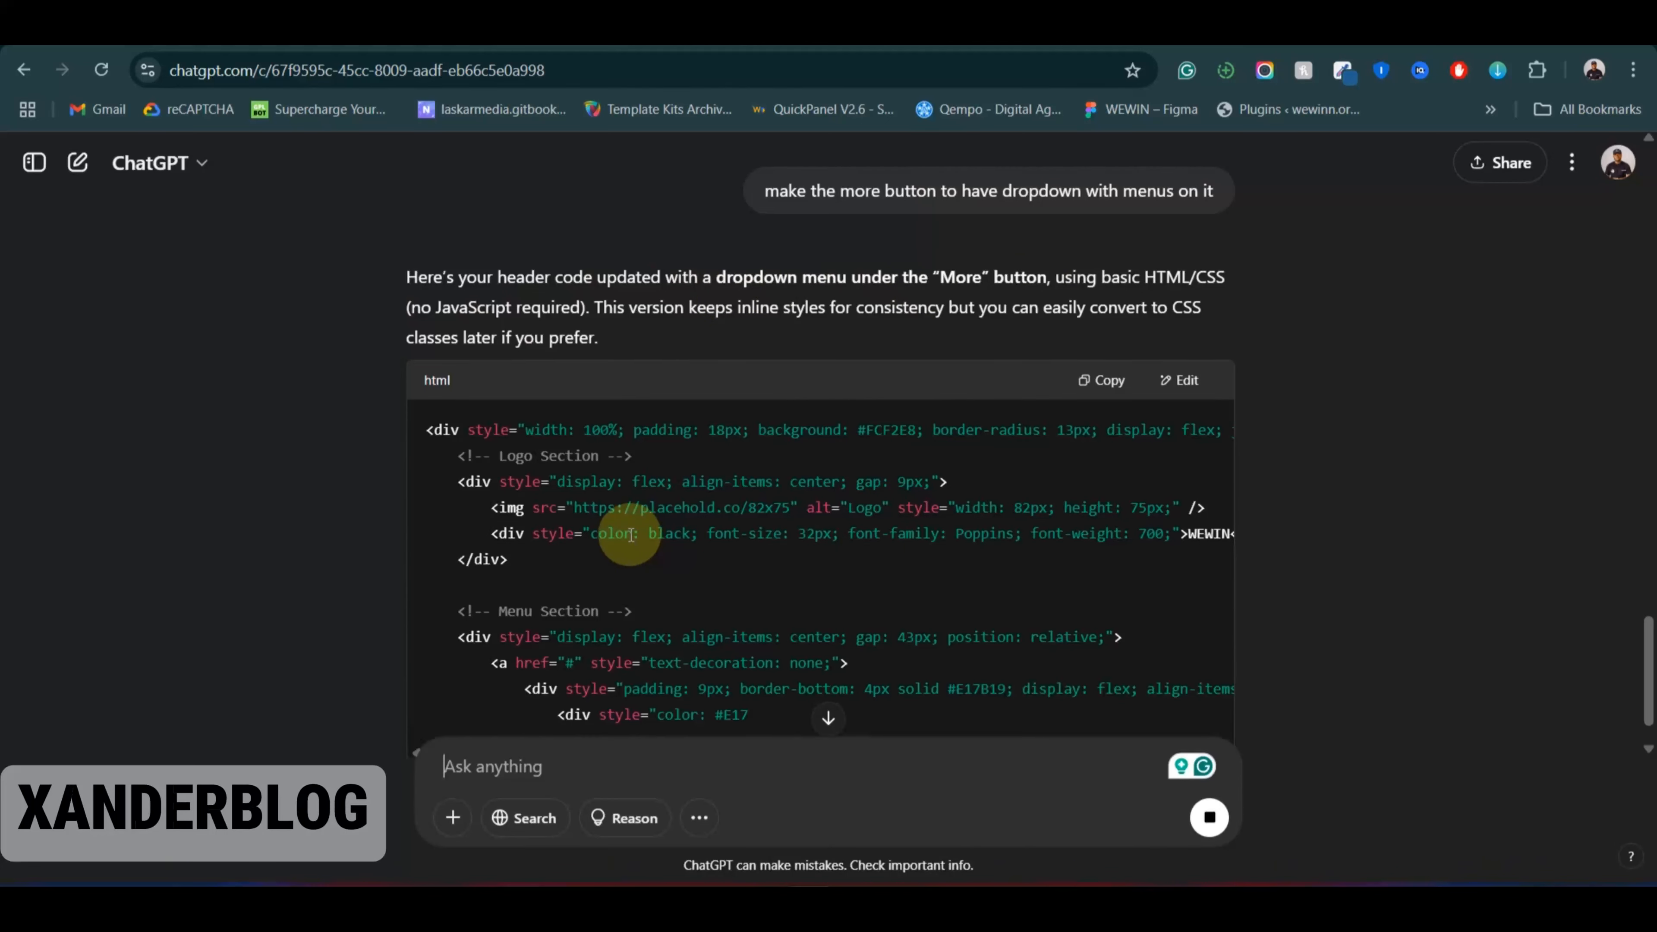
Step: Look through the header code ChatGPT generates with the dropdown under More and copy the complete HTML
scroll(628, 545, "down", 3)
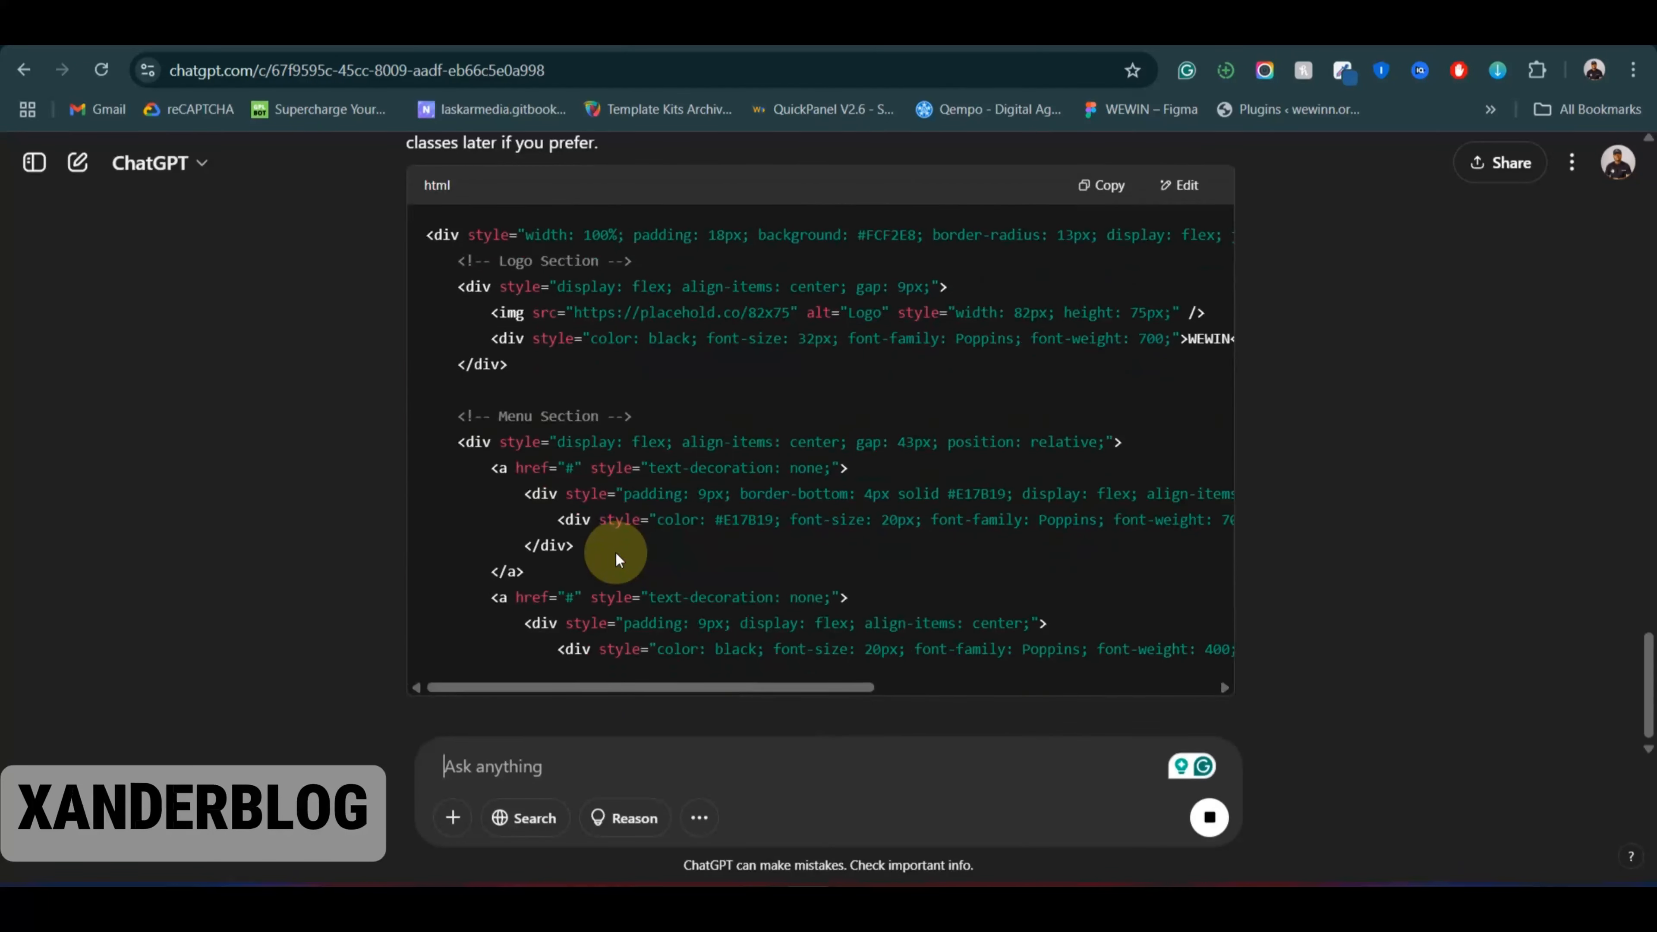
scroll(1091, 474, "down", 2)
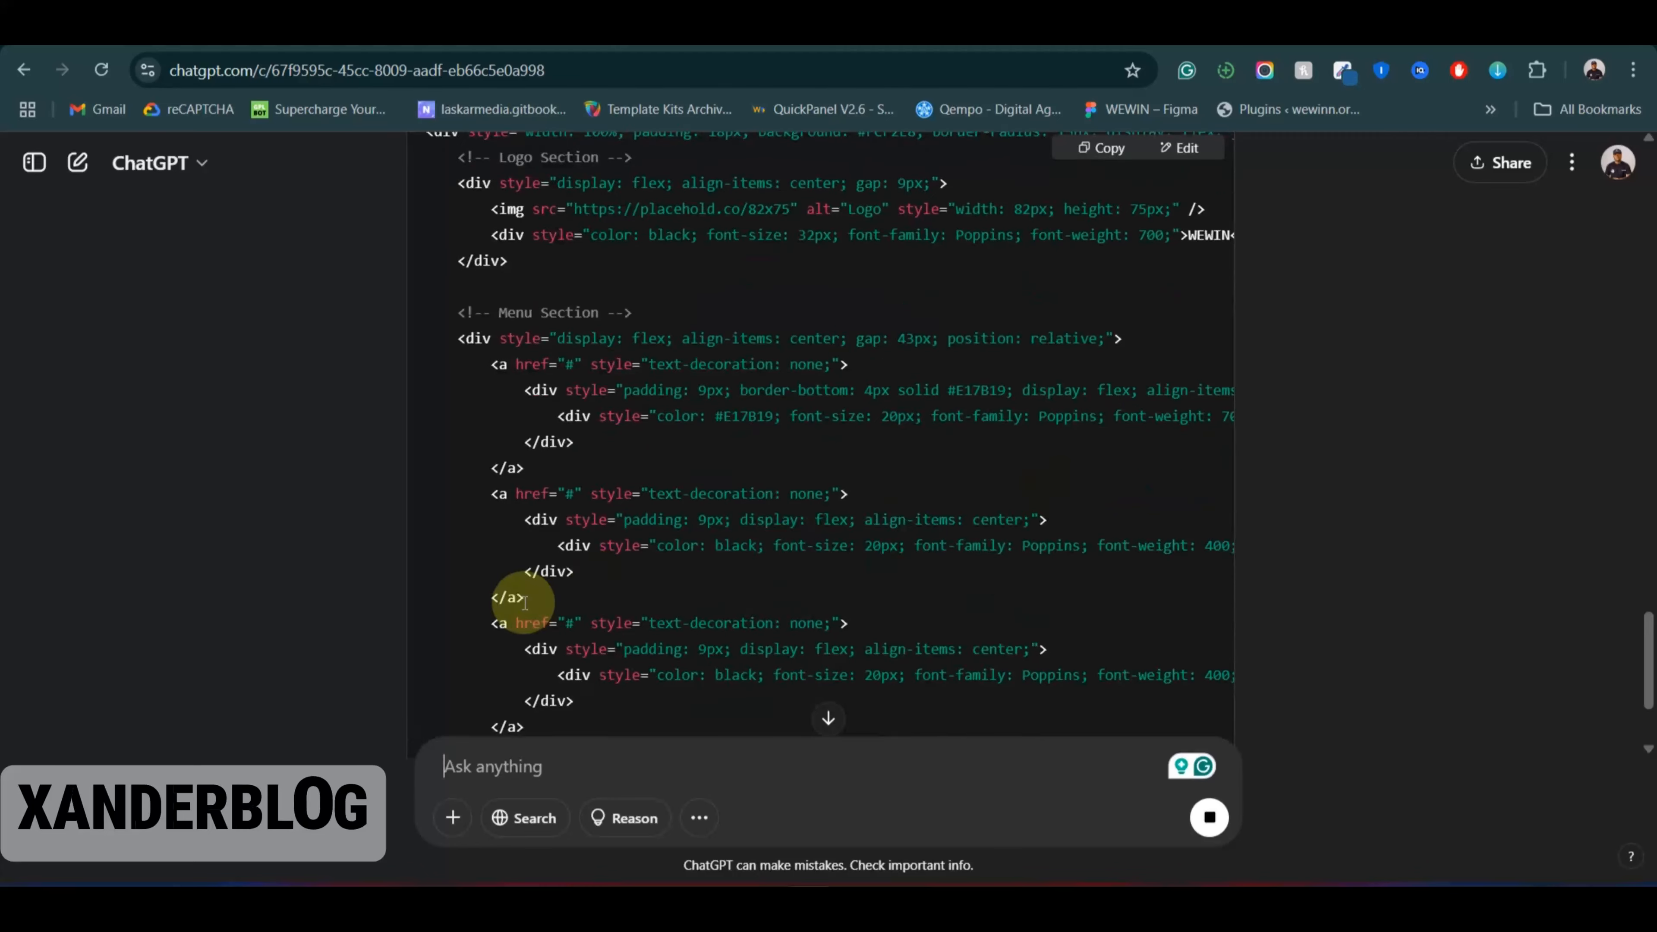
scroll(833, 548, "down", 4)
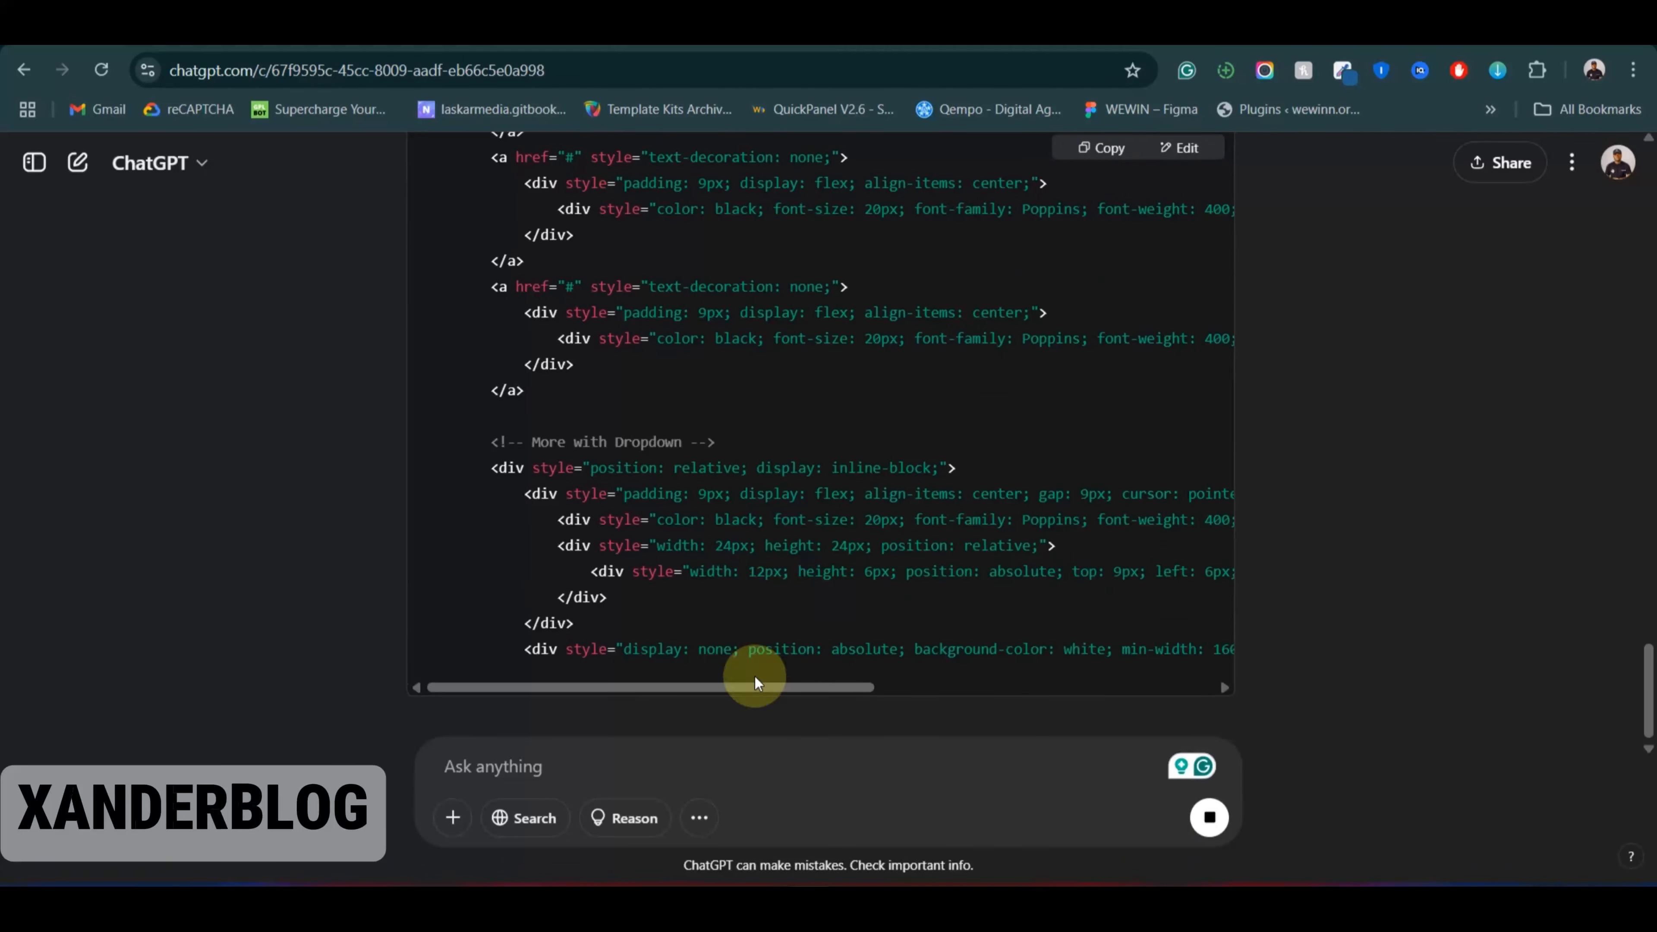
left_click_drag(736, 688, 773, 705)
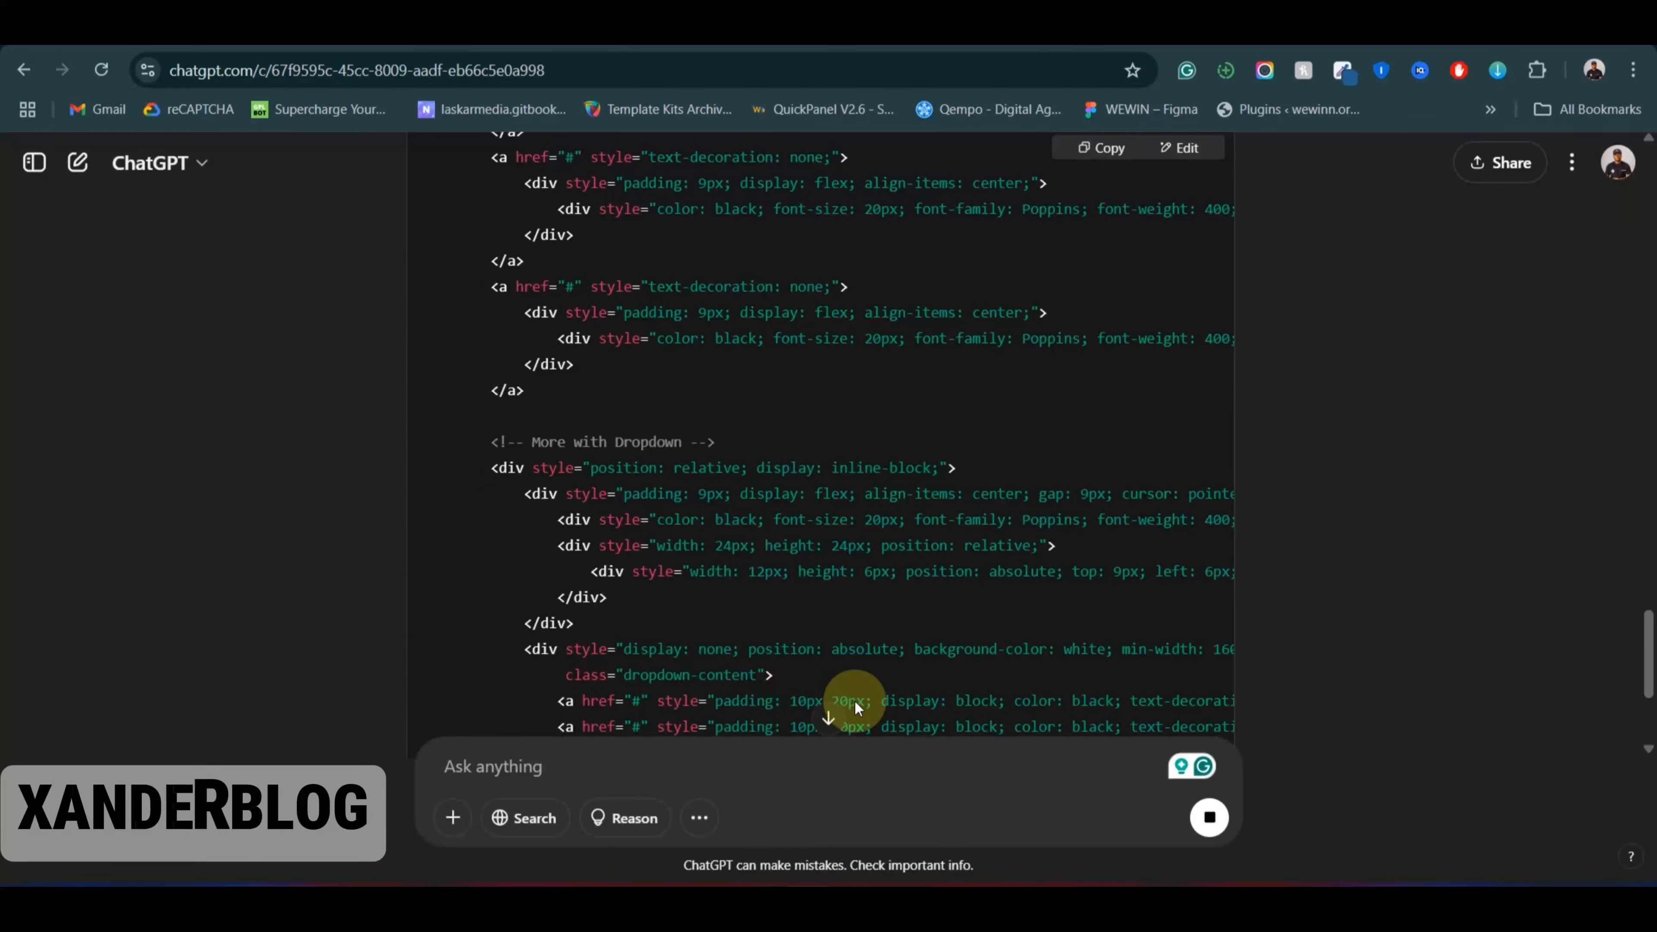
scroll(639, 502, "down", 7)
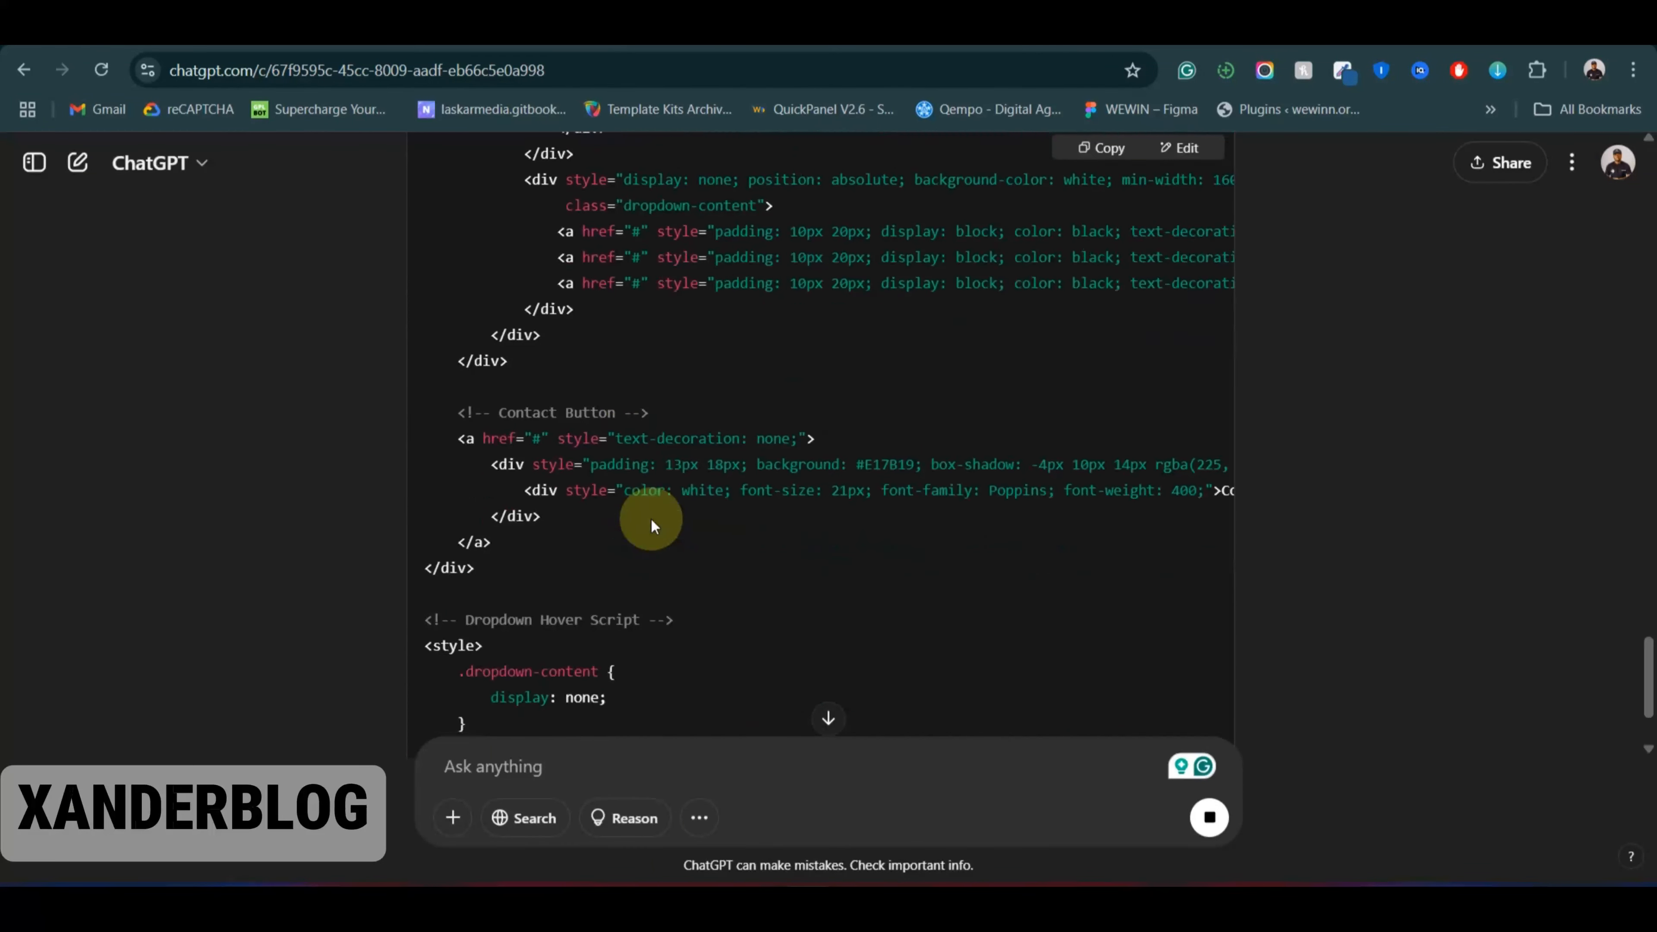
scroll(656, 520, "down", 2)
scroll(842, 563, "up", 3)
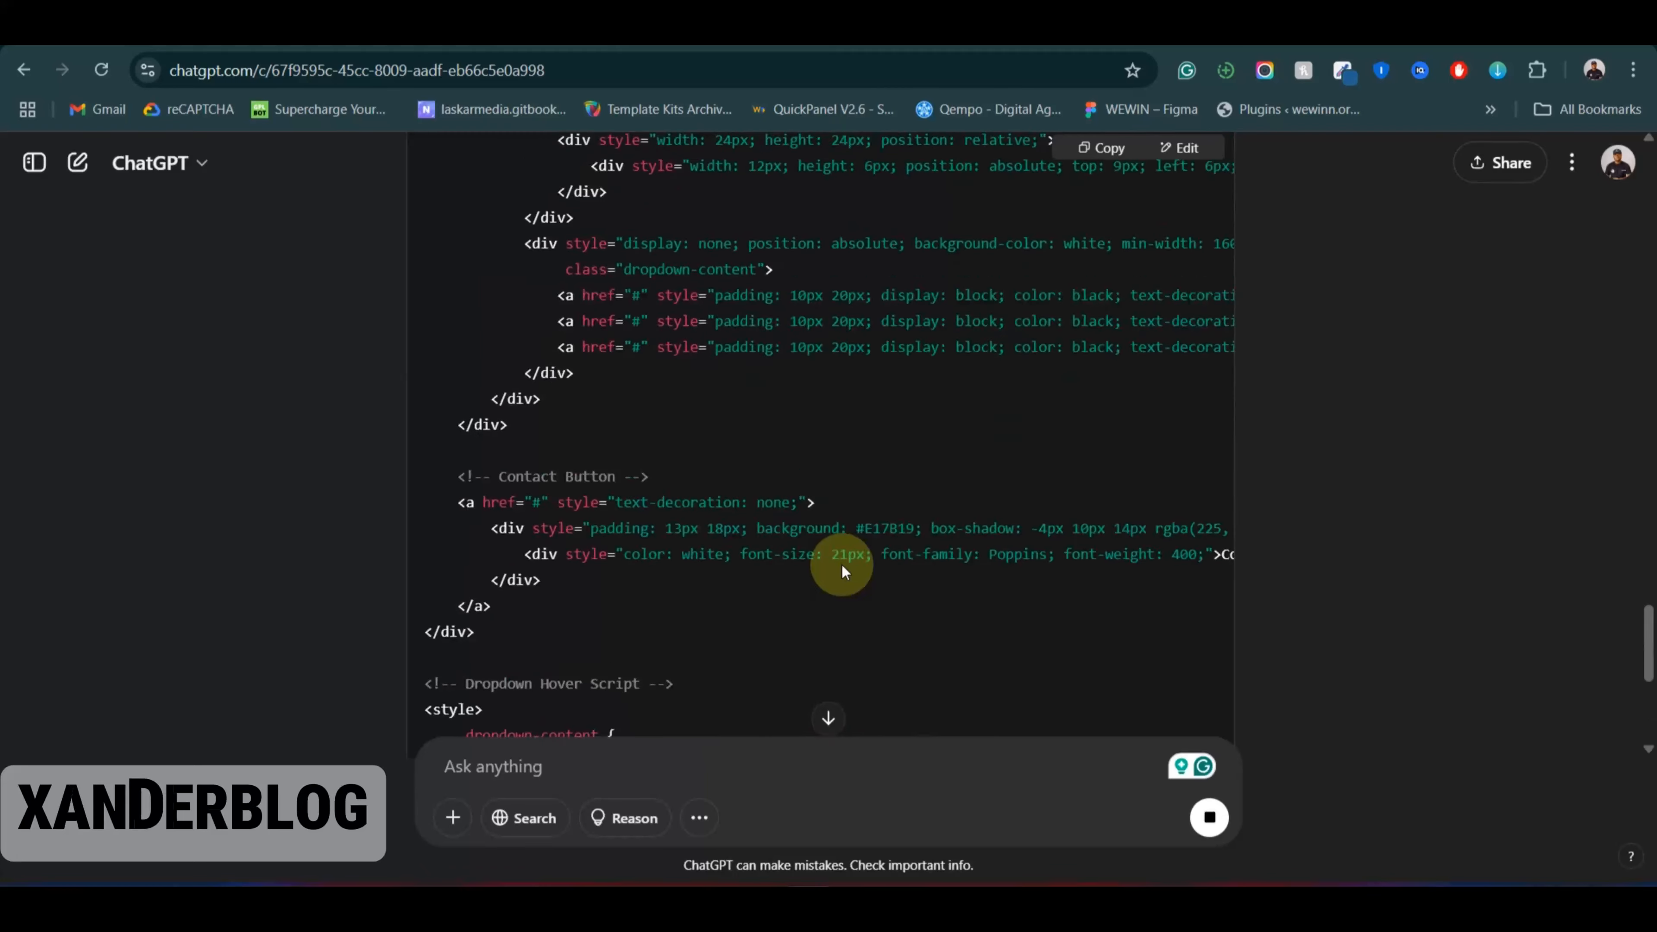
scroll(803, 558, "up", 5)
scroll(803, 562, "down", 4)
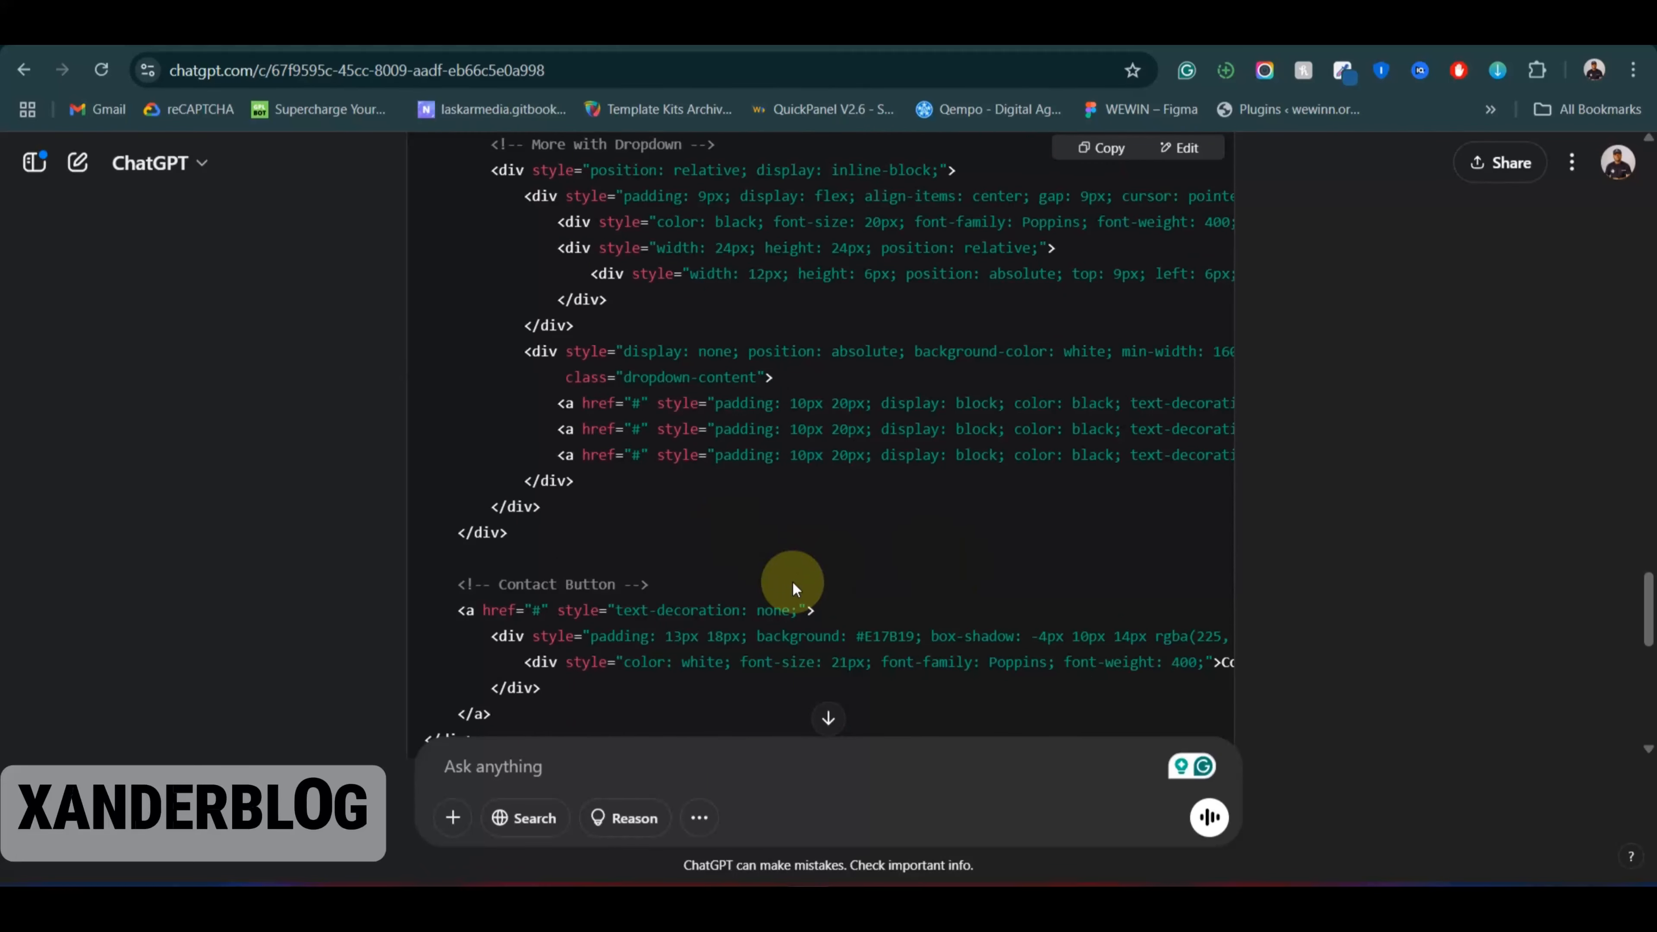
scroll(636, 452, "down", 12)
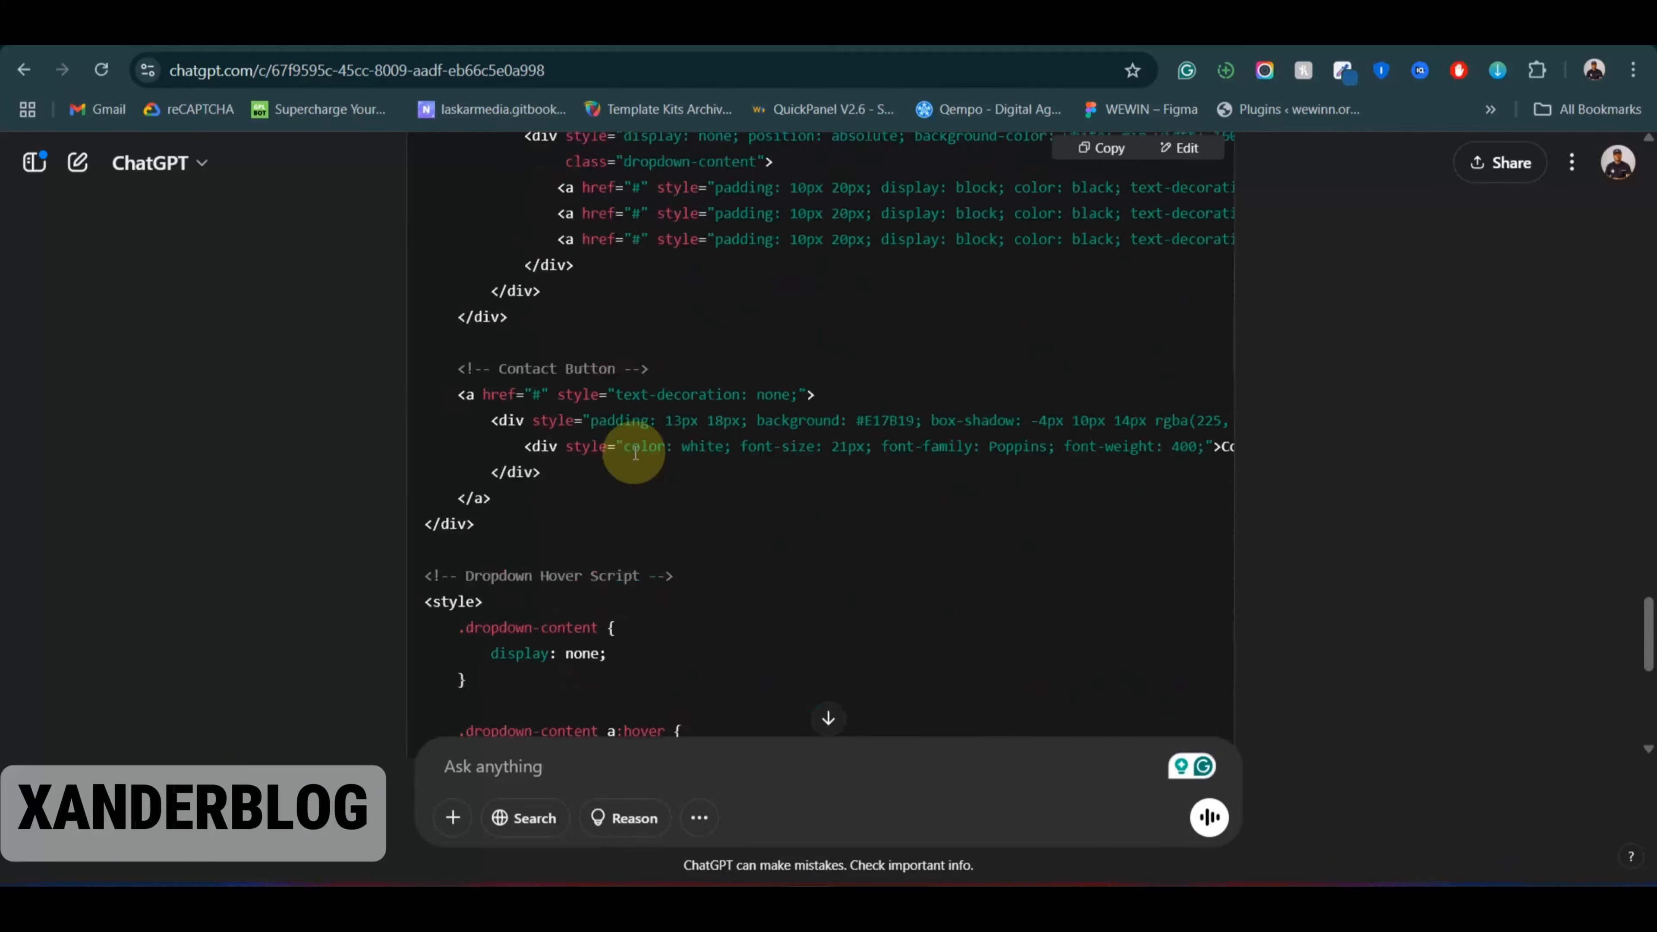
scroll(718, 460, "up", 2)
scroll(789, 464, "up", 2)
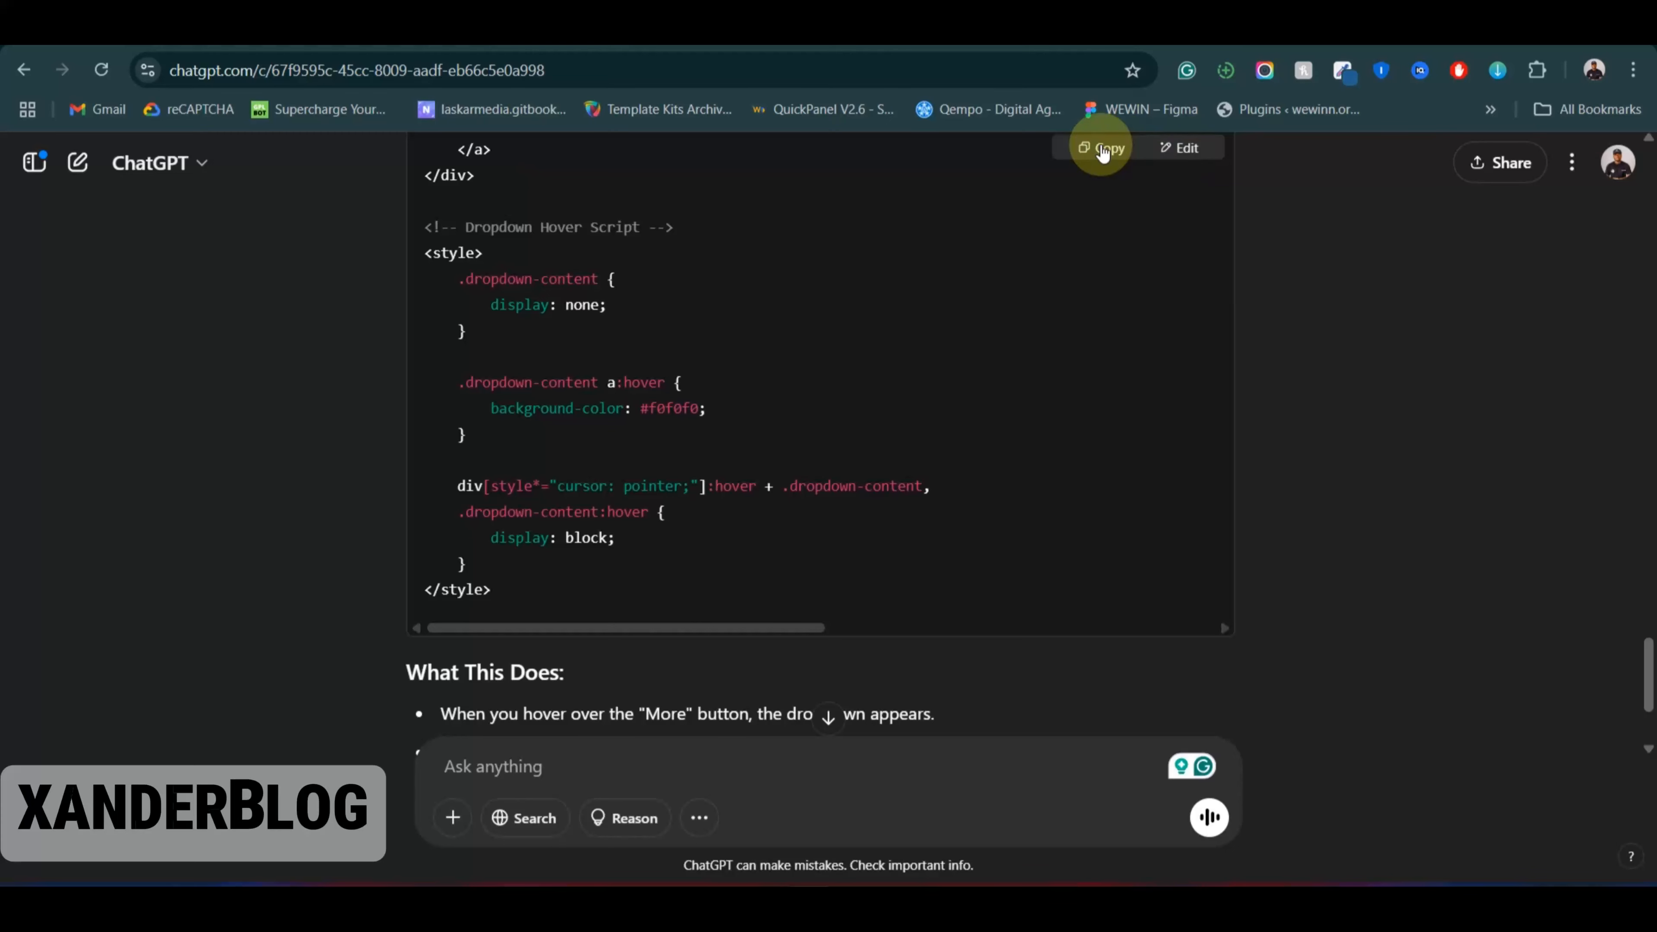
scroll(685, 436, "down", 2)
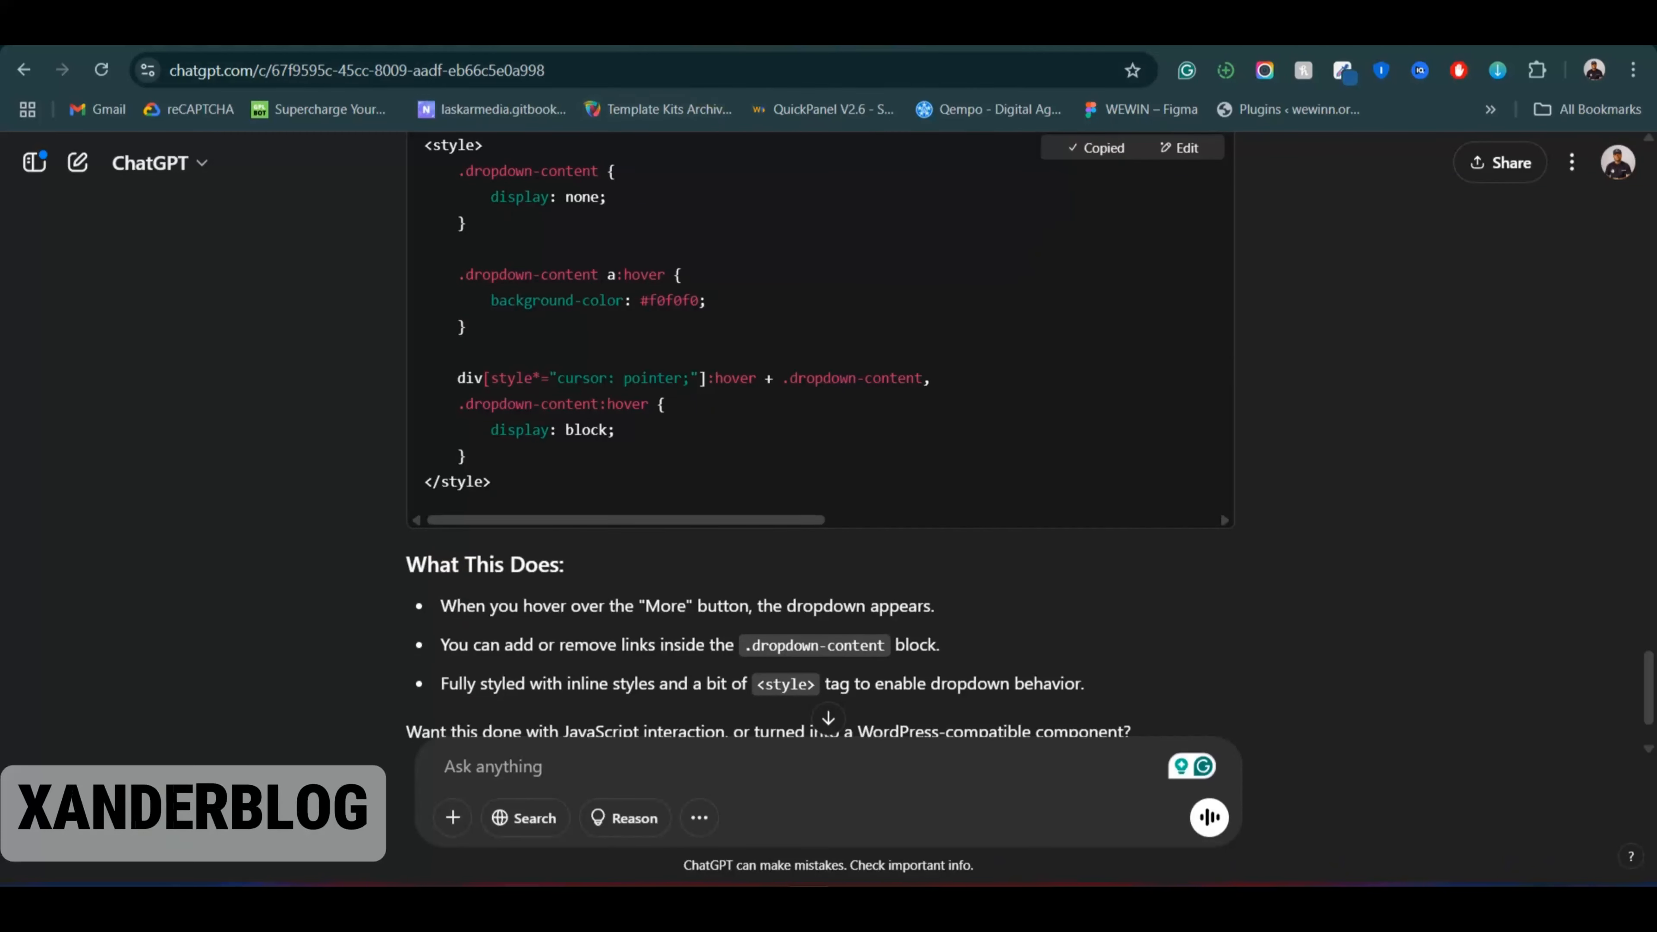
Step: Switch back to Elementor, replace all code in the header's HTML widget with the dropdown version, and preview the header without the editing panel
left_click(574, 30)
left_click(158, 471)
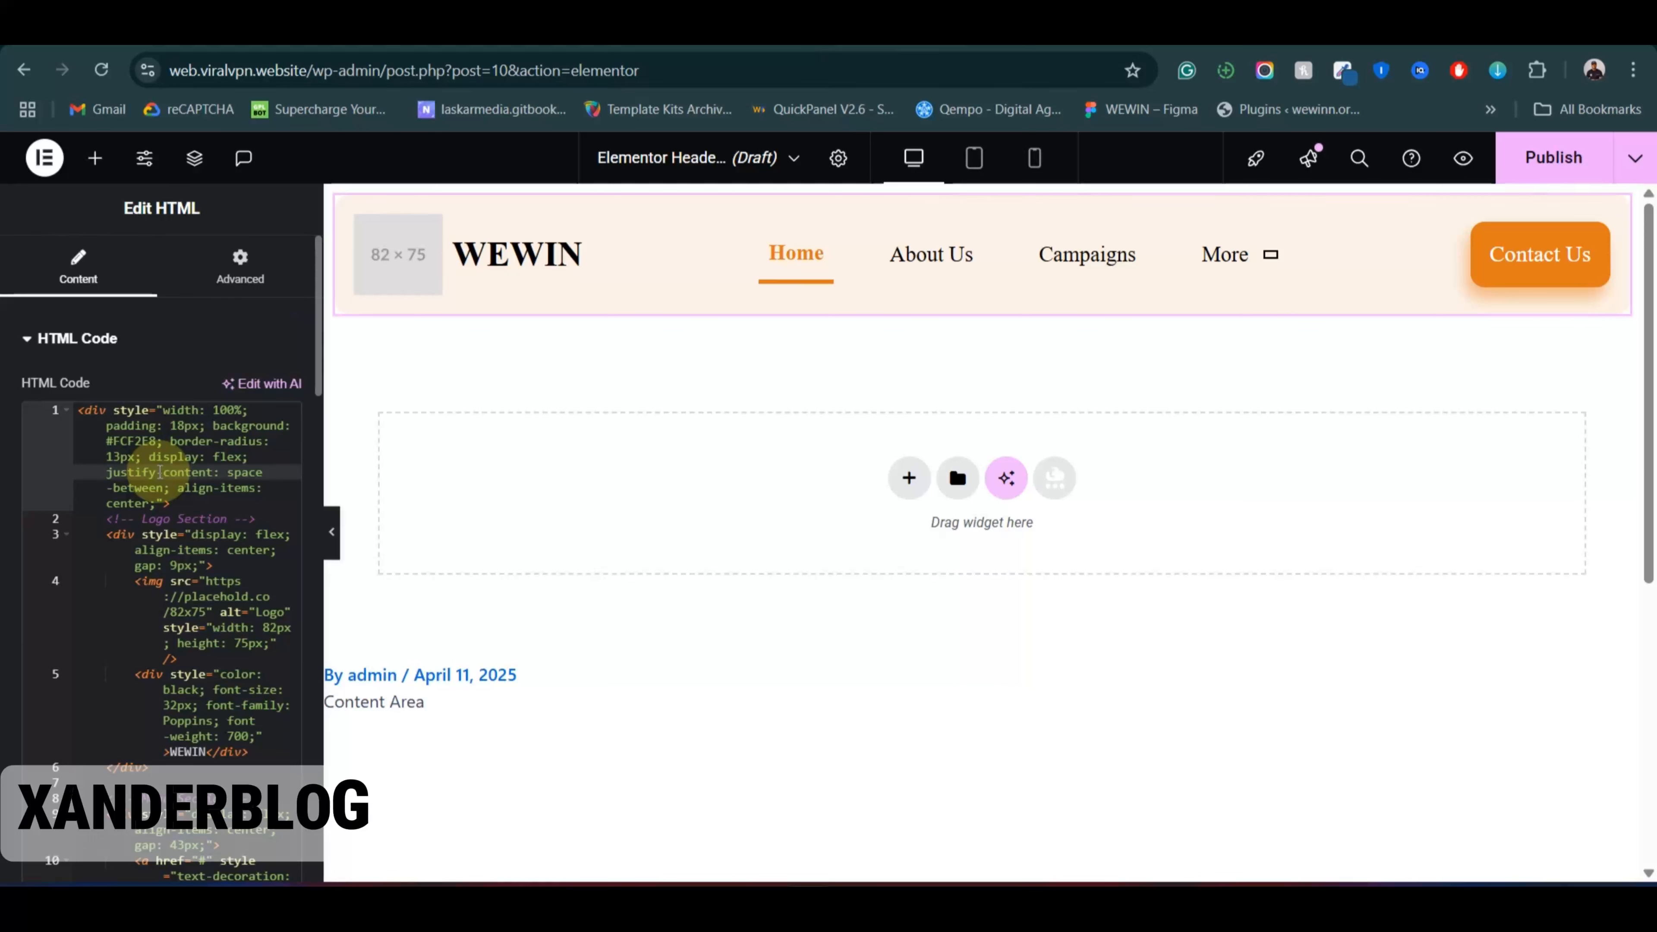
key("ctrl+a")
key("ctrl+v")
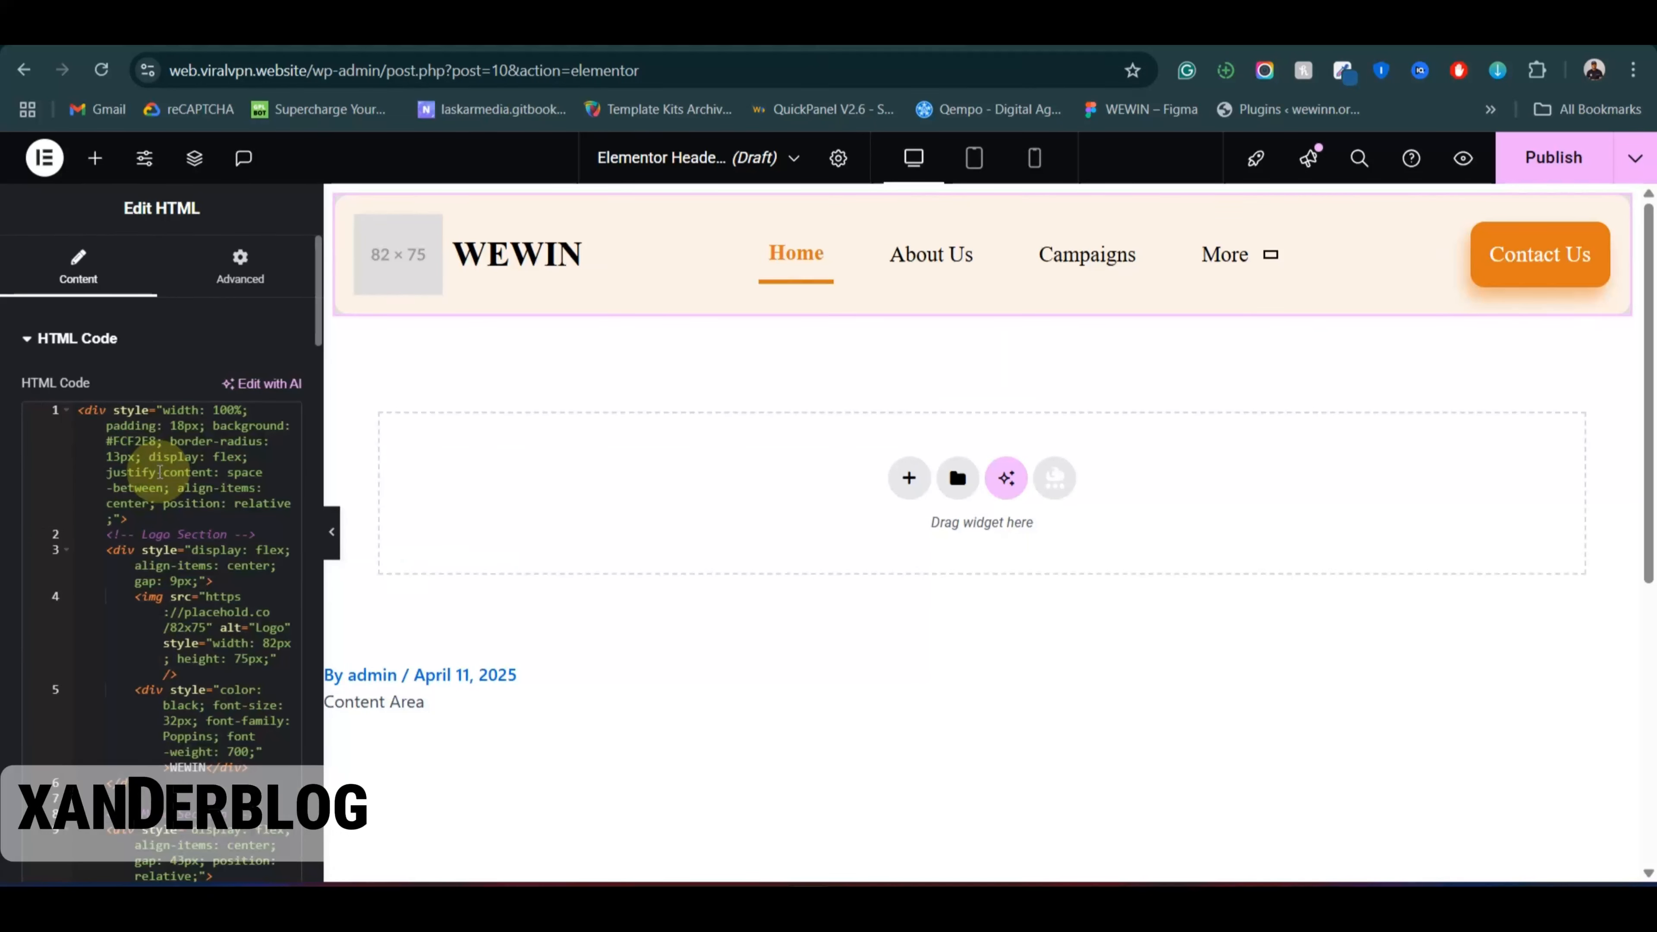
scroll(185, 600, "down", 15)
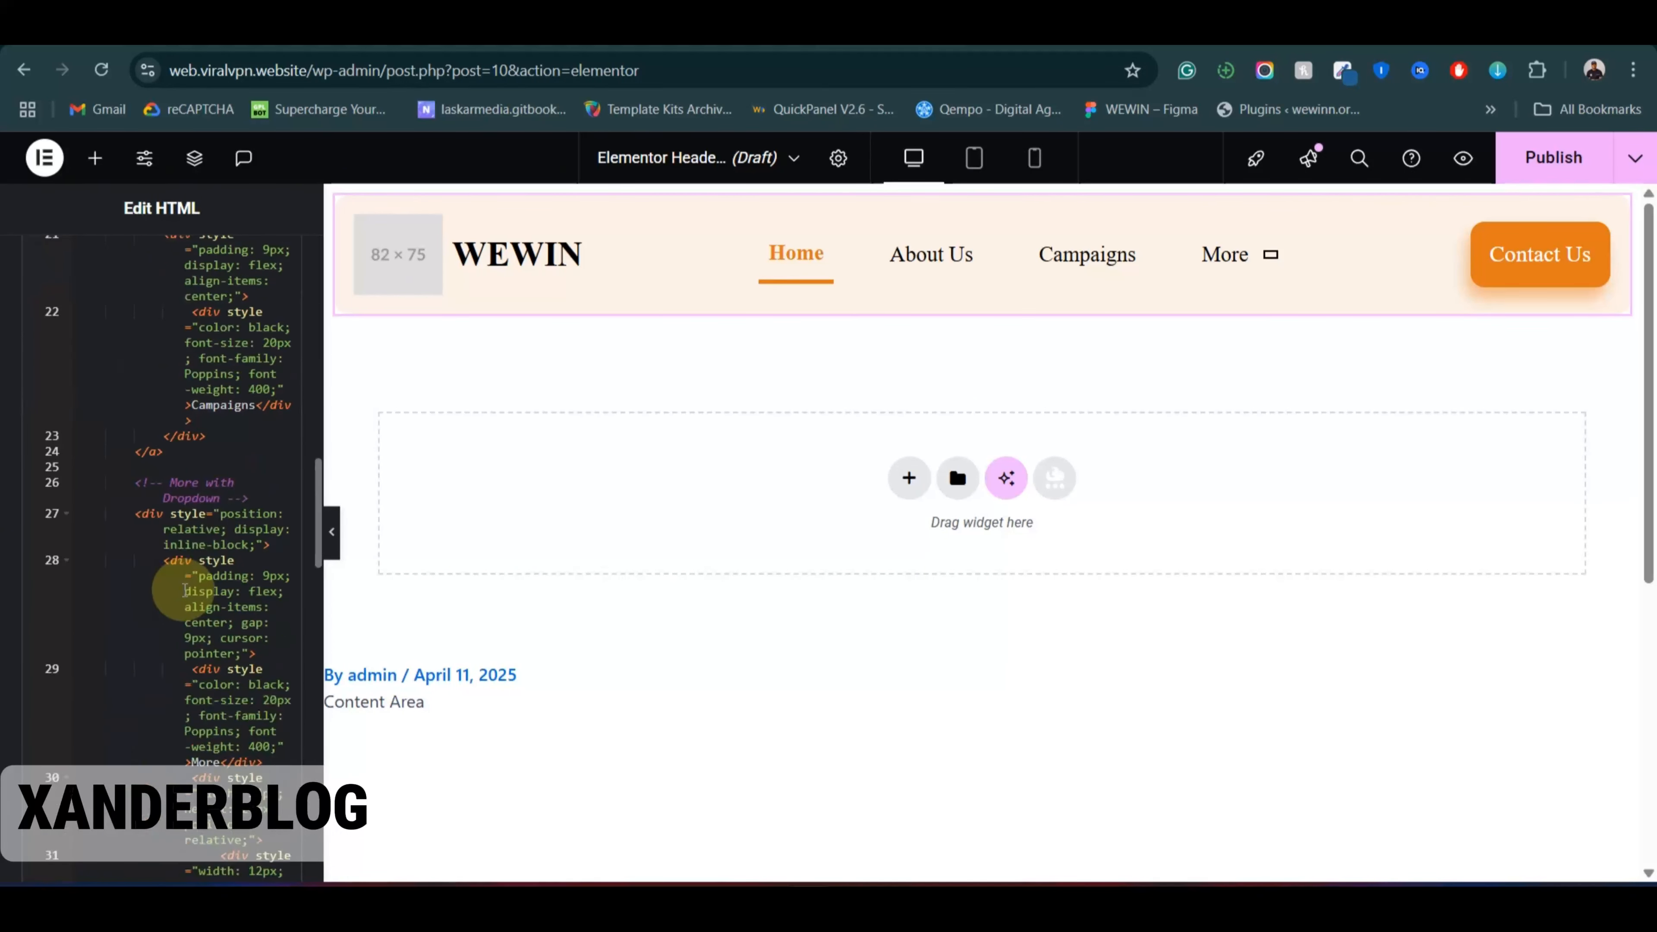
scroll(184, 600, "down", 5)
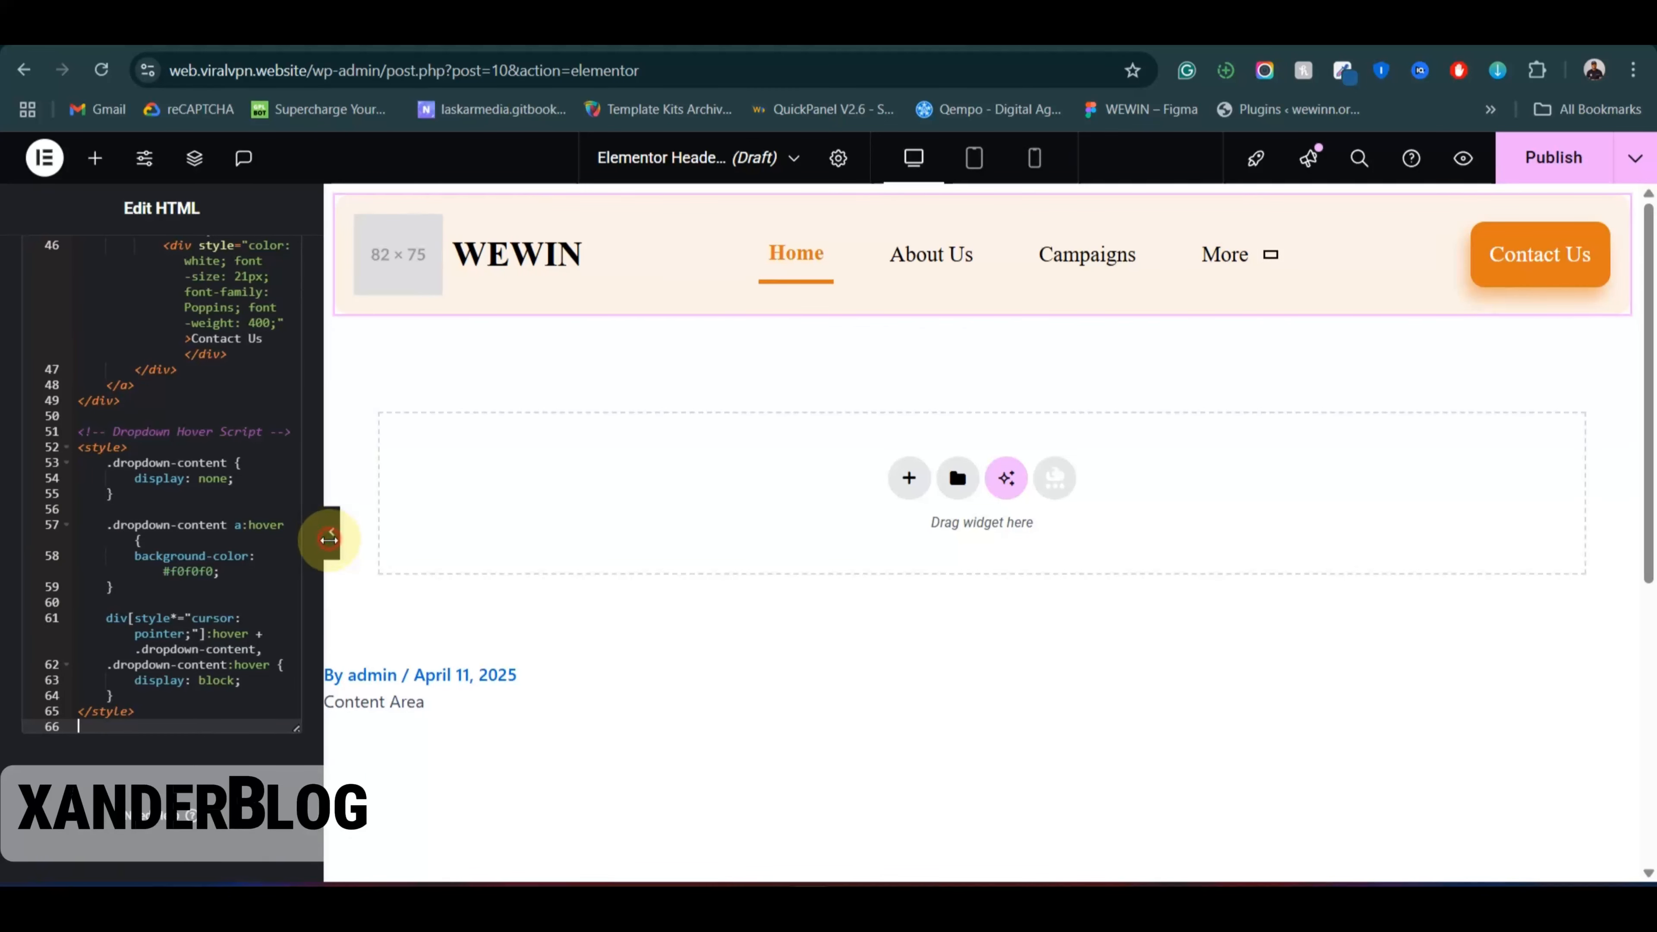
left_click(328, 539)
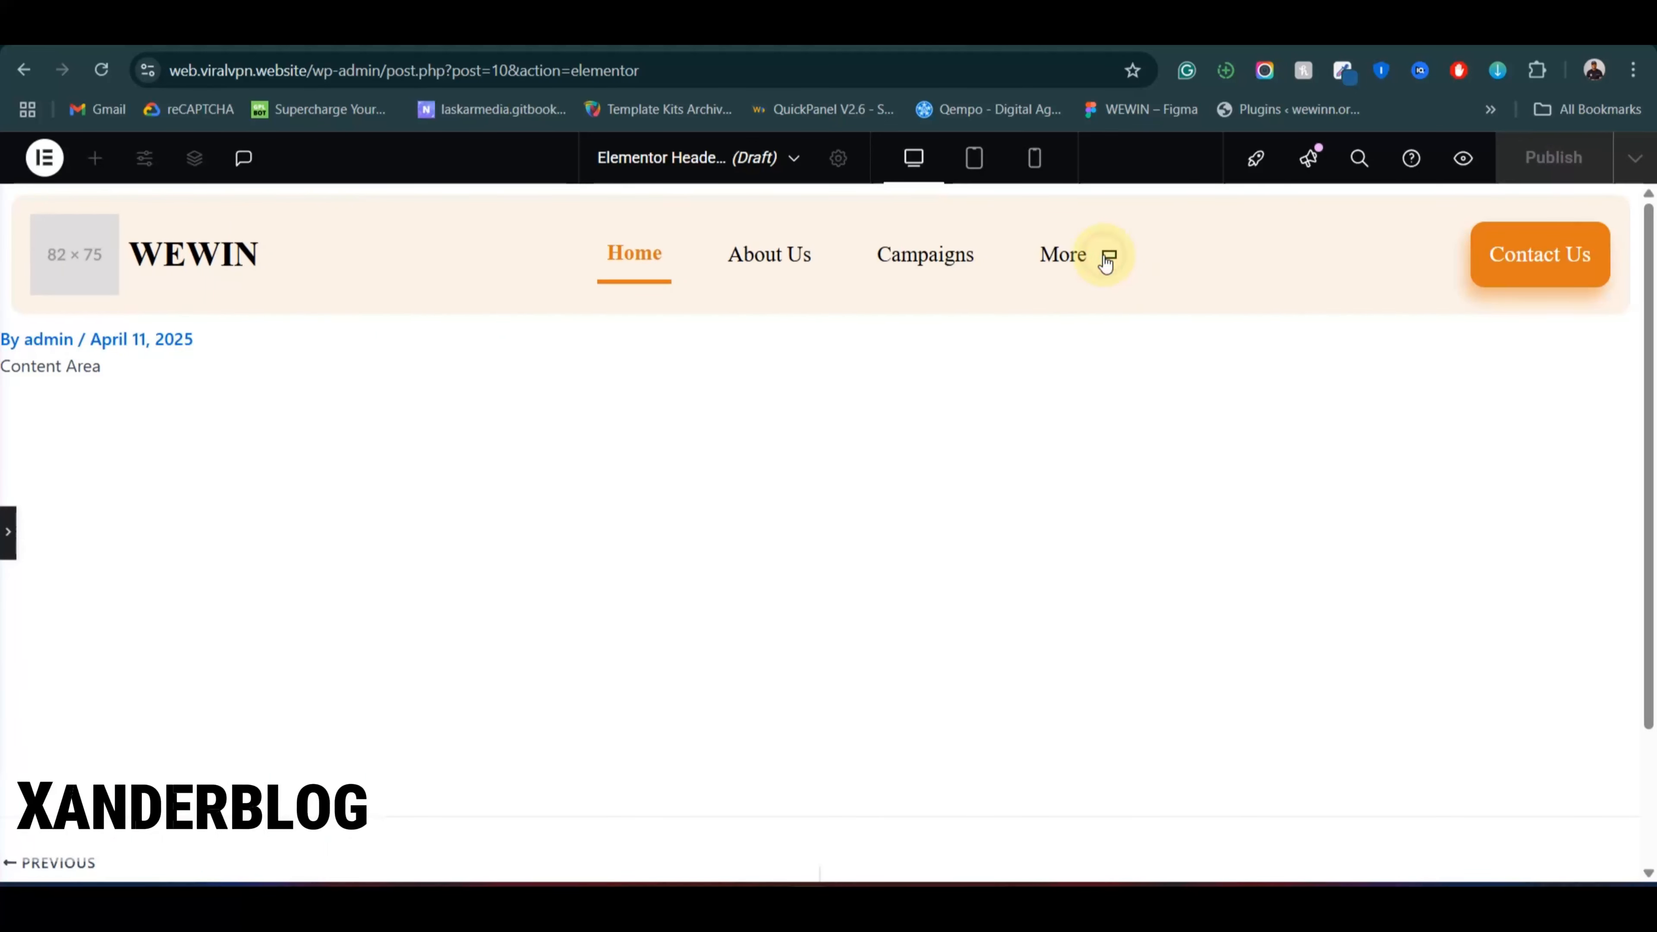
left_click(8, 533)
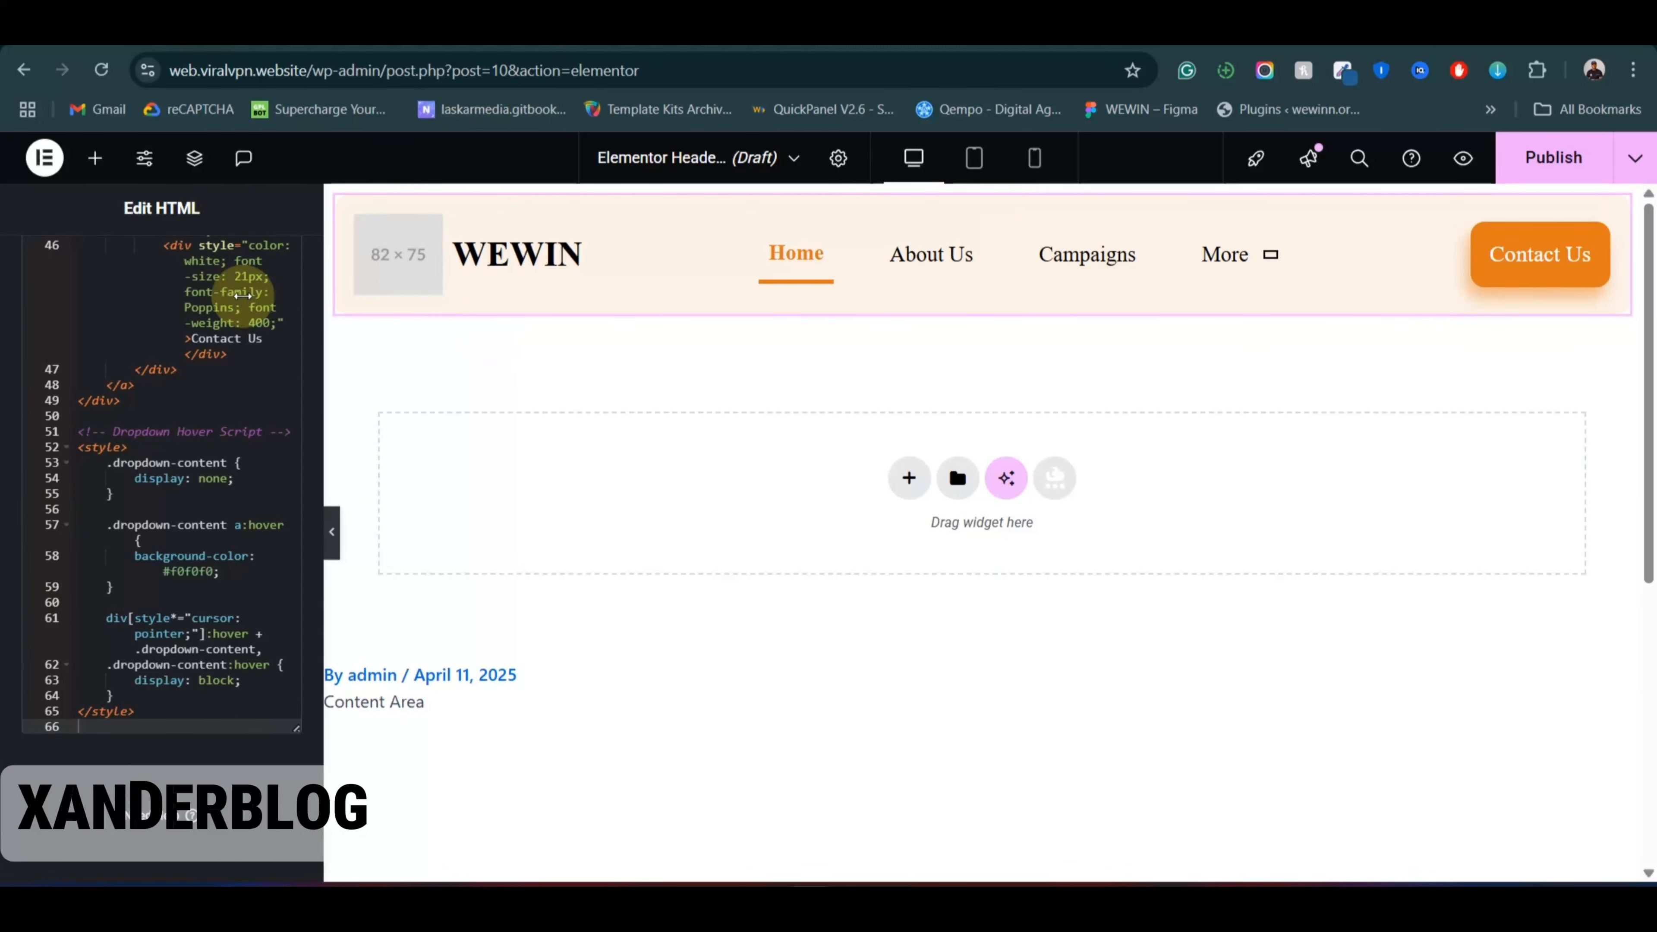
Step: Switch to ChatGPT and copy the header code version that toggles the More dropdown with a script
key("ctrl+Tab")
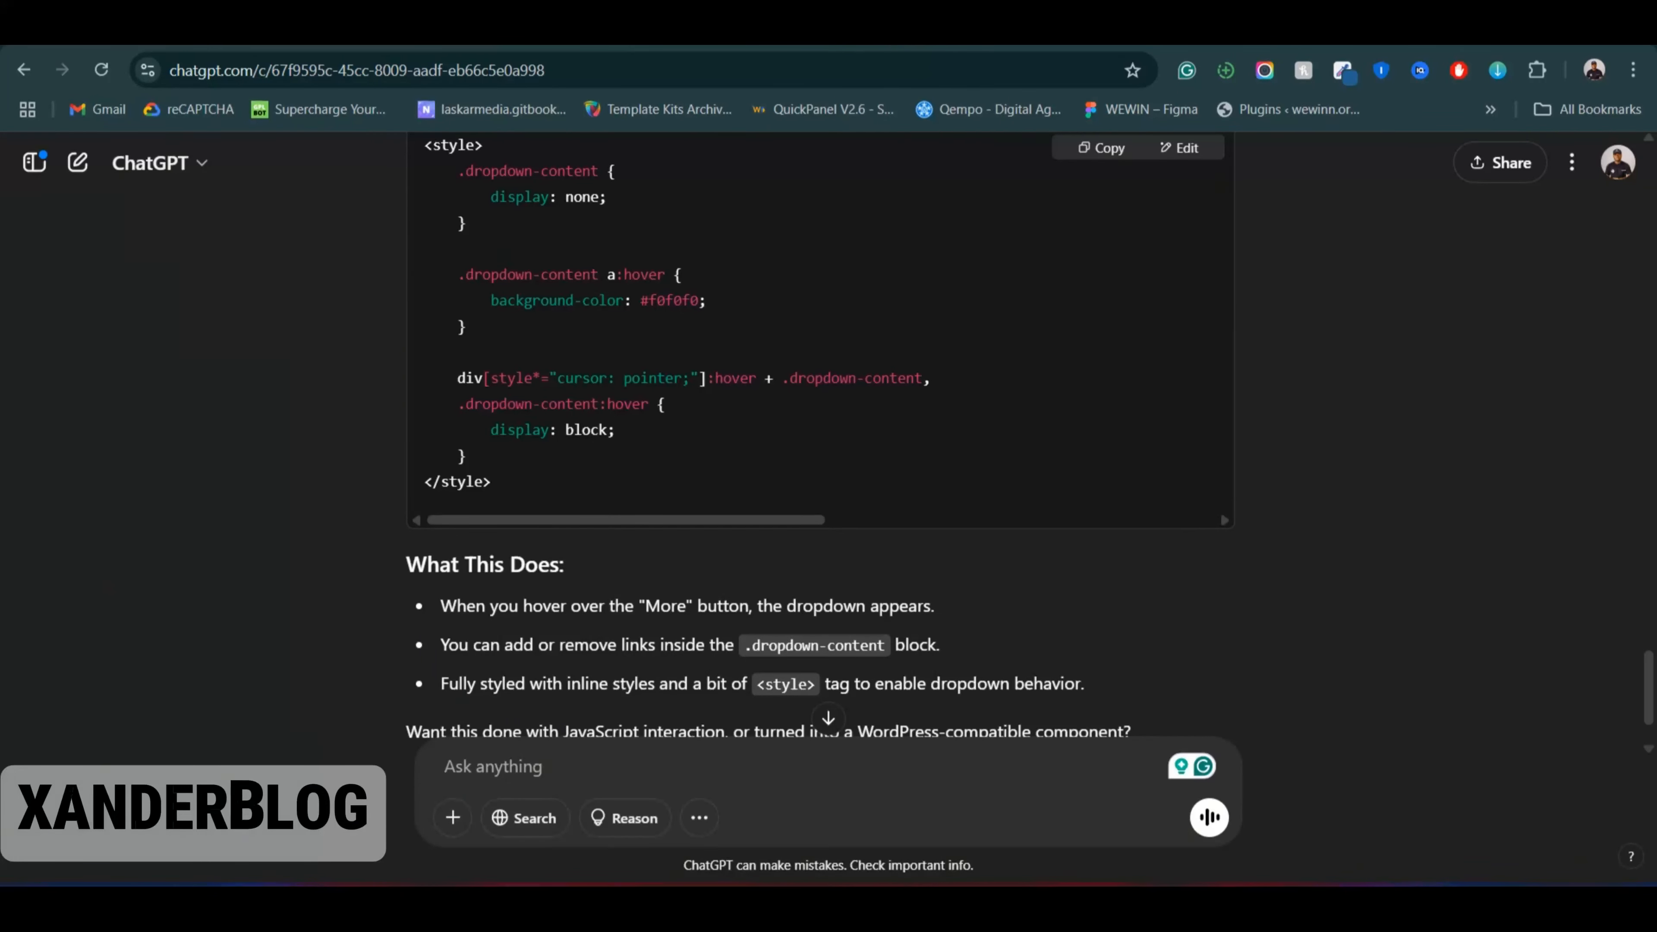
scroll(636, 444, "down", 10)
scroll(643, 465, "up", 3)
scroll(641, 465, "up", 1)
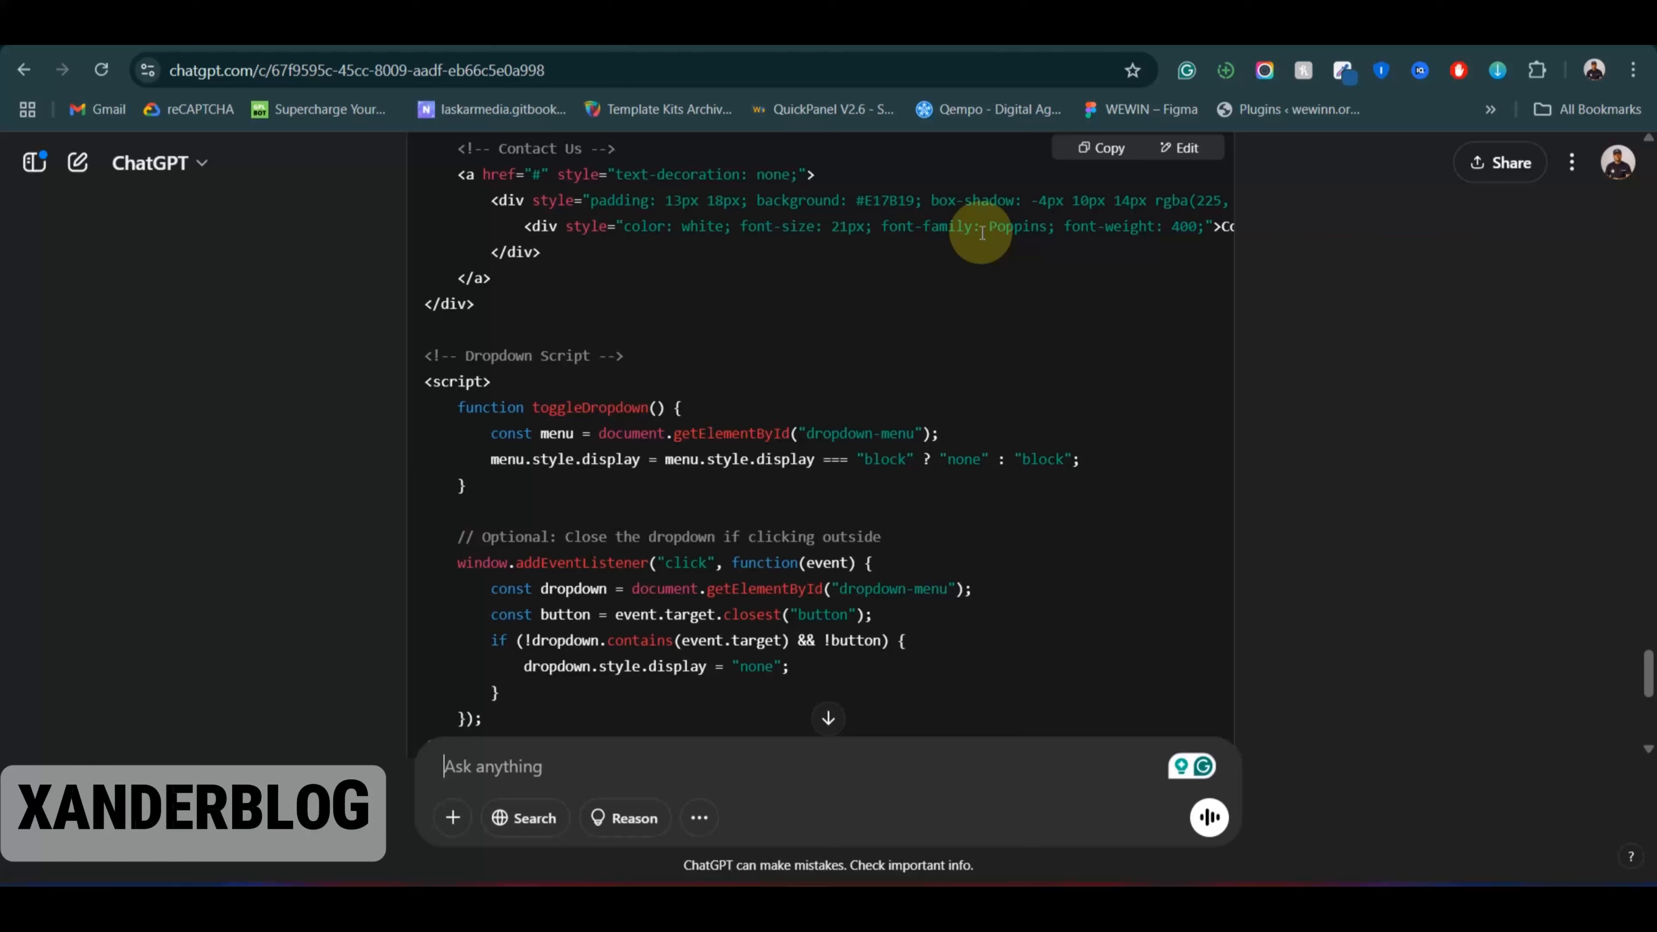
left_click(1102, 148)
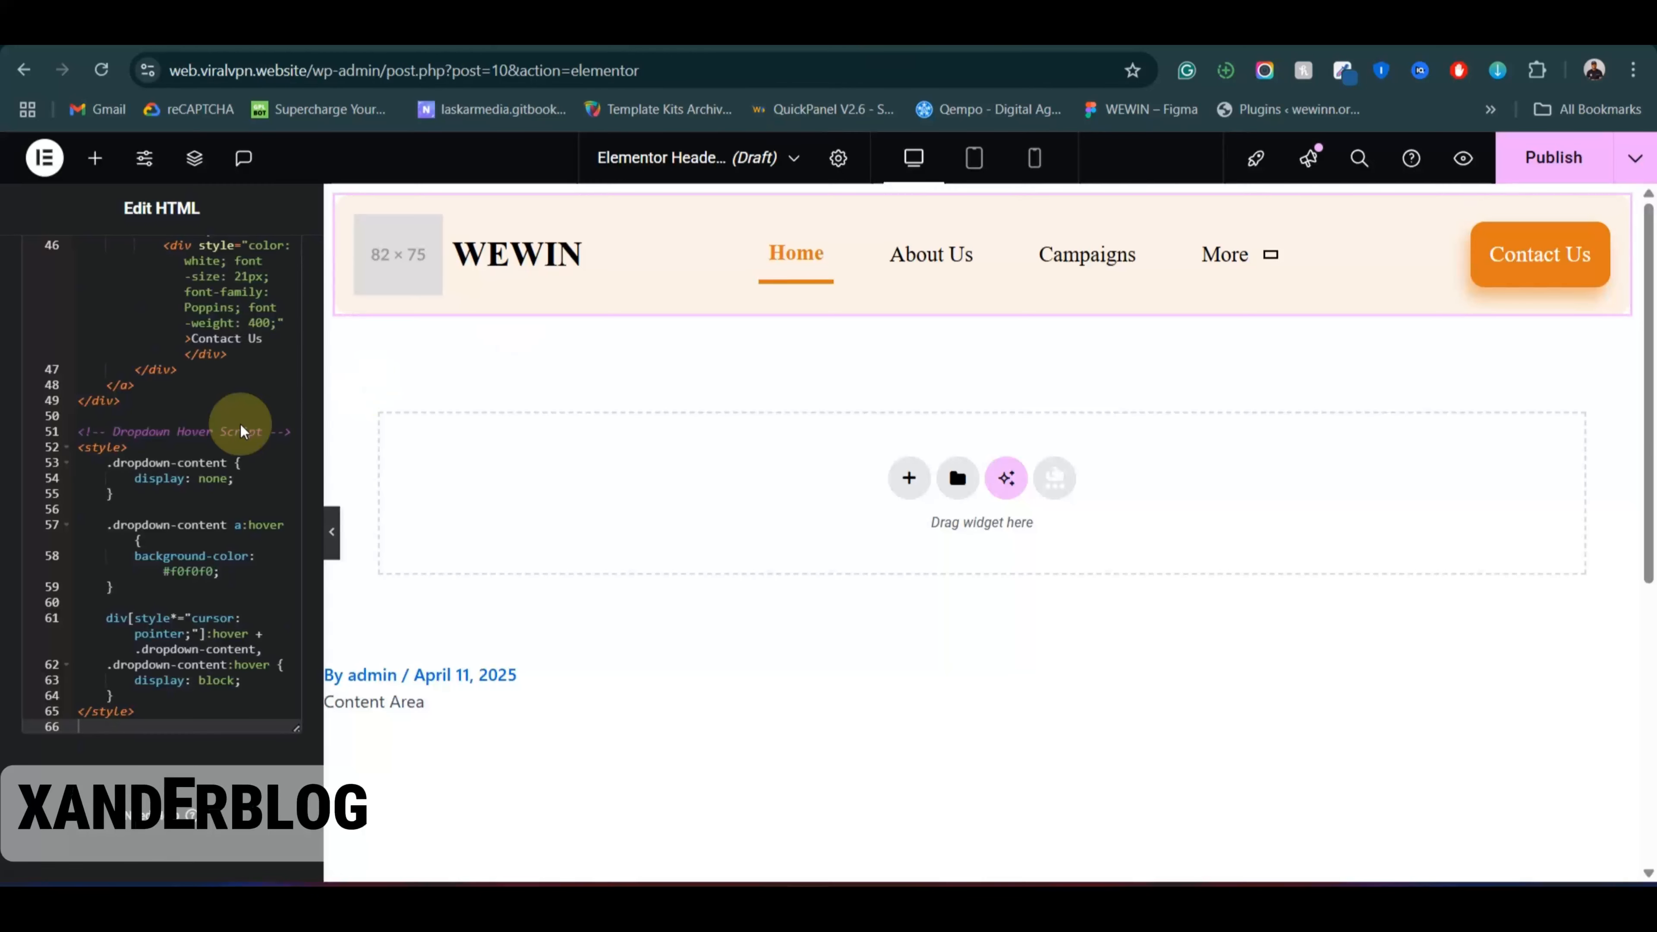
Step: Replace all code in the header's HTML widget with the copied script-toggled version and open the More dropdown
left_click(150, 463)
key("ctrl+a")
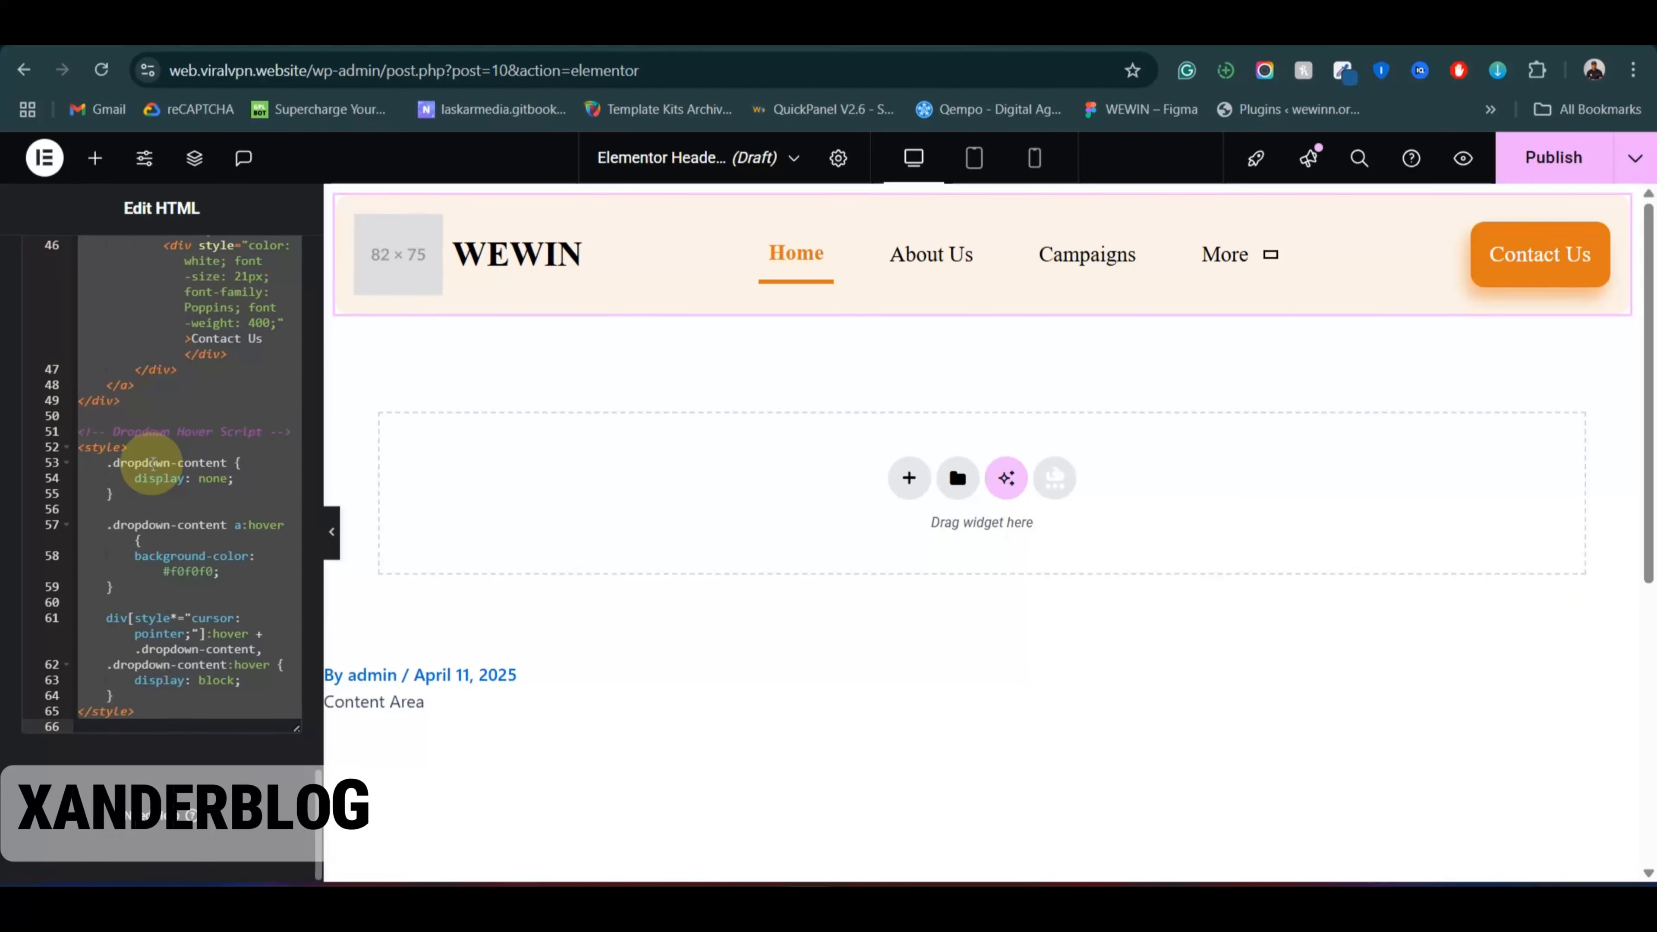
key("ctrl+v")
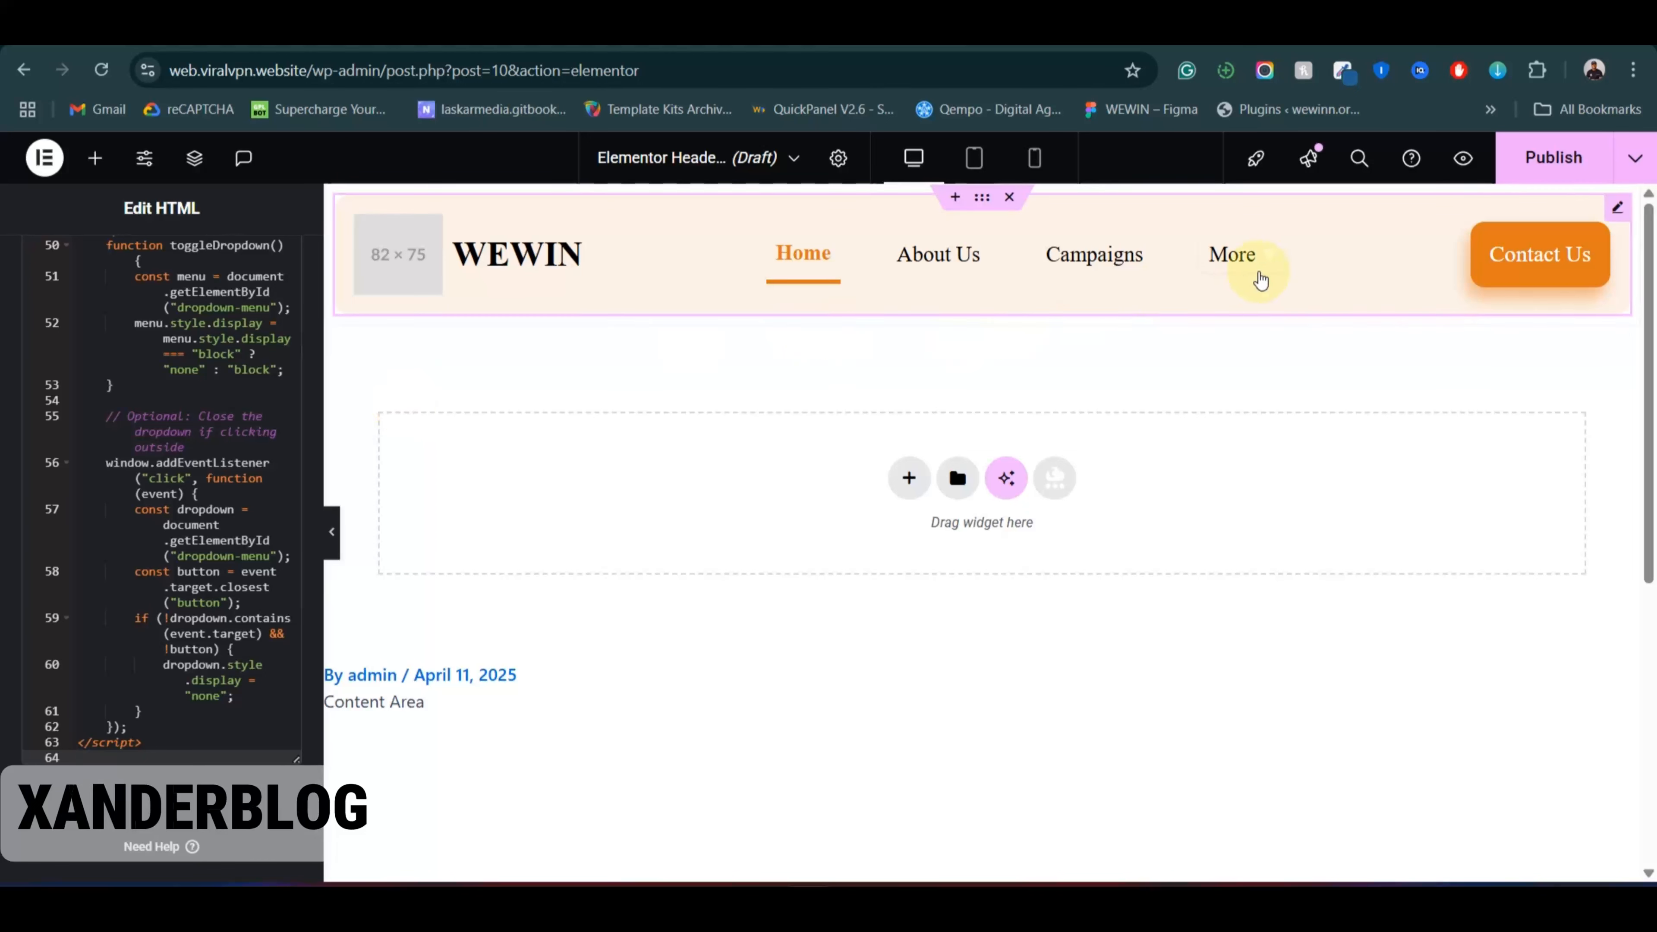
left_click(1254, 259)
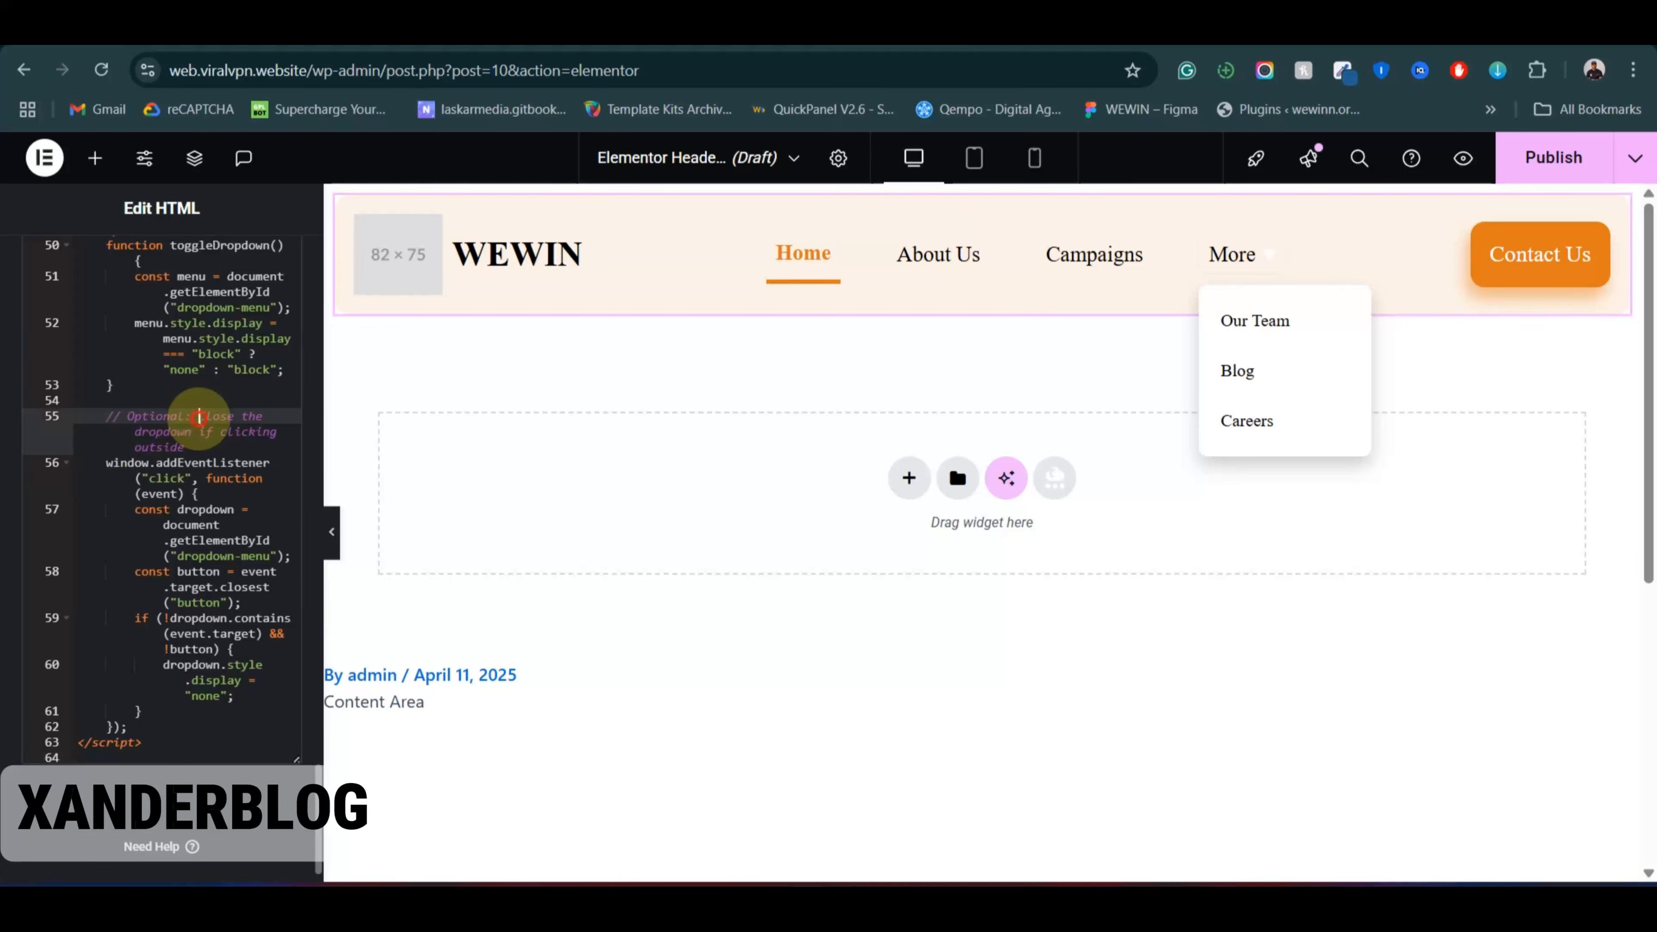
Step: Preview the header without the editing panel, then look through the navigation link code in the HTML widget
scroll(206, 415, "up", 6)
scroll(207, 415, "up", 8)
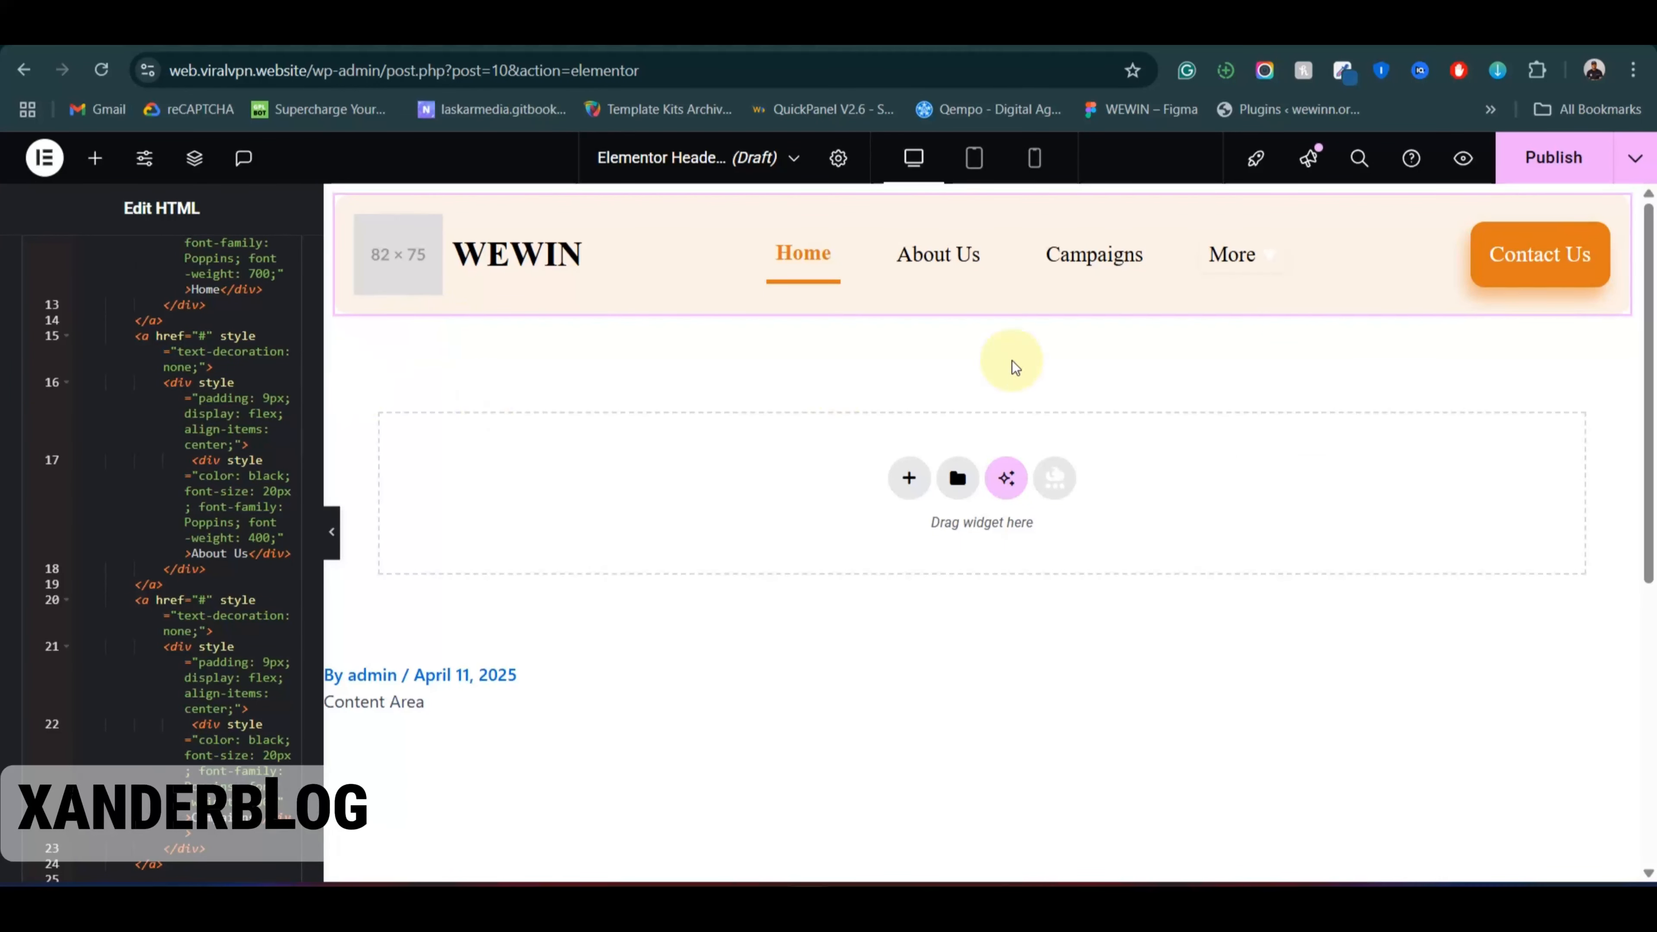
left_click(332, 533)
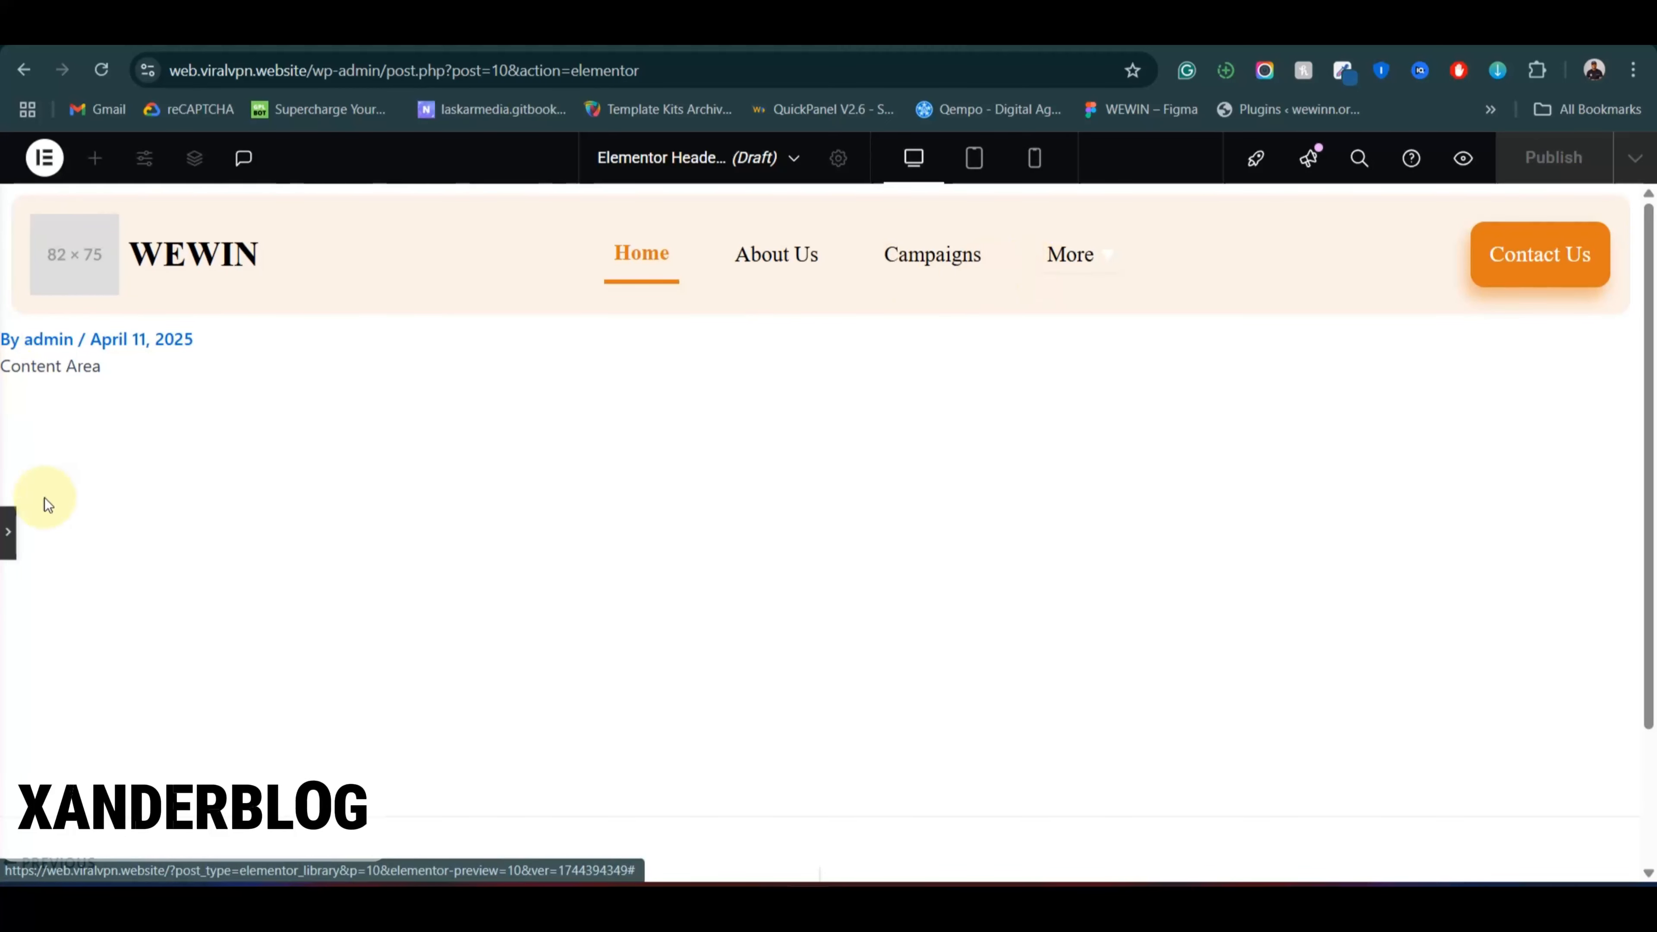
left_click(8, 532)
scroll(196, 489, "down", 3)
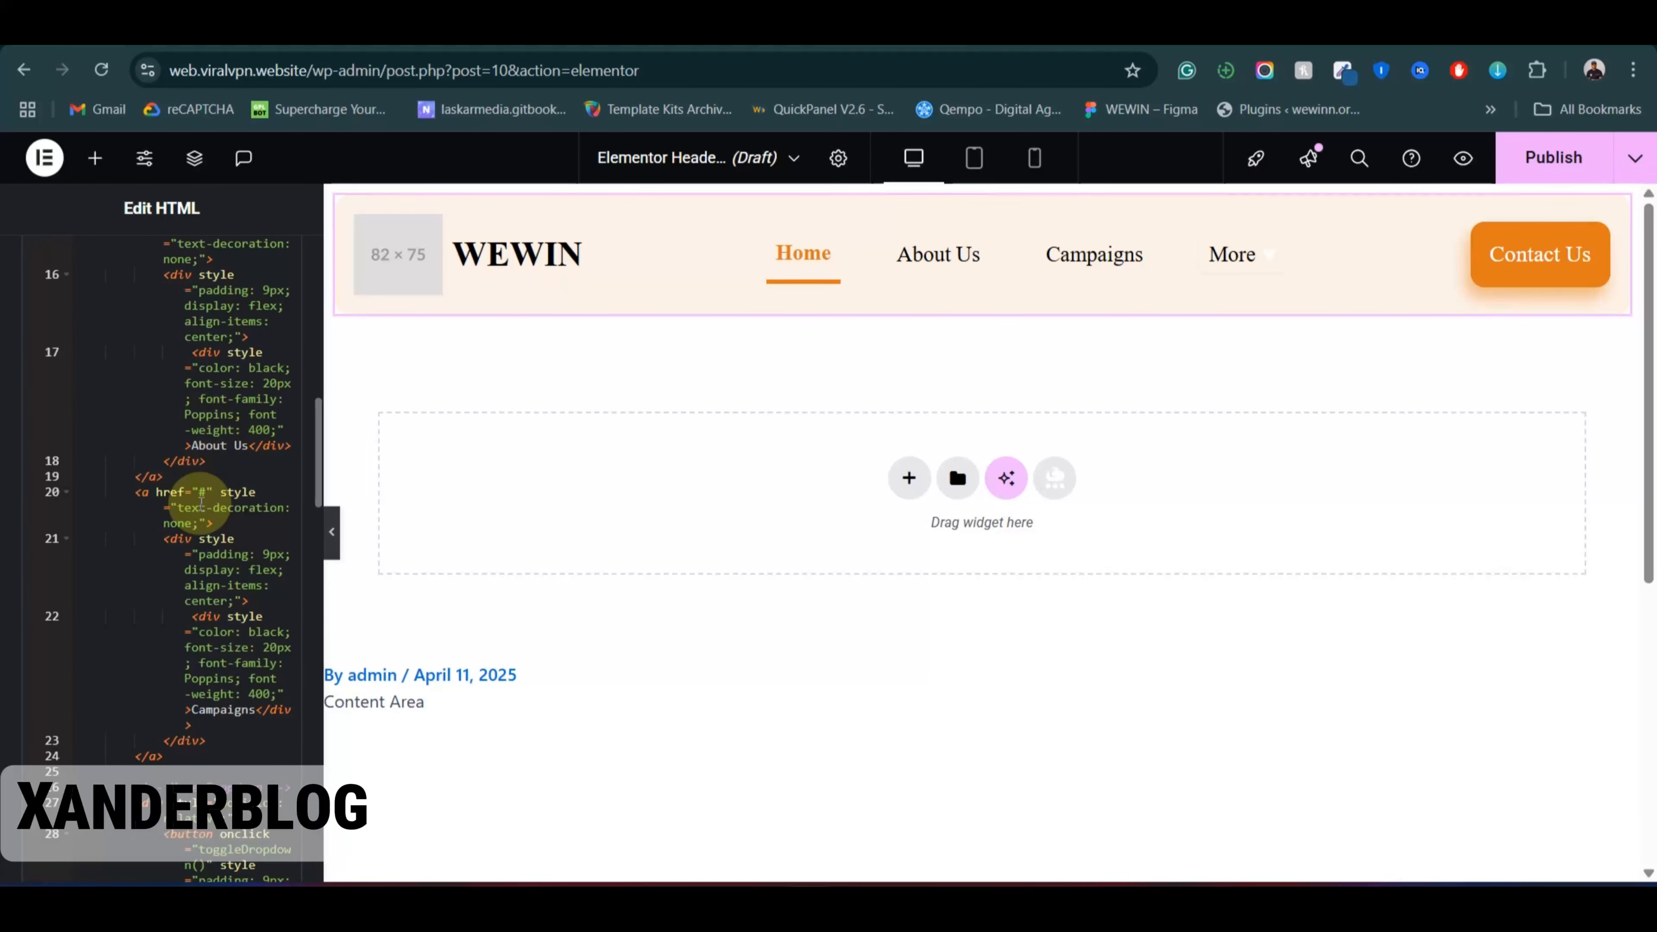
left_click(204, 493)
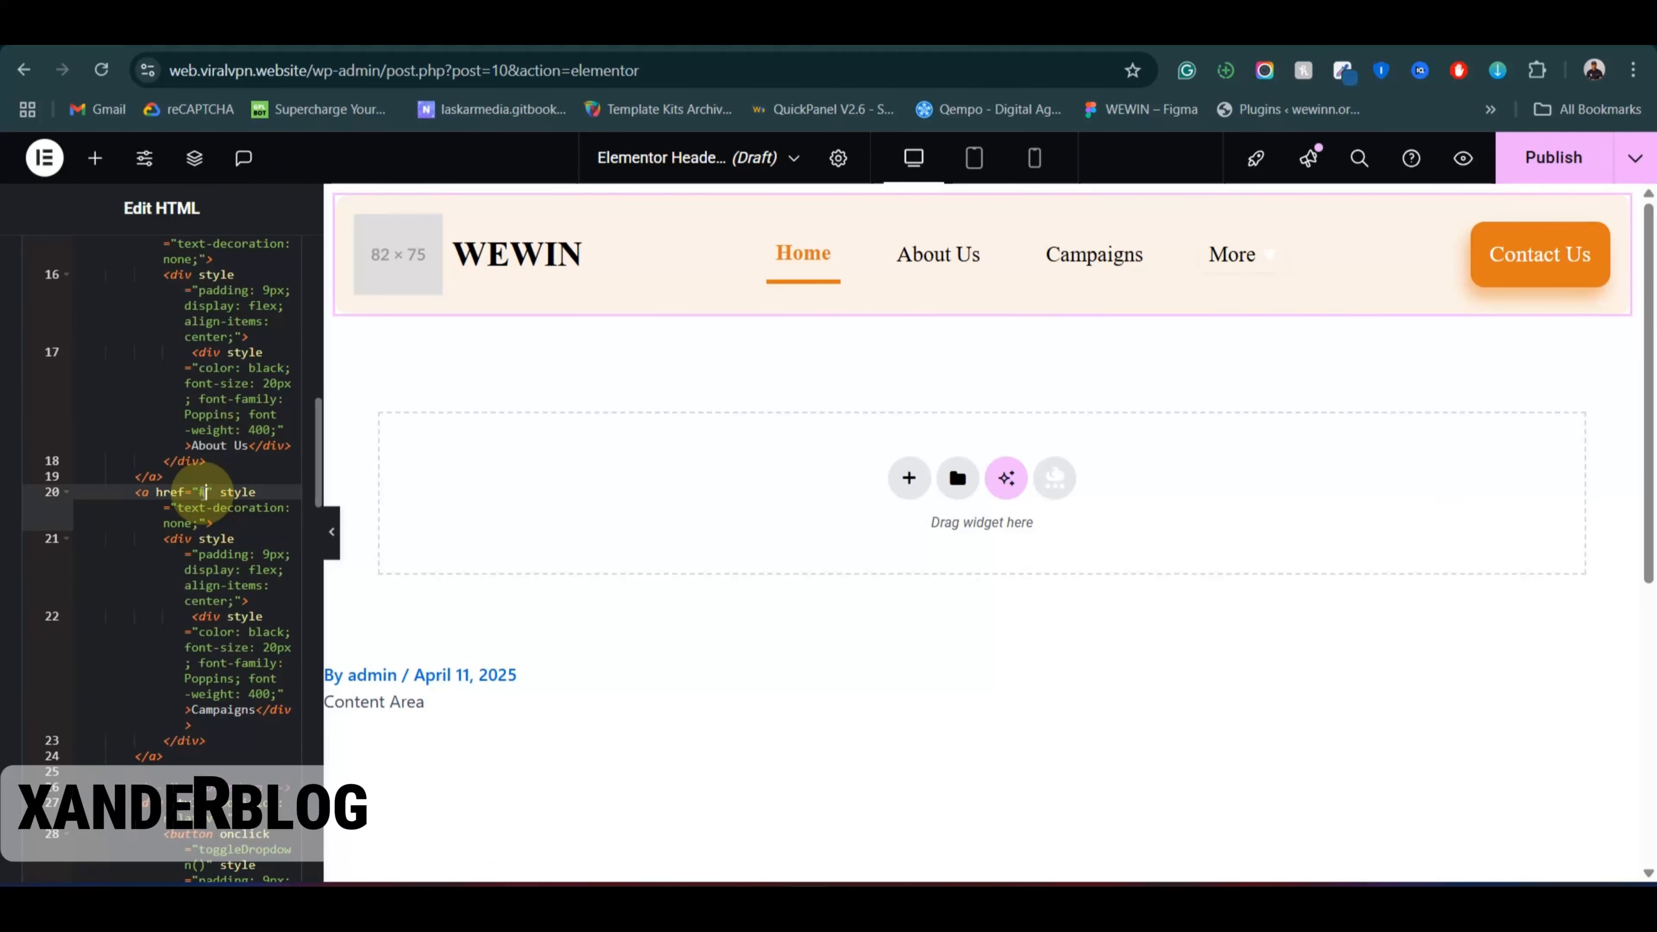
scroll(186, 575, "down", 3)
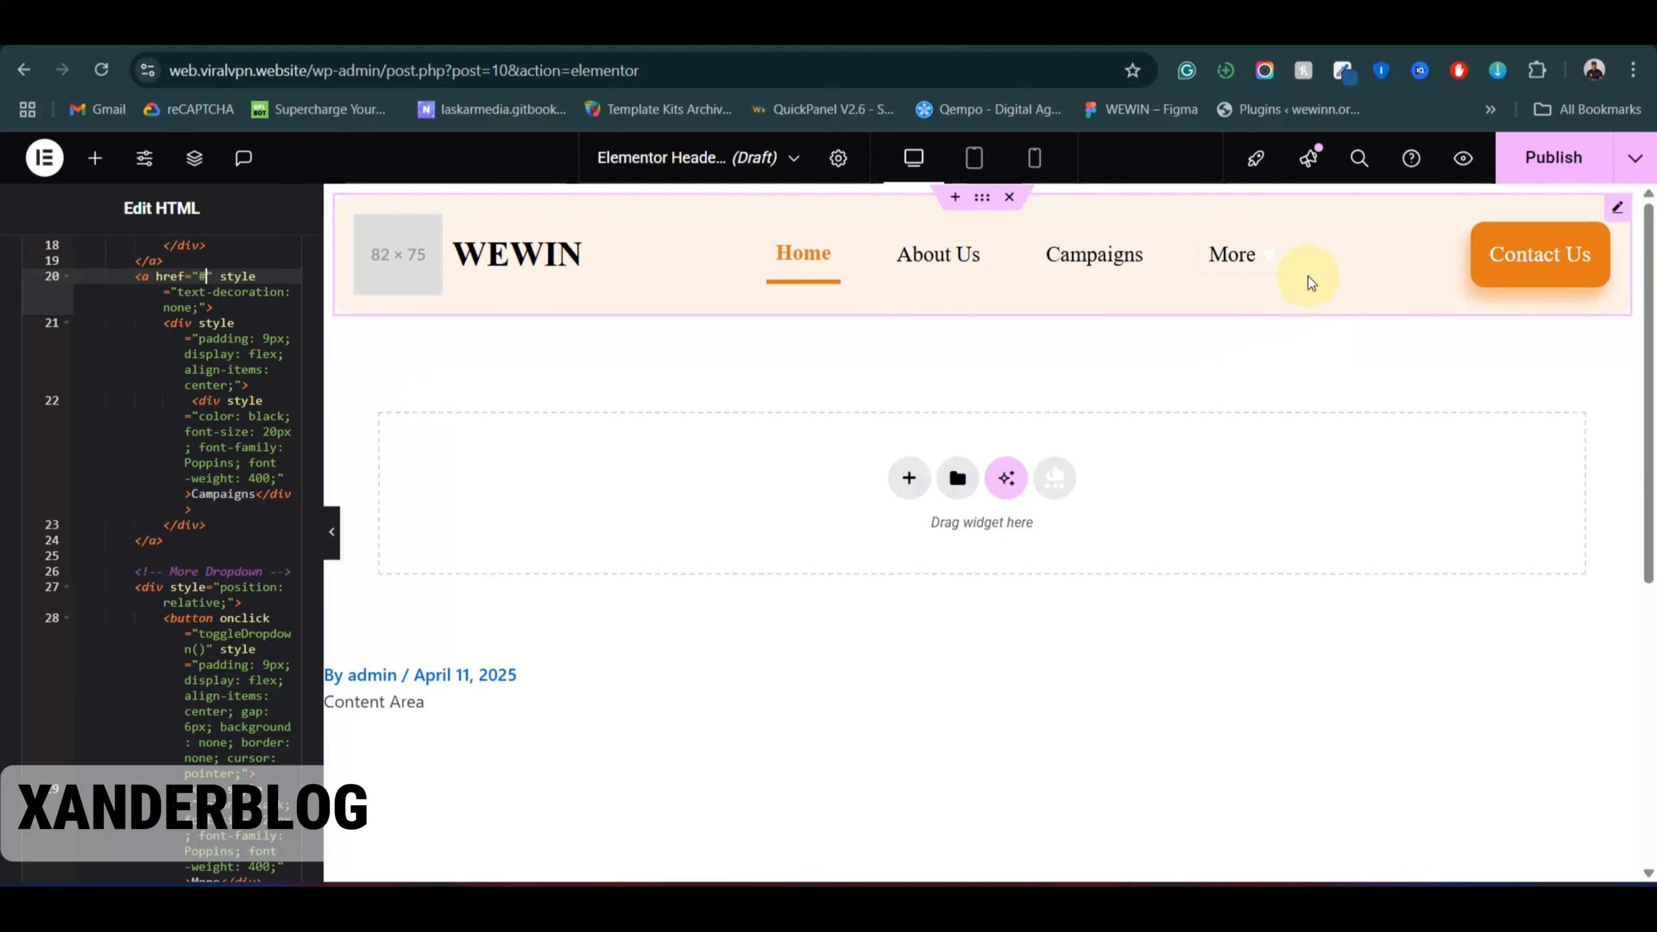
Step: Check how the header lays out in the tablet, mobile and desktop previews, finishing on mobile portrait
left_click(977, 166)
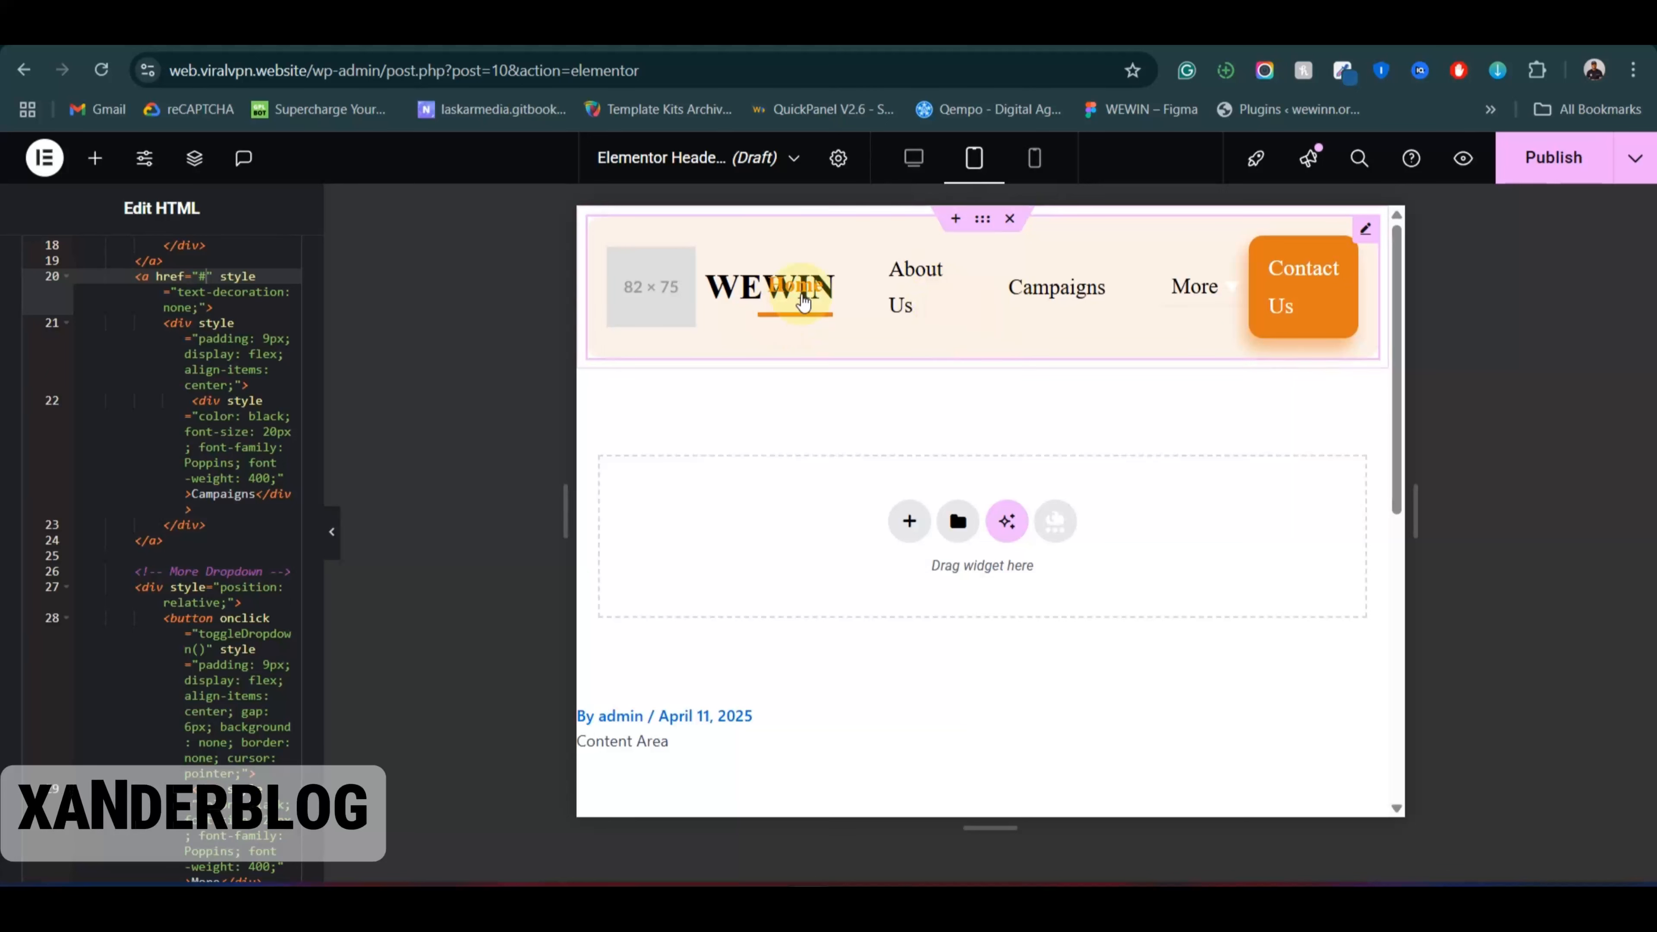
left_click(1035, 160)
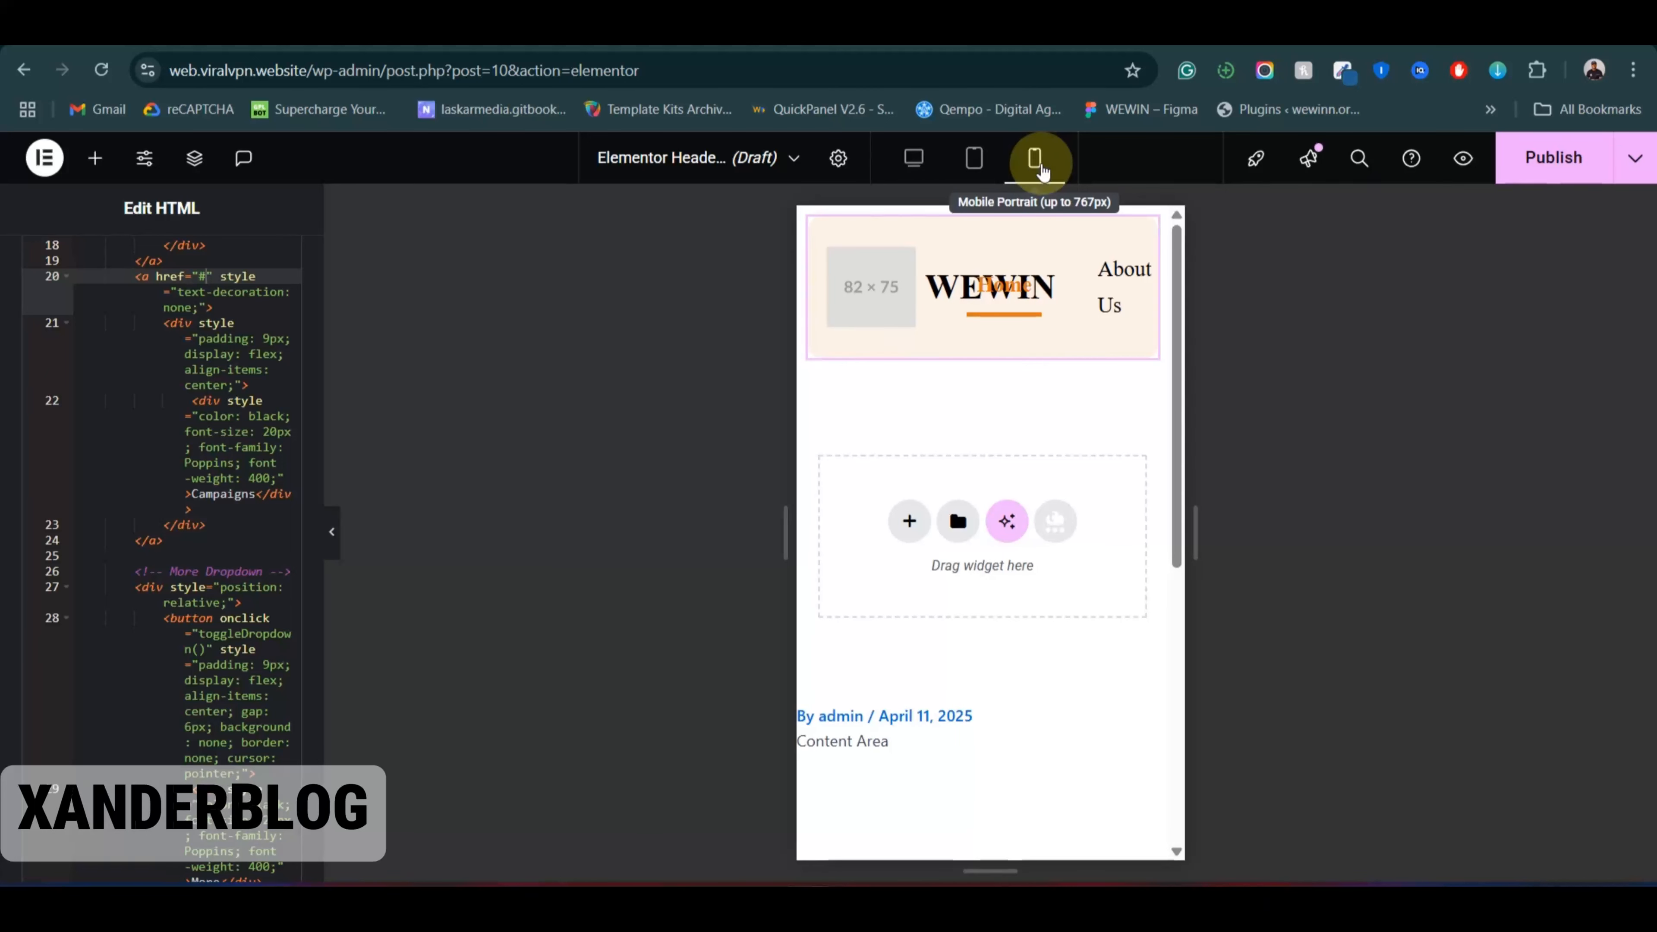
left_click(977, 165)
left_click(914, 159)
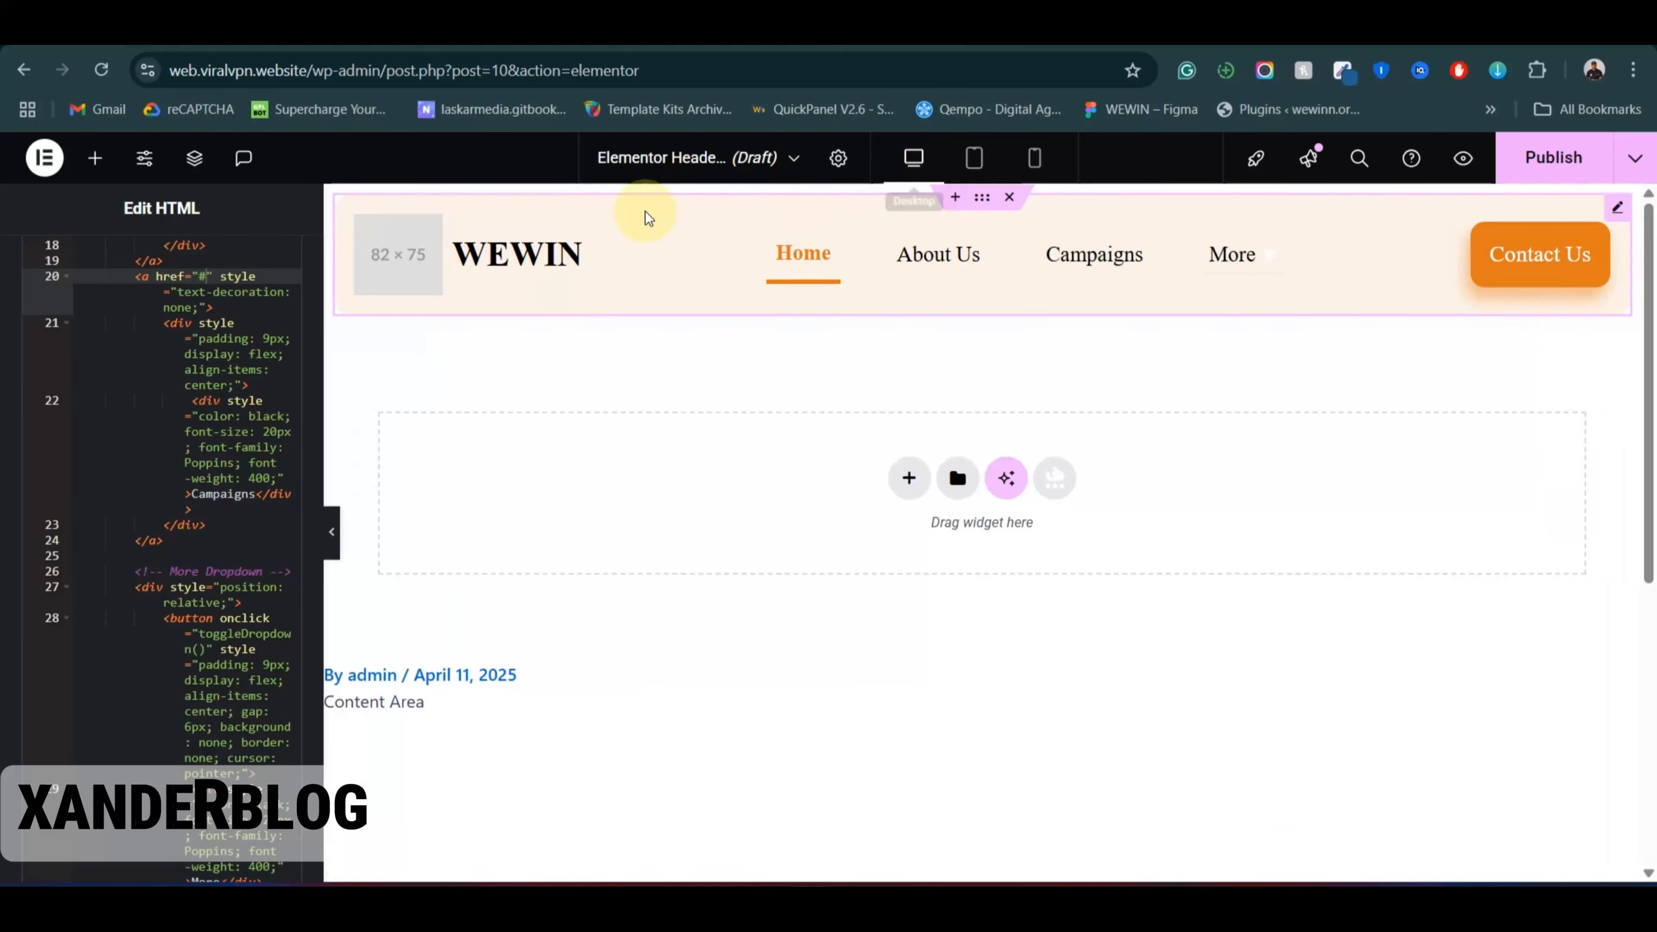
left_click(976, 162)
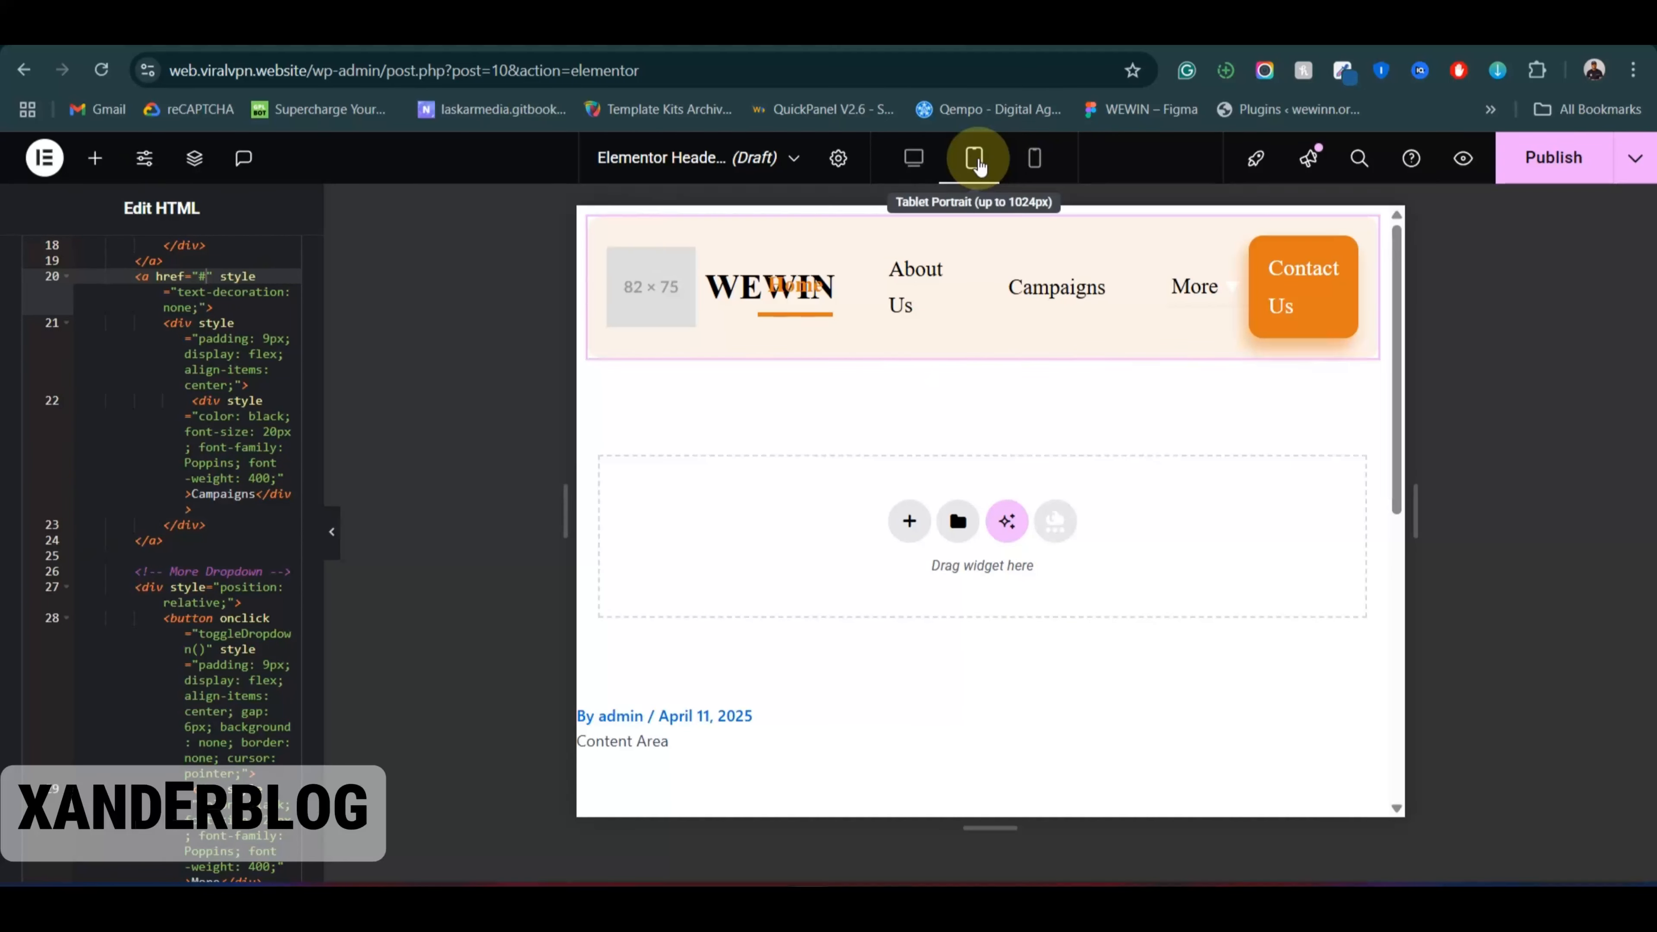
left_click(1035, 164)
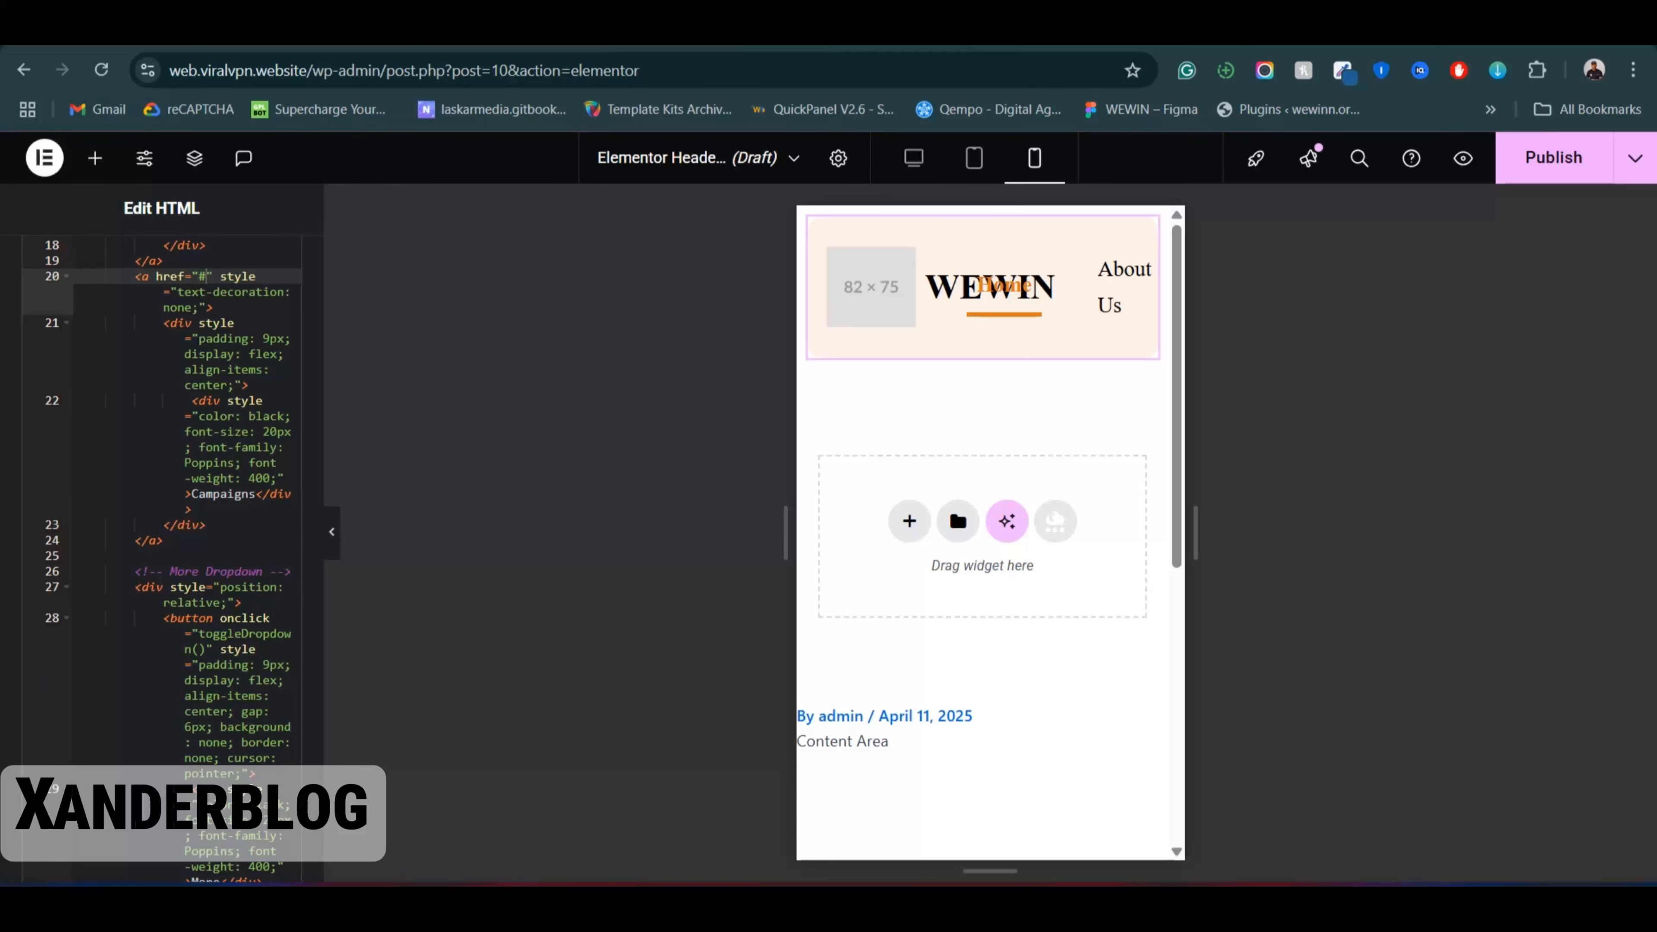
Step: Switch to ChatGPT, send the request "Make the header responsive on all devices, like mobile, table, and any screen size", and compare the two responses
left_click(533, 20)
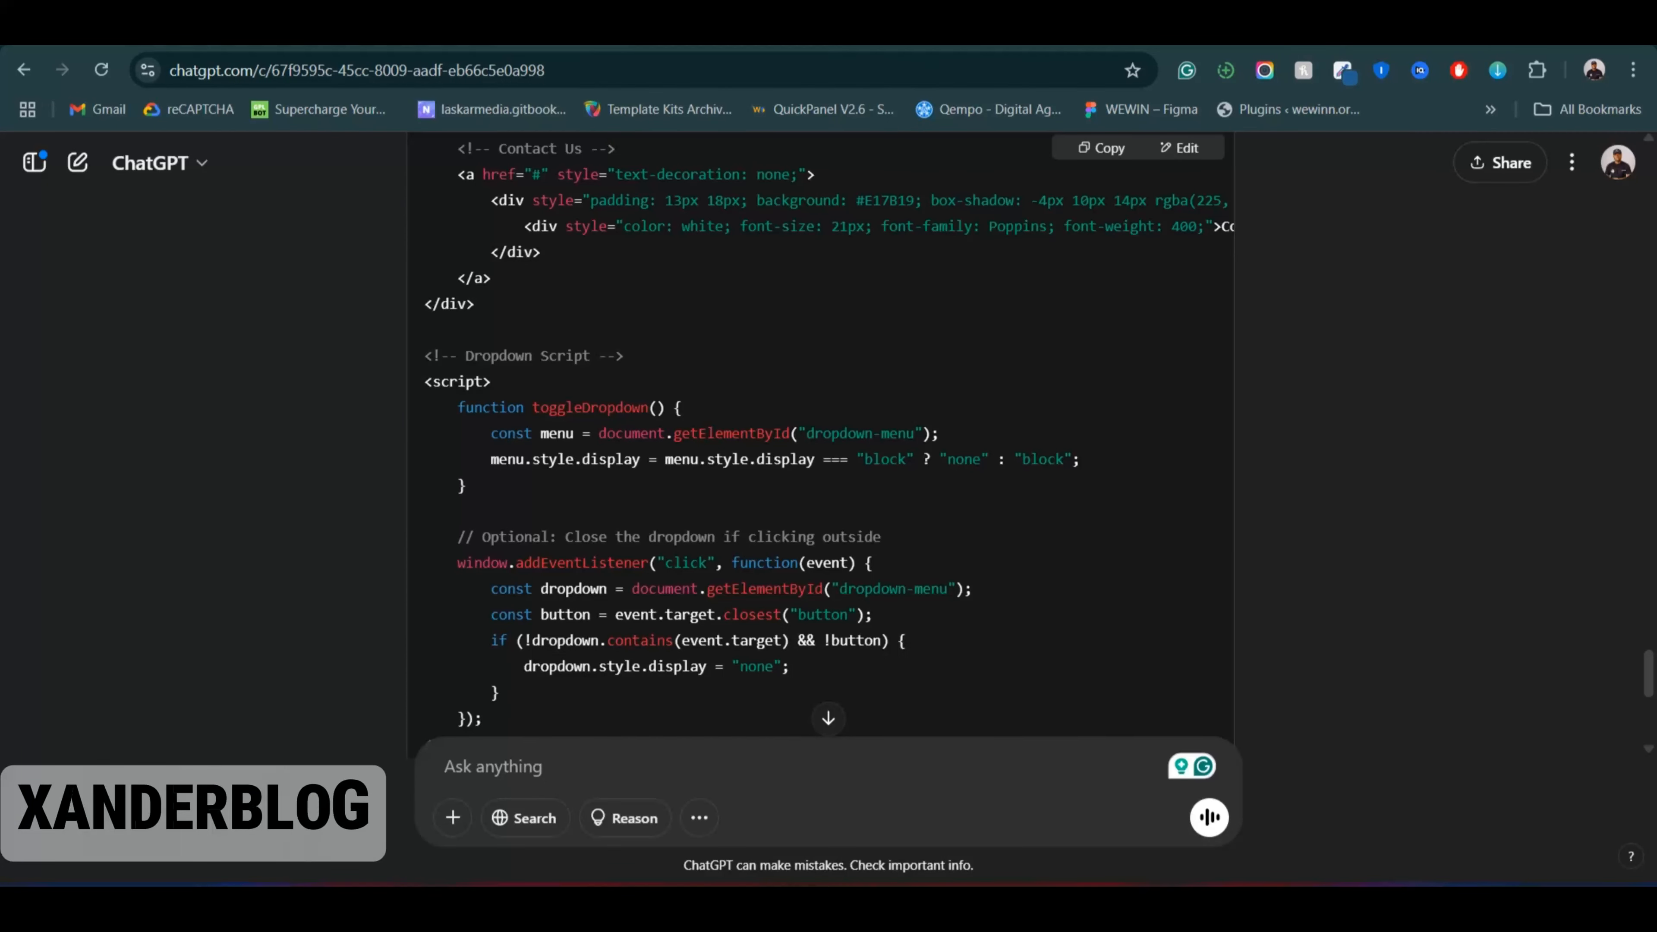
key("ctrl+v")
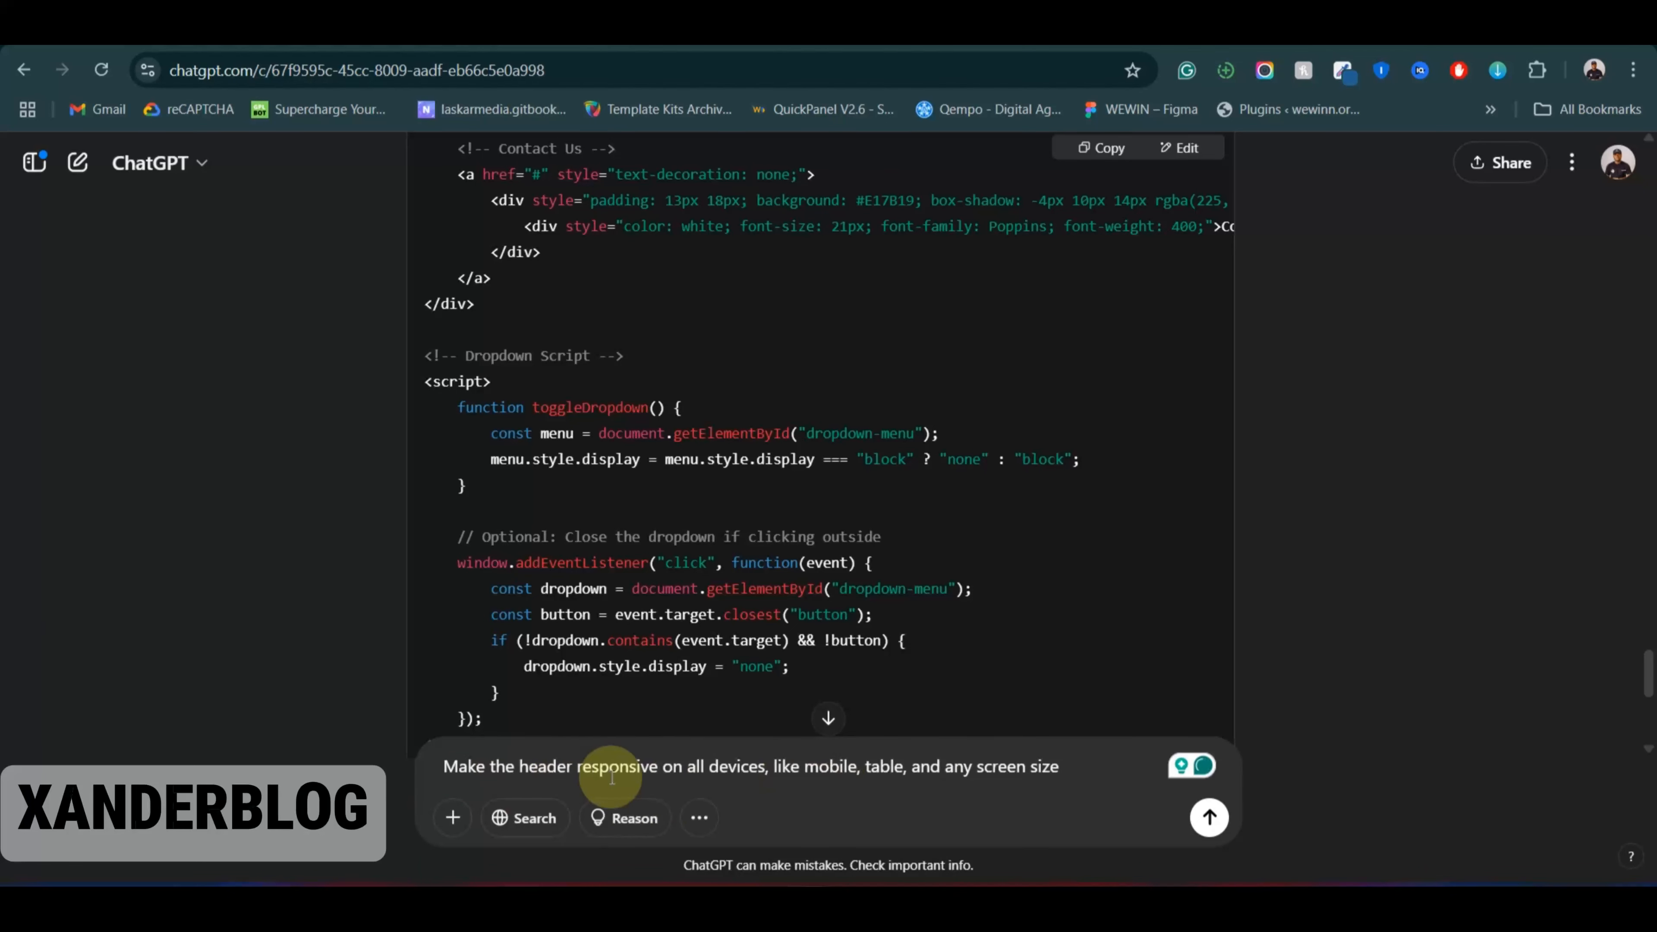
left_click(1209, 821)
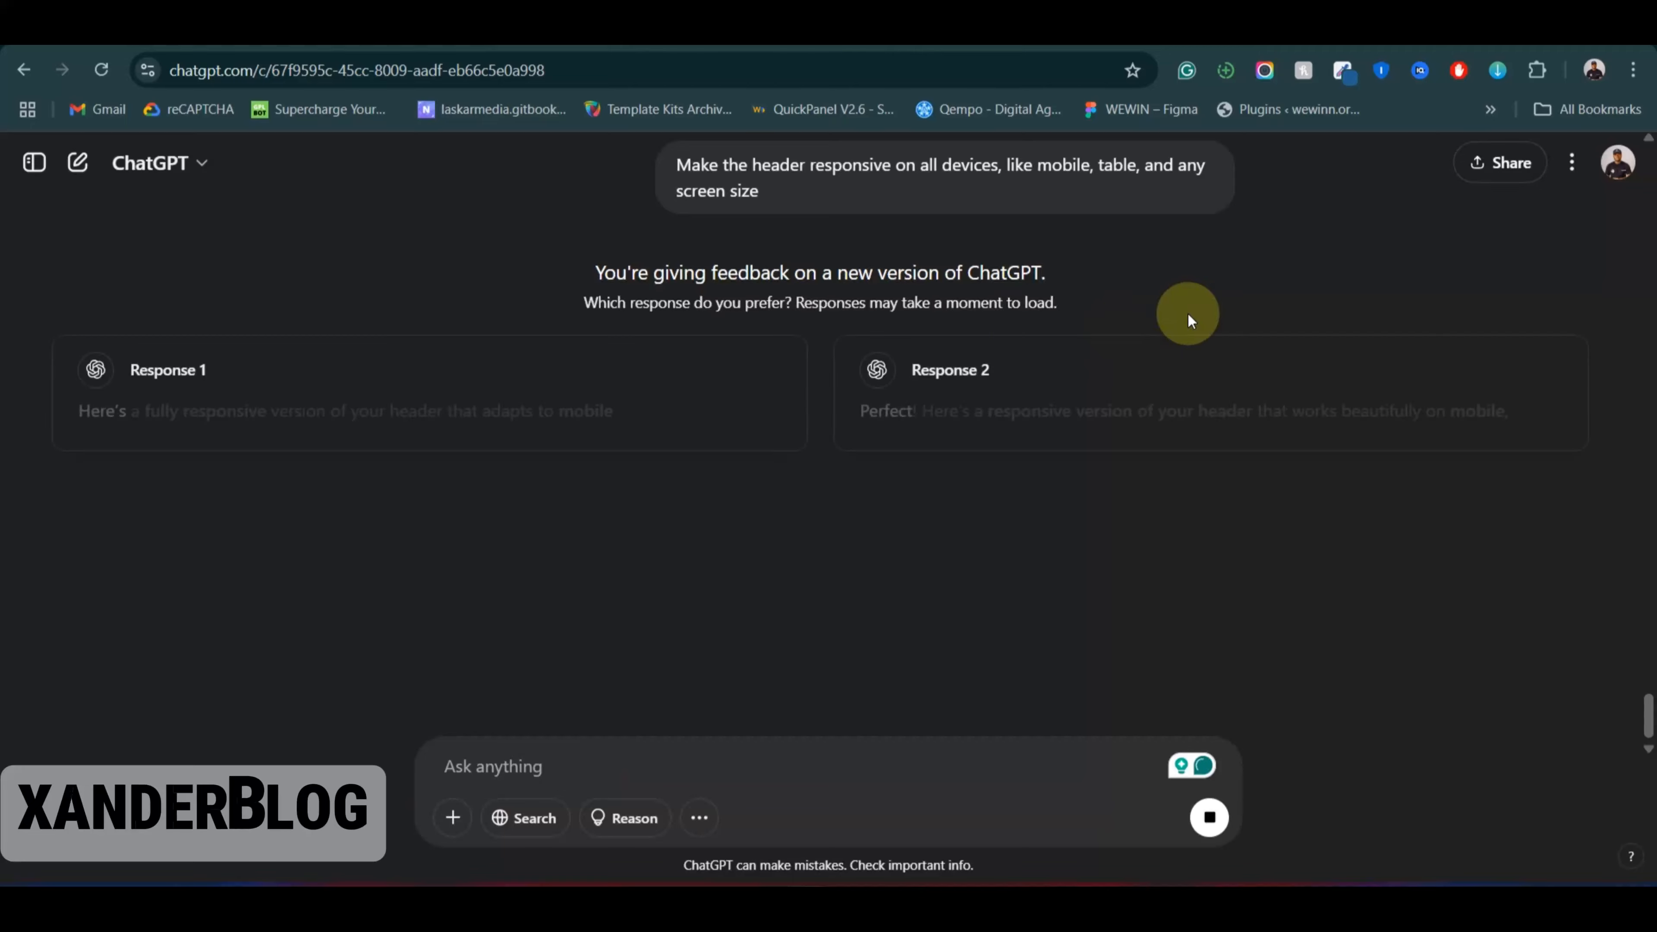
scroll(731, 418, "down", 5)
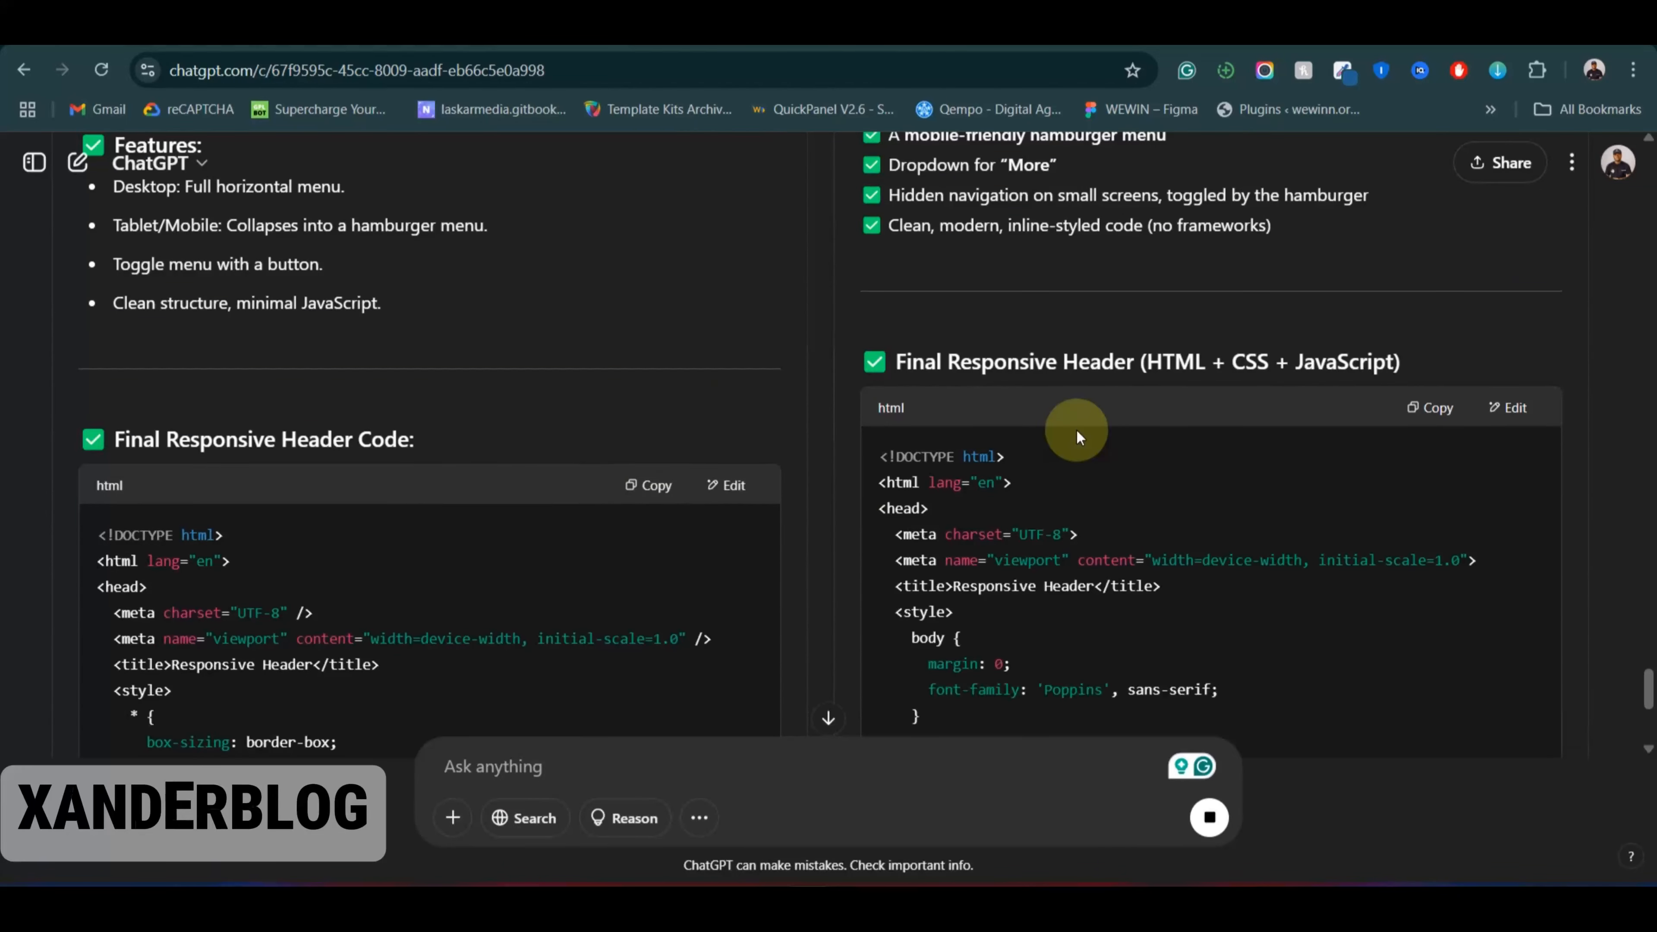
scroll(603, 433, "down", 5)
scroll(848, 487, "up", 5)
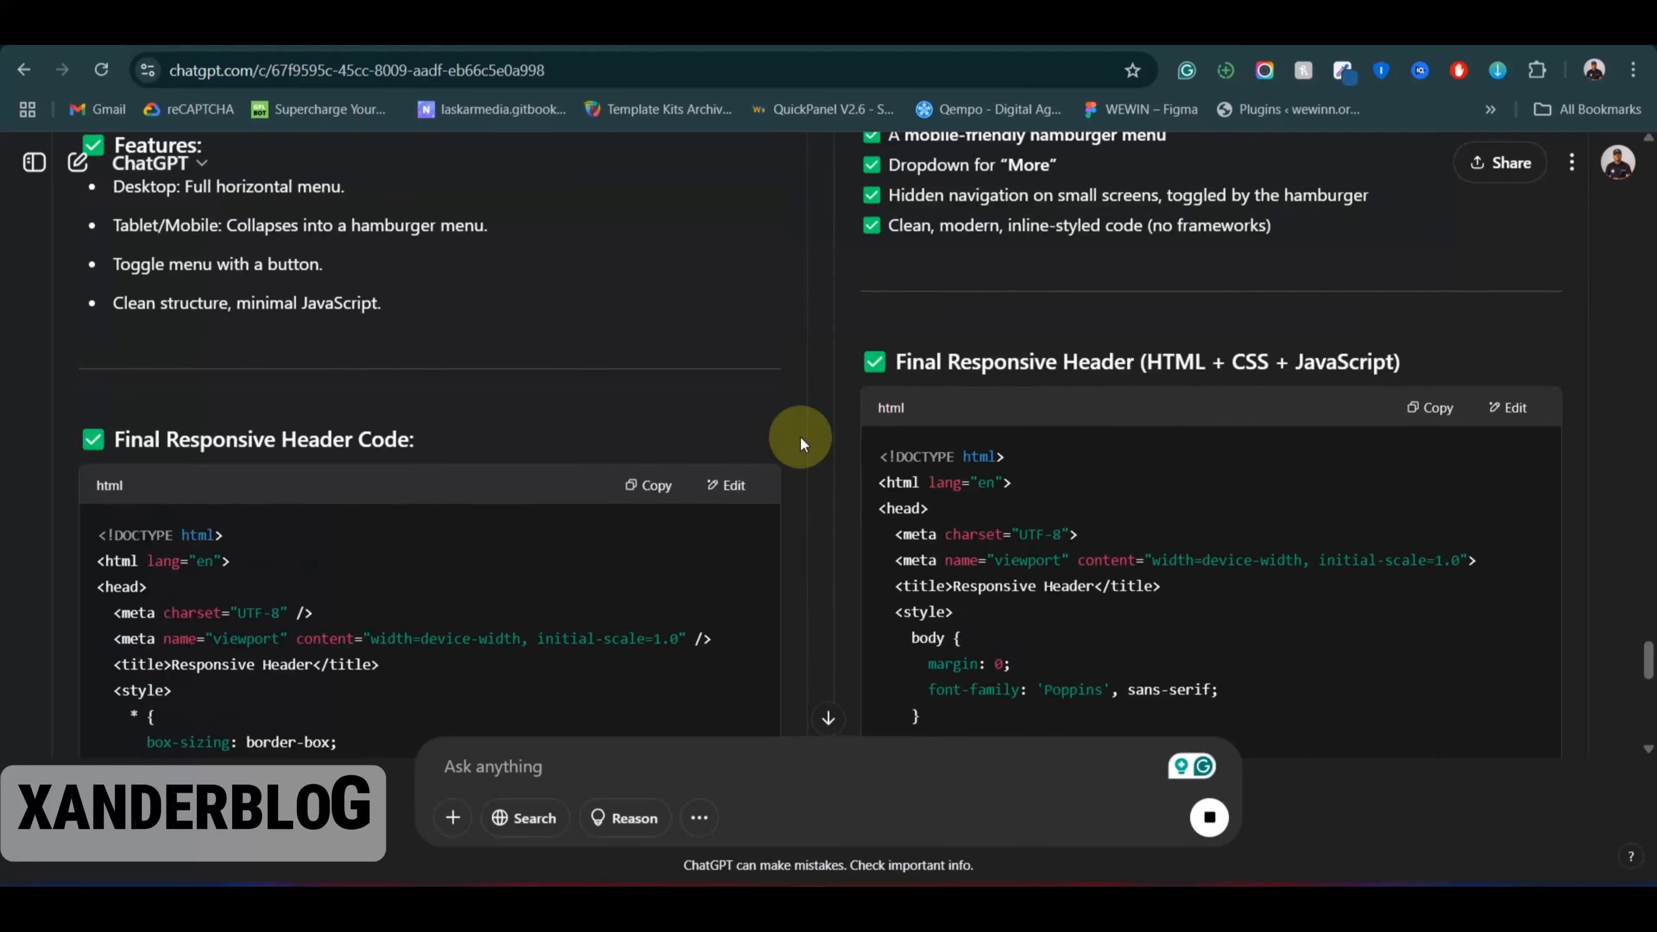
scroll(969, 482, "down", 8)
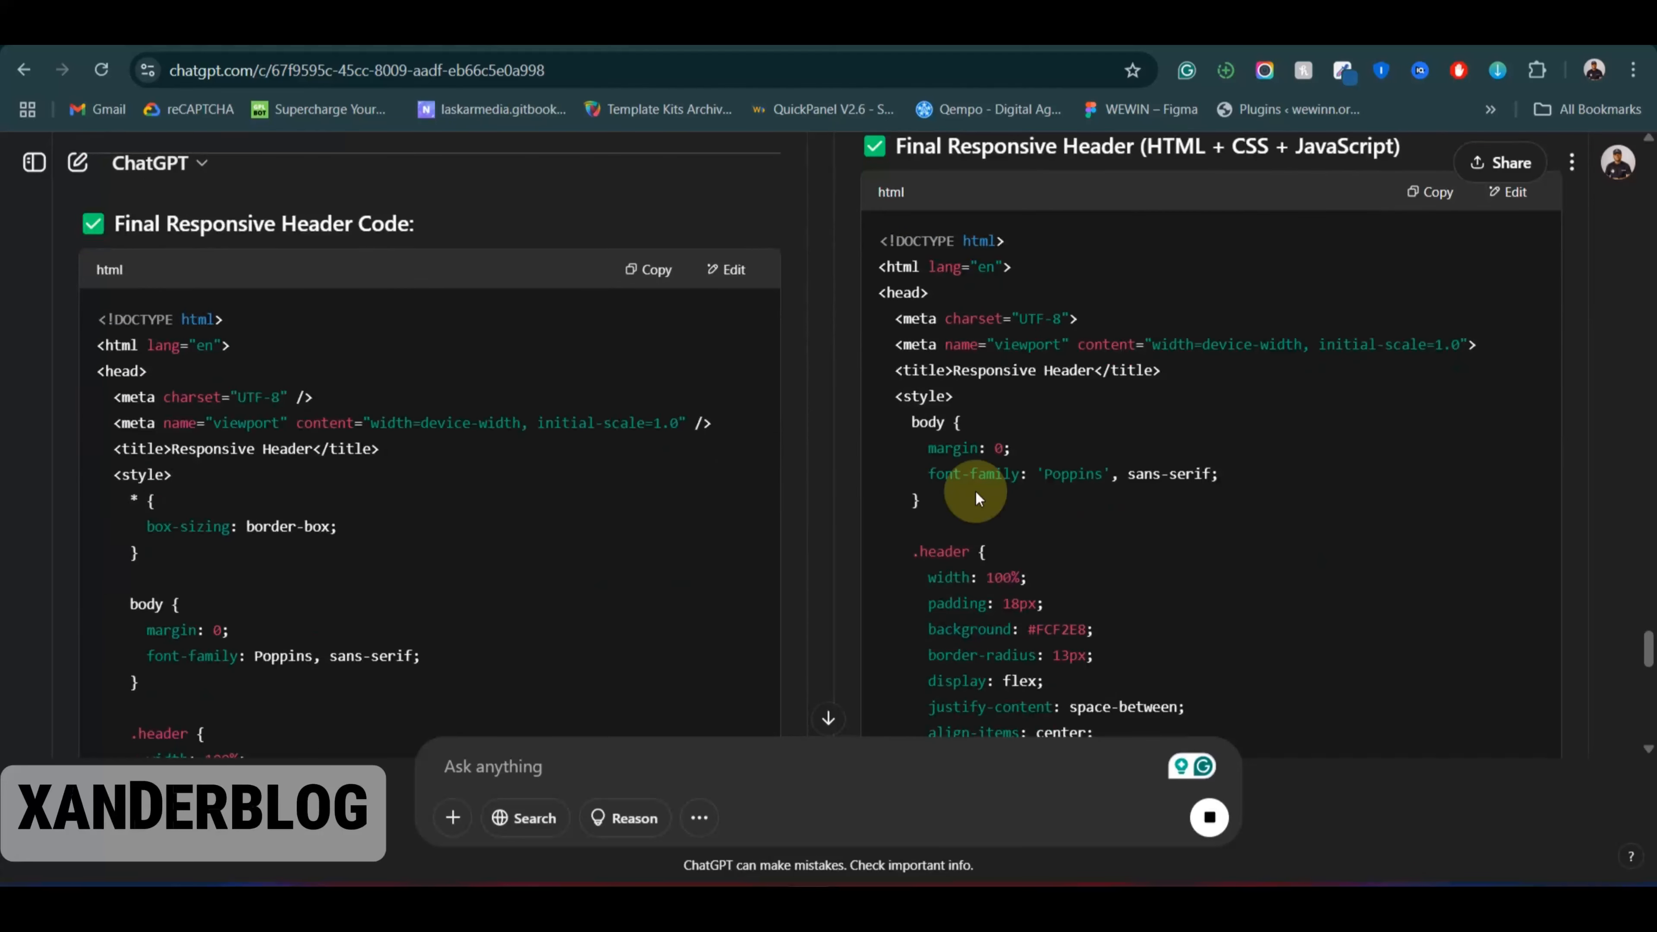
scroll(876, 522, "up", 6)
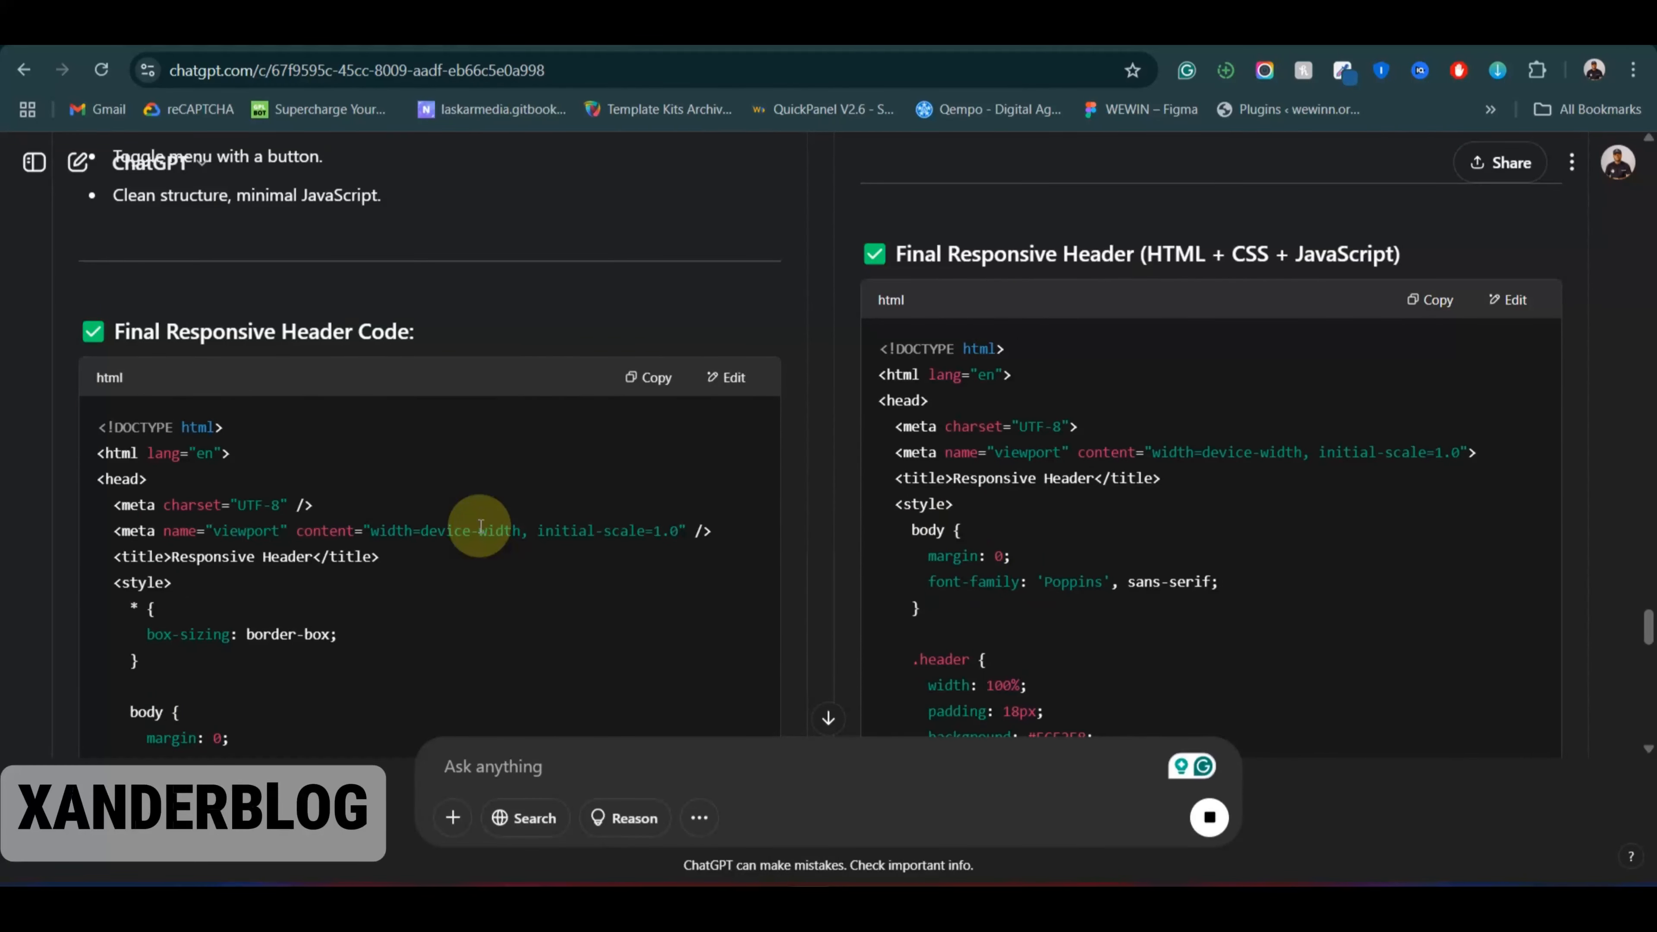
scroll(629, 498, "down", 2)
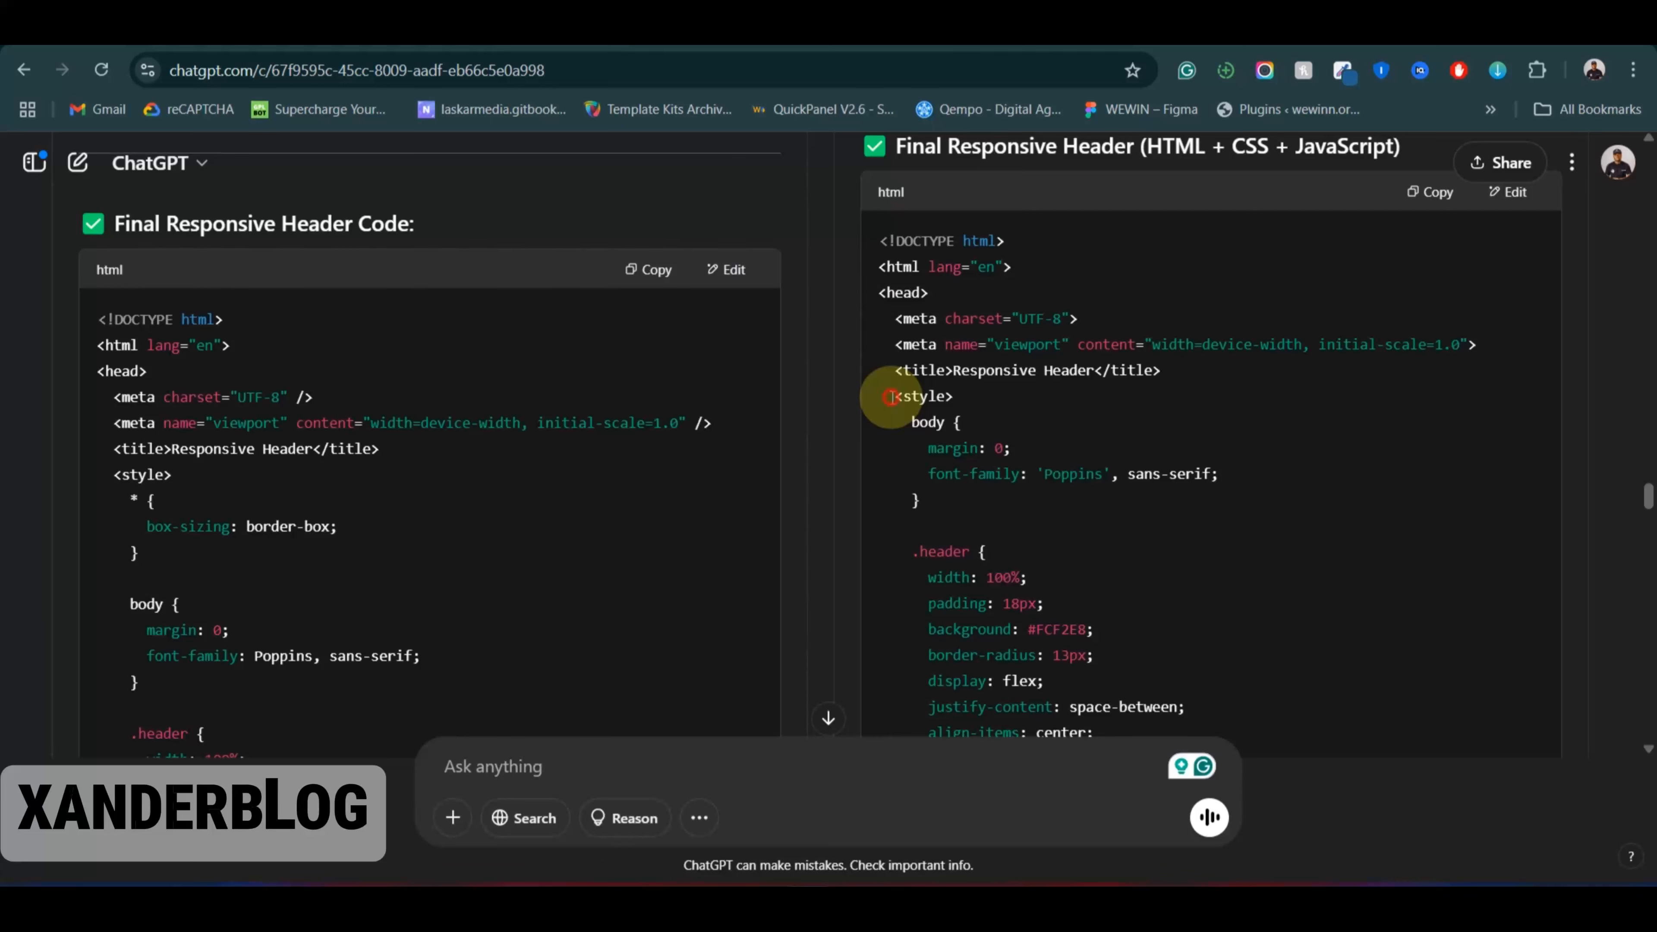
Step: Copy the complete style block, from the opening to the closing style tag, from Response 2's code
left_click_drag(891, 397, 959, 438)
scroll(920, 420, "down", 15)
scroll(919, 421, "down", 15)
scroll(919, 421, "down", 12)
right_click(957, 352)
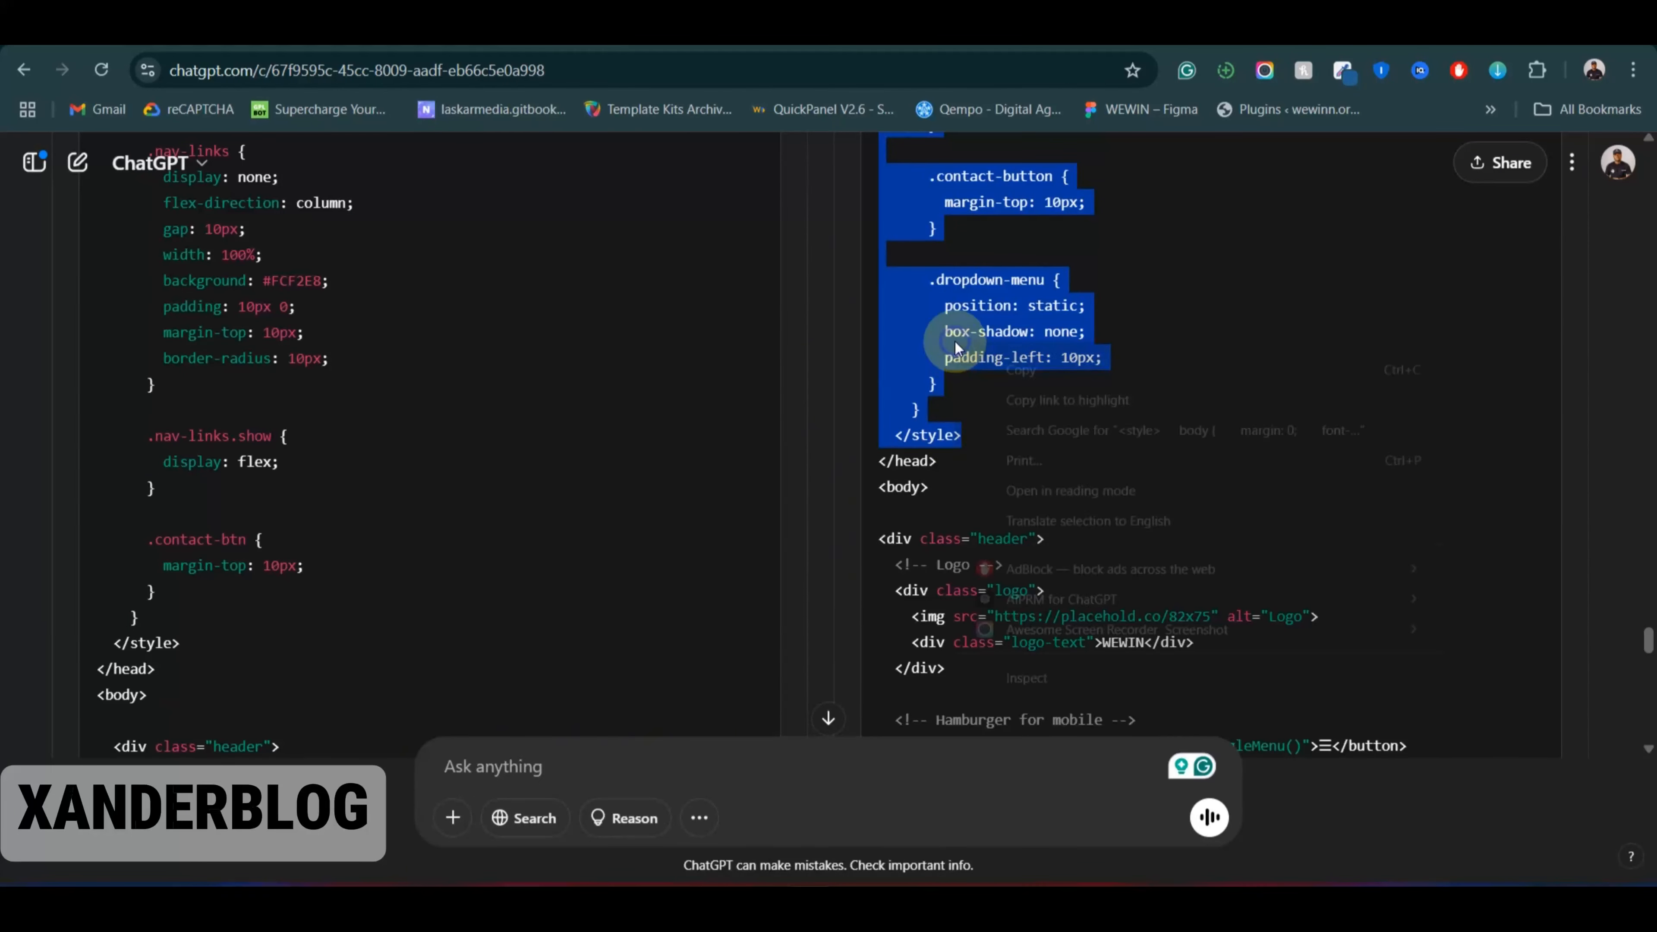
left_click(1002, 370)
Step: Copy Response 2's body code from the header div through the closing script tag
scroll(998, 371, "down", 2)
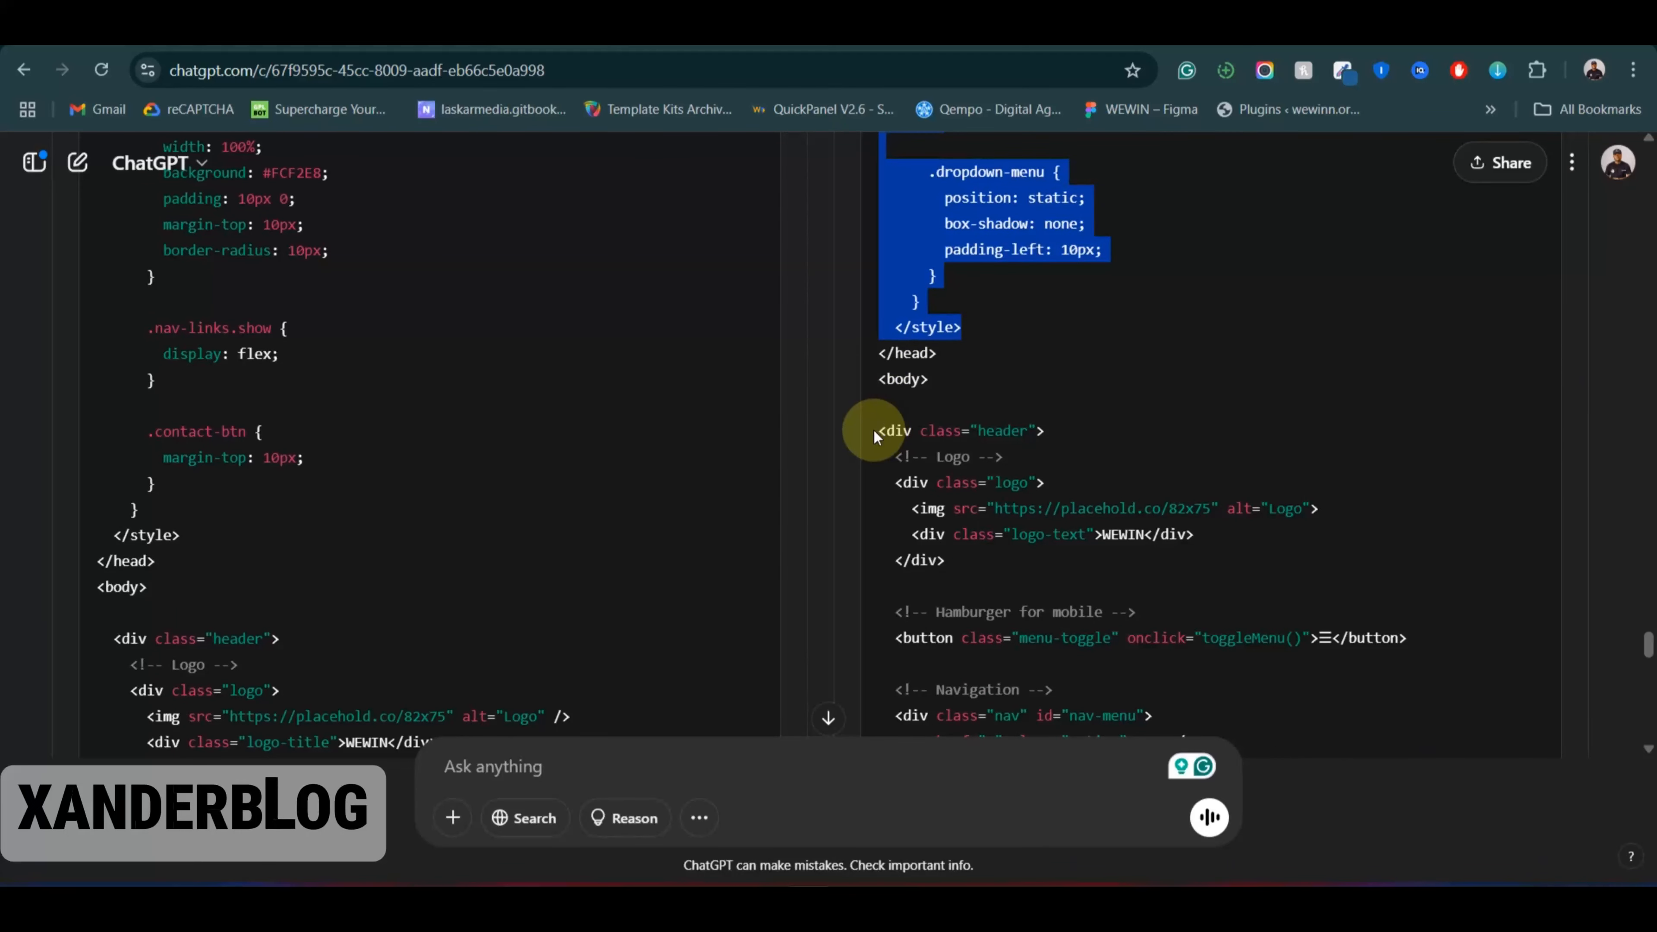
left_click_drag(876, 433, 988, 435)
scroll(914, 426, "down", 9)
scroll(920, 428, "down", 14)
scroll(920, 428, "down", 5)
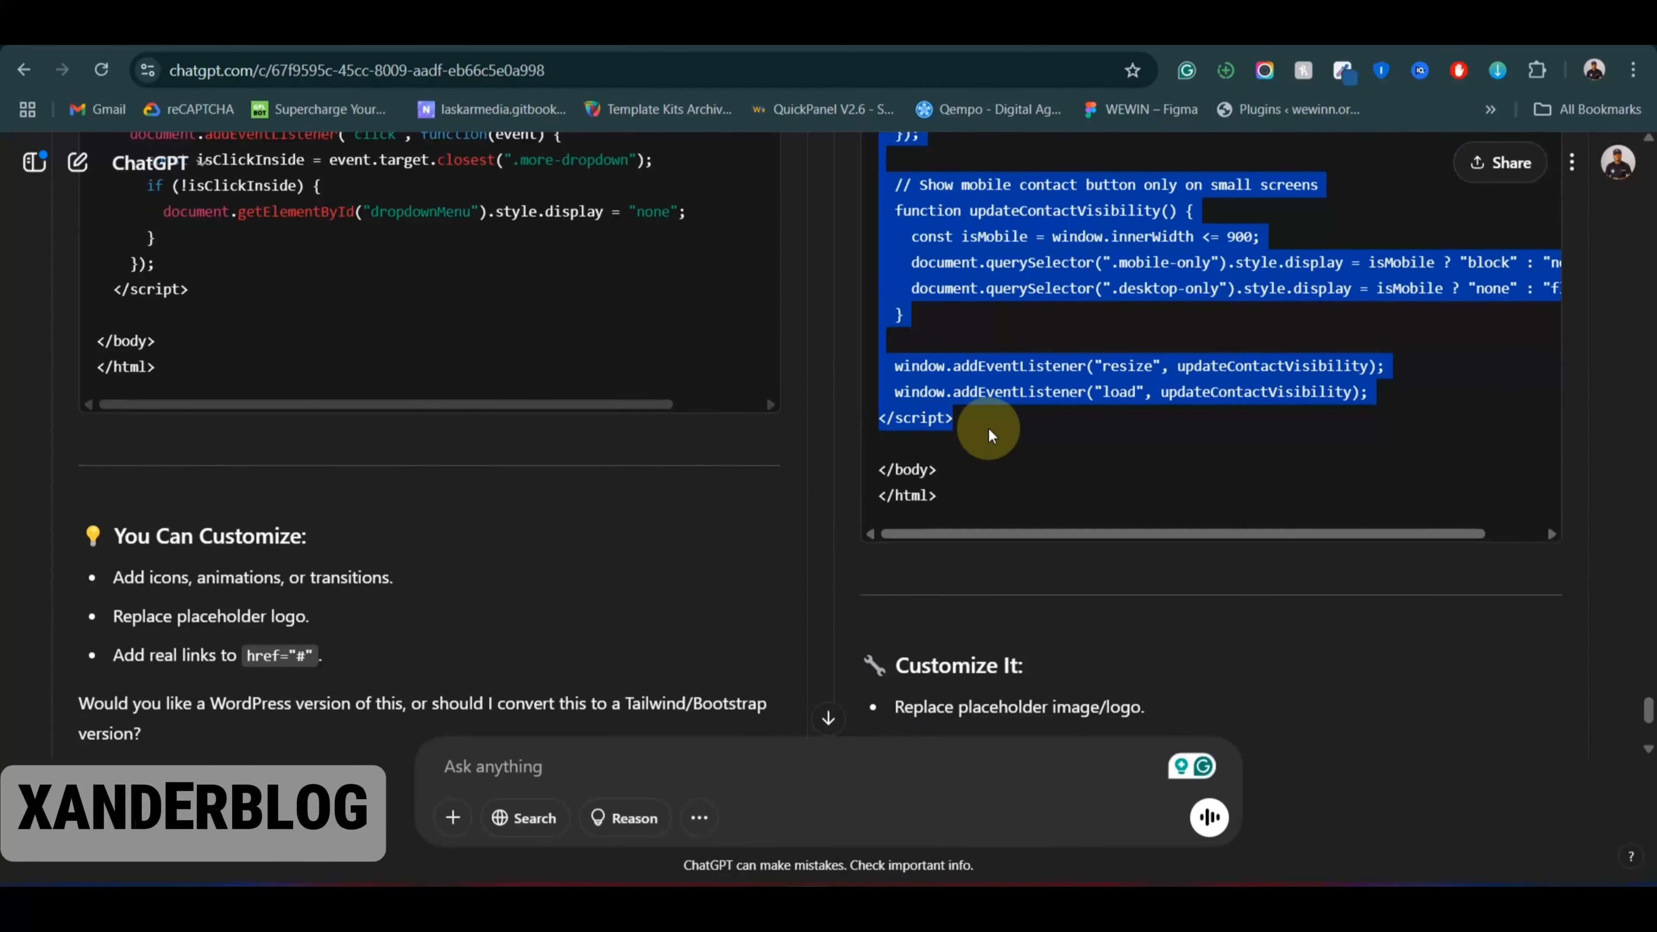
right_click(987, 401)
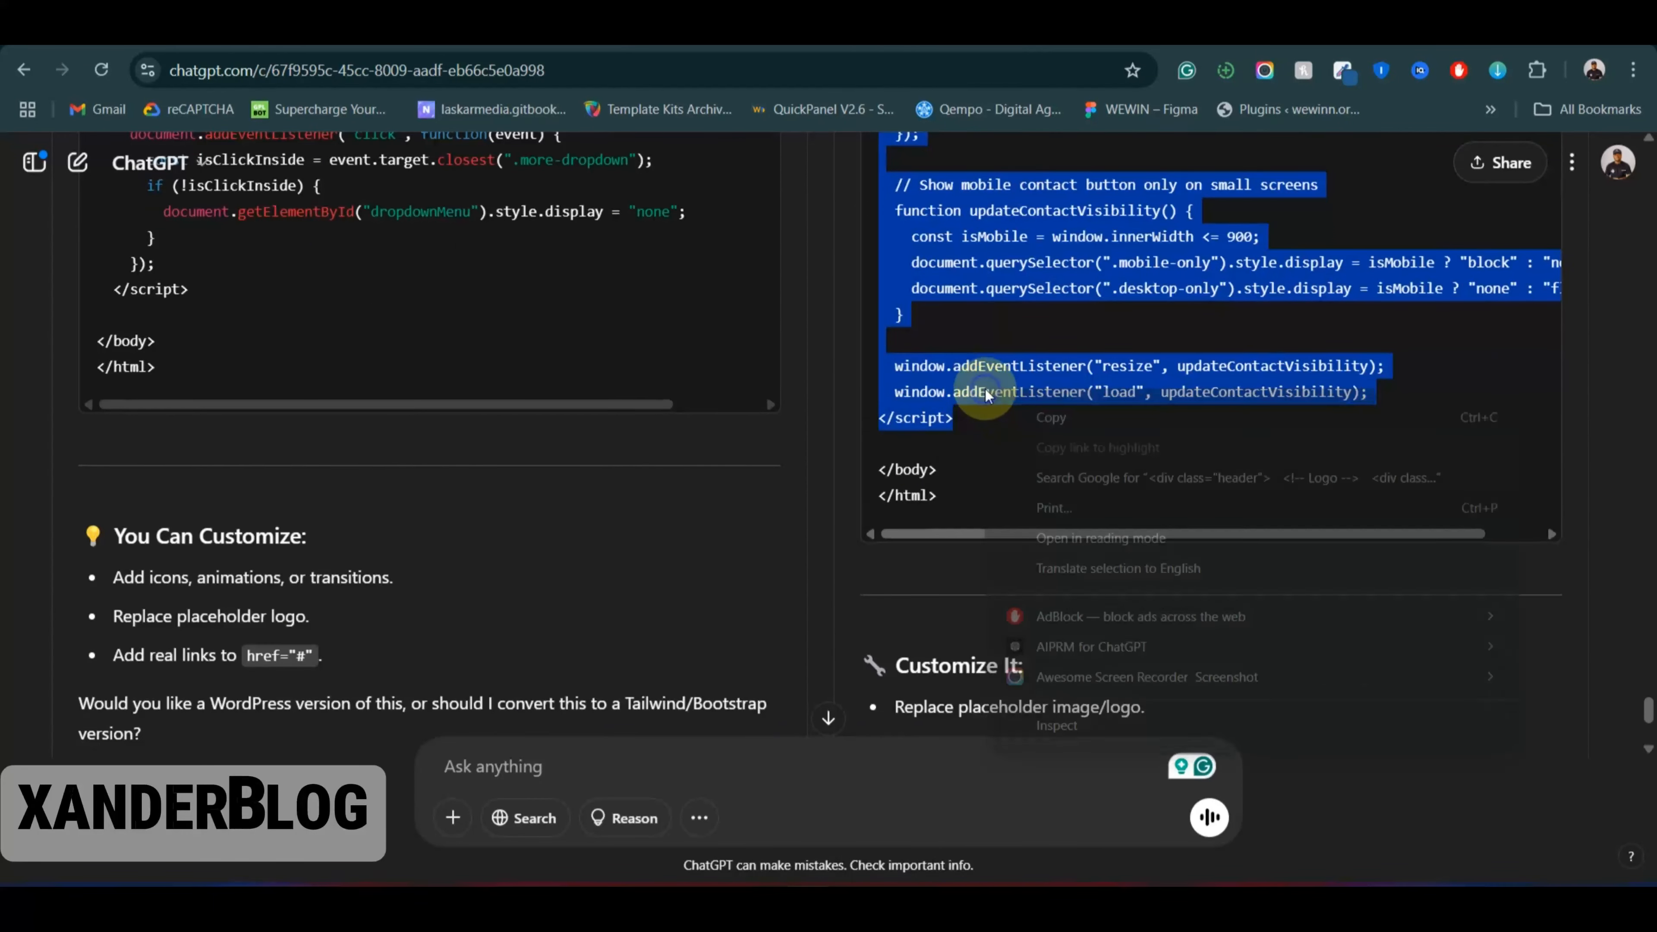
left_click(1026, 418)
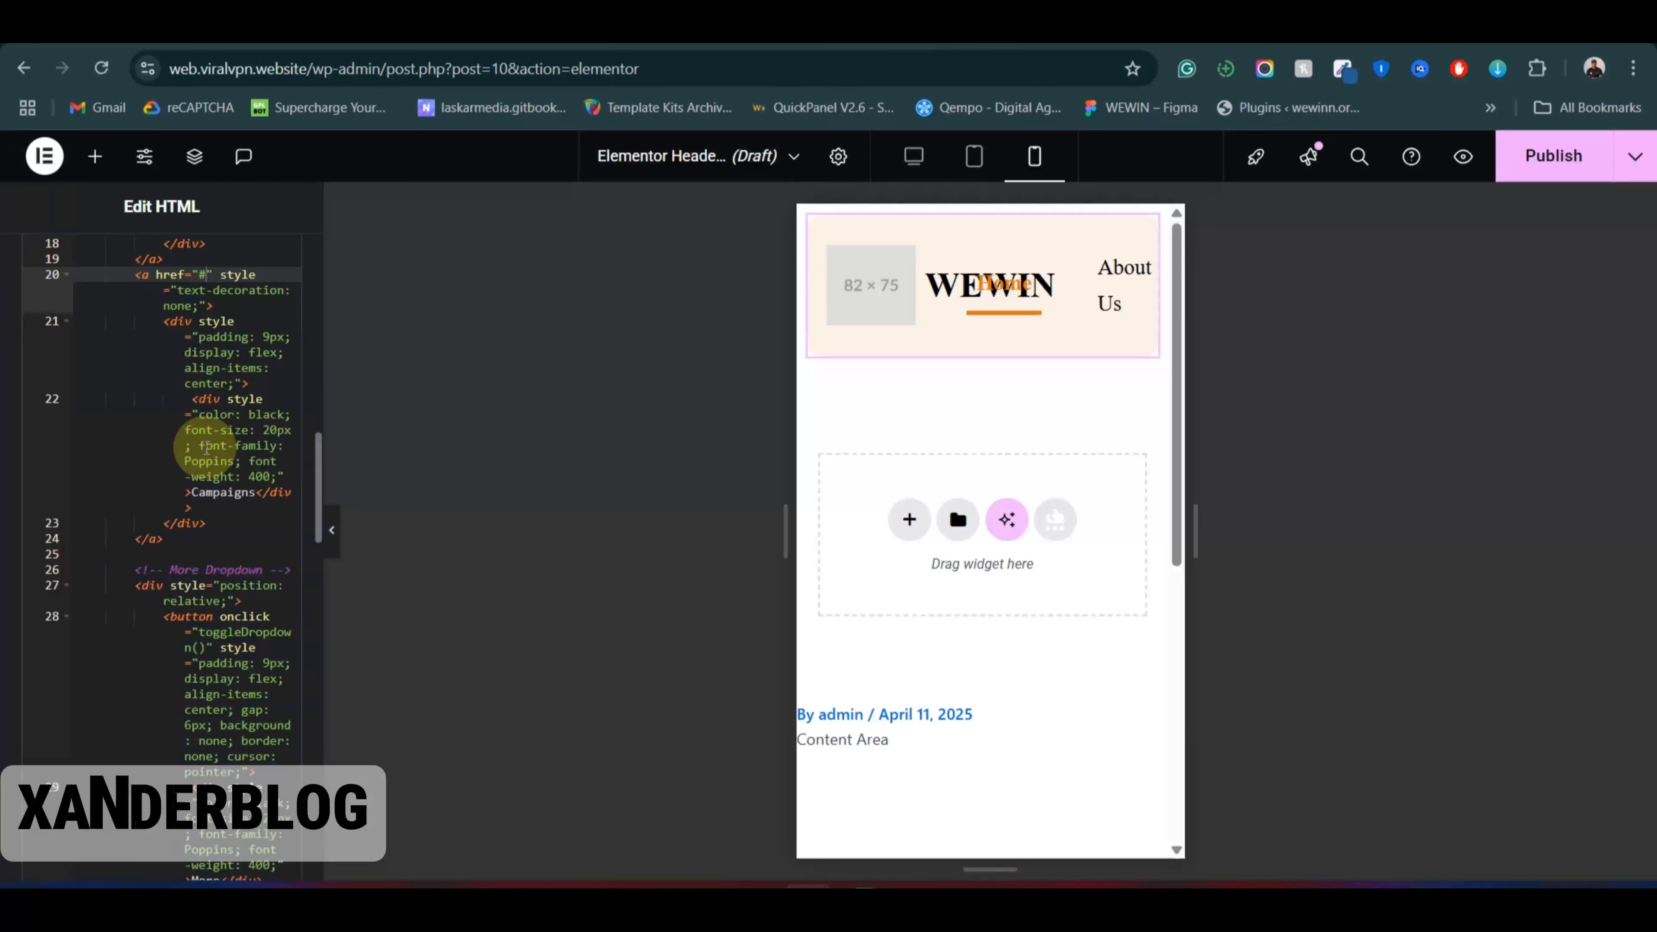
Step: Back in Elementor, replace all code in the header's HTML widget with the copied style block from the clipboard history
left_click(207, 447)
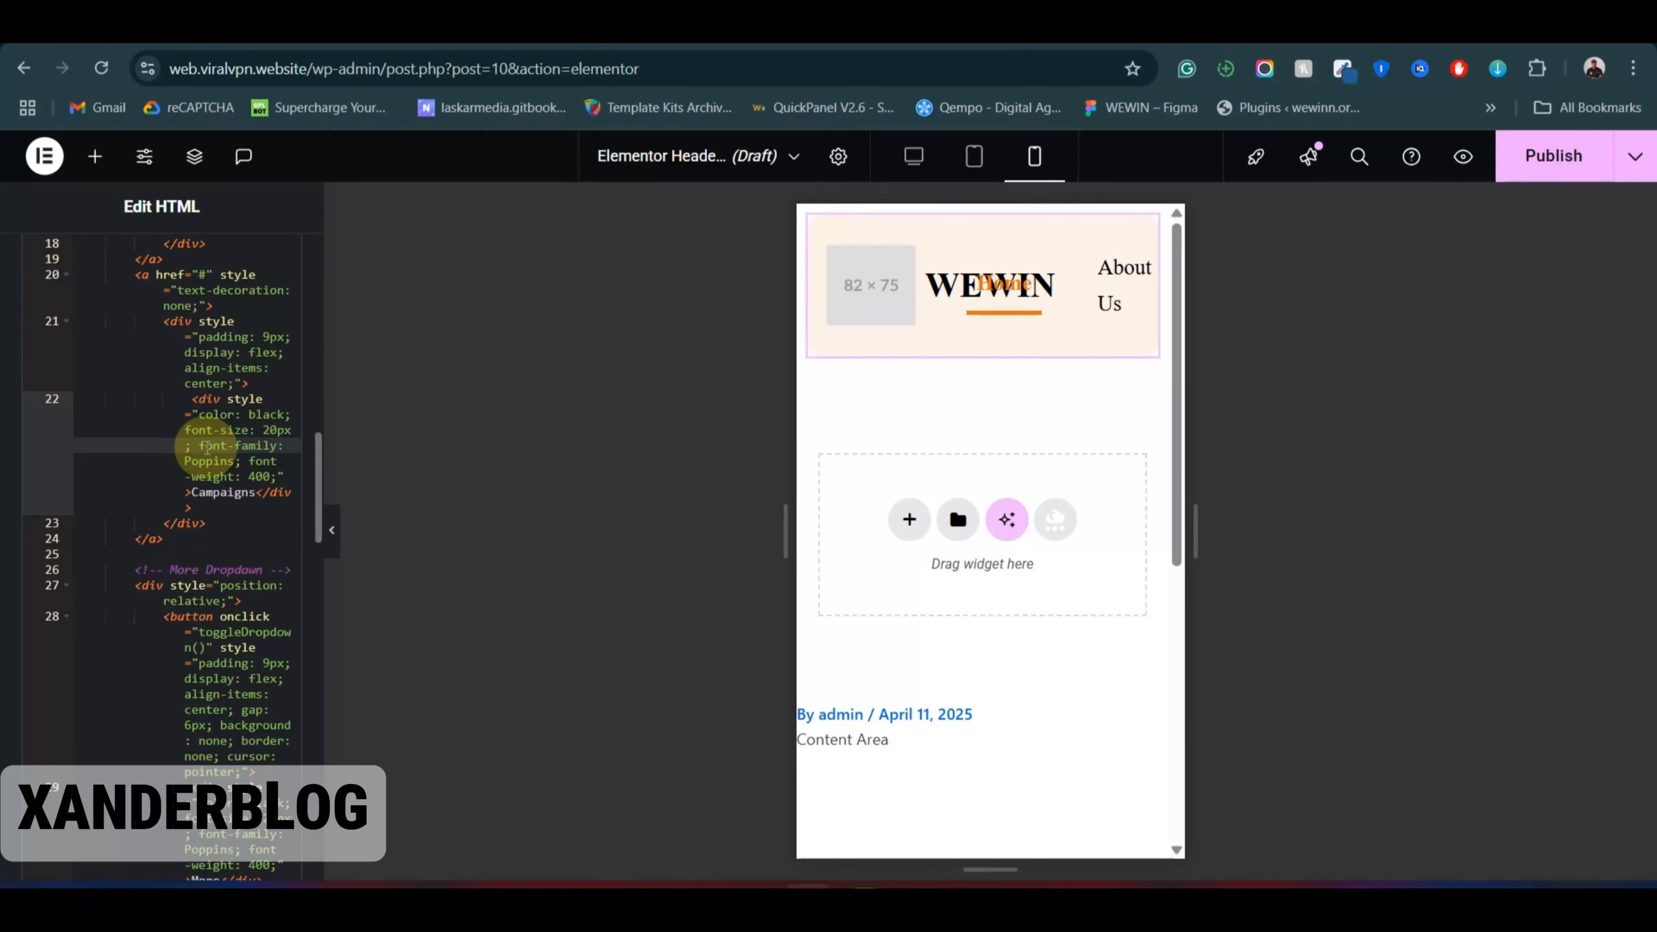
key("ctrl+a")
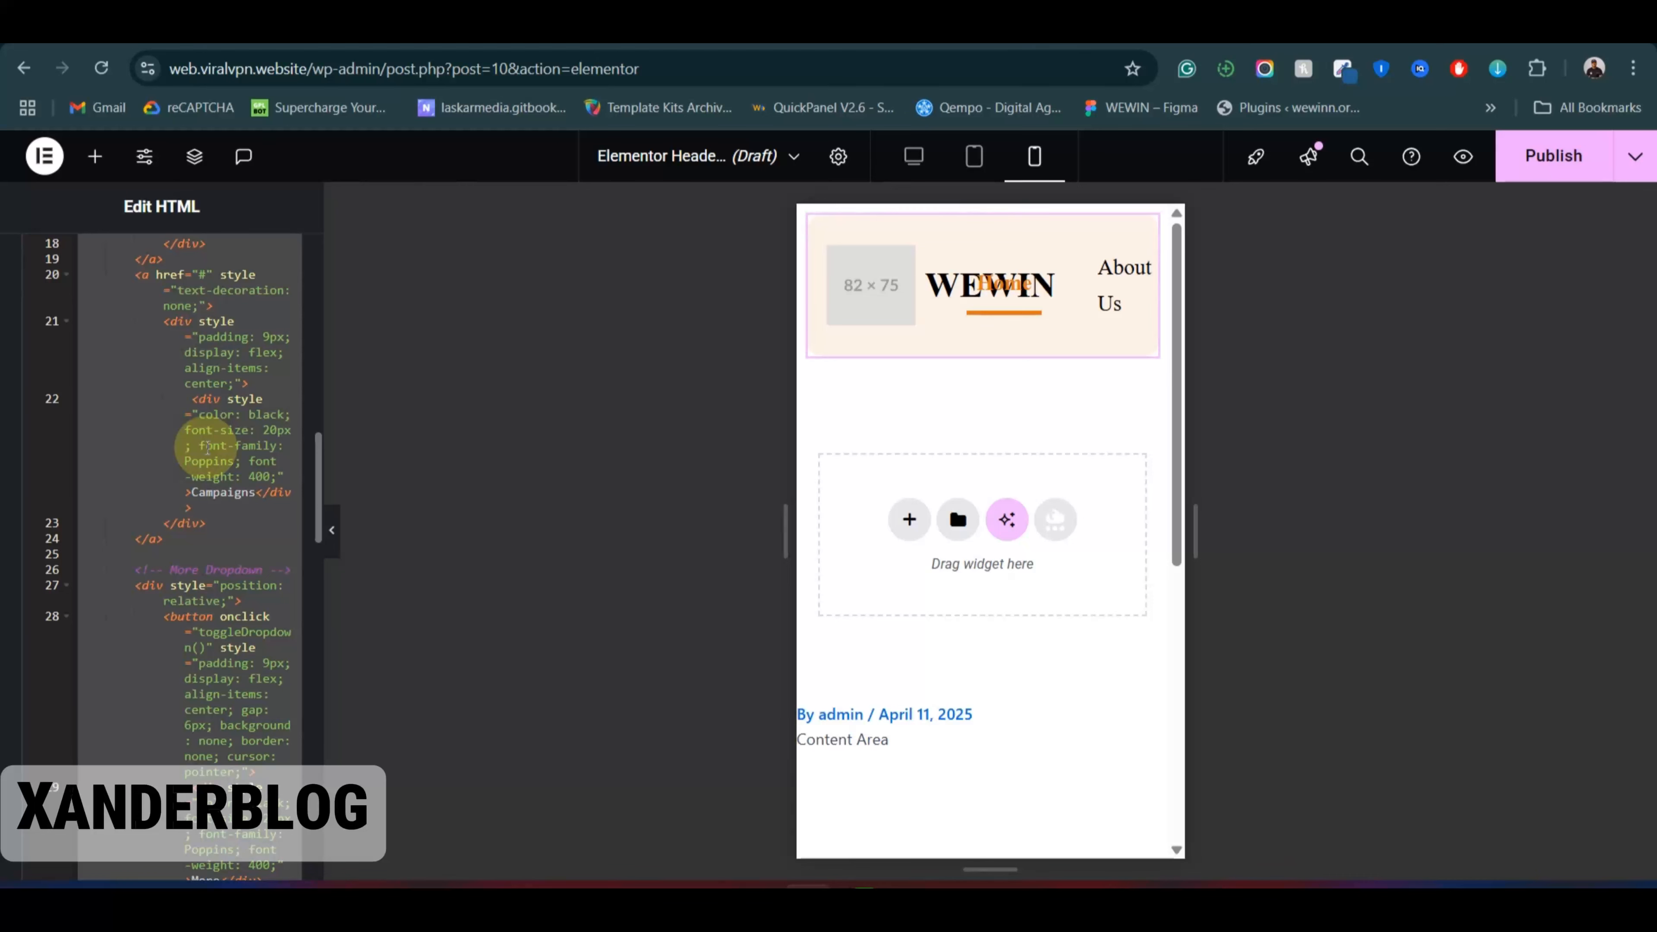
key("super+v")
key("Down")
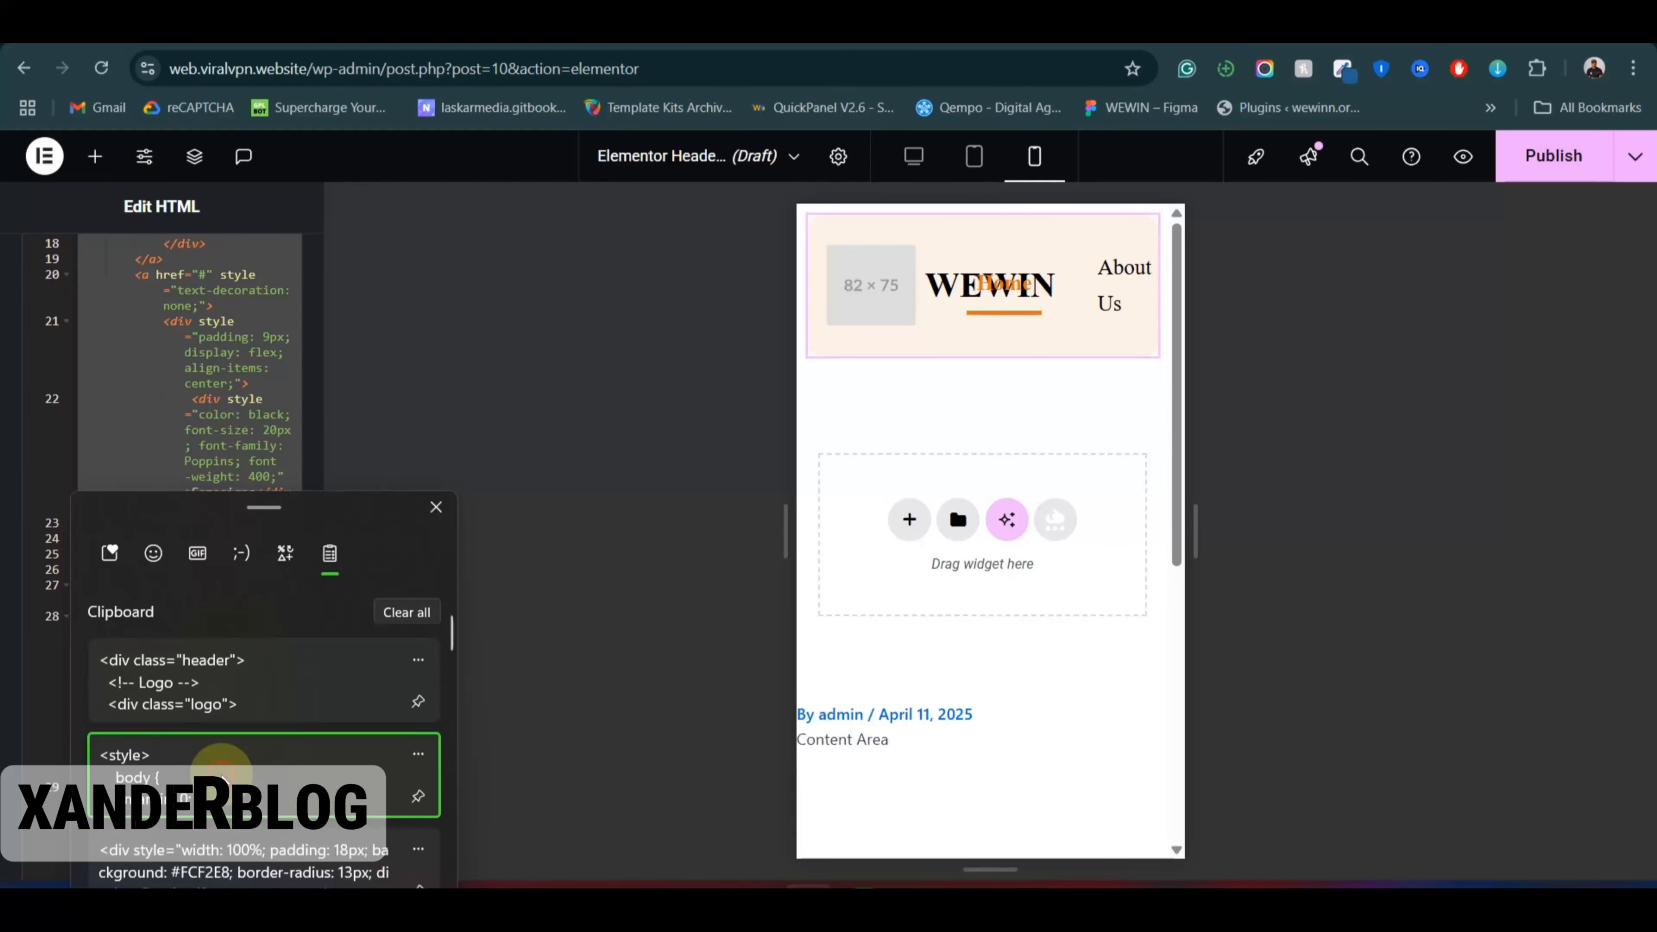
left_click(222, 776)
scroll(139, 666, "down", 12)
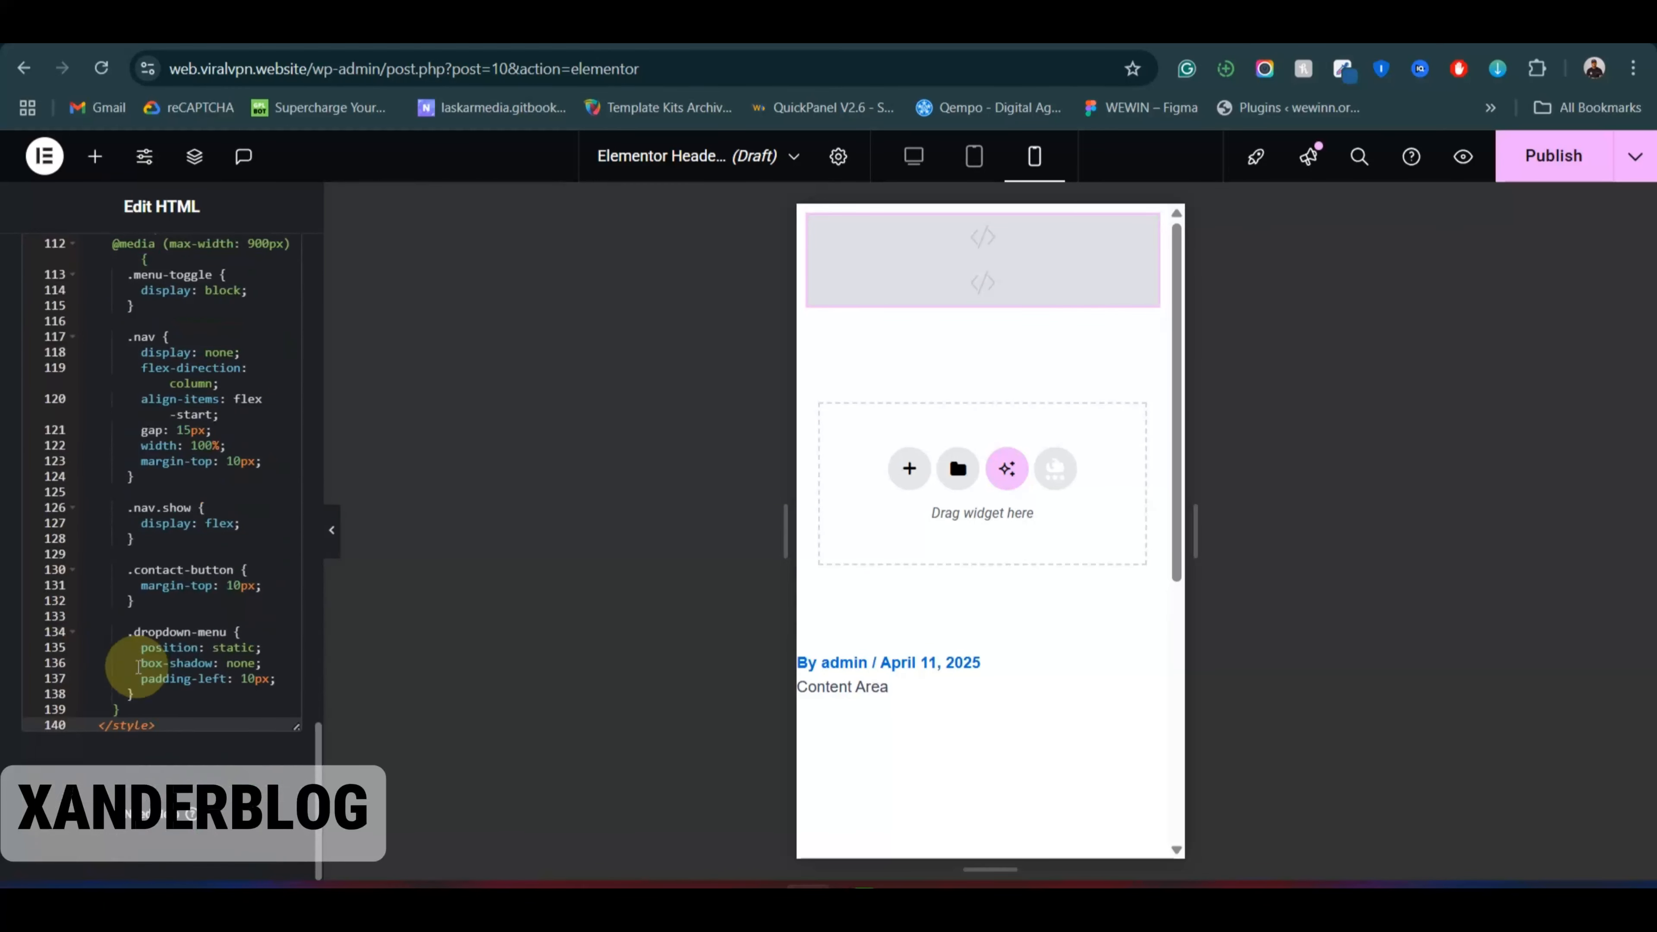
Step: Add the copied header markup and script below the style block after a blank line, and open the hamburger menu in the tablet preview
left_click(182, 727)
key("Return")
key("Return")
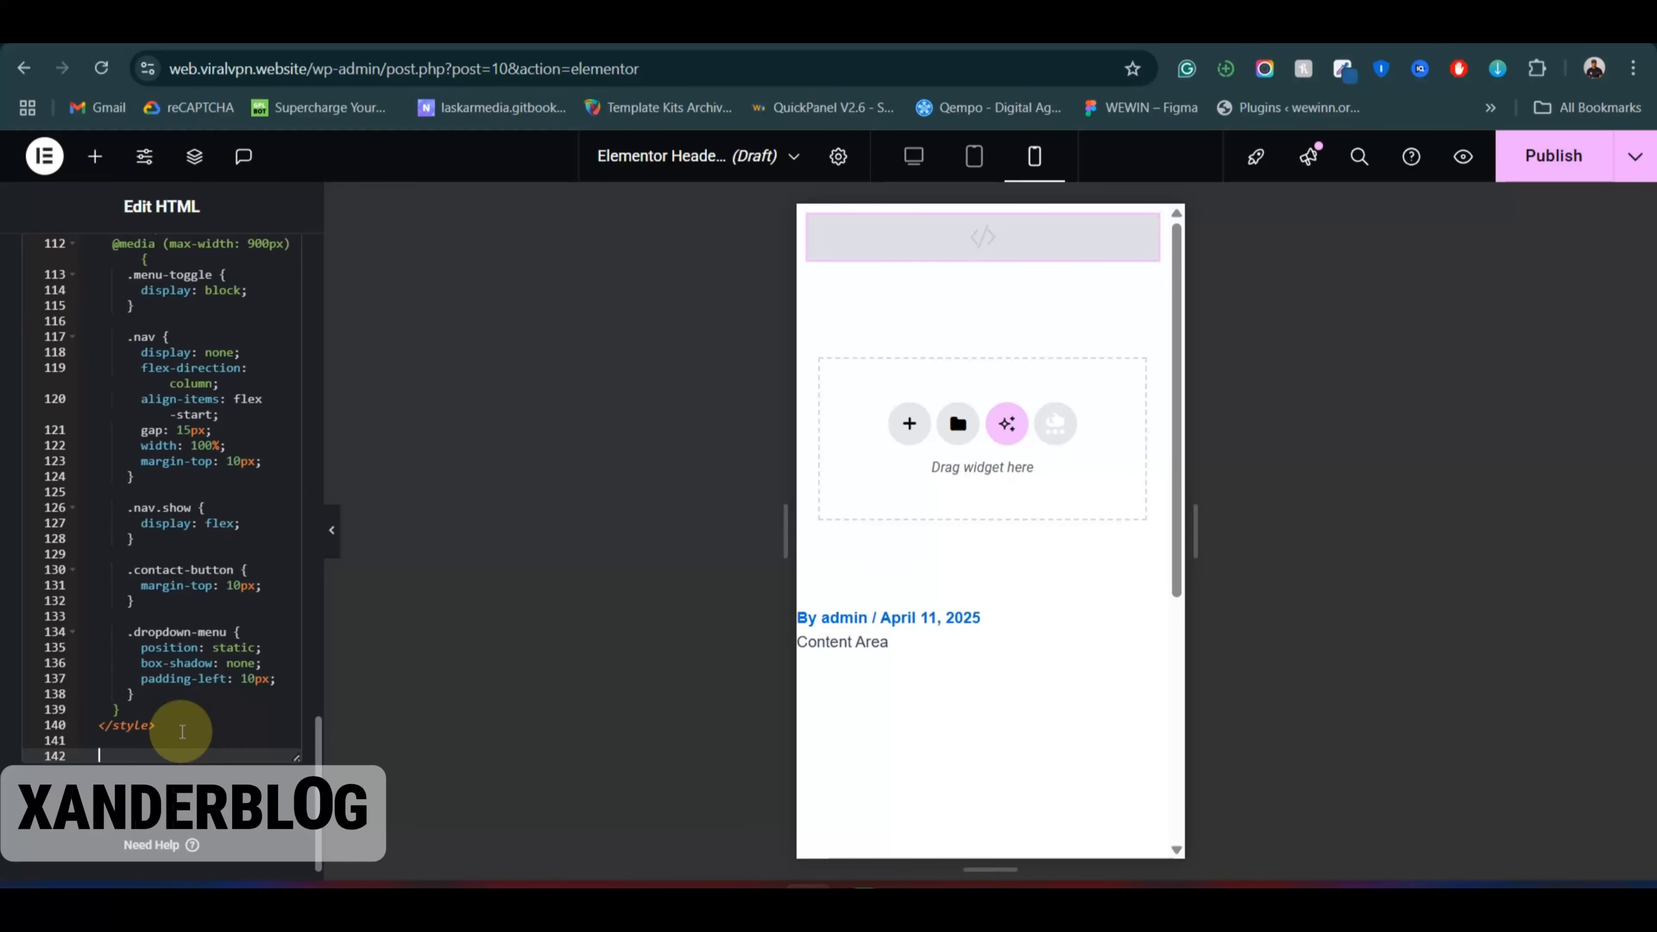
key("super+v")
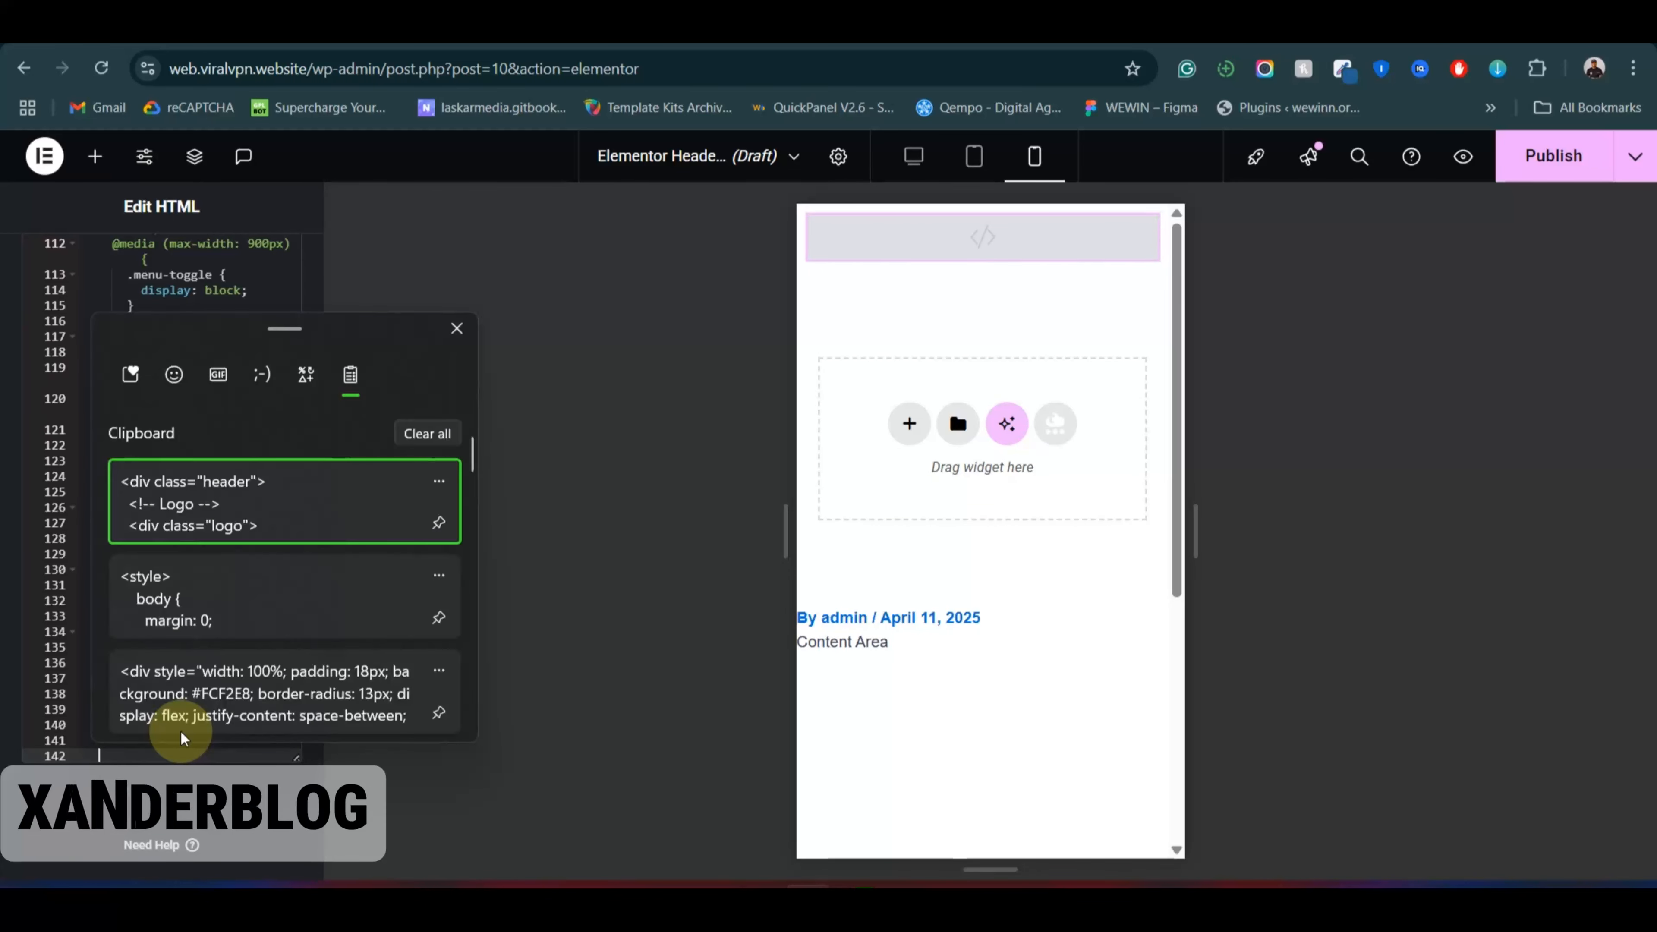
left_click(166, 523)
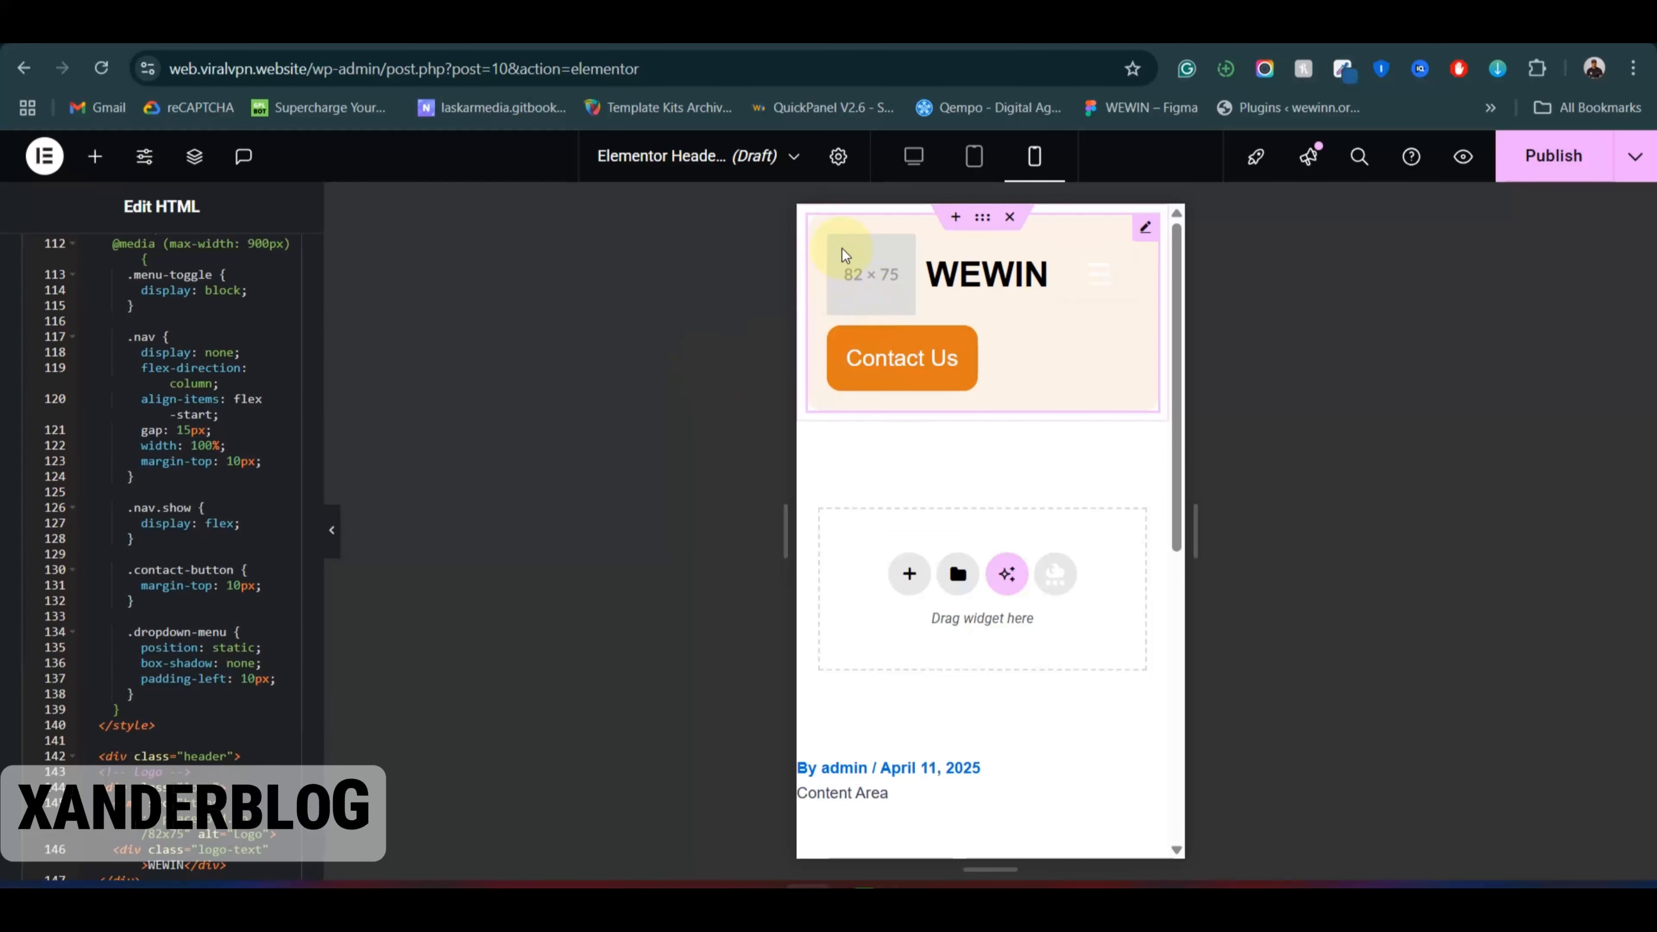
left_click(974, 156)
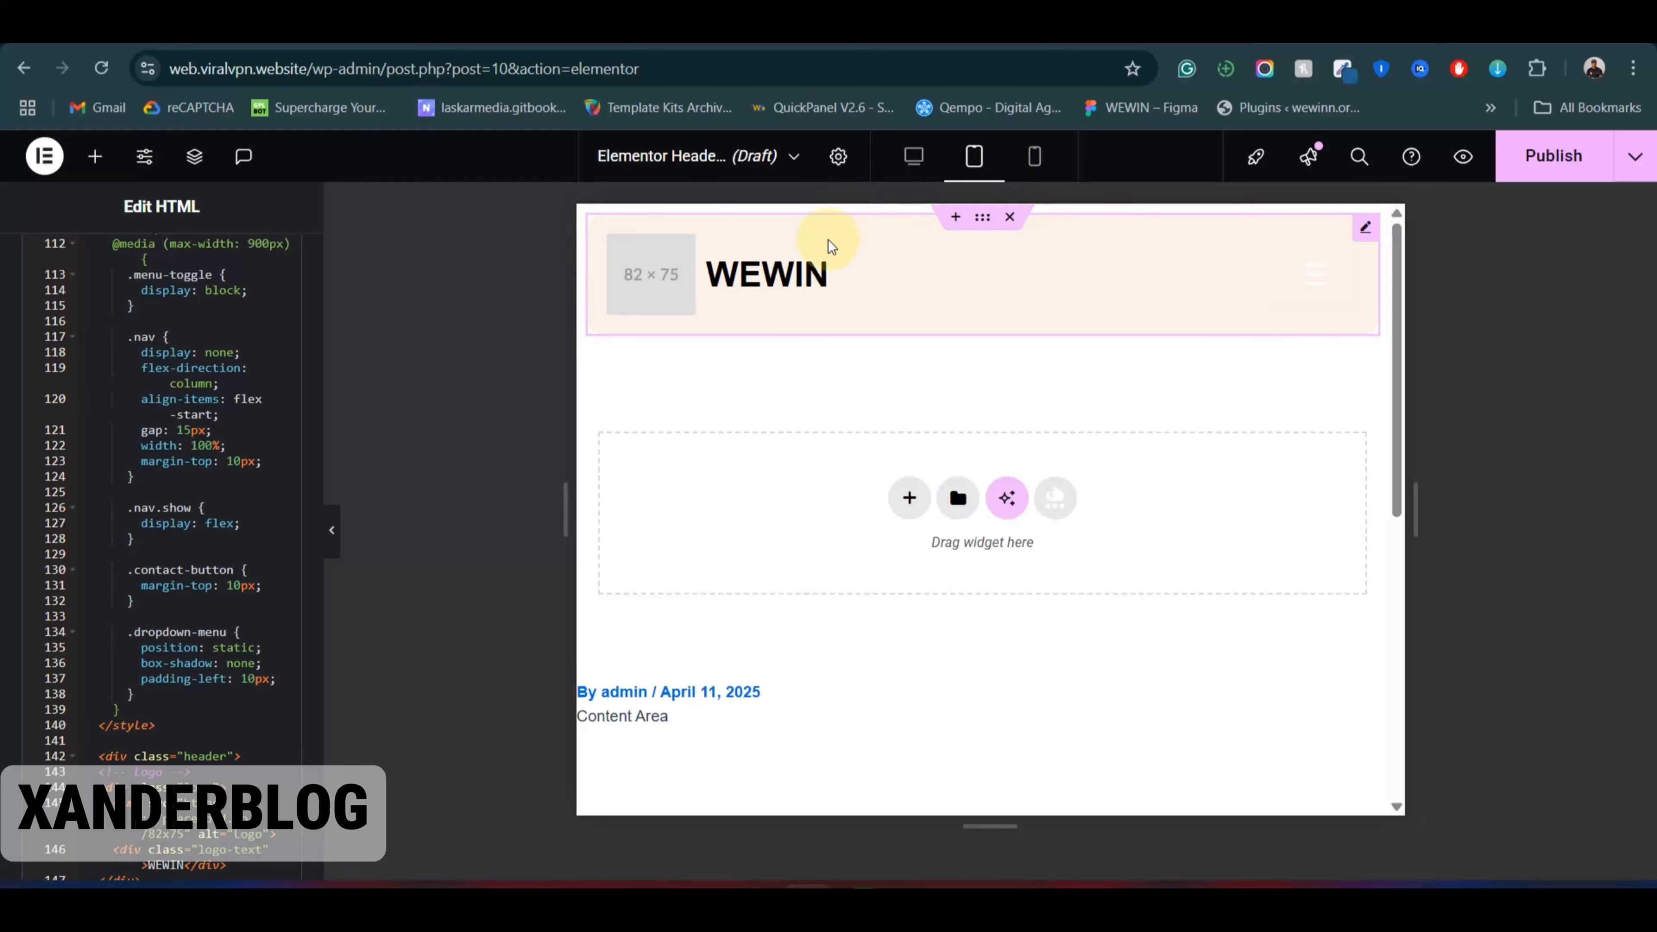
left_click(1307, 279)
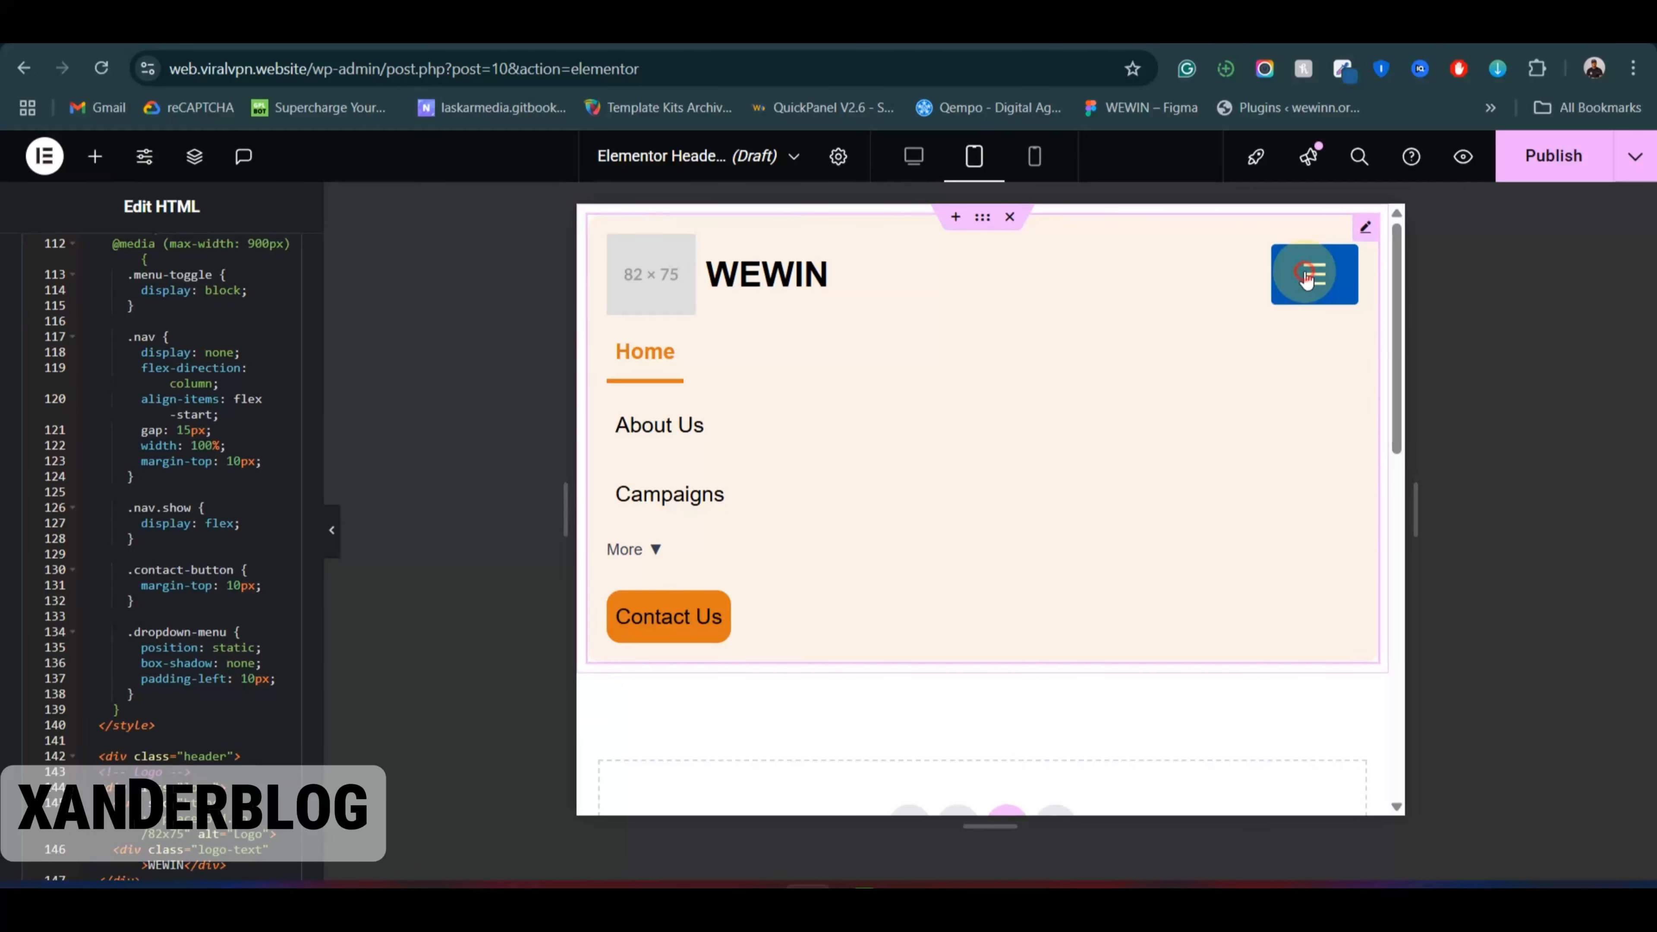
Step: Close the header's tablet hamburger menu, then check how the menu opens and closes in the mobile portrait preview
left_click(1307, 280)
left_click(1036, 156)
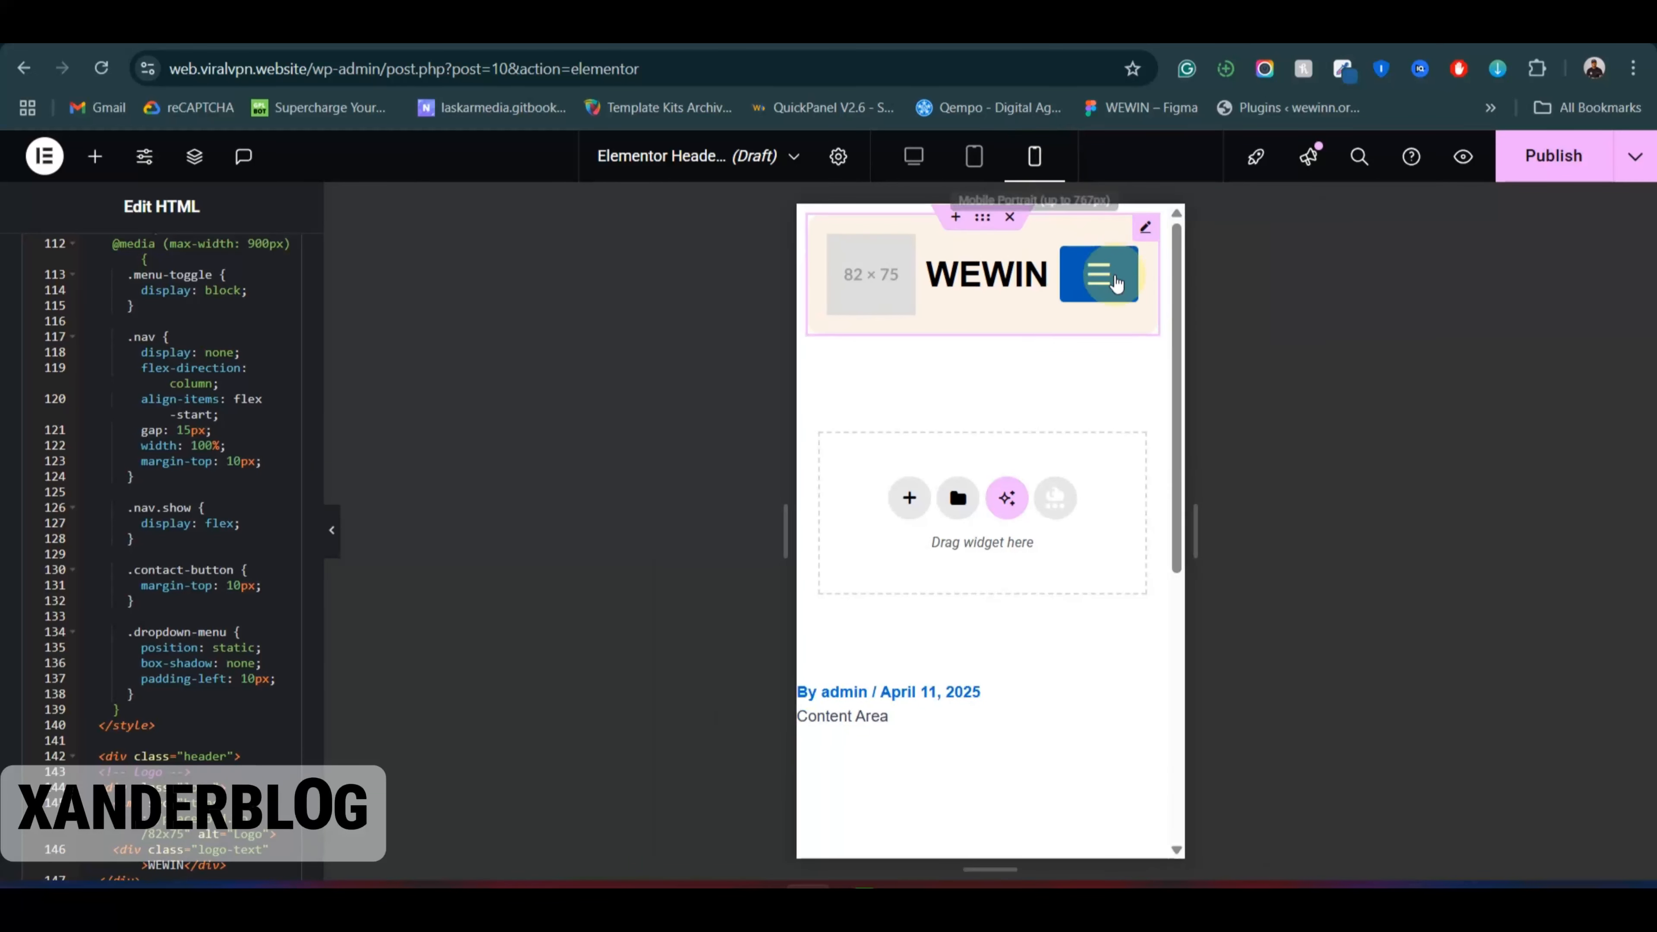
left_click(1102, 291)
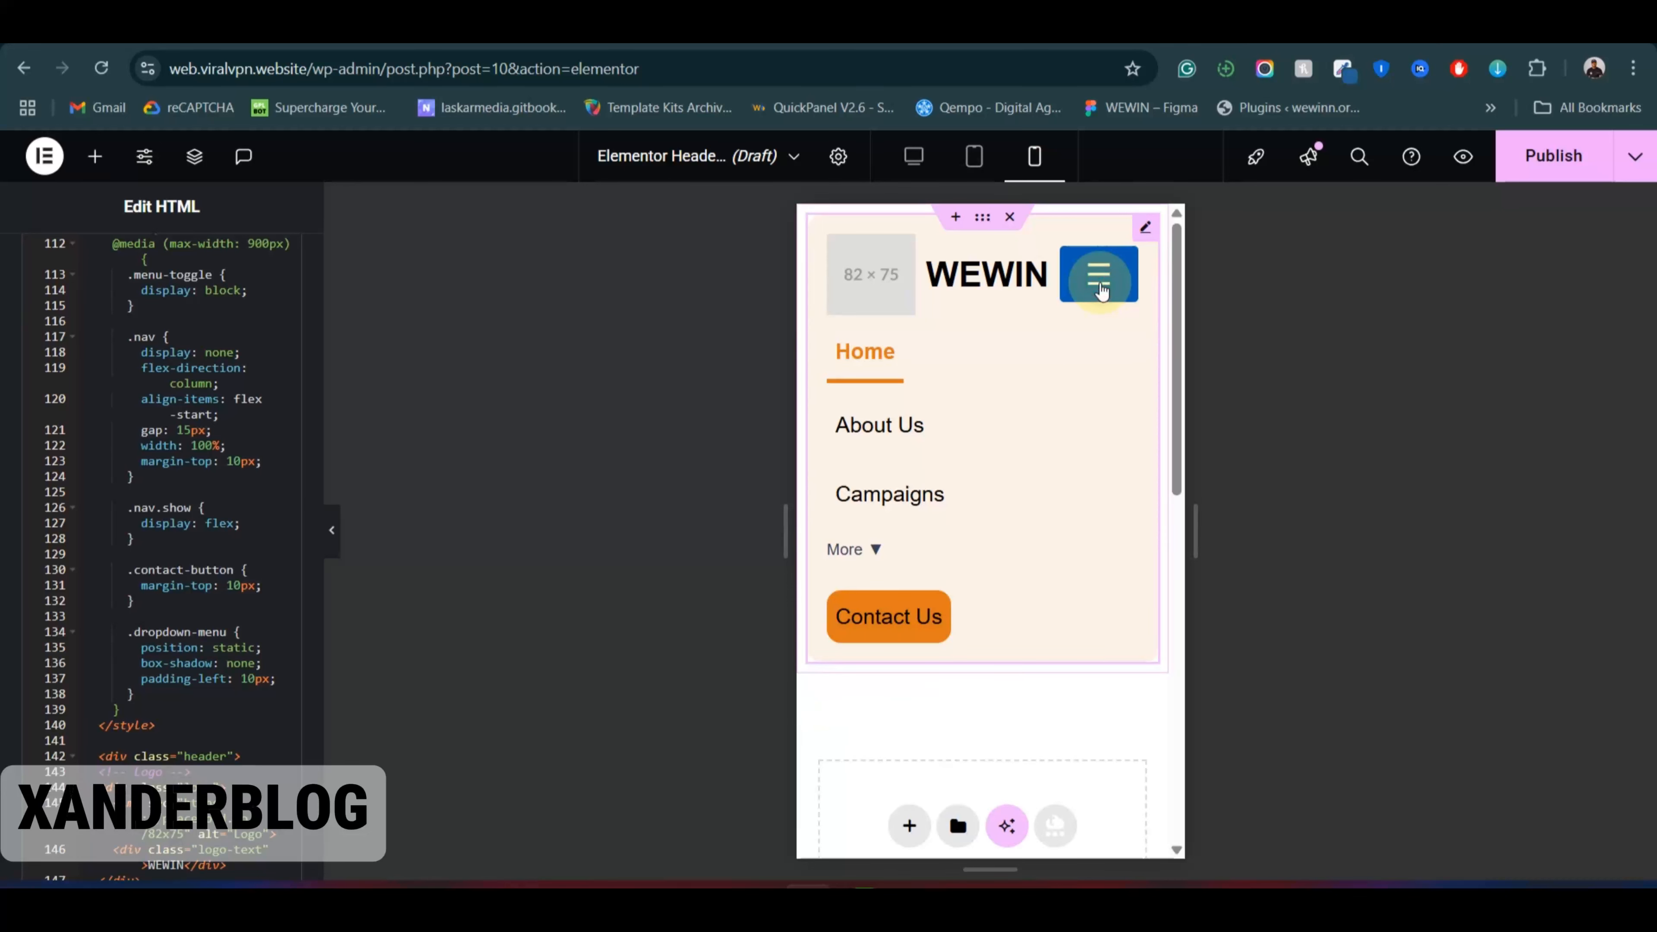
left_click(1101, 291)
left_click(1102, 291)
left_click(1101, 291)
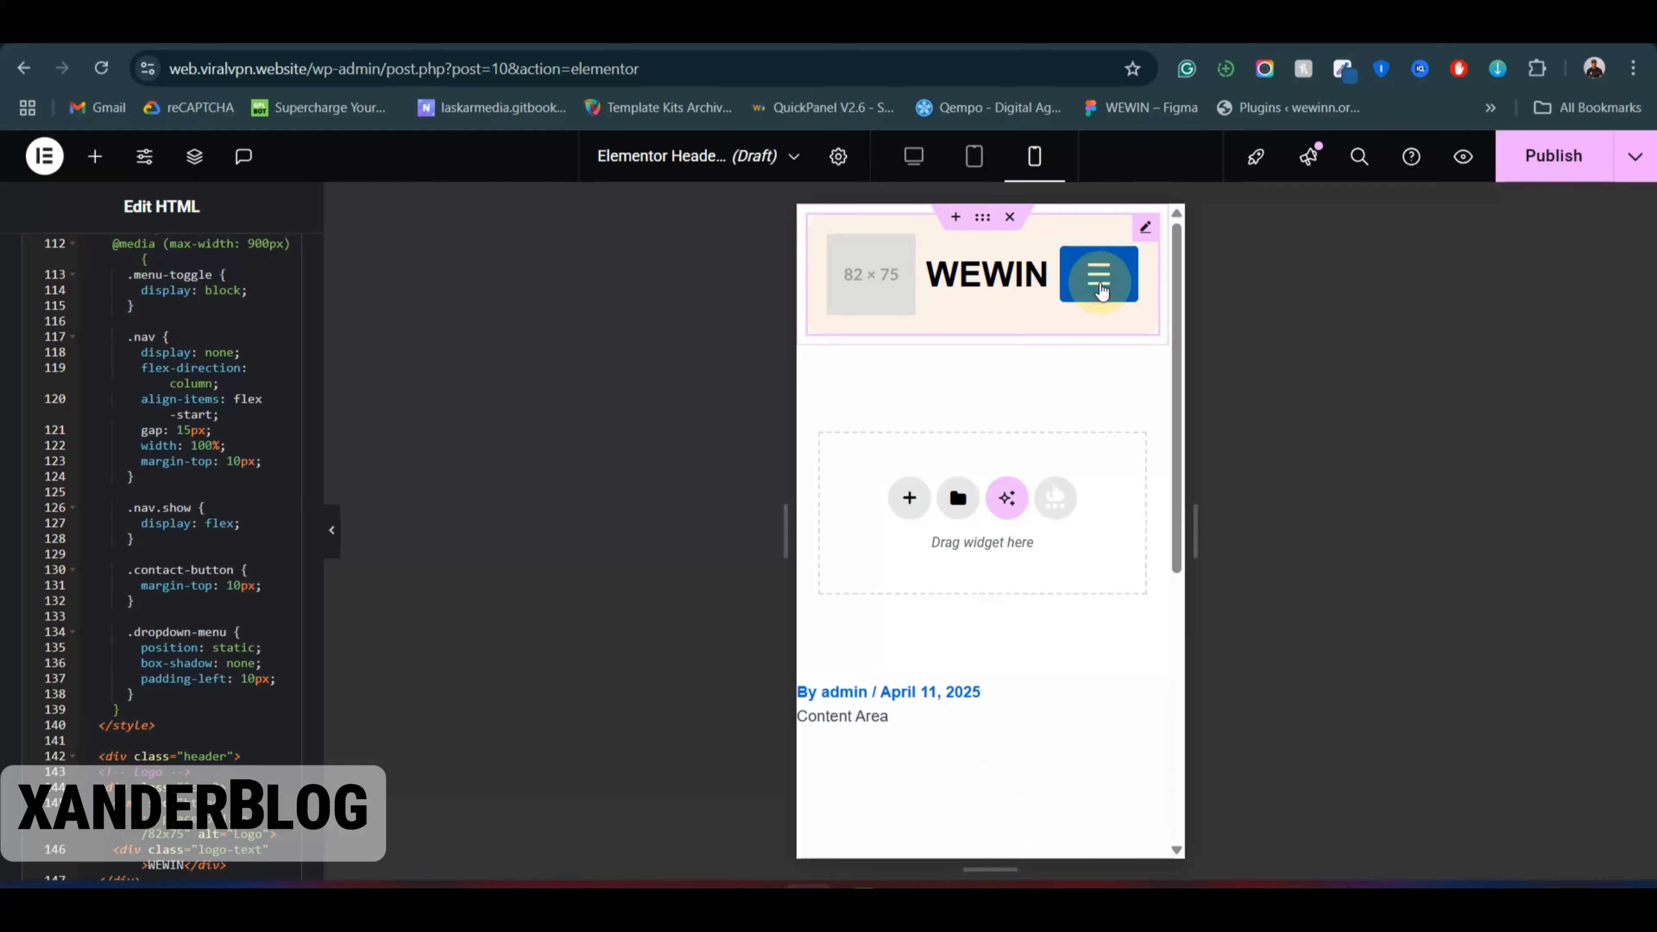
left_click(1101, 290)
left_click(1101, 290)
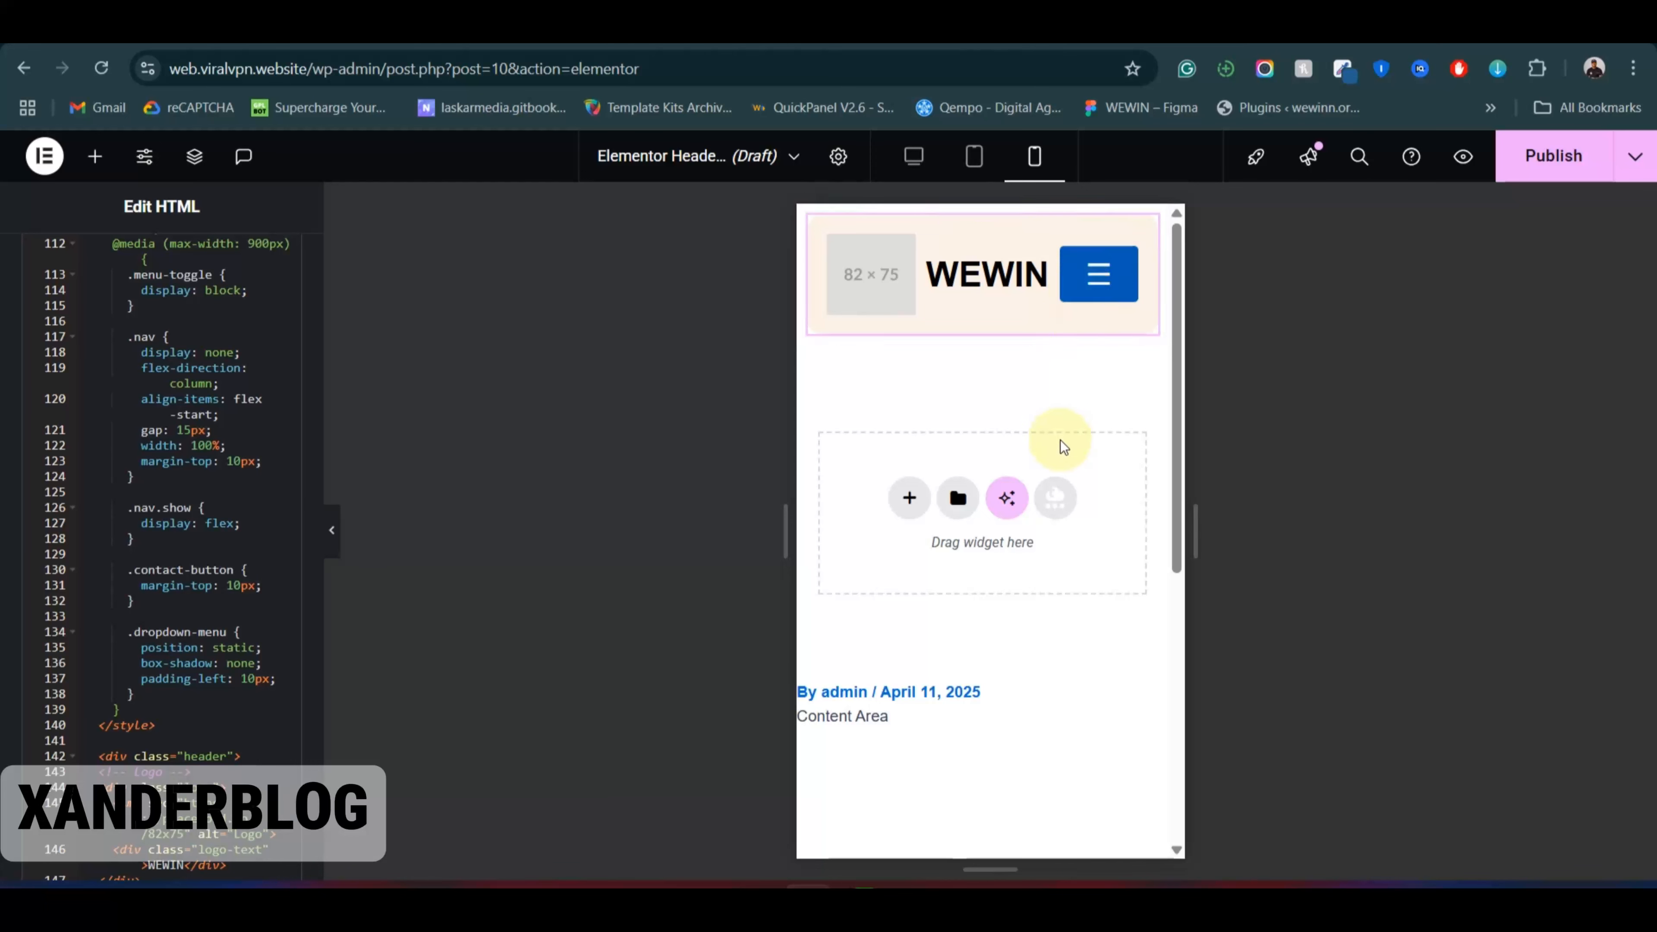
scroll(1061, 444, "down", 5)
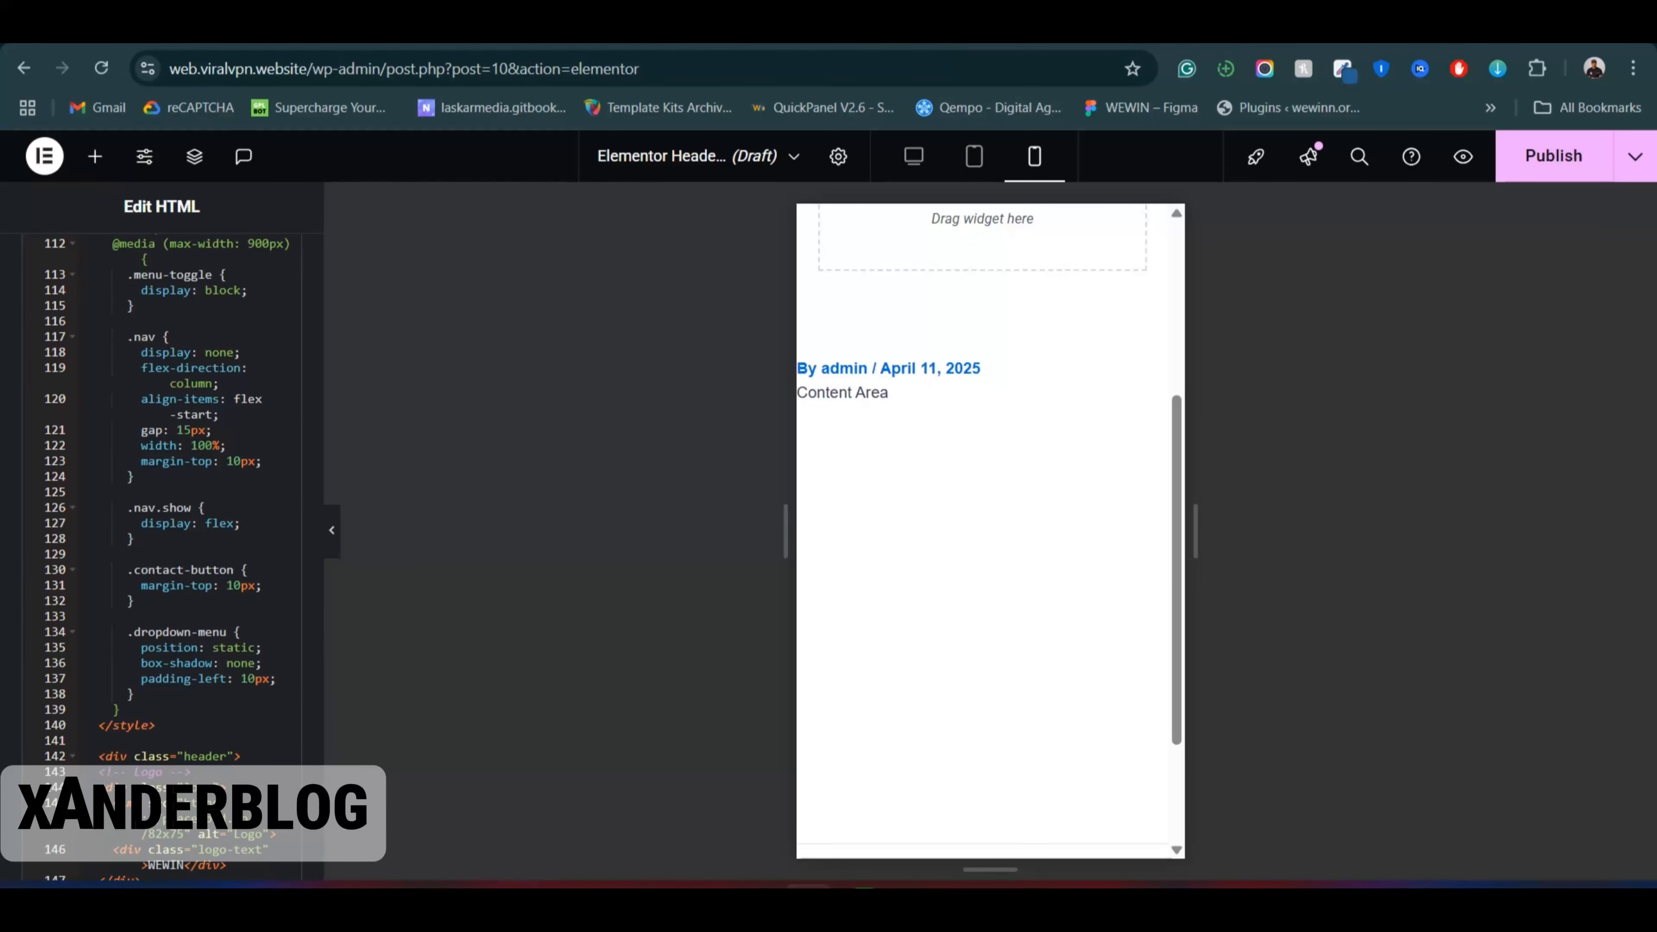
Step: Switch to the WEWIN Figma design and examine the dark and light hero variants of Component 1 and the sections below
left_click(1005, 26)
scroll(938, 243, "down", 2)
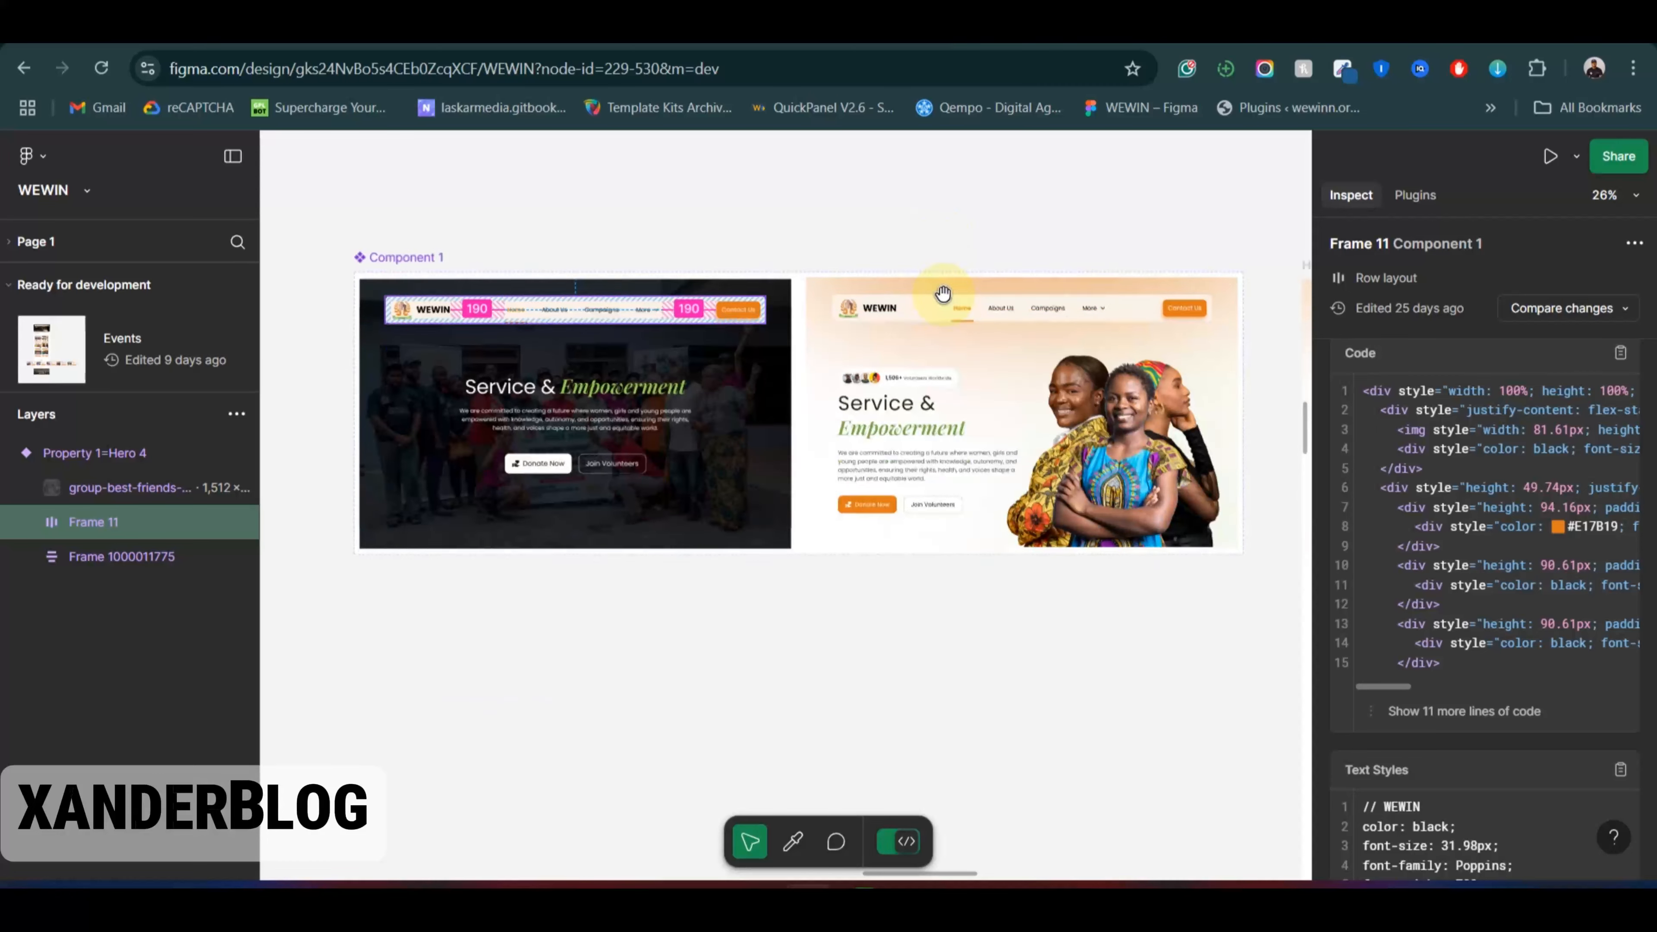
scroll(914, 366, "down", 4)
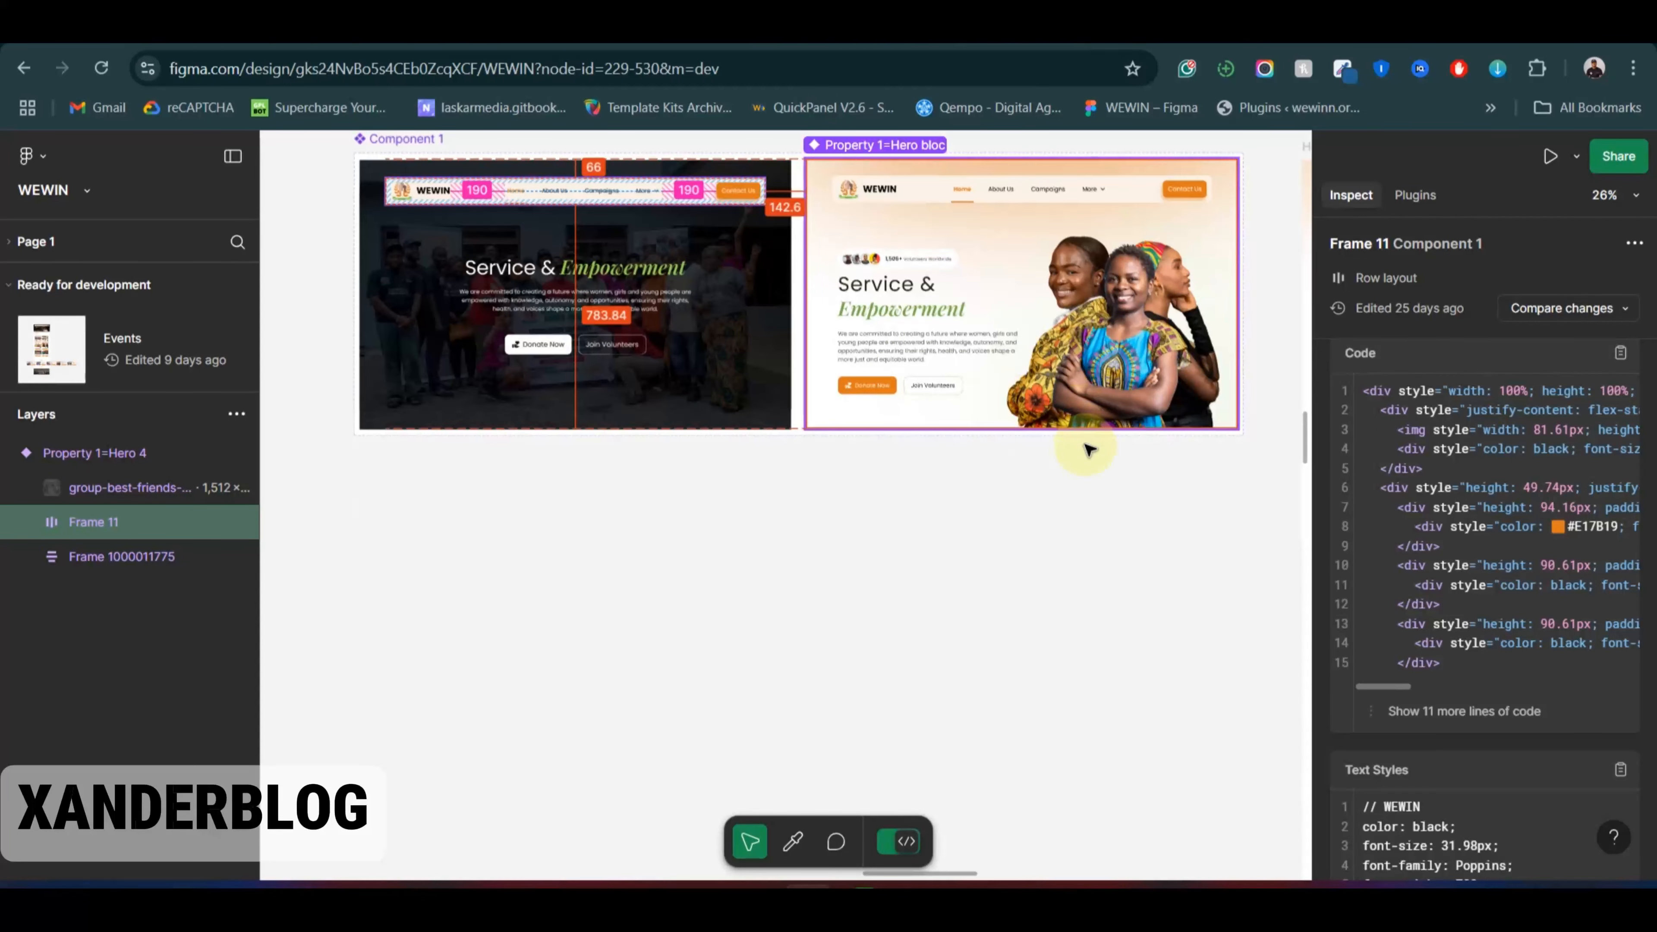
scroll(940, 448, "down", 1)
scroll(955, 452, "up", 1)
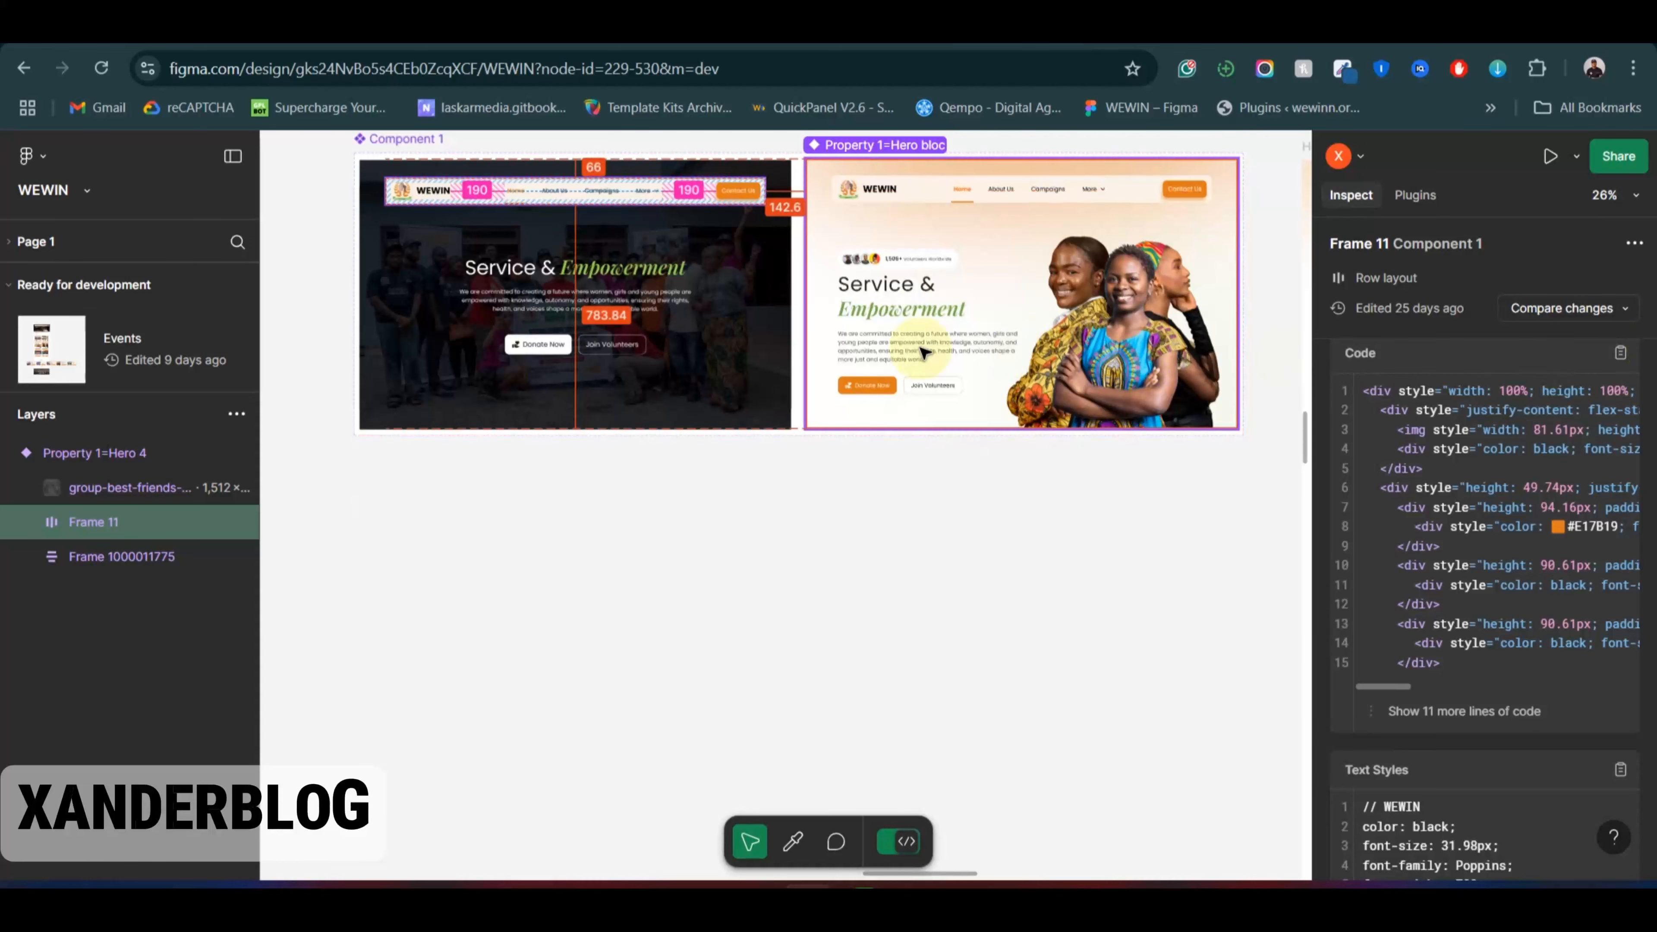
left_click(685, 369)
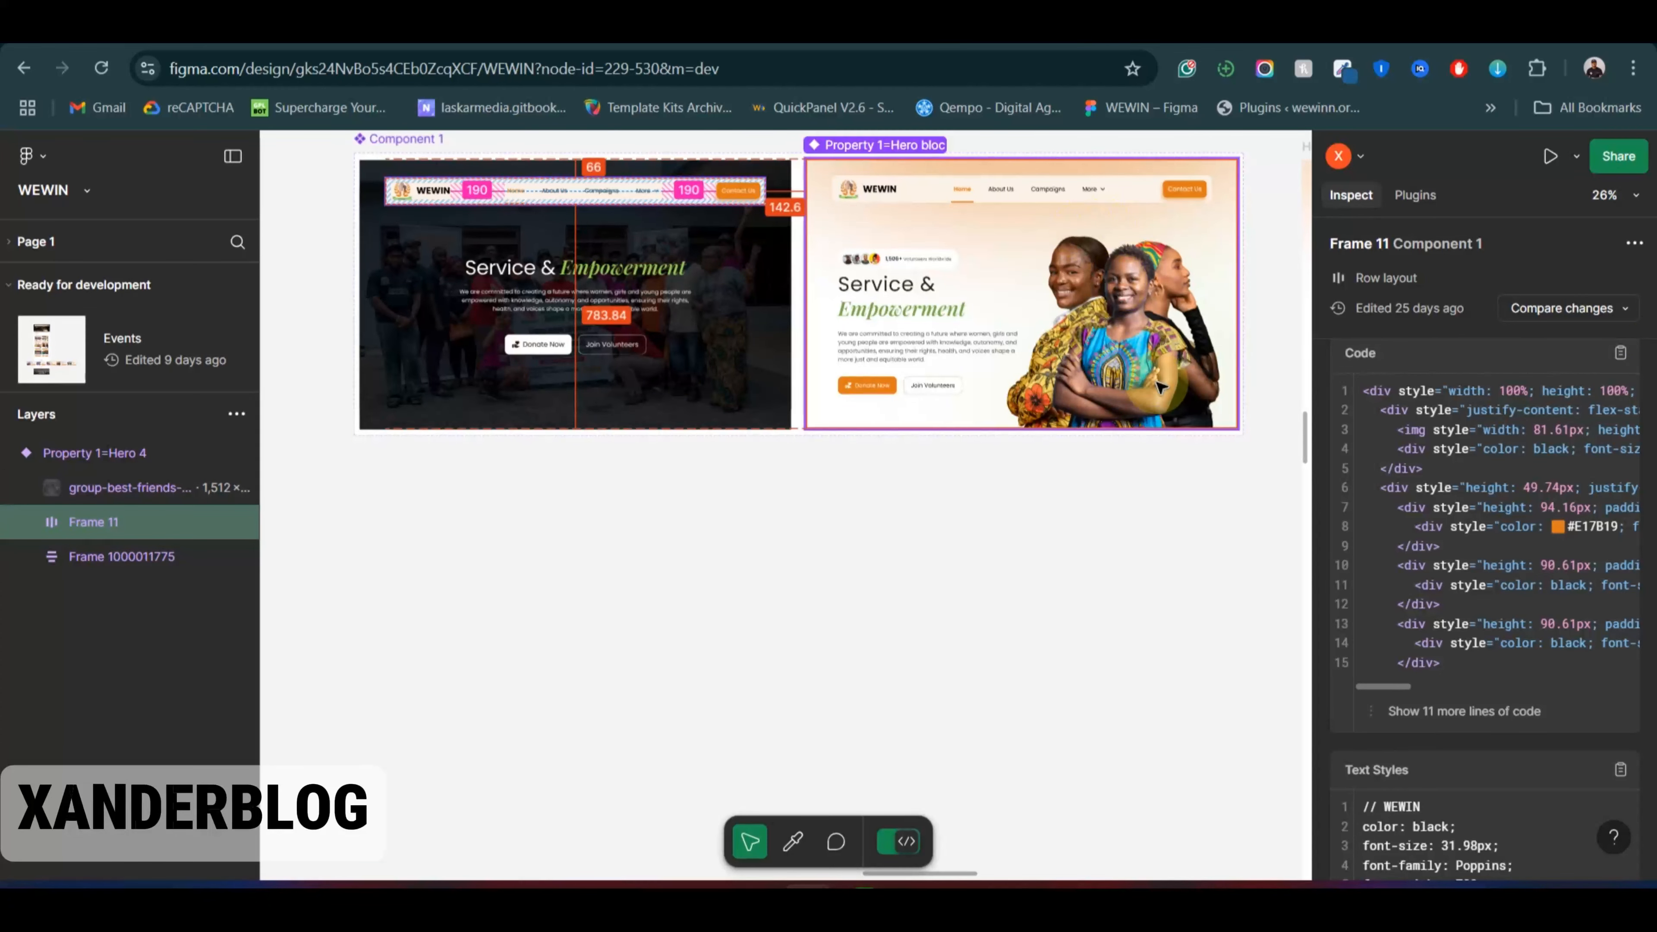
scroll(1109, 385, "up", 1)
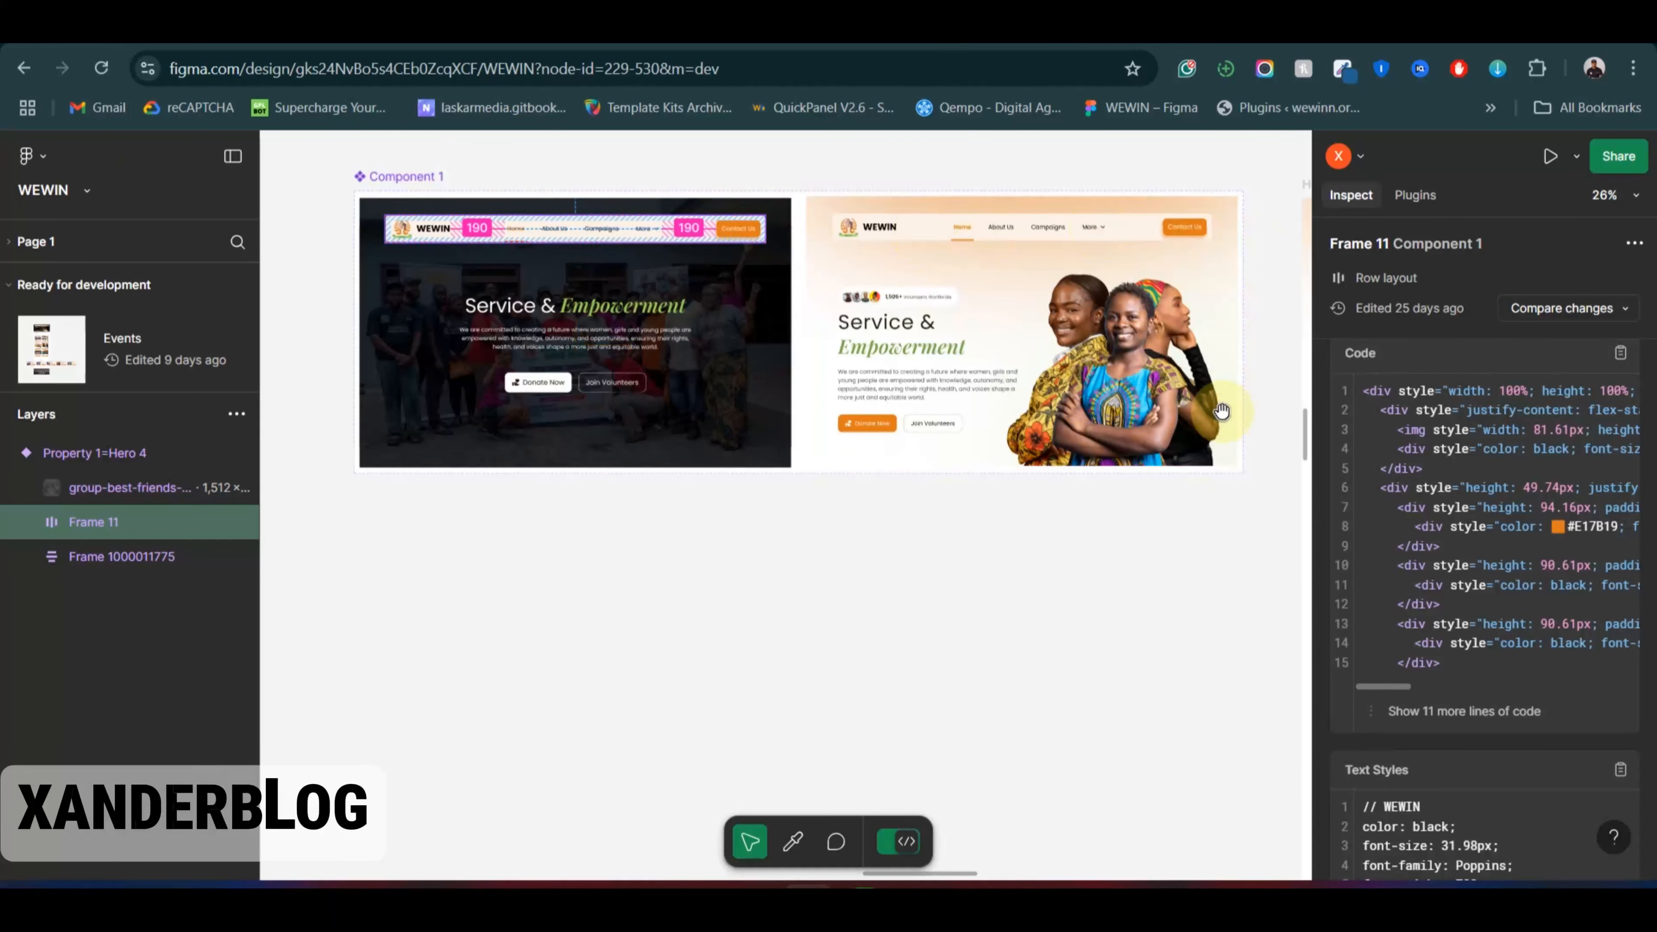
left_click(1184, 282)
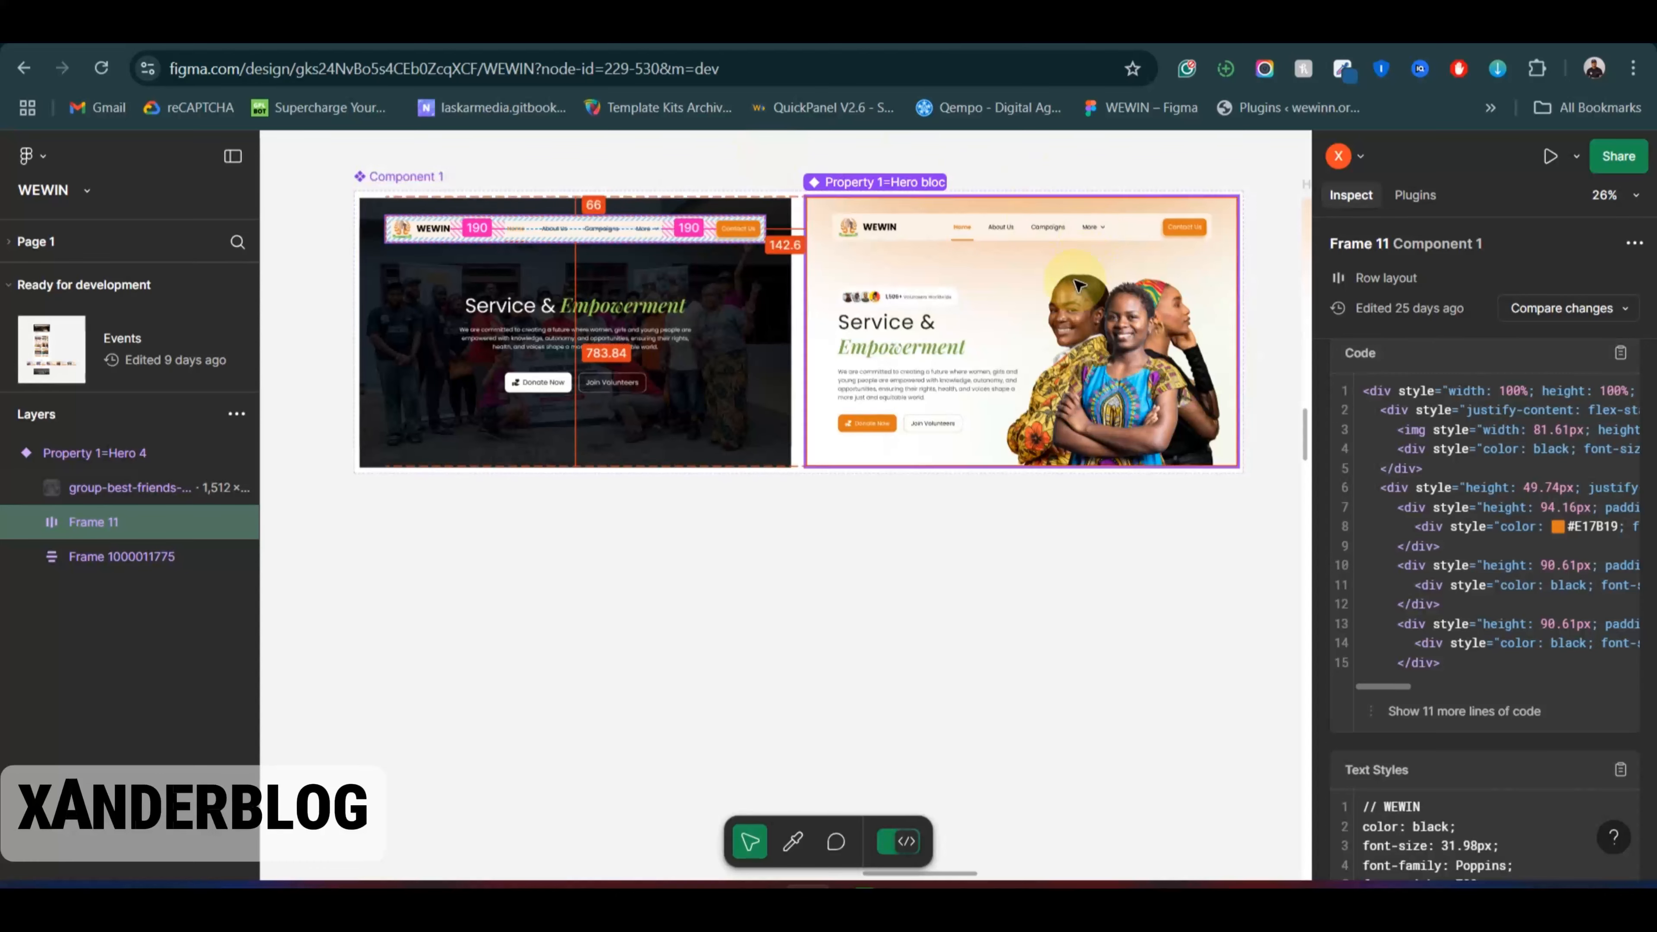
scroll(1070, 307, "down", 1)
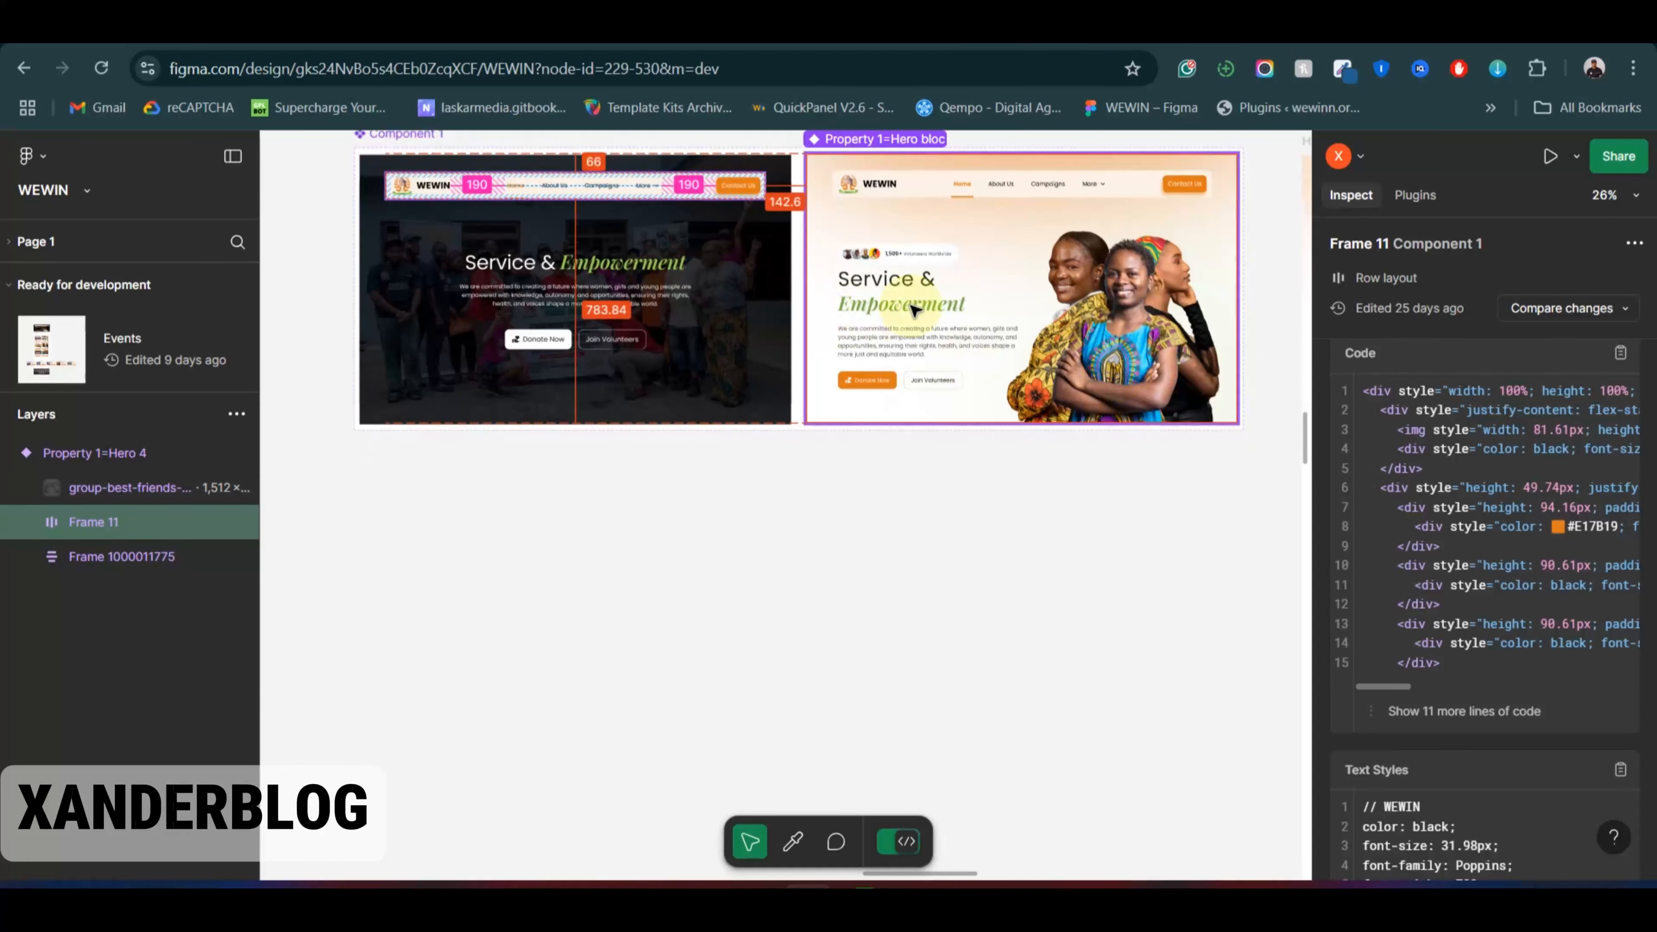
scroll(1036, 388, "down", 8)
scroll(979, 470, "down", 3)
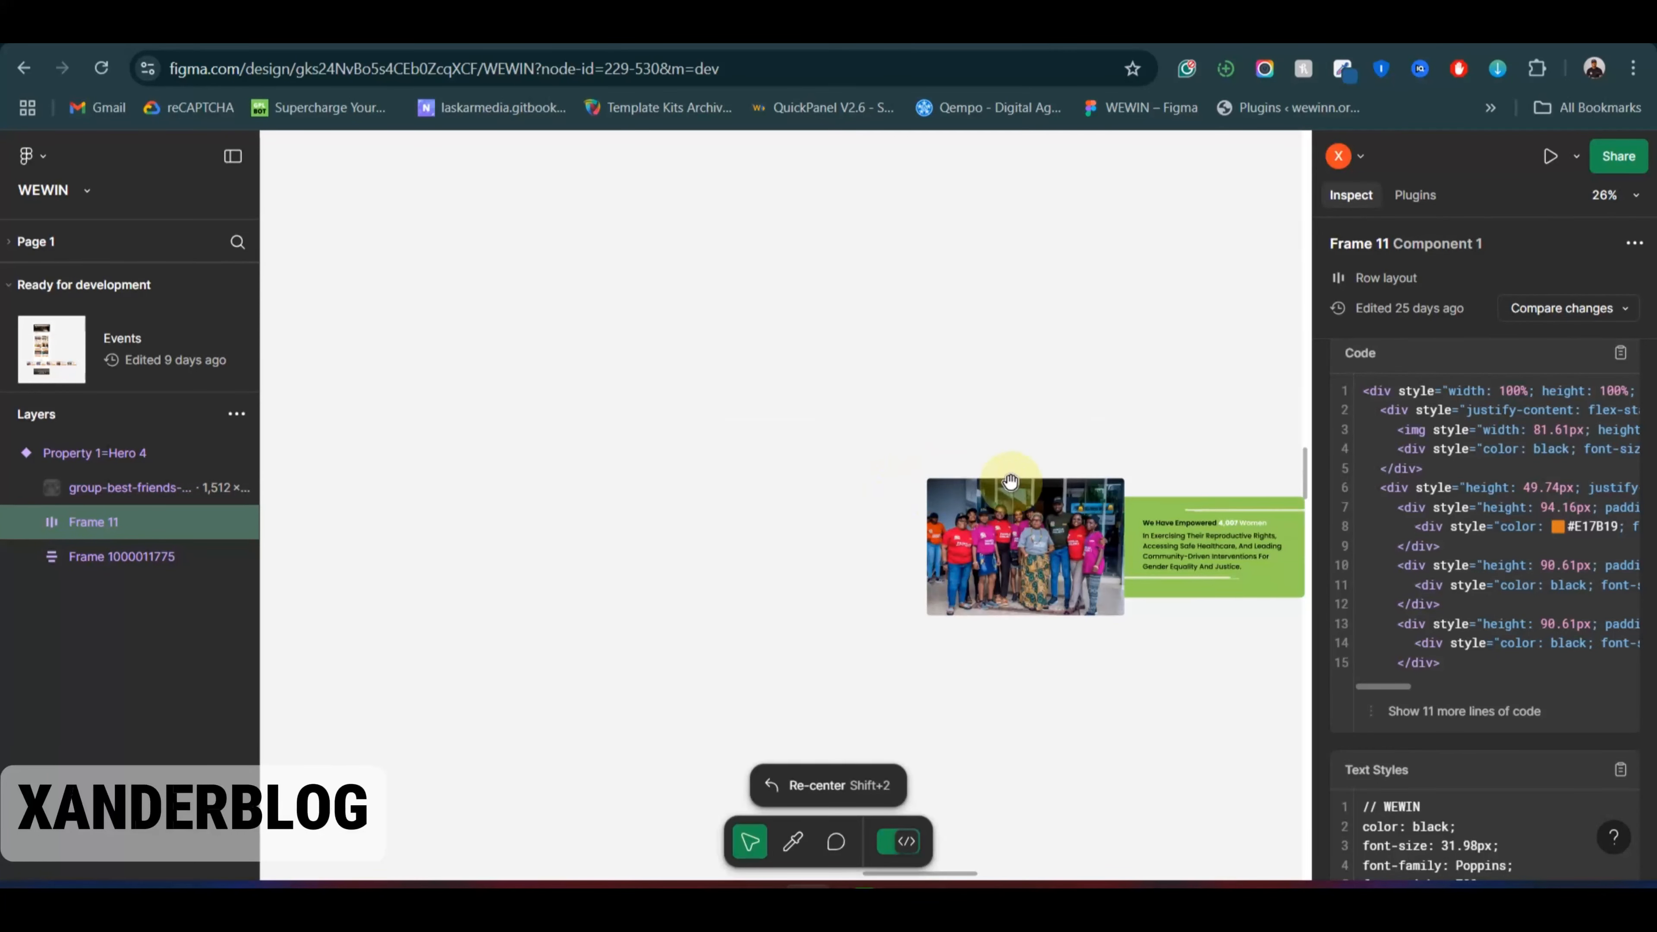
scroll(1012, 485, "up", 3)
scroll(1192, 503, "up", 5)
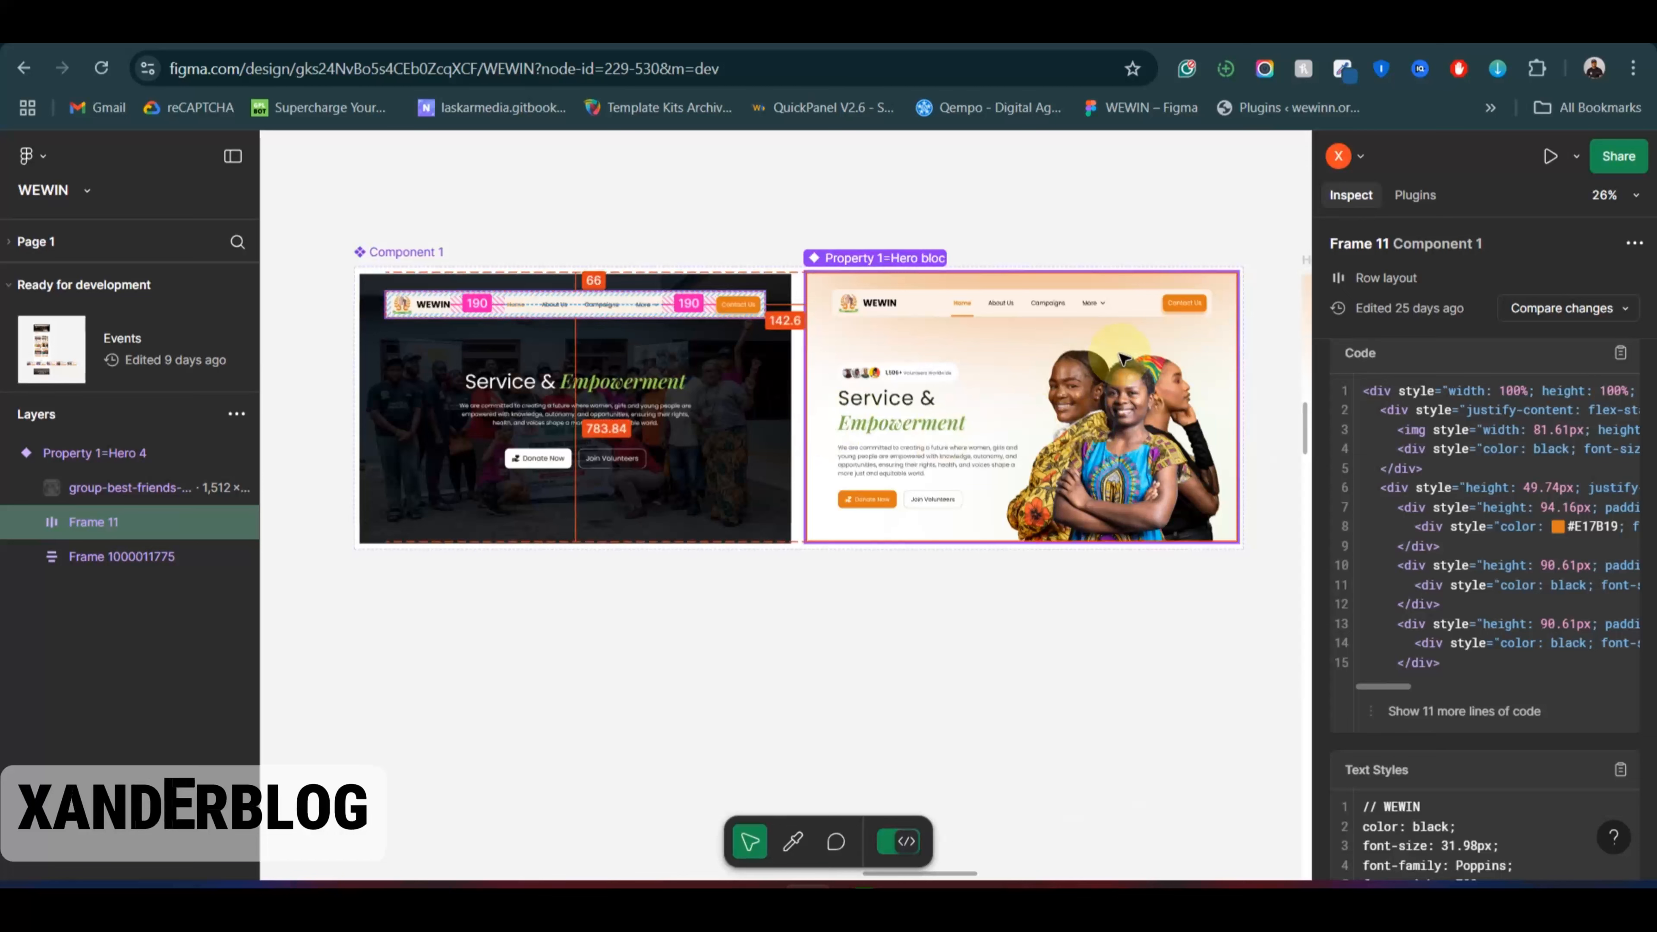
Step: Select the light Hero bloc variant of Component 1 to inspect its layers and code
left_click(1102, 369)
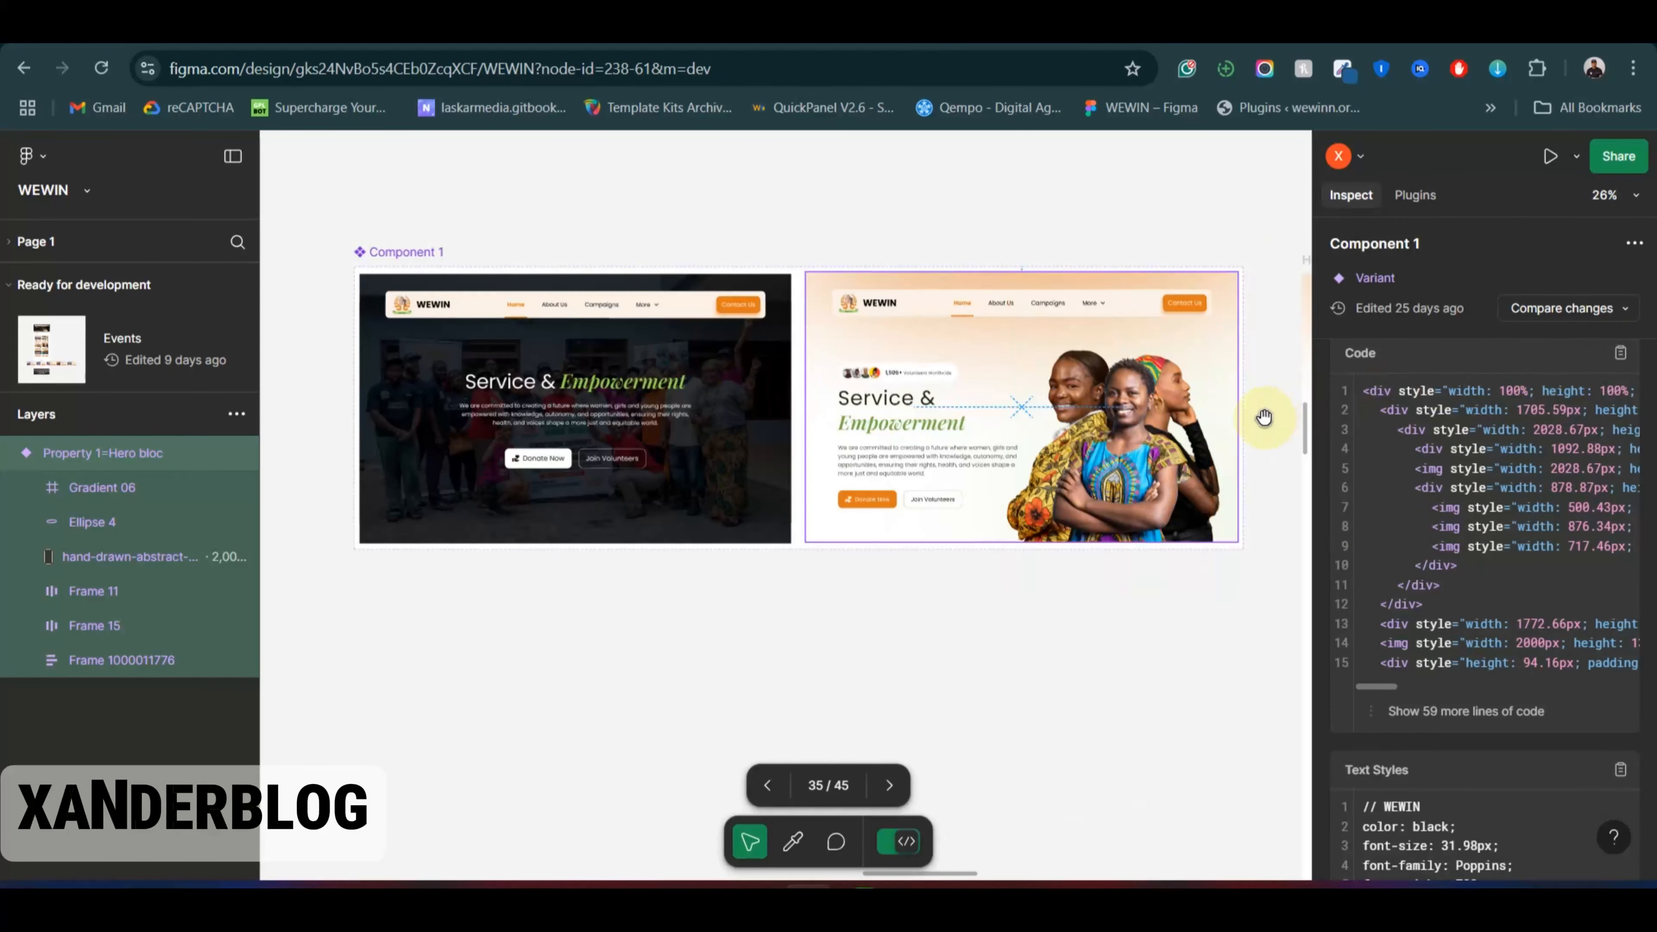
scroll(888, 197, "up", 8)
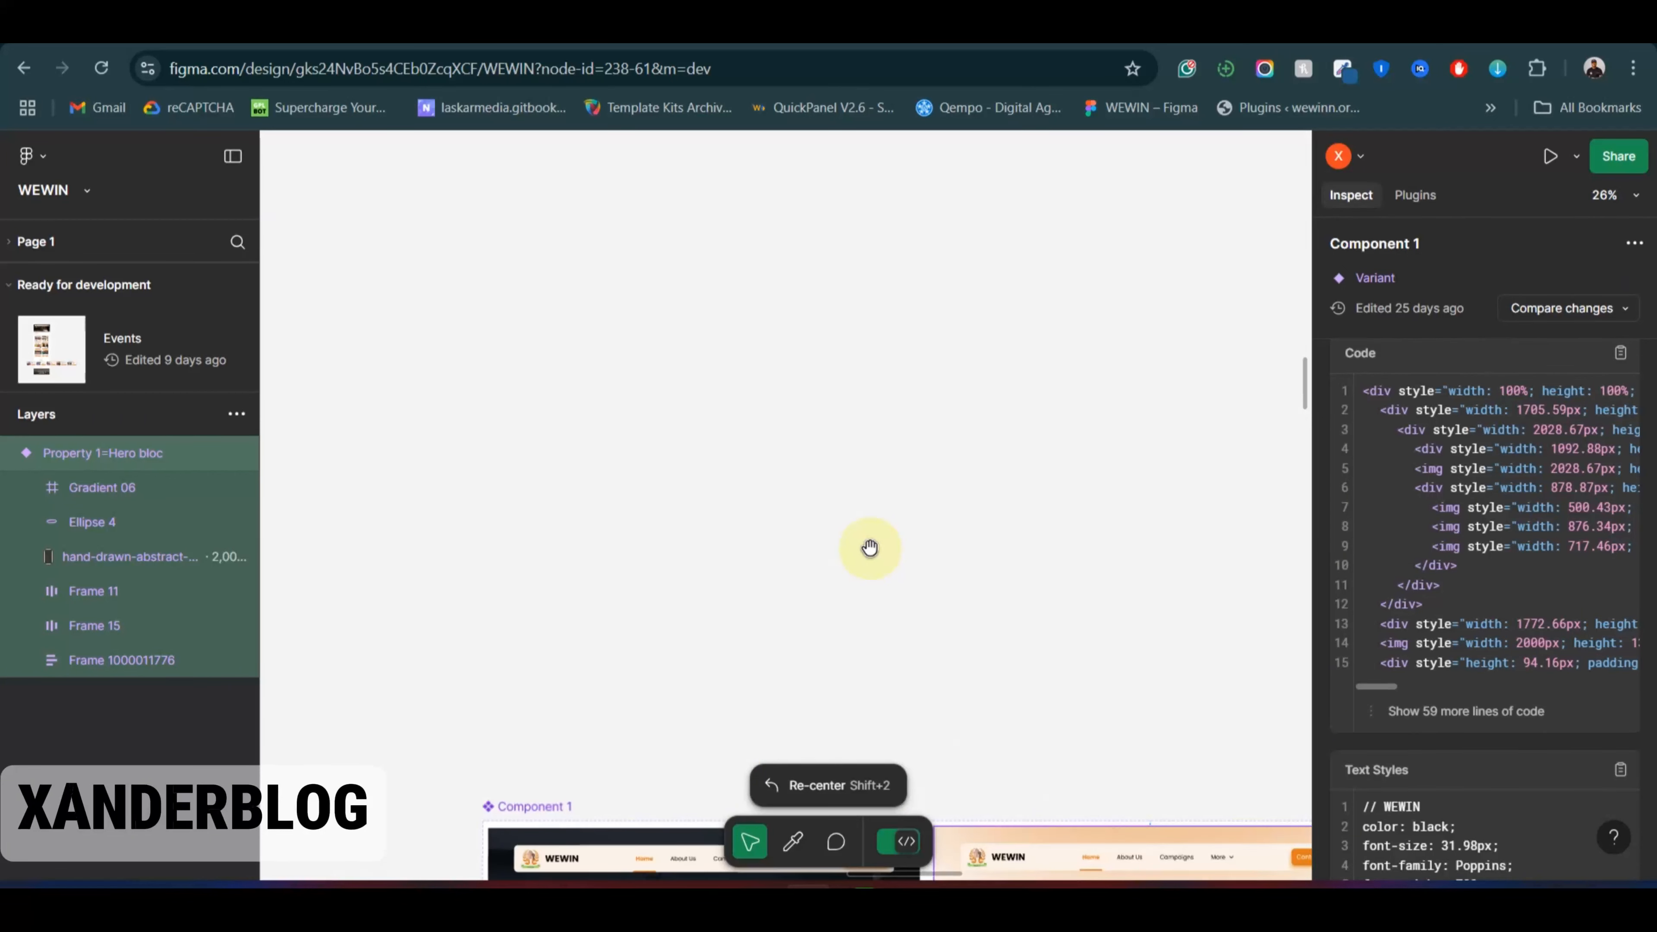
scroll(869, 548, "down", 1)
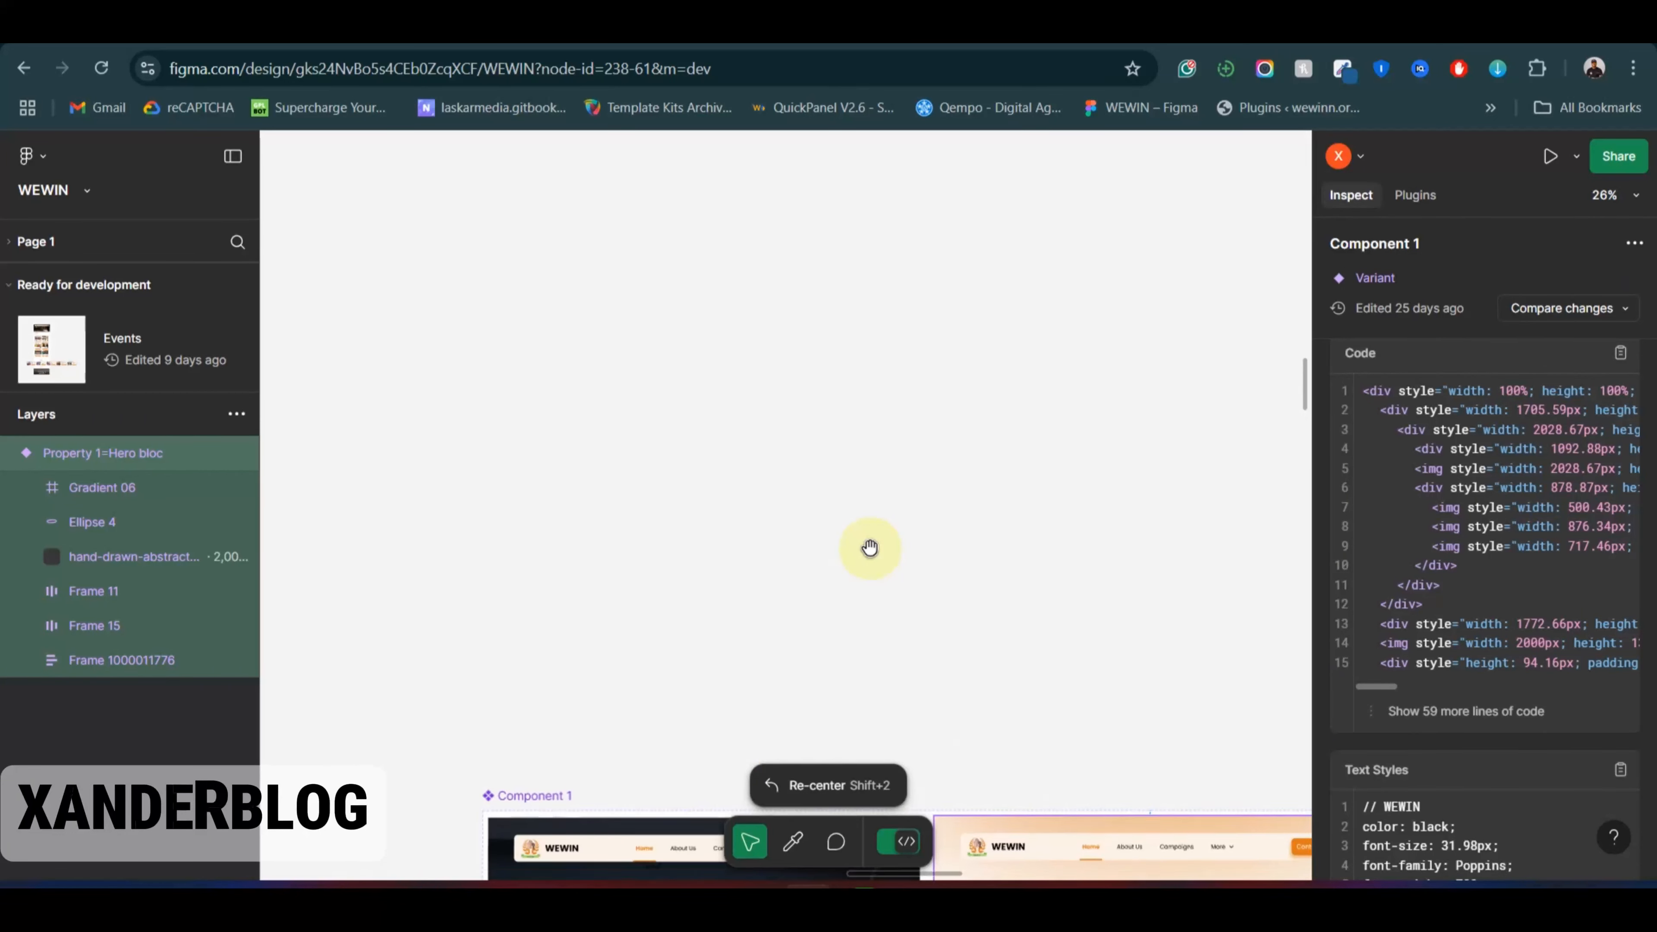
scroll(884, 534, "down", 4)
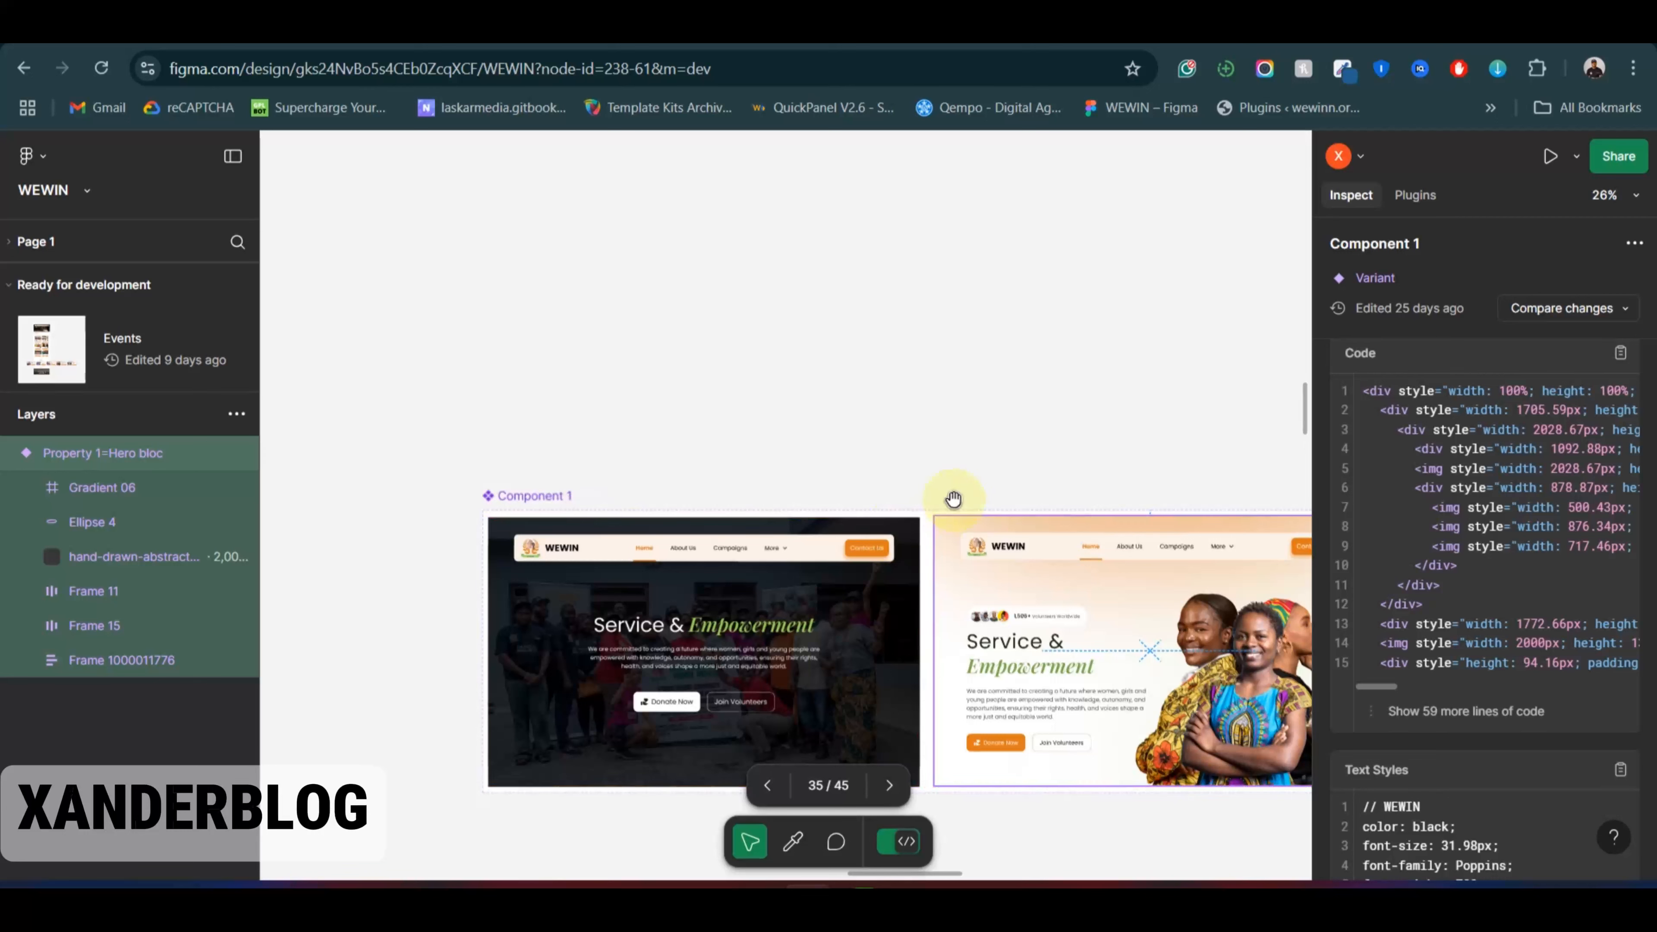